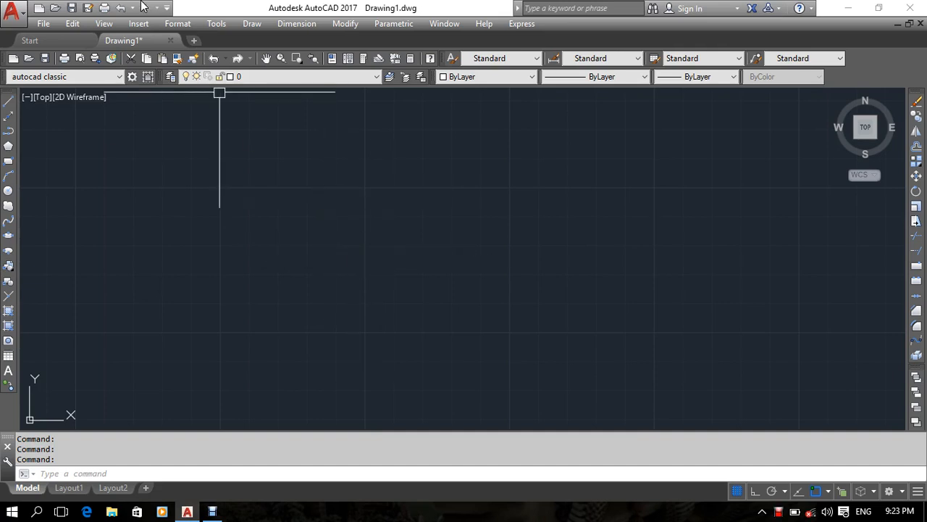
left_click(247, 22)
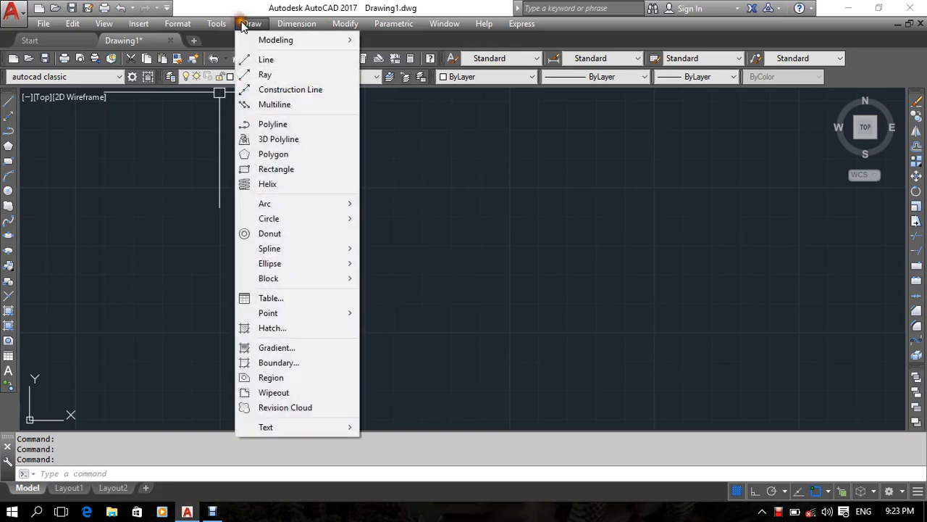
mouse_move(283, 215)
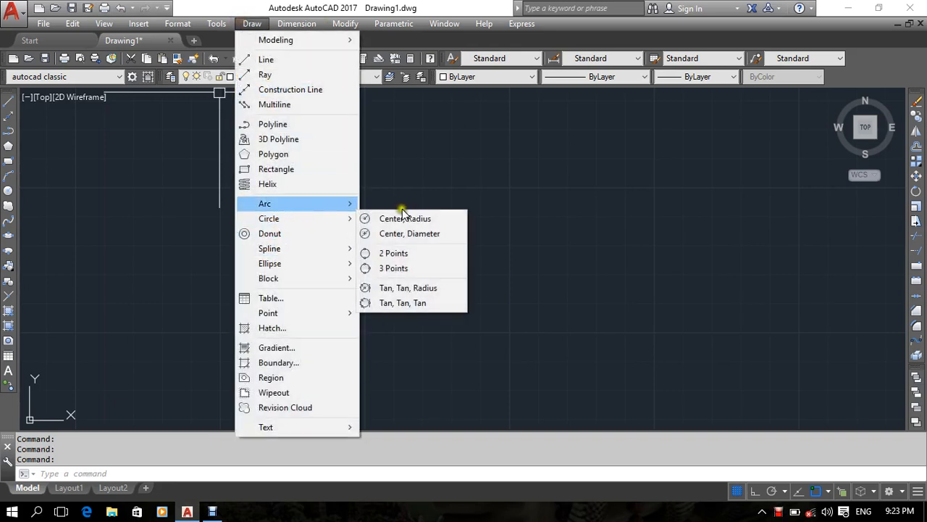
left_click(544, 201)
left_click(453, 273)
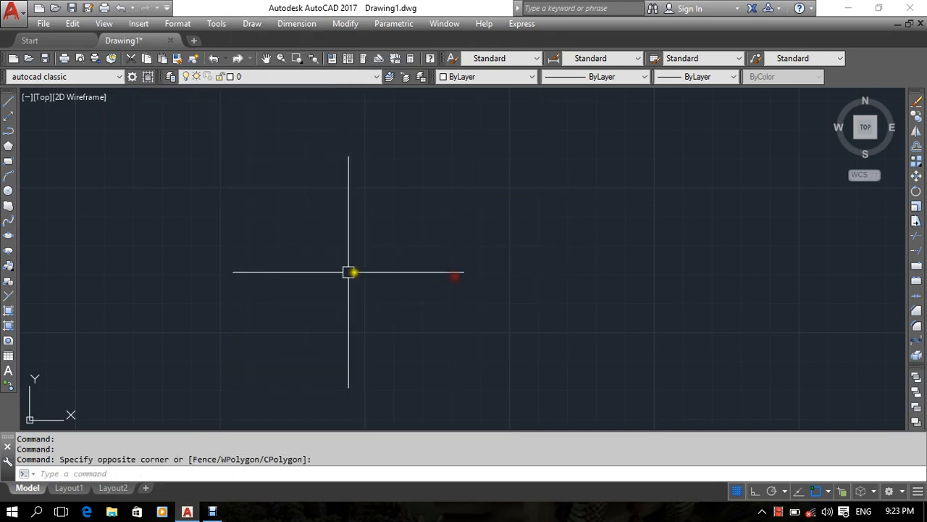
left_click(7, 192)
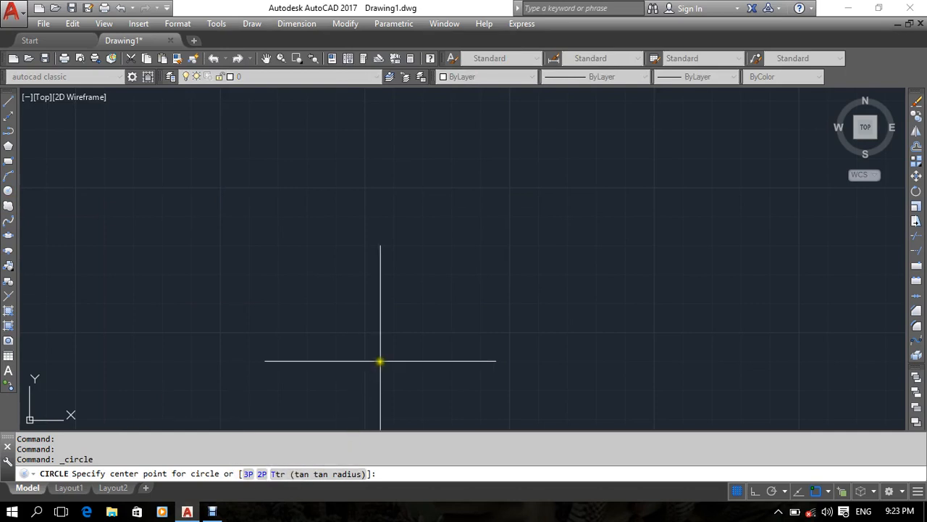
key("Escape")
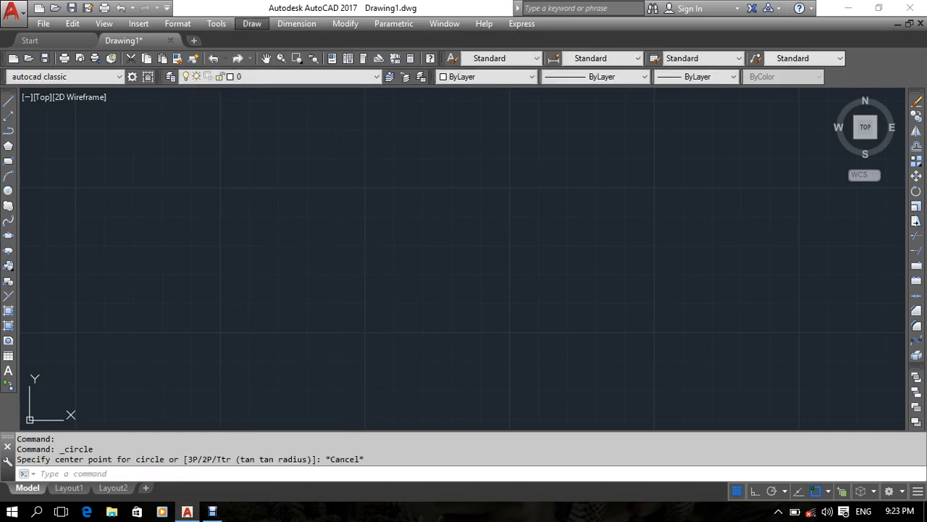
left_click(327, 286)
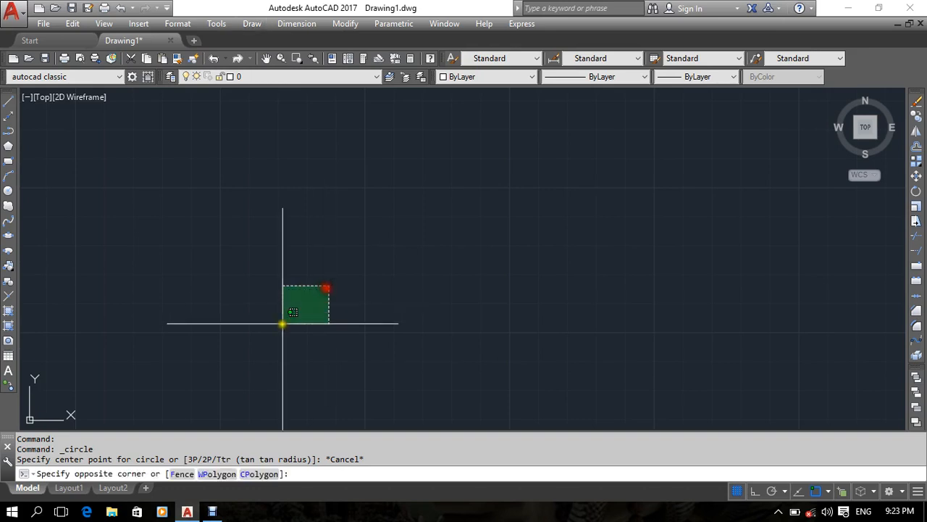
left_click(258, 340)
type("c")
key("Return")
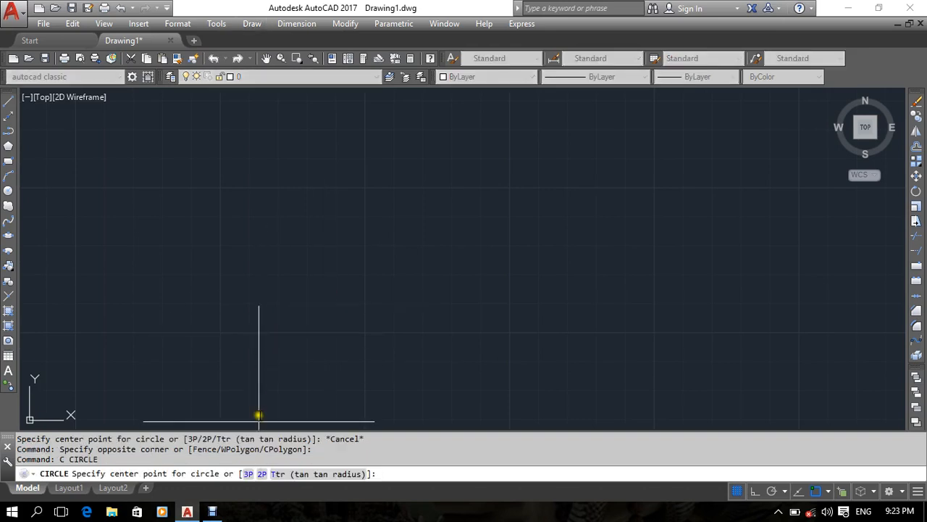
middle_click_drag(313, 336, 354, 321)
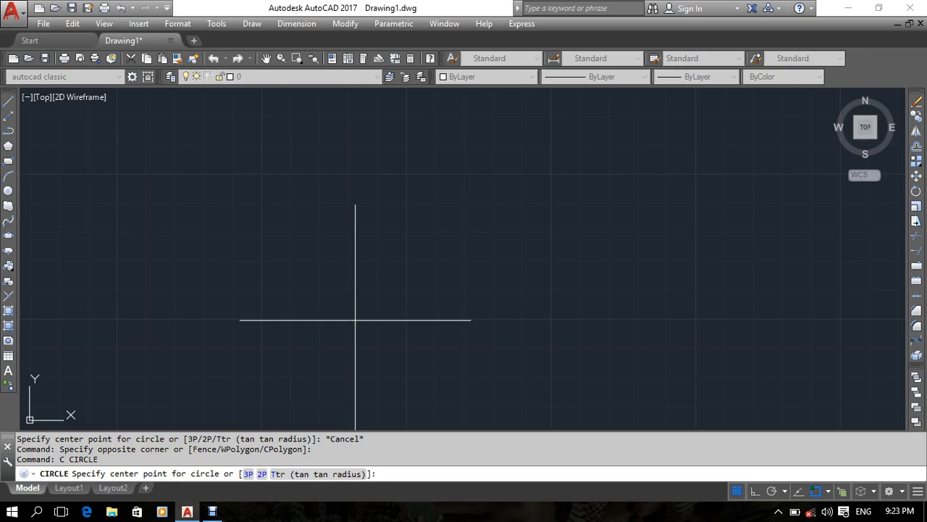
key("Escape")
left_click(246, 25)
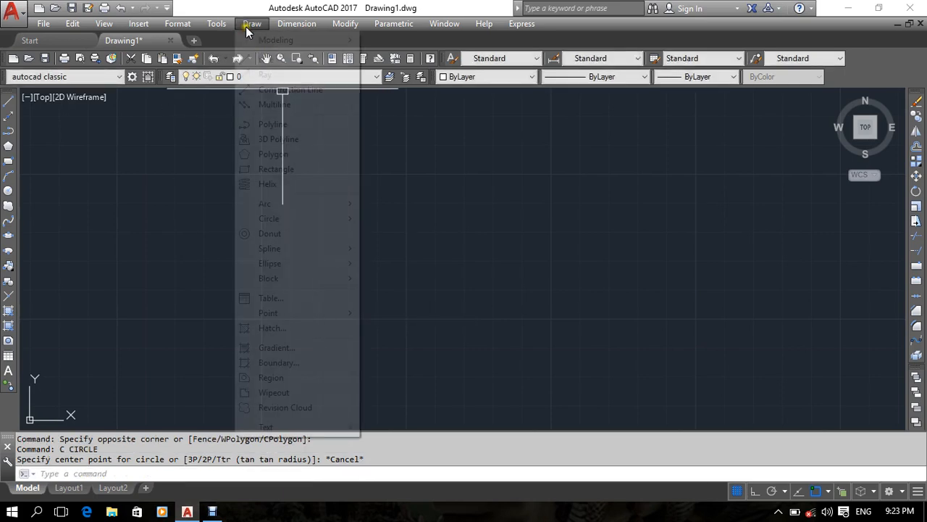
mouse_move(304, 216)
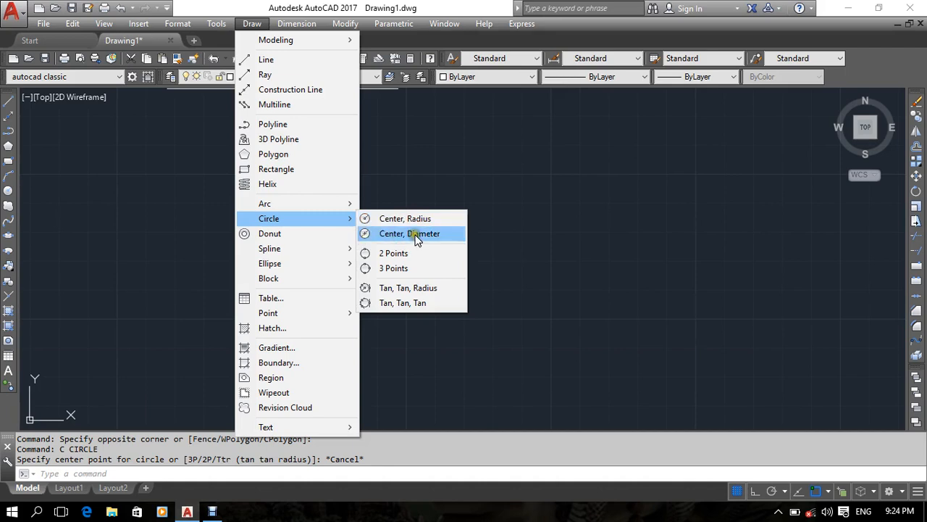
left_click(610, 191)
left_click(504, 280)
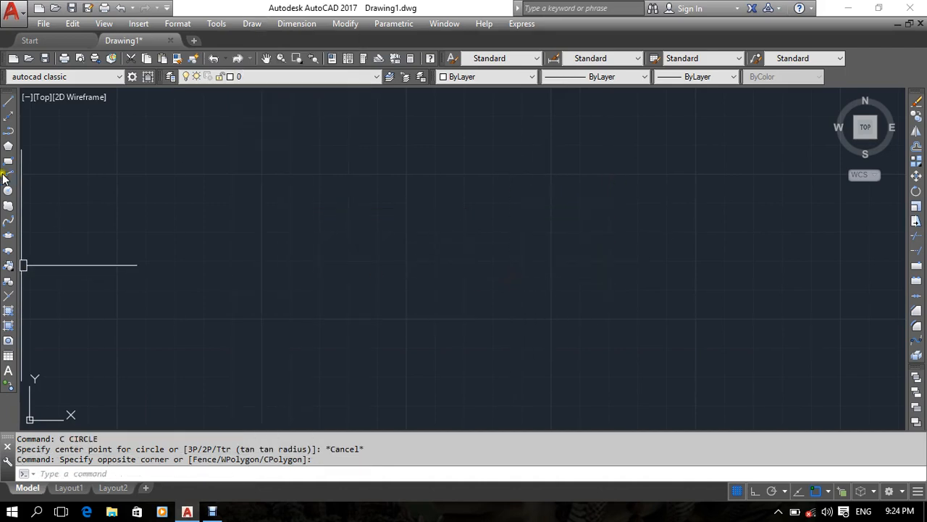
Draw a horizontal line in the empty drawing area with Ortho mode turned on
left_click(8, 106)
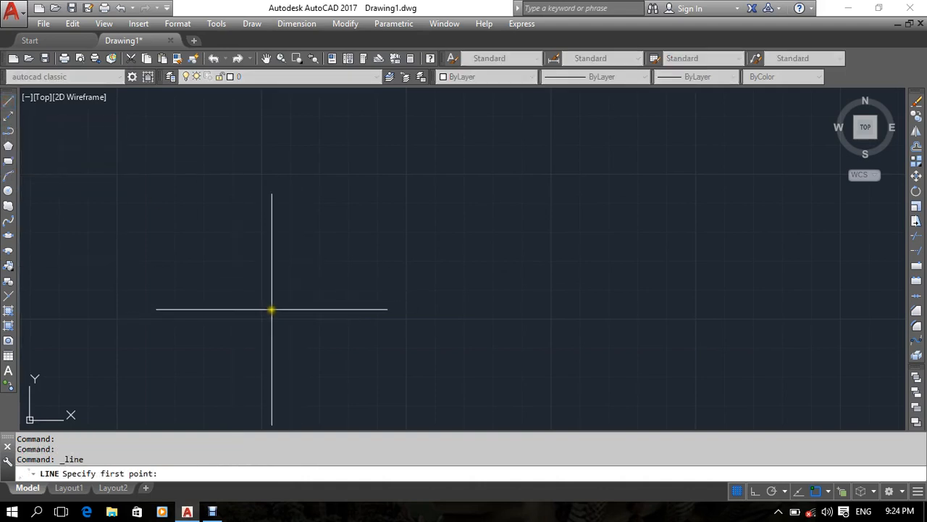
left_click(257, 289)
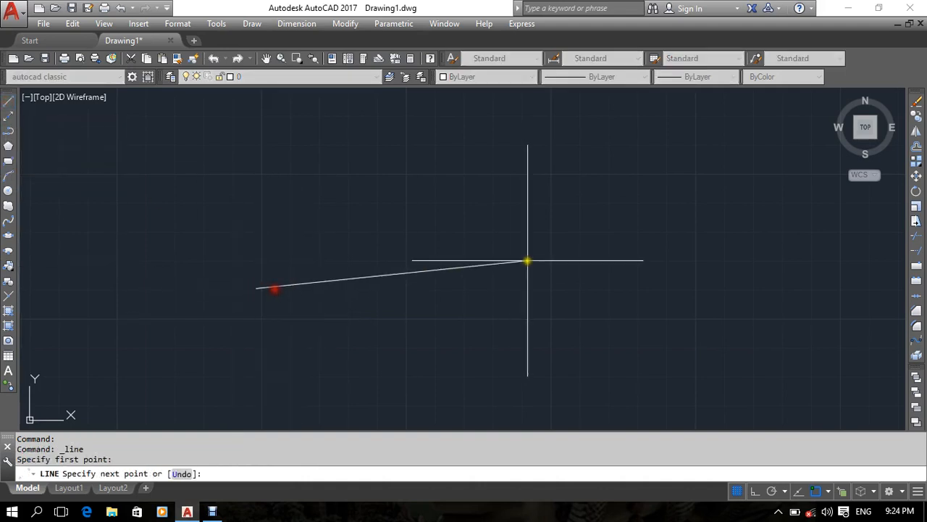
key("F8")
left_click(514, 309)
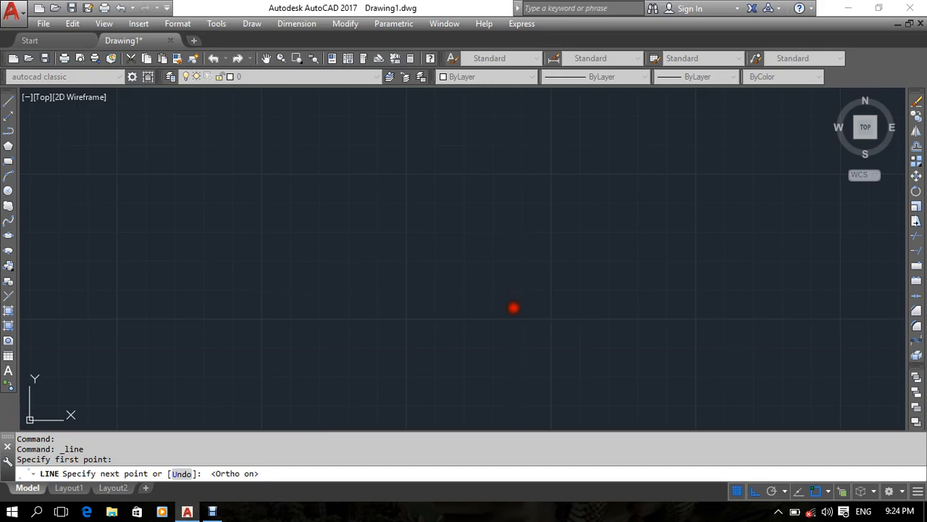
key("Return")
Draw a circle of radius 1 centred on the midpoint of the horizontal line
middle_click_drag(420, 404, 453, 325)
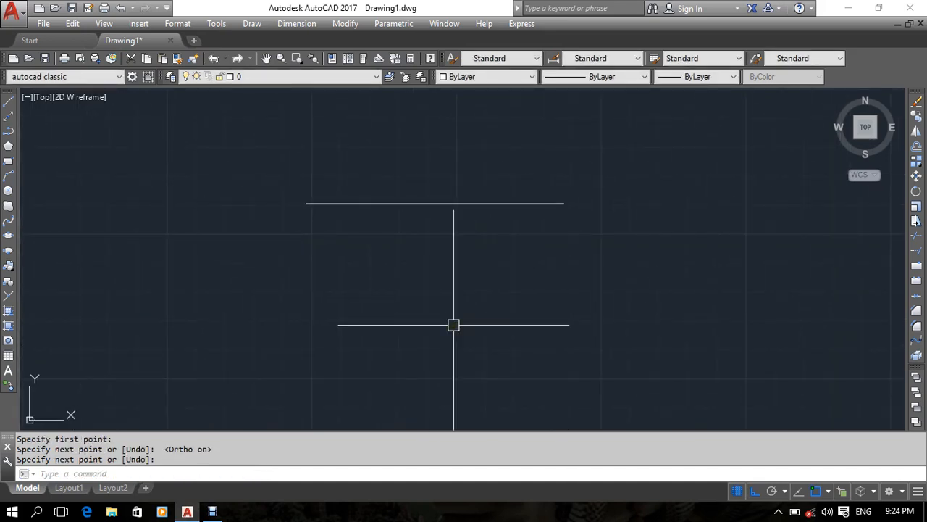
type("c")
key("Return")
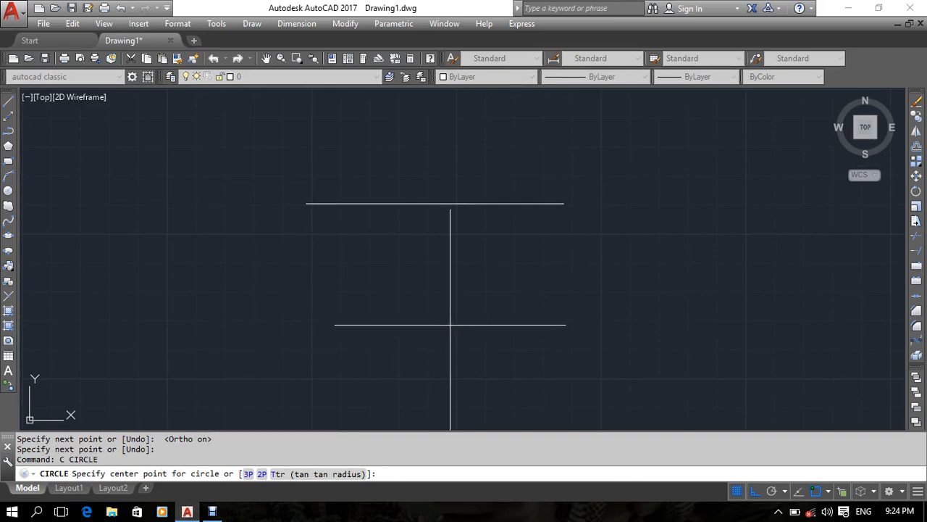
scroll(450, 325, "down", 4)
middle_click_drag(449, 325, 218, 331)
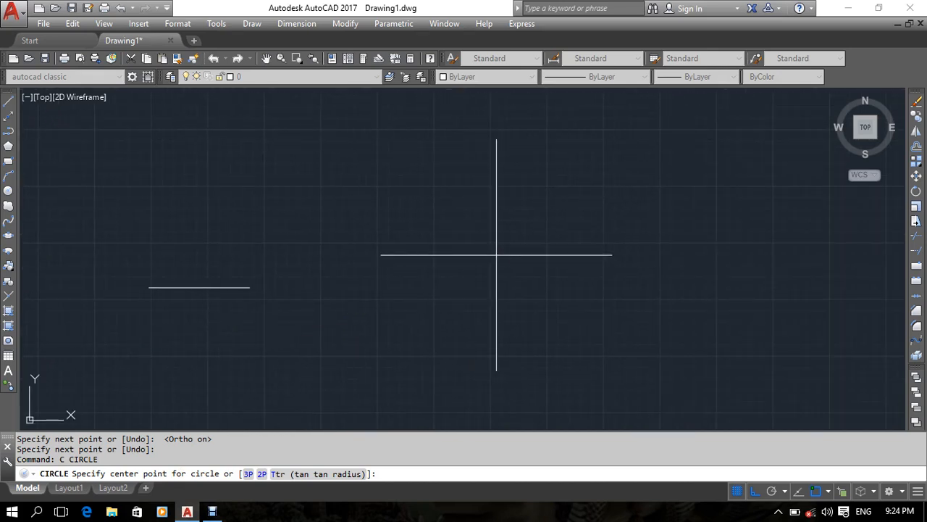
middle_click_drag(232, 344, 337, 323)
scroll(321, 297, "up", 2)
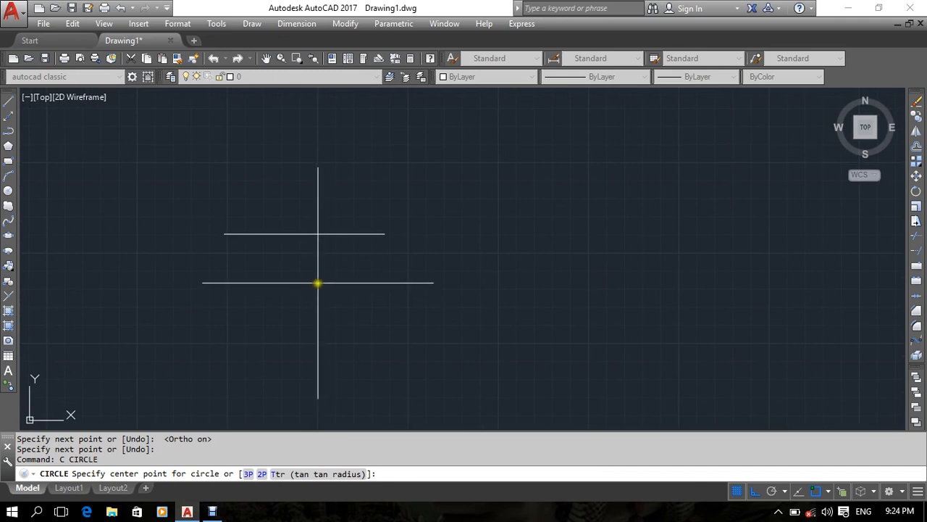
middle_click_drag(317, 283, 338, 308)
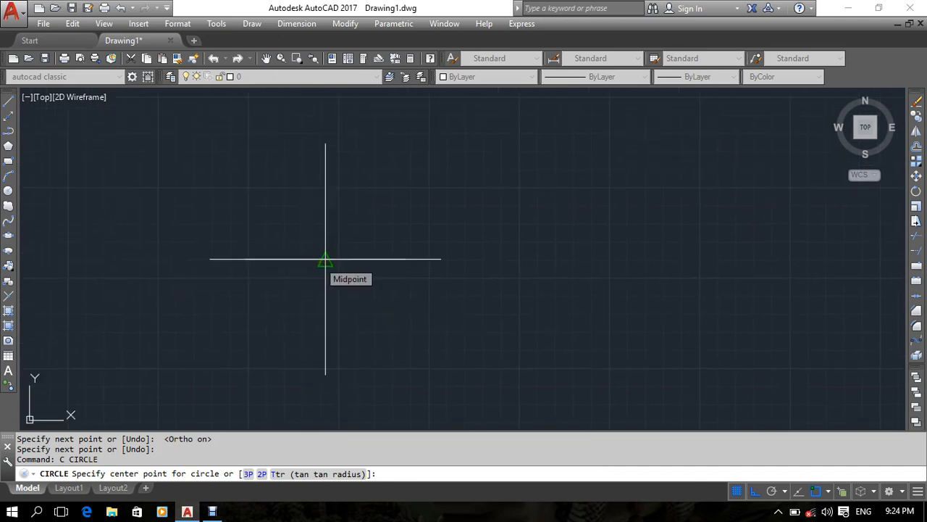
left_click(325, 259)
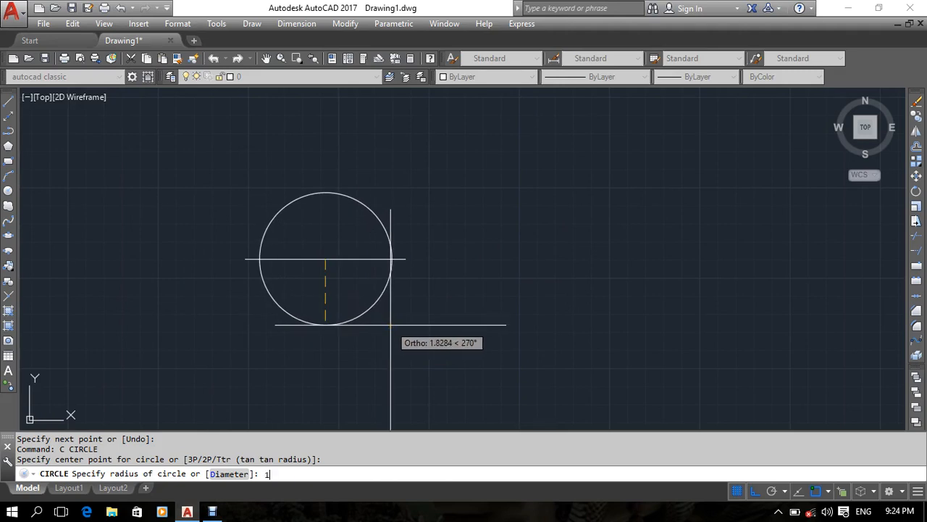
key("Return")
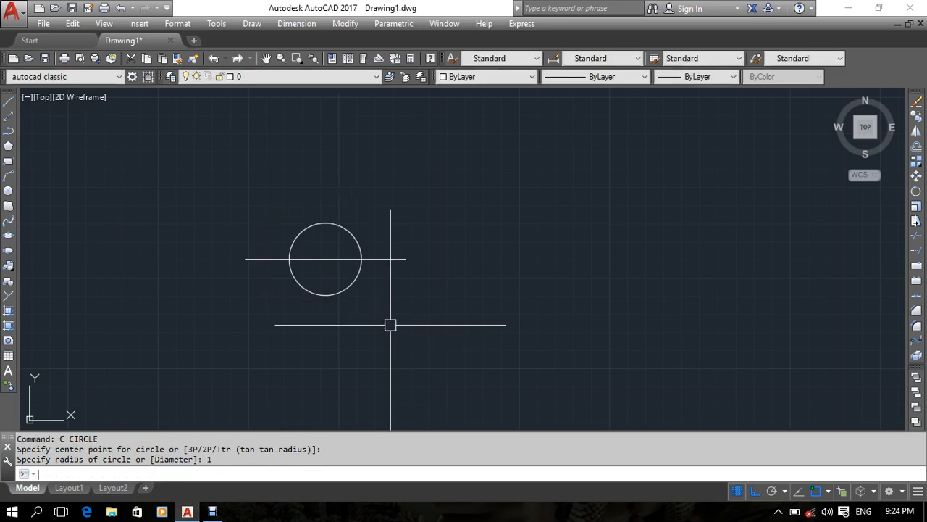
Draw a concentric circle around the small circle's centre, using the Diameter option with a value of 5
type("c")
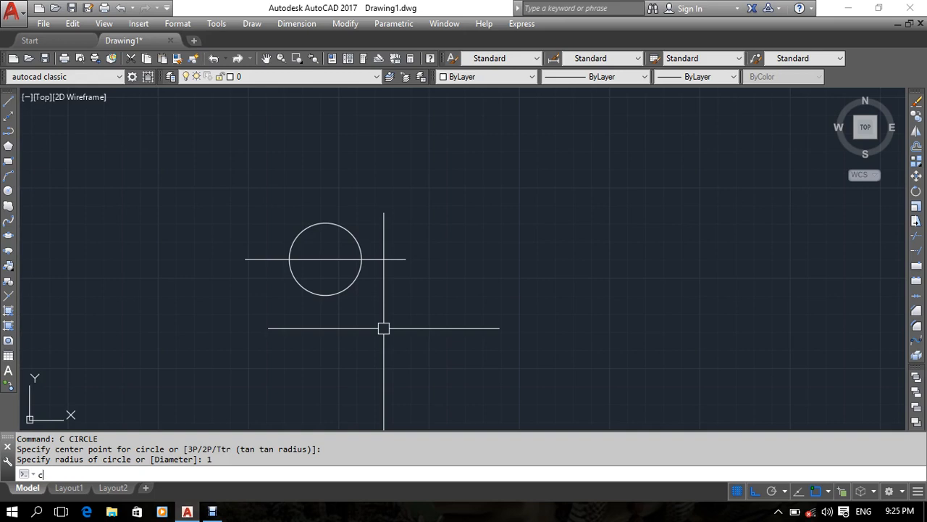
key("Return")
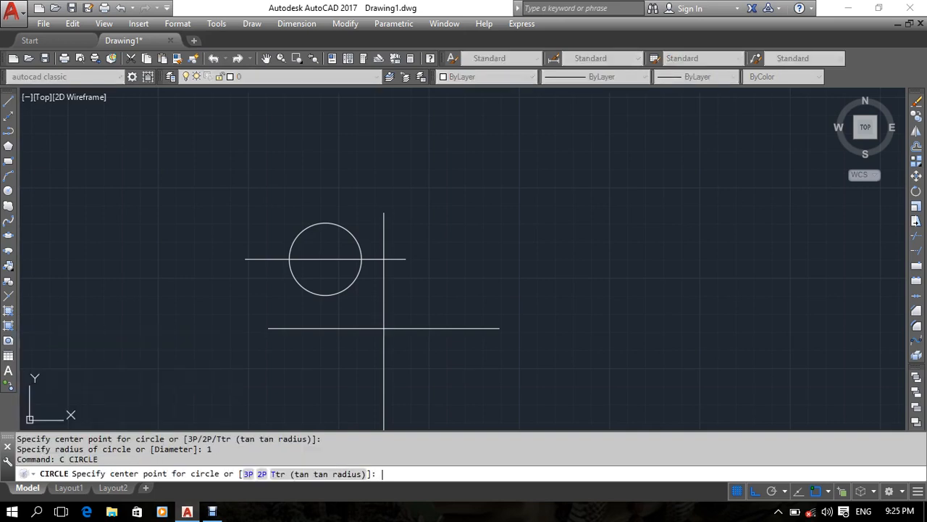
left_click(325, 258)
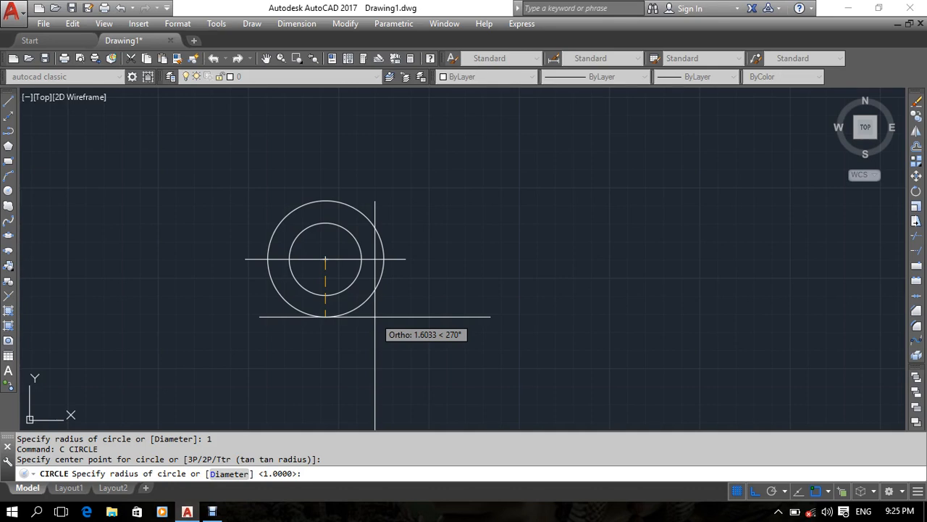
left_click(229, 475)
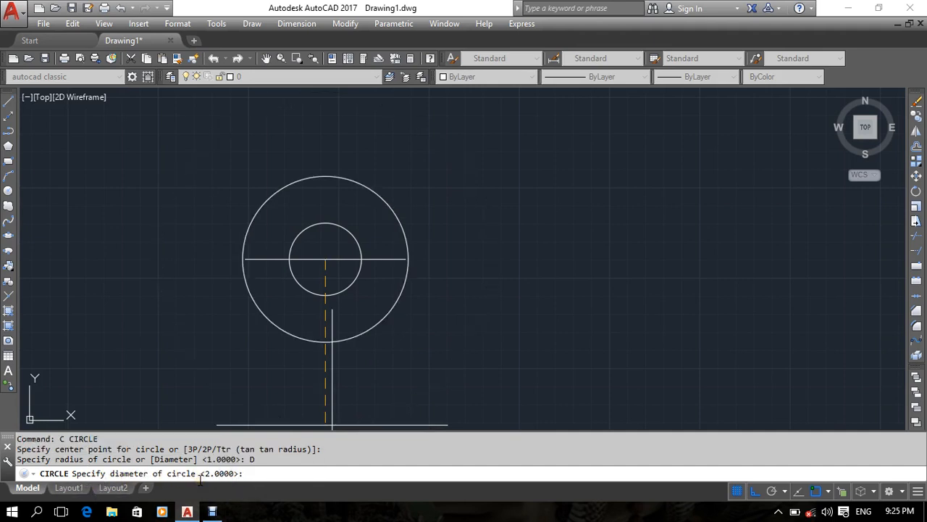
key("Return")
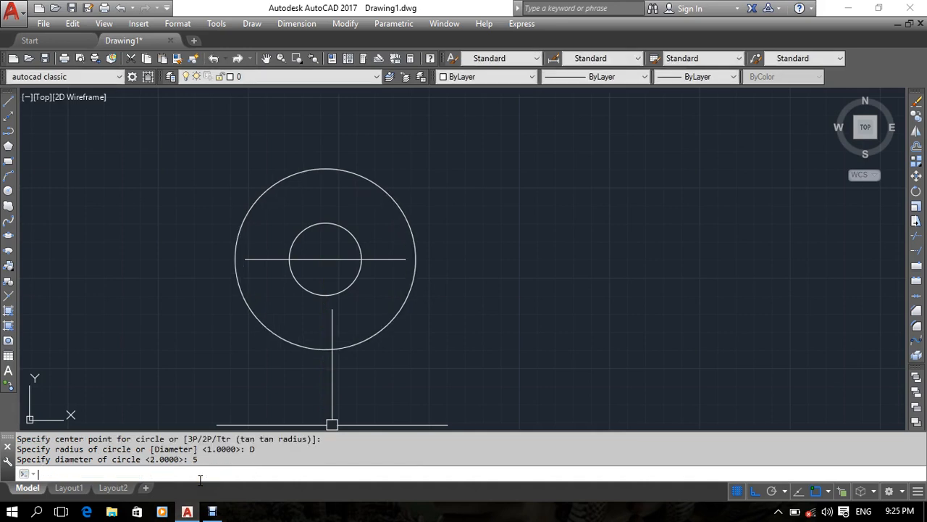
Delete the horizontal line running through the two concentric circles
mouse_move(174, 388)
middle_mouse_down()
mouse_move(274, 322)
mouse_move(274, 351)
middle_mouse_up()
middle_click_drag(228, 176, 217, 233)
left_click(337, 282)
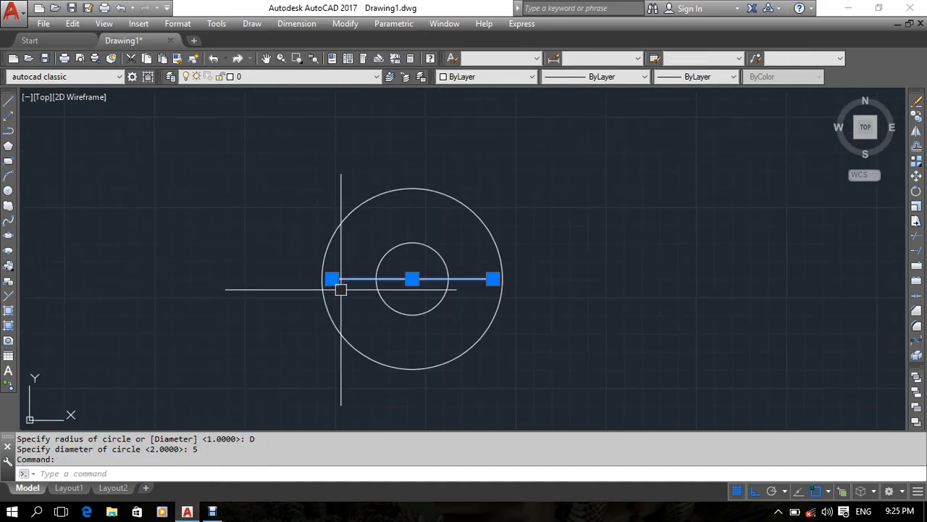
key("Delete")
Draw a horizontal line from the outer circle's left quadrant to the inner circle's left quadrant
scroll(378, 290, "up", 4)
scroll(339, 307, "down", 2)
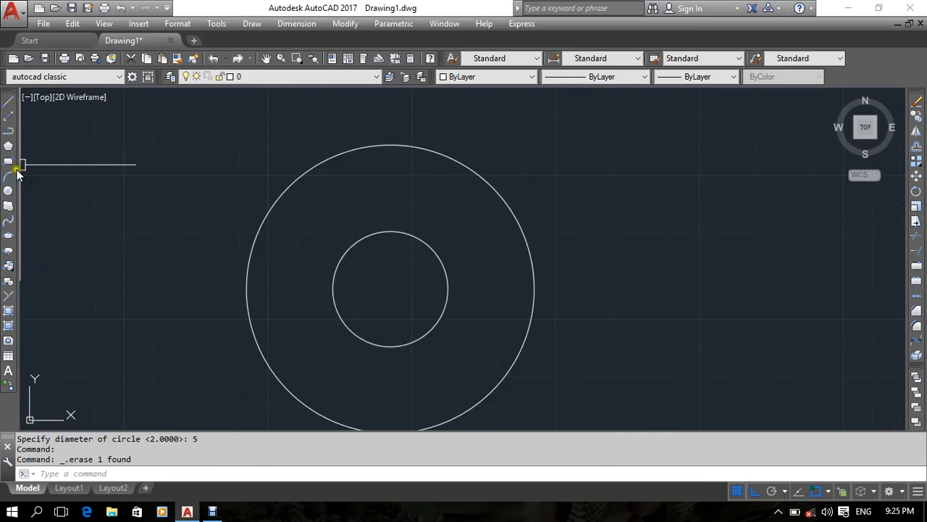
left_click(8, 190)
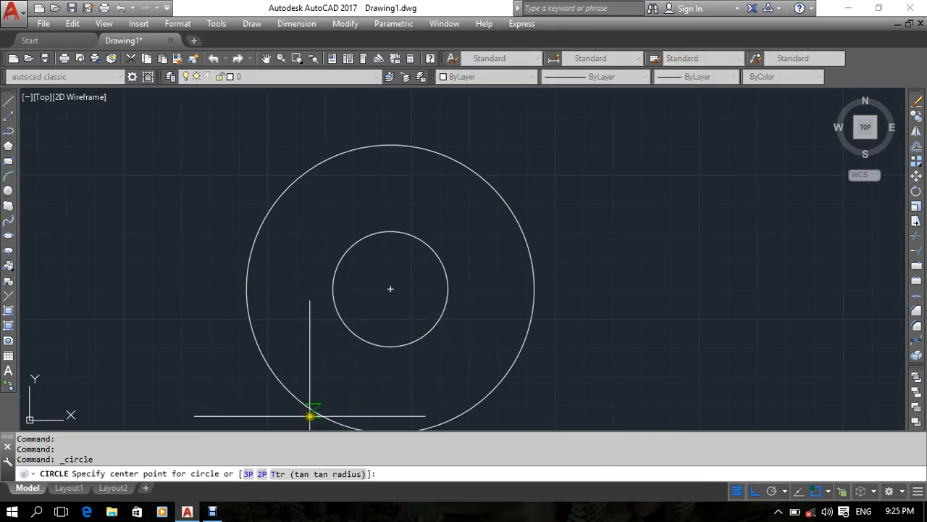
middle_click_drag(278, 375, 309, 352)
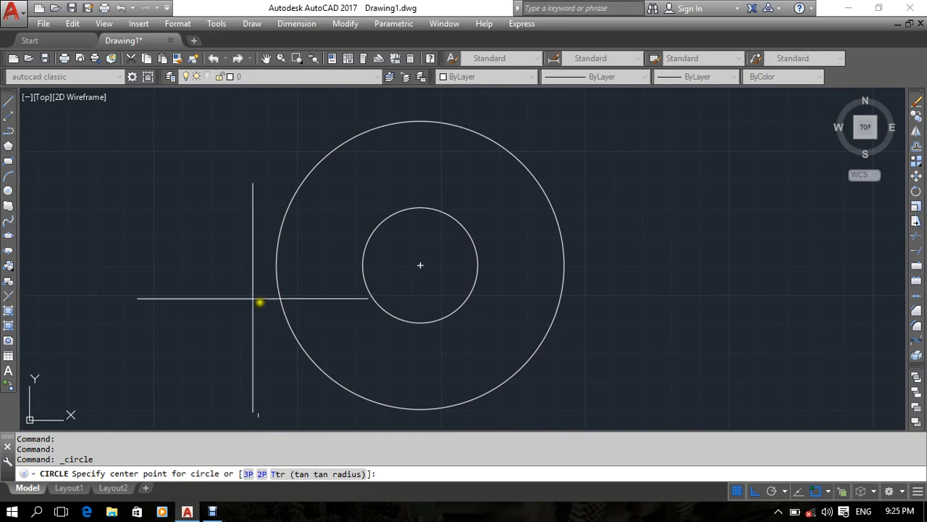
left_click(8, 100)
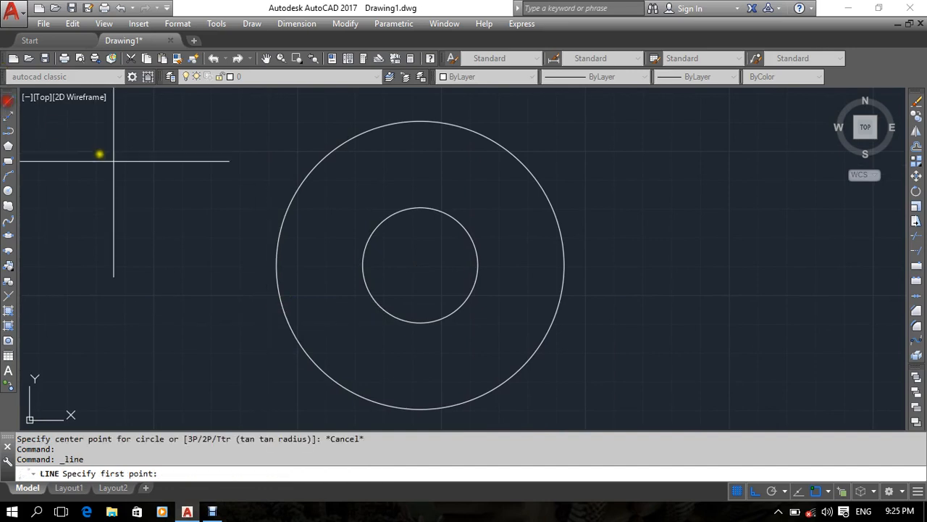
left_click(276, 264)
left_click(362, 265)
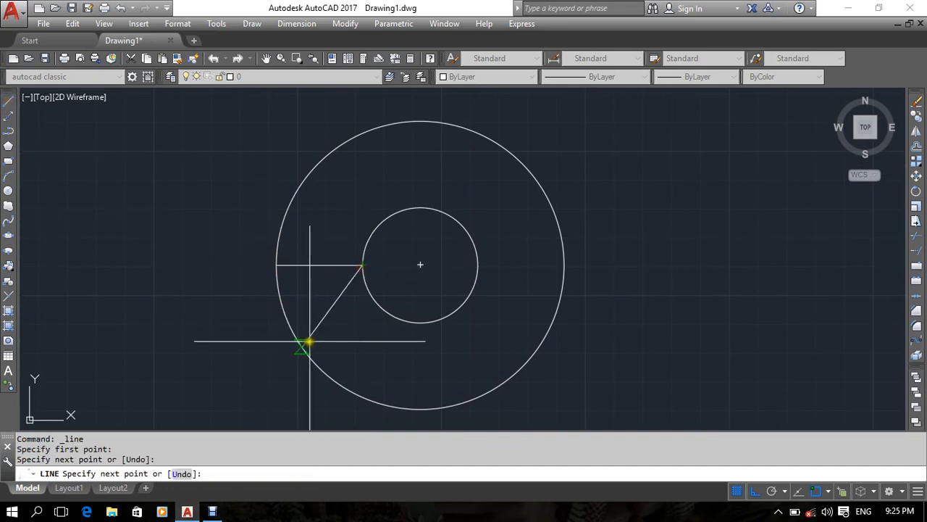
key("Escape")
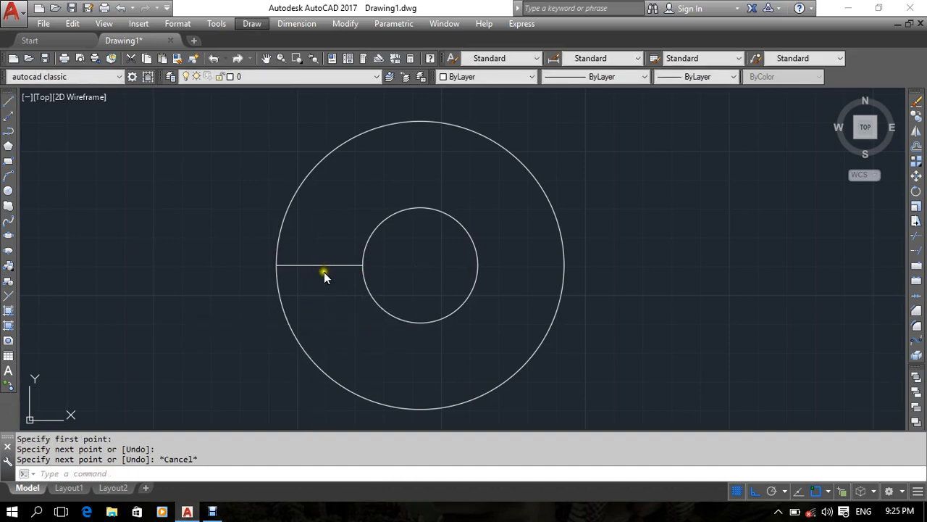
left_click(326, 289)
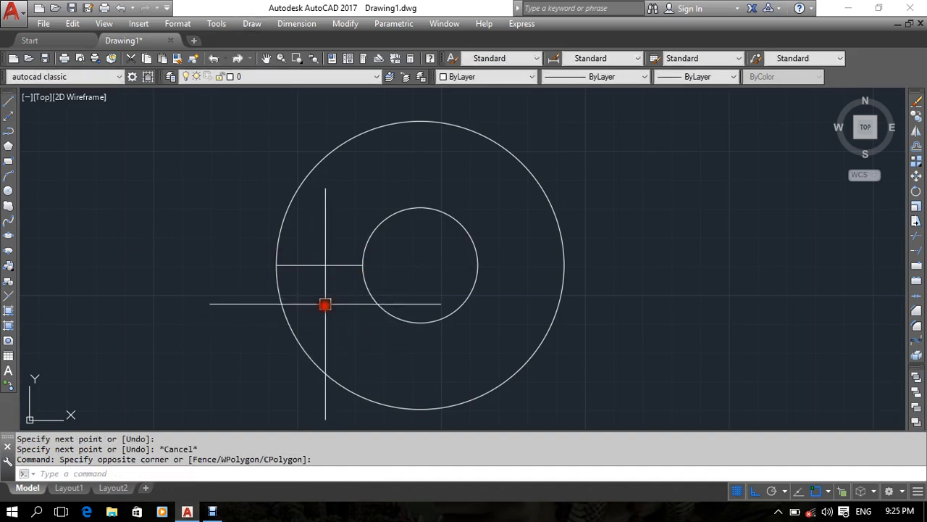
Draw a circle centred on the midpoint of the short horizontal line, with its radius reaching the line's endpoint on the inner circle
left_click(9, 191)
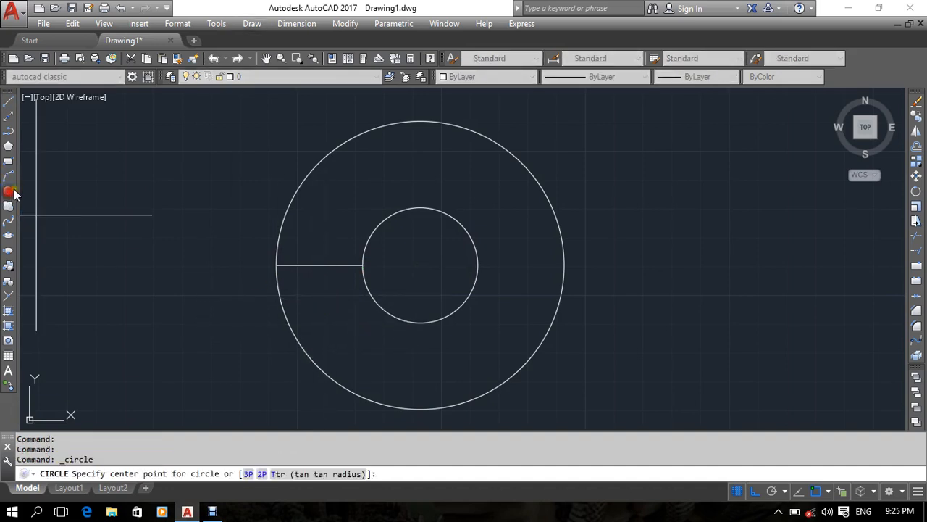
left_click(320, 265)
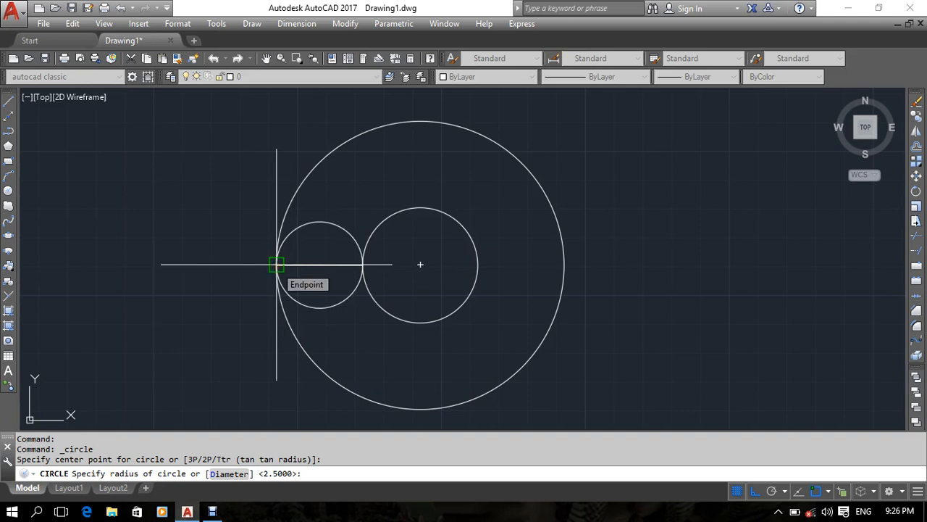
left_click(362, 265)
left_click(362, 264)
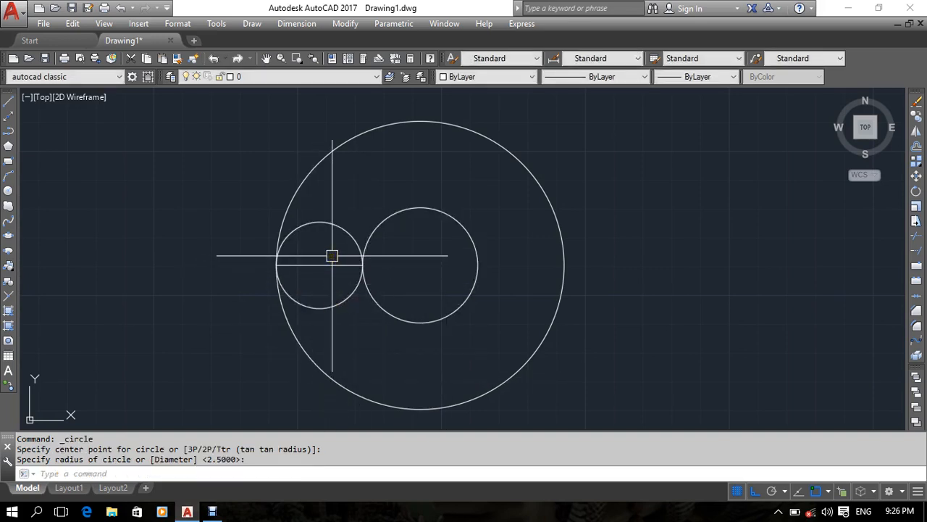
key("Escape")
Delete the small left circle together with the horizontal line through it
left_click(348, 211)
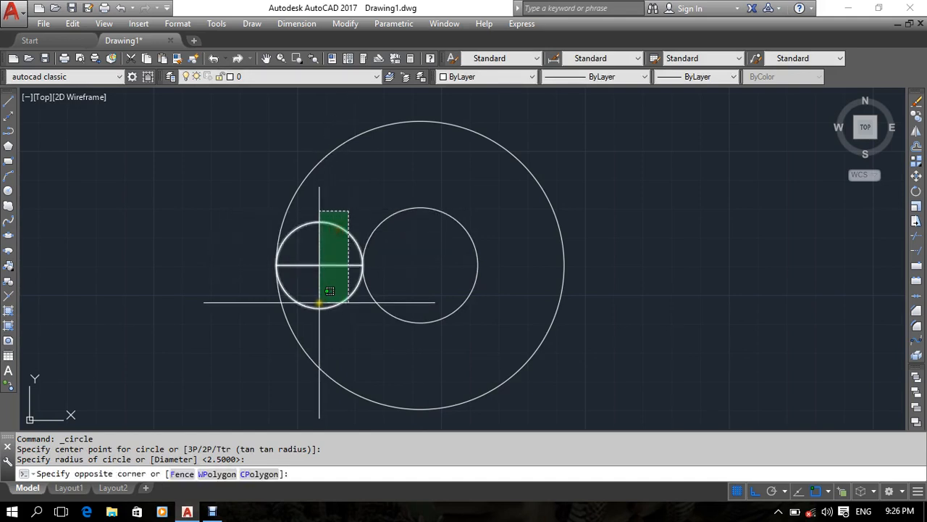
left_click(330, 290)
key("Delete")
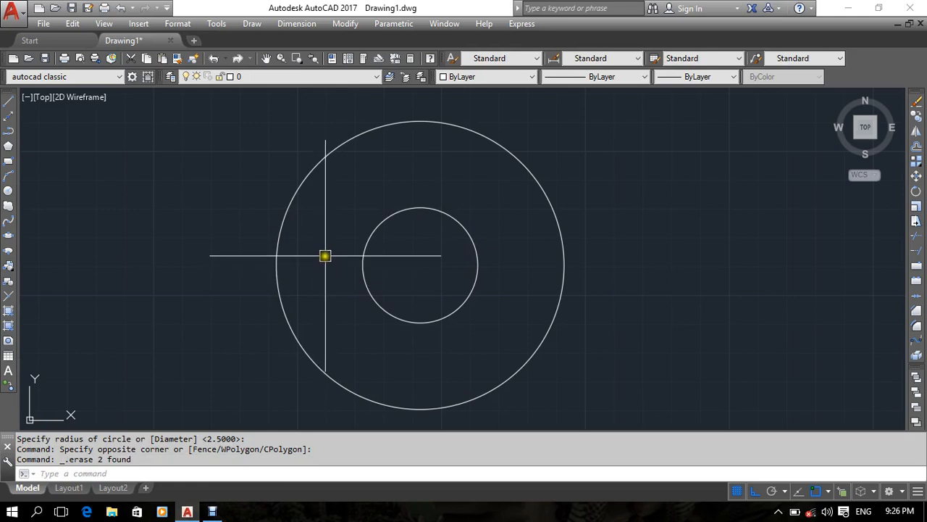
Draw a circle with the 2P option from the inner circle's left quadrant to the outer circle's left quadrant
middle_click_drag(270, 266, 269, 254)
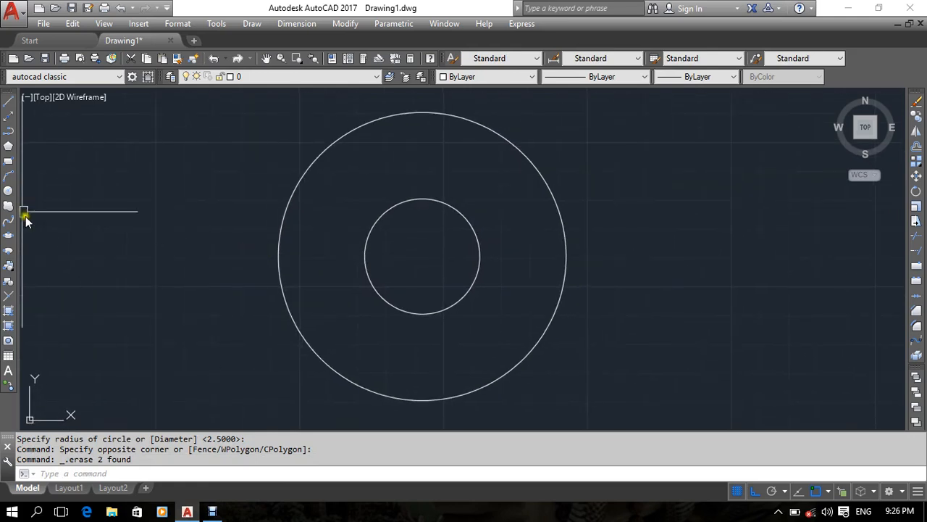
left_click(8, 192)
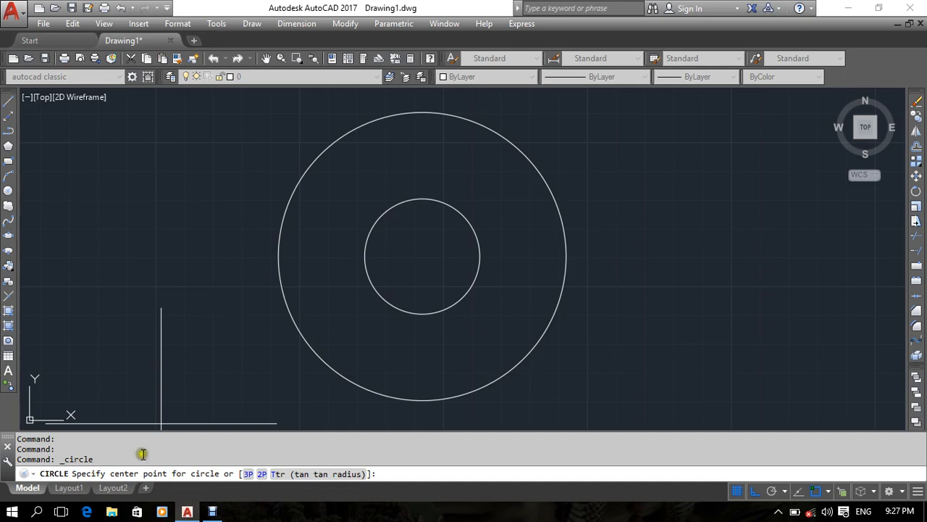
left_click(262, 475)
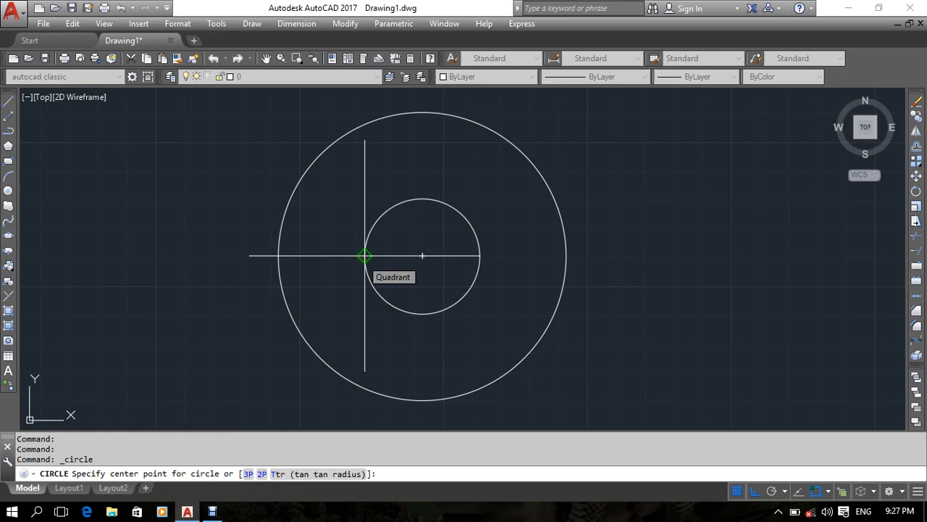
left_click(262, 474)
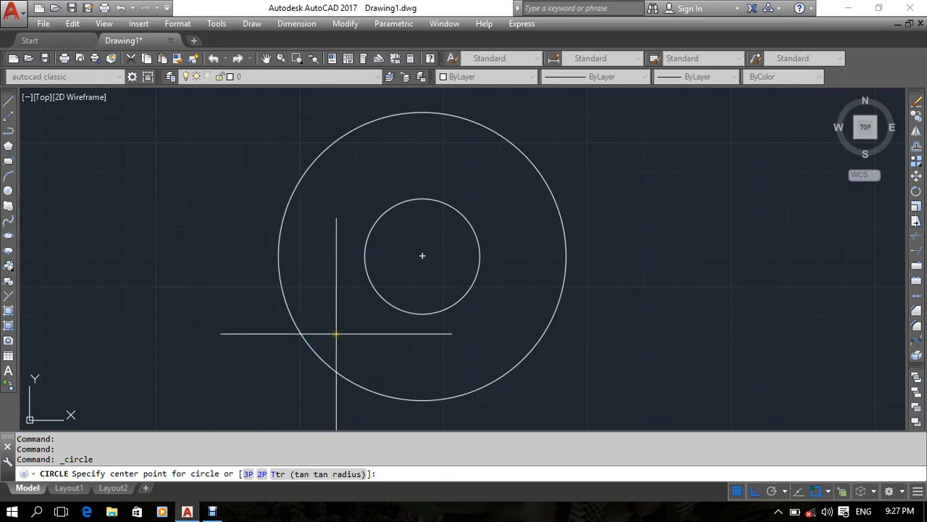
mouse_move(325, 290)
middle_mouse_down()
mouse_move(325, 308)
mouse_move(352, 311)
middle_mouse_up()
middle_click_drag(327, 344, 342, 326)
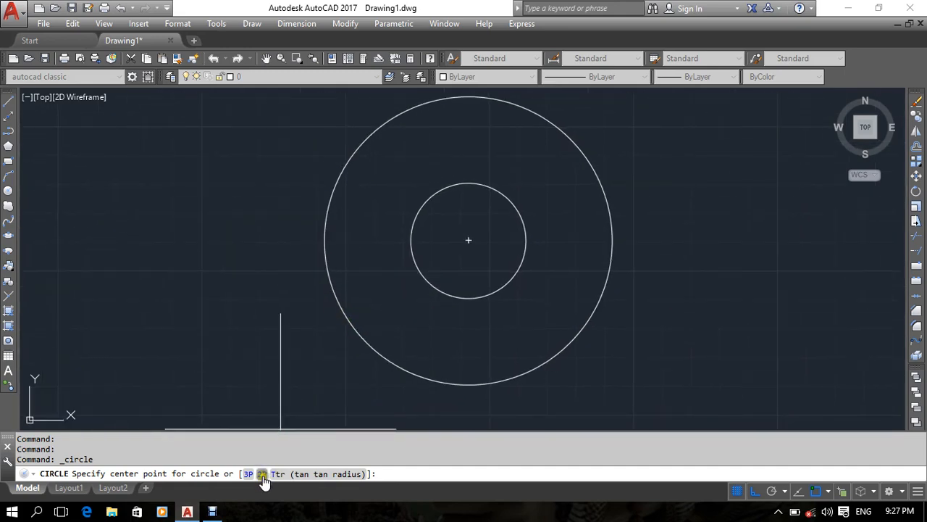
left_click(261, 474)
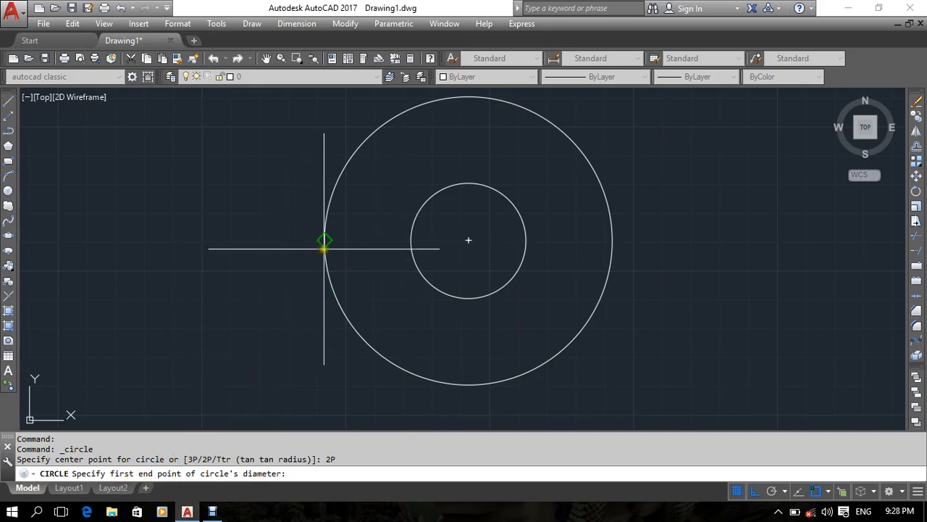
left_click(410, 239)
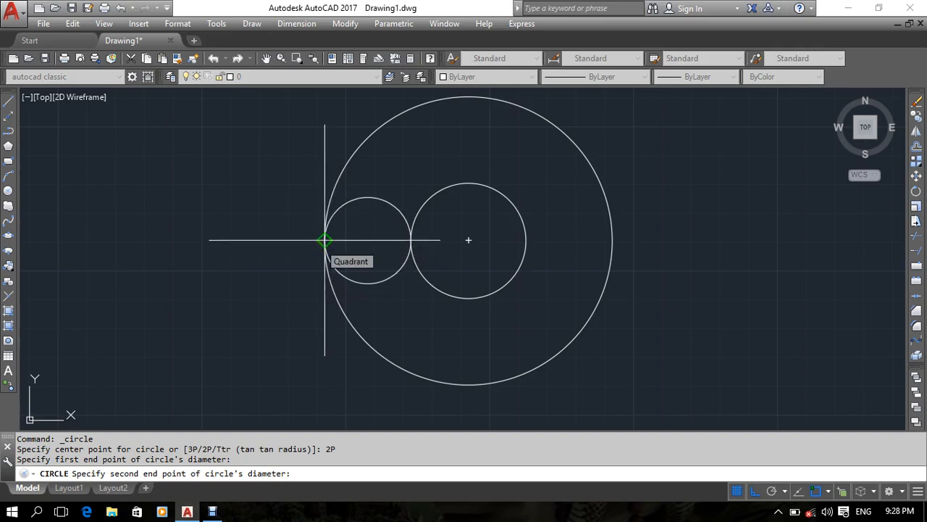
left_click(325, 239)
left_click(381, 281)
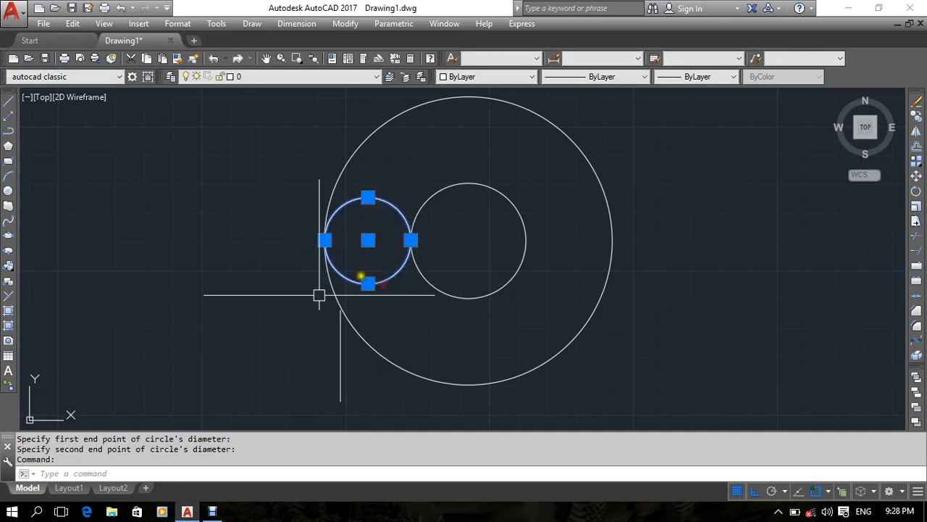
key("Escape")
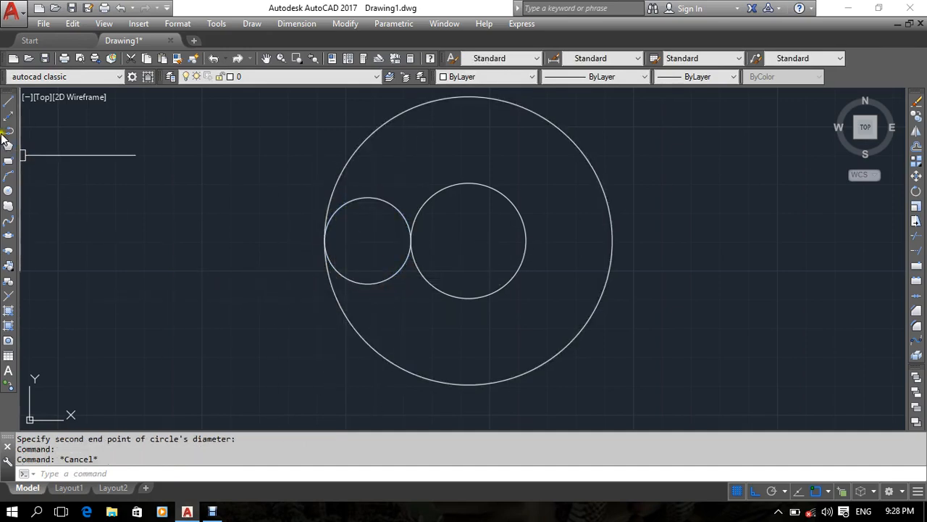
left_click(9, 103)
mouse_move(155, 345)
middle_mouse_down()
mouse_move(341, 313)
mouse_move(203, 344)
middle_mouse_up()
left_click(203, 344)
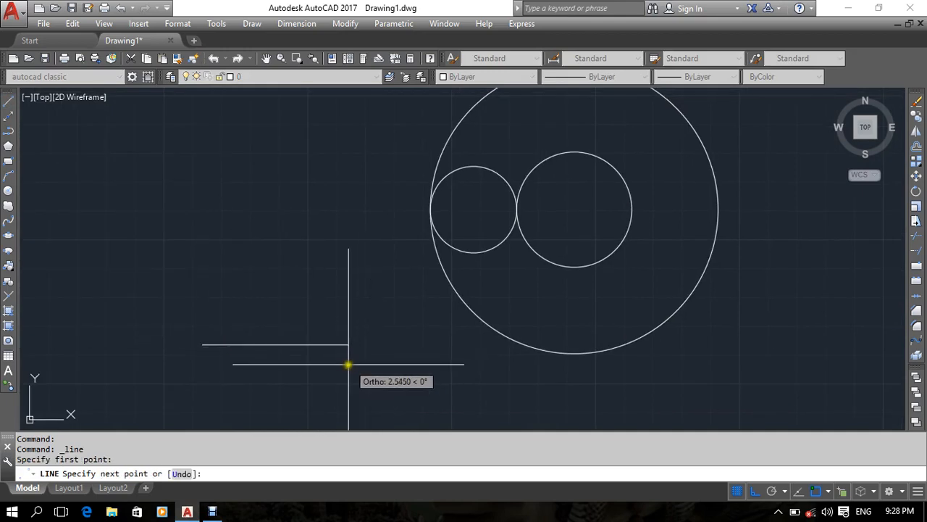
key("Escape")
middle_click_drag(287, 368, 302, 368)
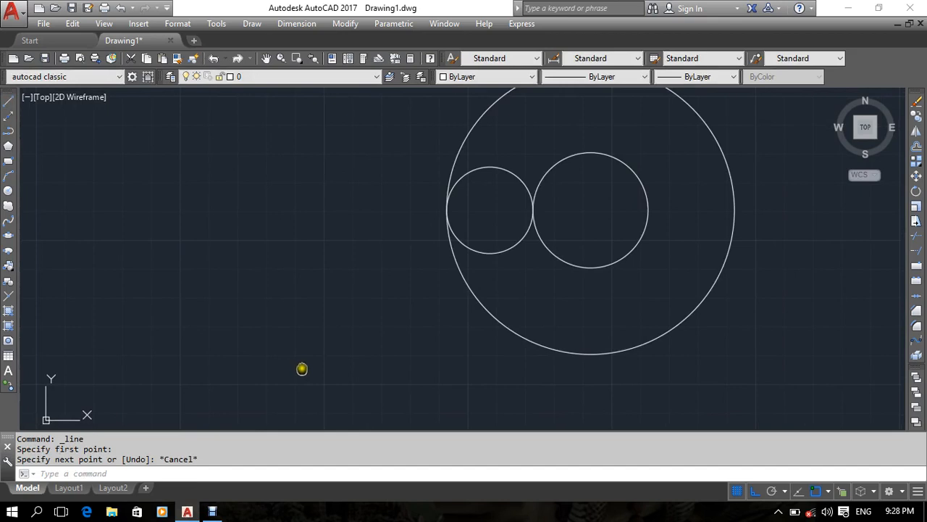
Draw a short horizontal line in the empty area below and left of the circles
left_click(9, 103)
left_click(139, 344)
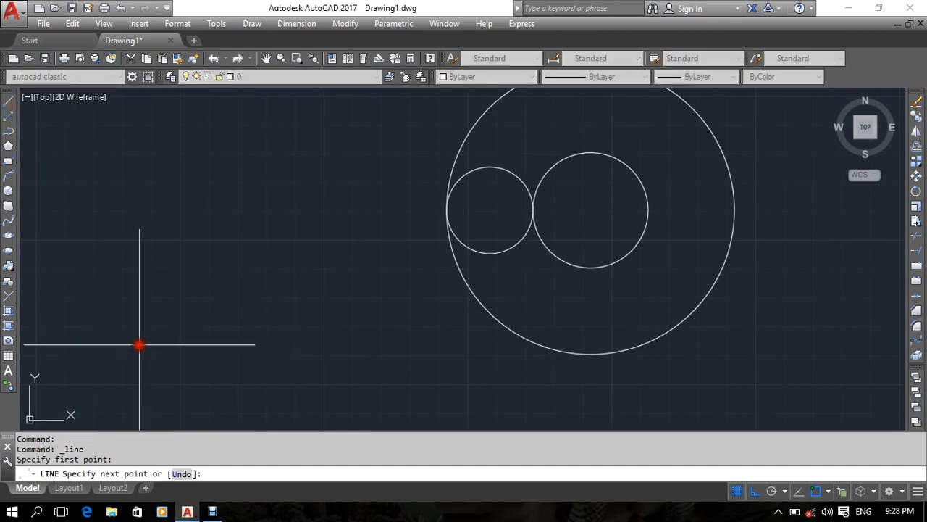
left_click(260, 344)
key("Return")
middle_click_drag(289, 380, 316, 359)
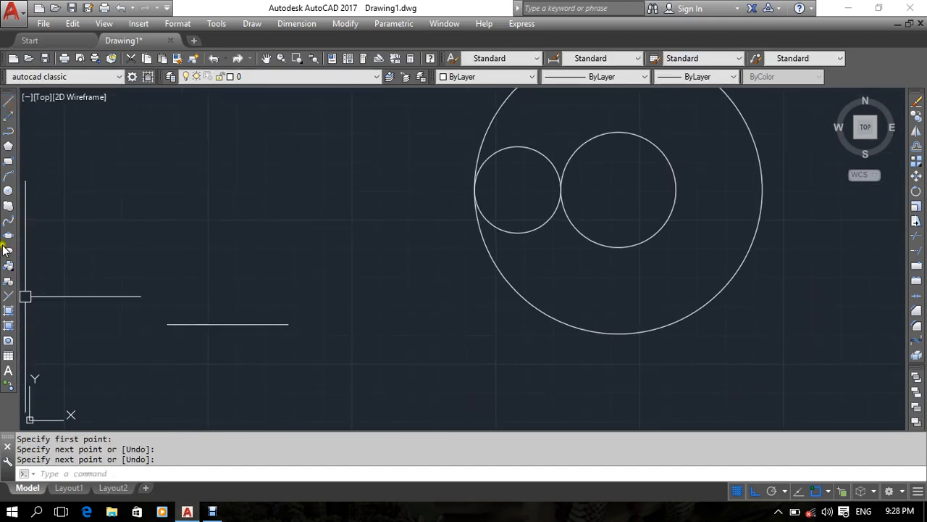
Try to draw a circle with the 2P option, starting its diameter at the separate line's right endpoint
left_click(8, 191)
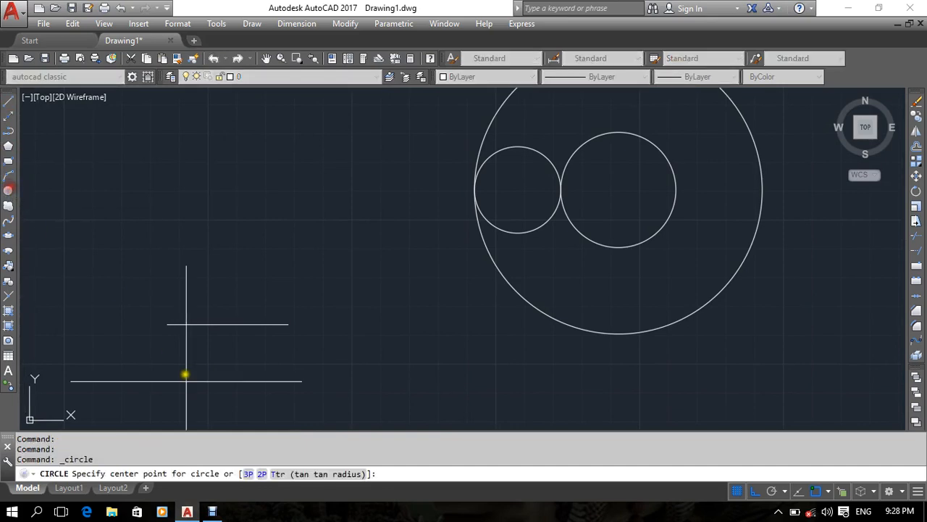
left_click(264, 474)
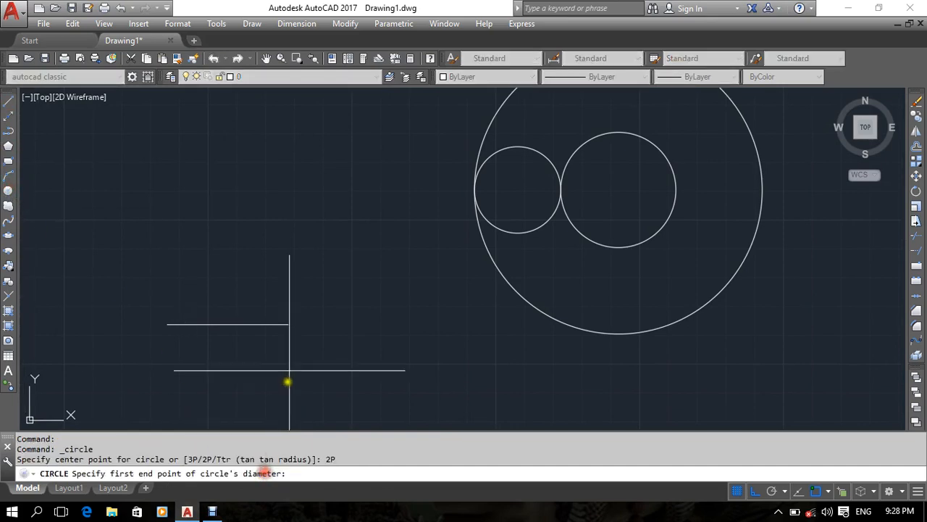
left_click(288, 324)
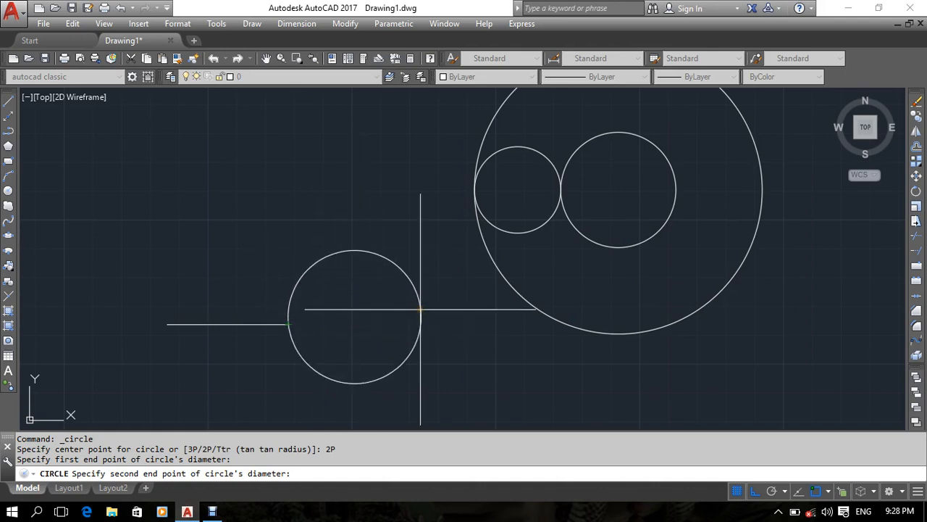
key("Escape")
Delete the separate short horizontal line beside the circles
middle_click_drag(398, 319, 334, 357)
middle_click_drag(331, 342, 320, 339)
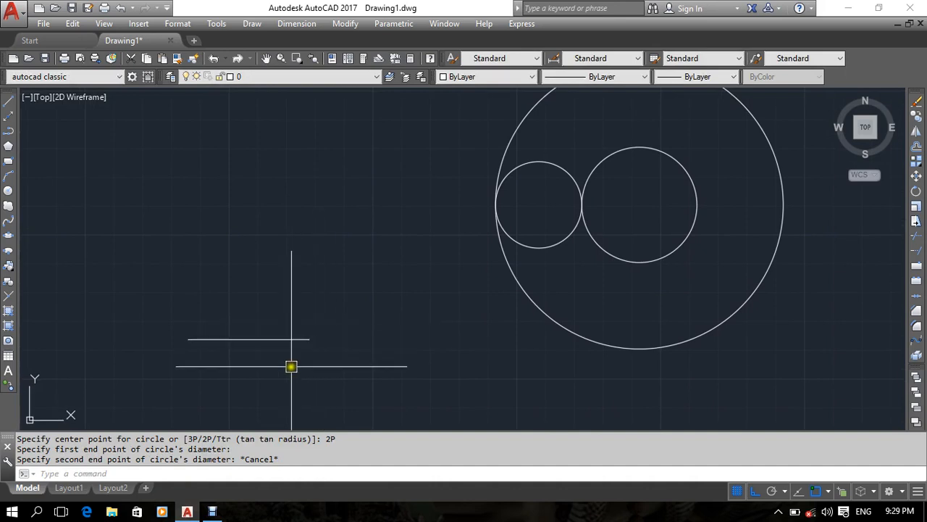
left_click(306, 340)
key("Delete")
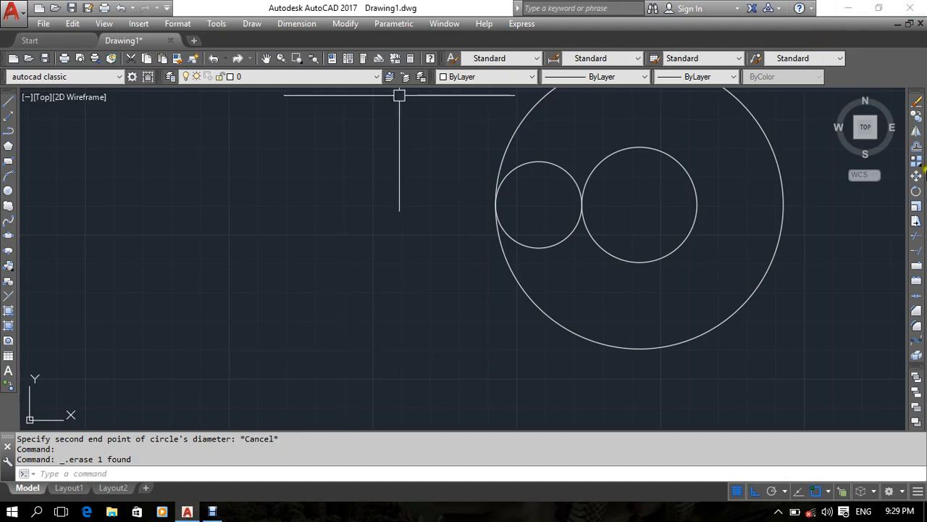
Erase all three circles from the drawing
middle_click_drag(502, 278, 312, 346)
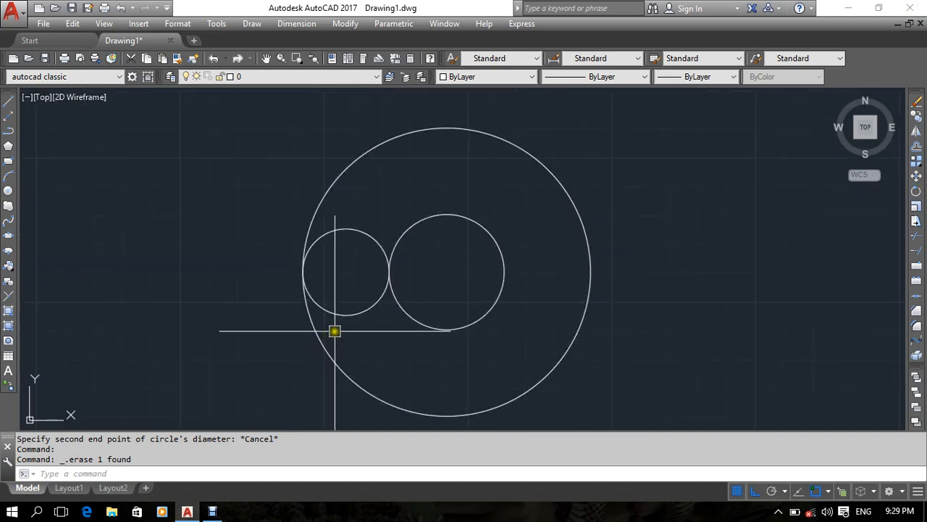
mouse_move(340, 301)
middle_mouse_down()
mouse_move(354, 335)
mouse_move(449, 261)
mouse_move(500, 284)
middle_mouse_up()
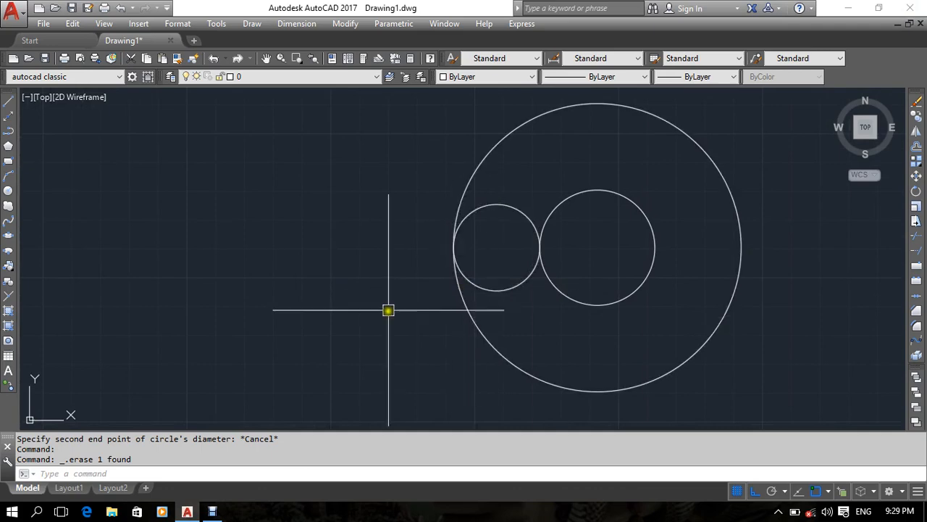
middle_click_drag(388, 310, 348, 309)
scroll(470, 255, "down", 4)
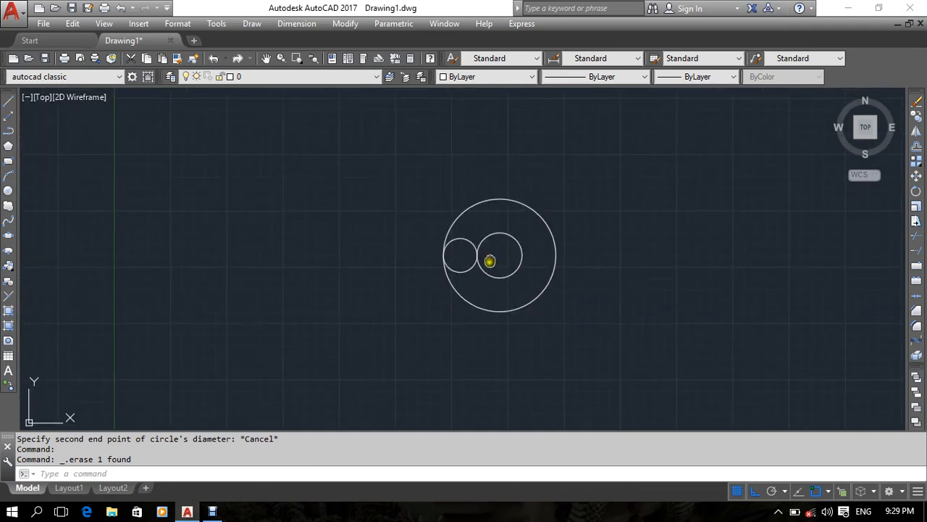
scroll(490, 260, "up", 4)
left_click(468, 249)
left_click(321, 300)
right_click(225, 207)
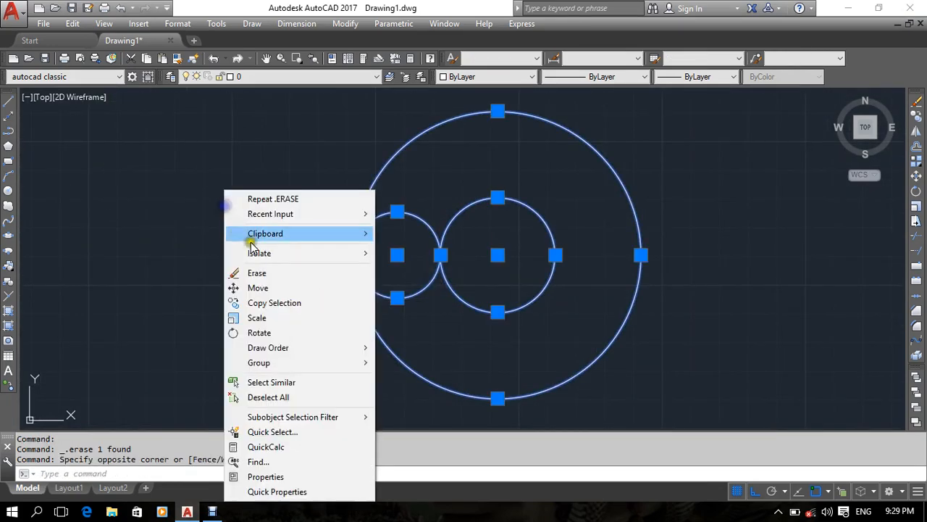
left_click(254, 272)
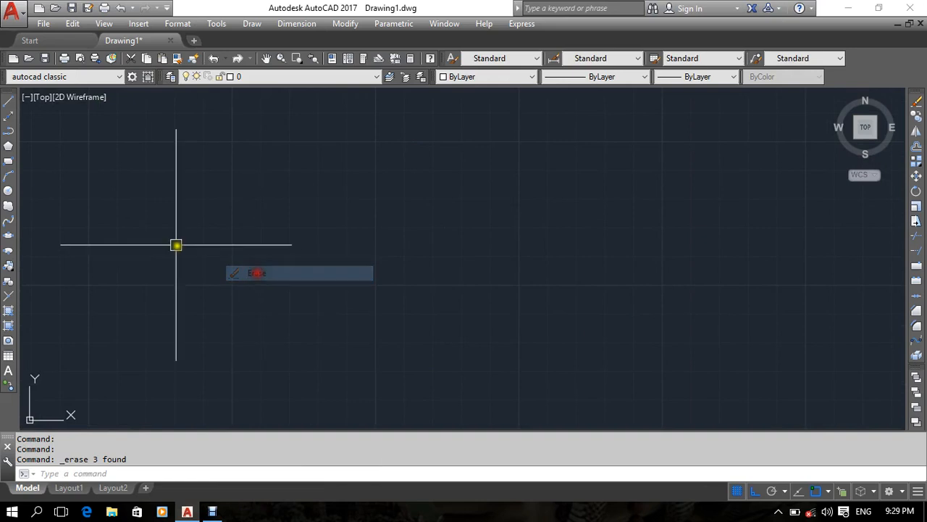
Draw a closed triangle from three connected lines with Ortho off, its apex above a nearly horizontal base
left_click(12, 106)
left_click(382, 317)
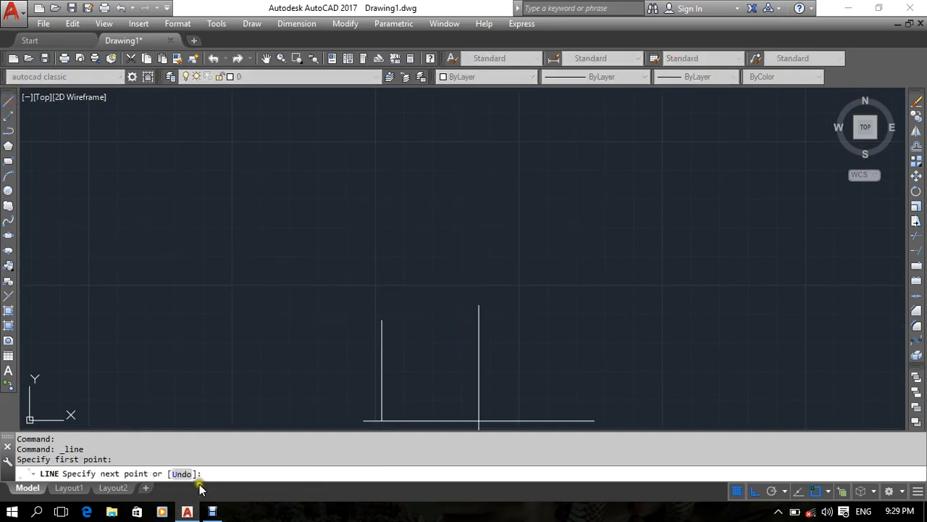
key("F8")
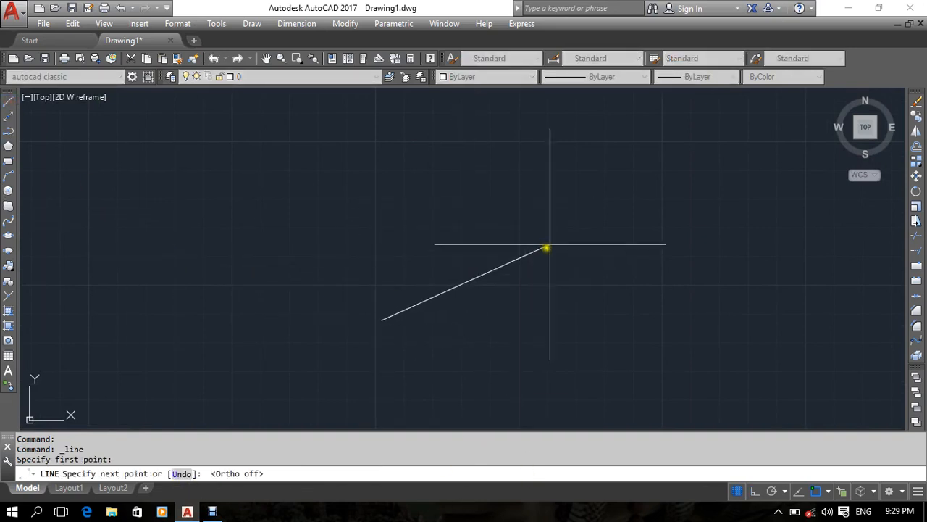
left_click(578, 123)
left_click(777, 327)
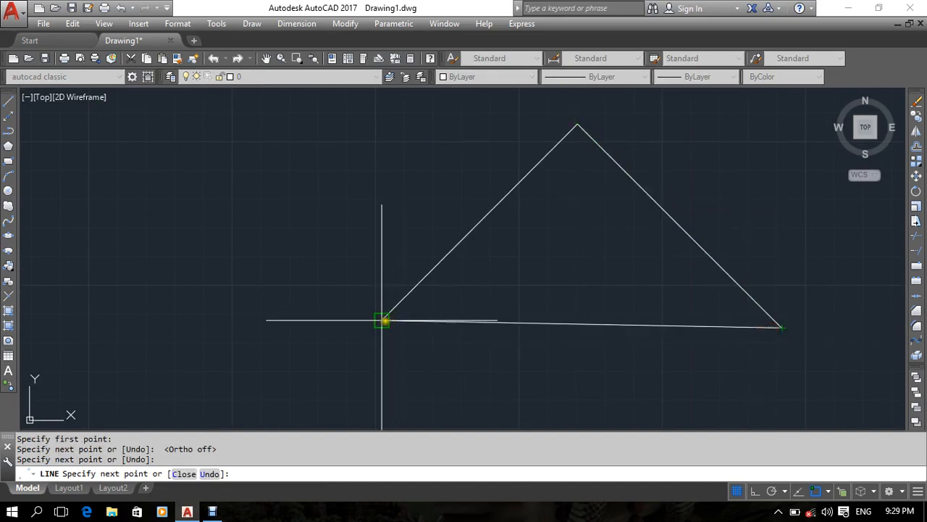
left_click(382, 317)
right_click(286, 200)
left_click(319, 209)
Draw a 3P circle through the triangle's corners, picking the left base corner, the right base corner and the apex
scroll(337, 258, "down", 2)
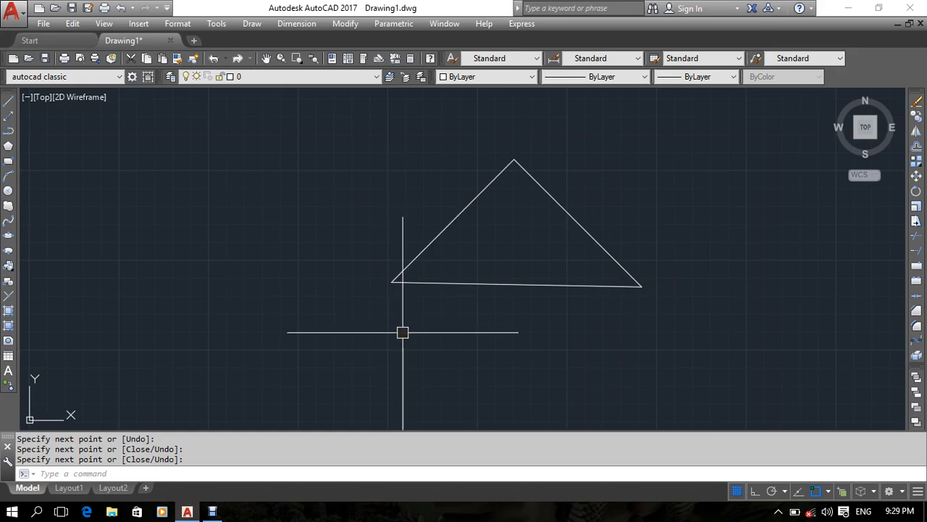
left_click(8, 191)
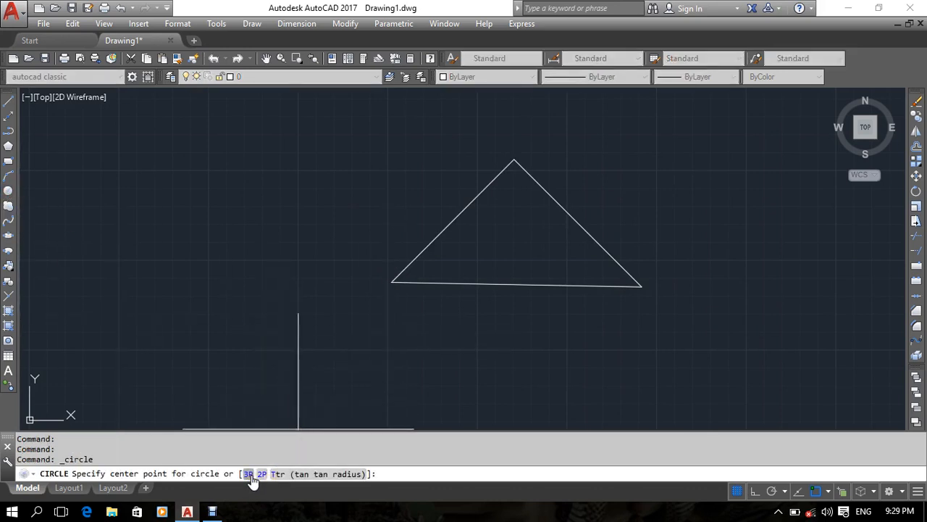
left_click(249, 475)
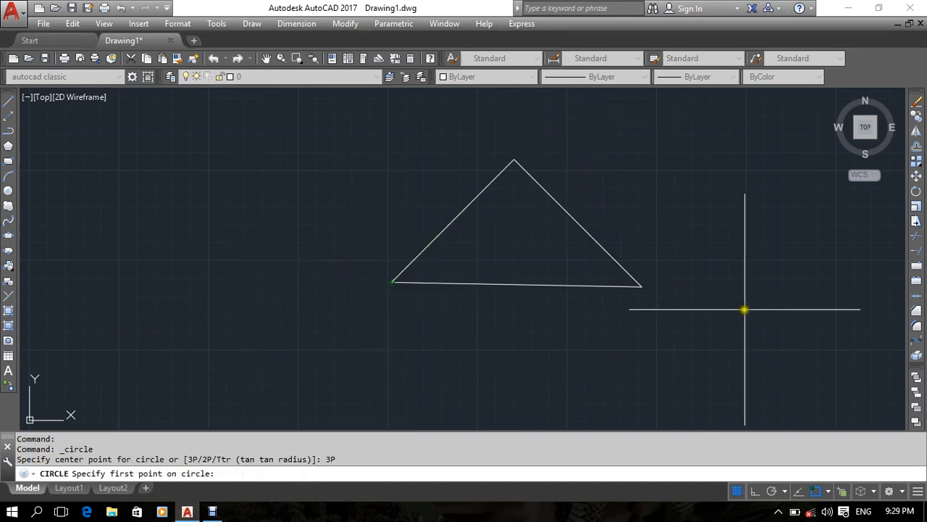
left_click(392, 282)
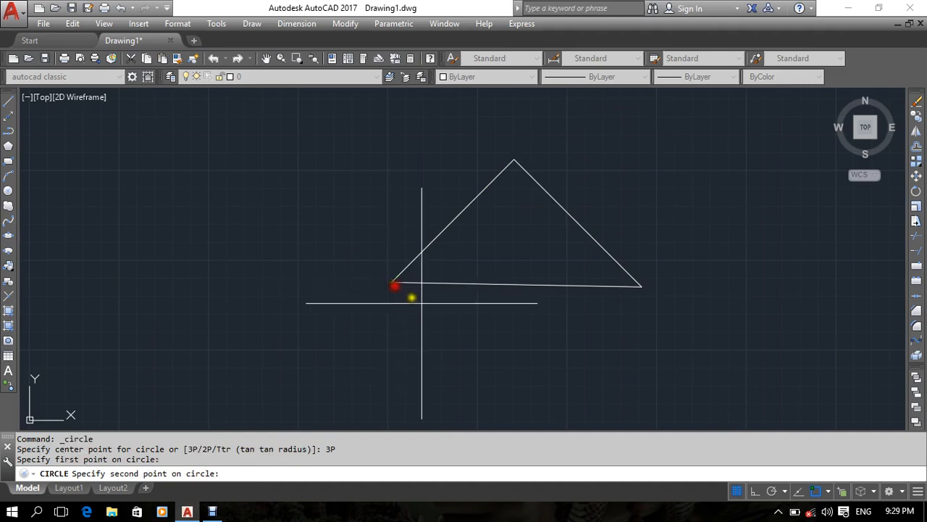
left_click(642, 286)
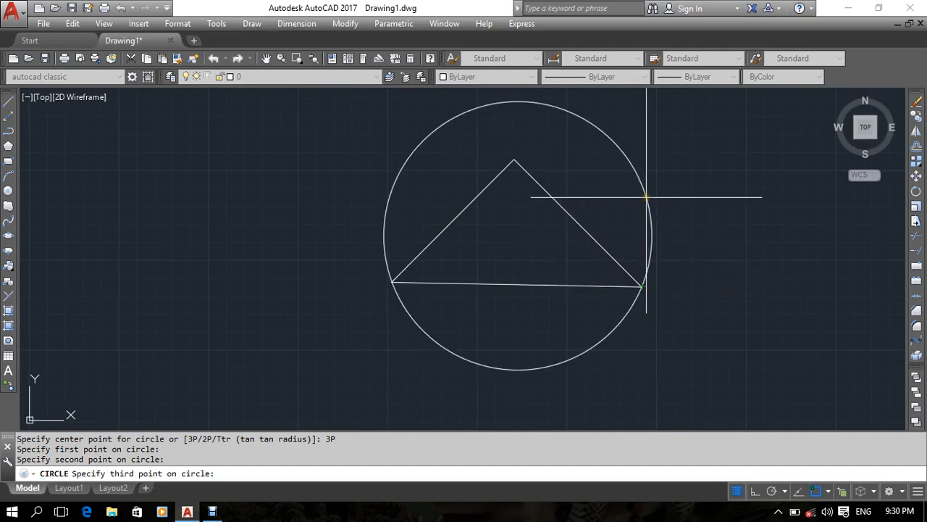
scroll(648, 201, "down", 2)
middle_click_drag(647, 200, 623, 250)
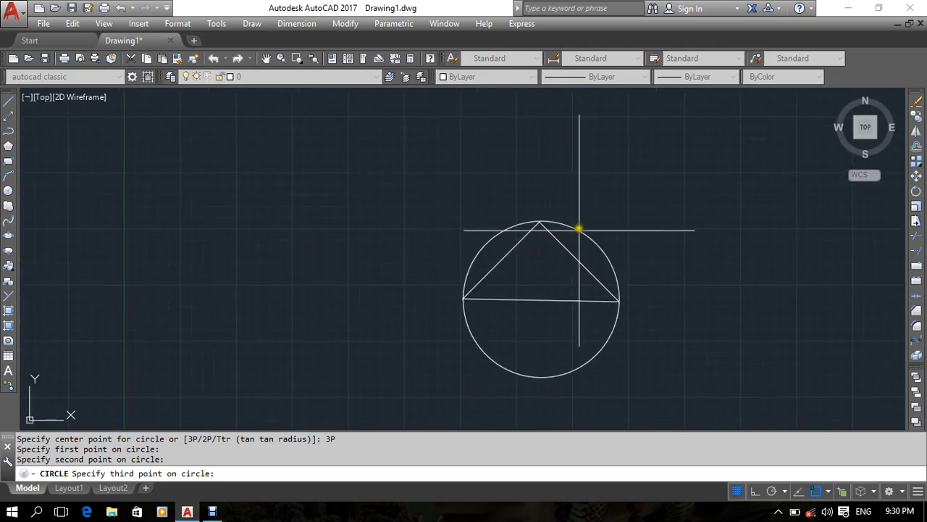
left_click(540, 221)
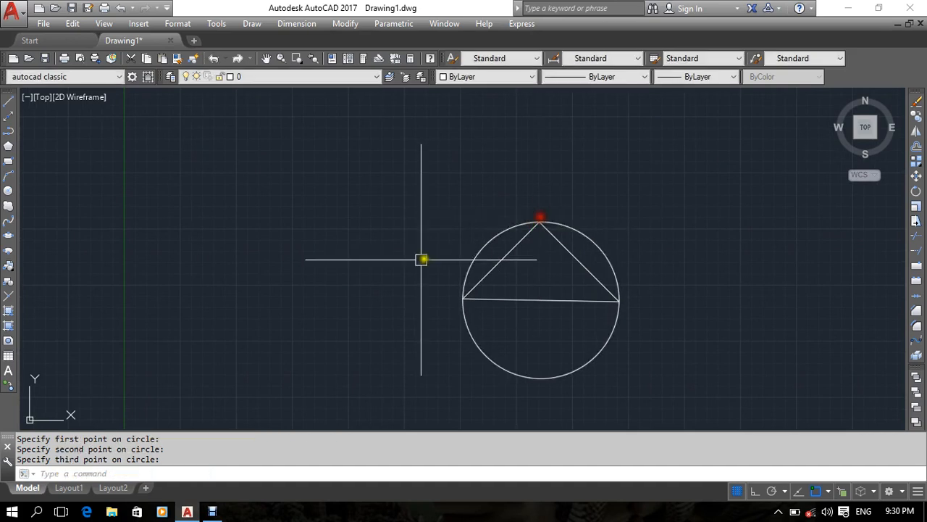
Erase the three-point circle around the triangle
middle_click_drag(493, 344, 484, 323)
scroll(506, 315, "up", 3)
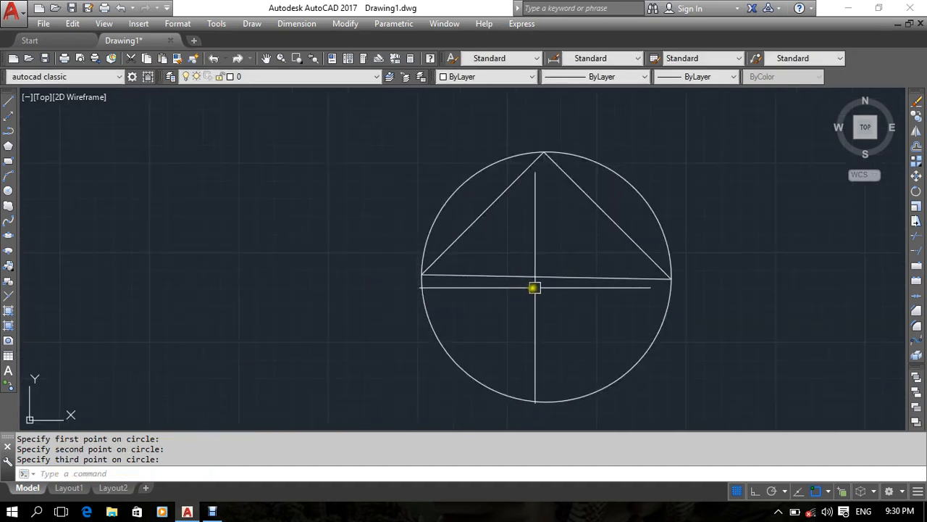
left_click(583, 232)
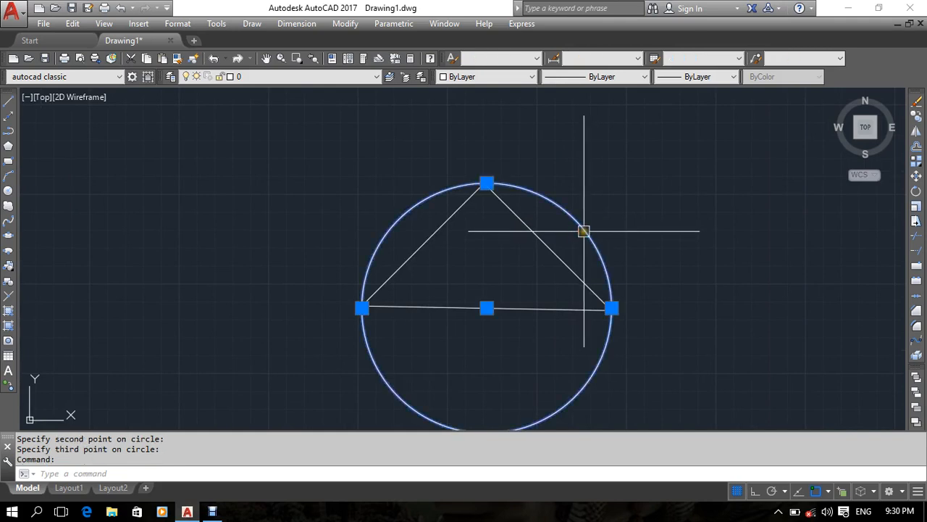
key("Delete")
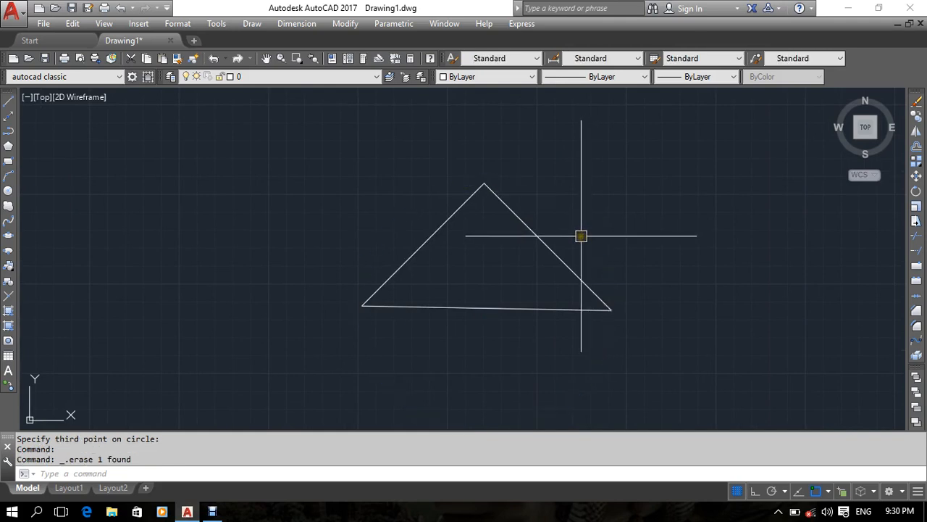
Draw another 3P circle around the triangle, picking the apex first, followed by the right and left base corners
middle_click_drag(558, 253, 573, 246)
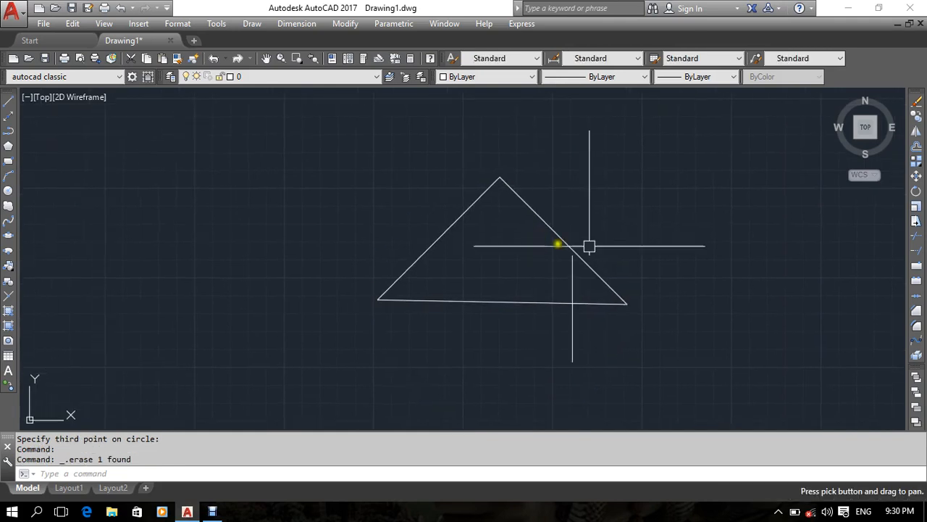
middle_click_drag(540, 333, 515, 308)
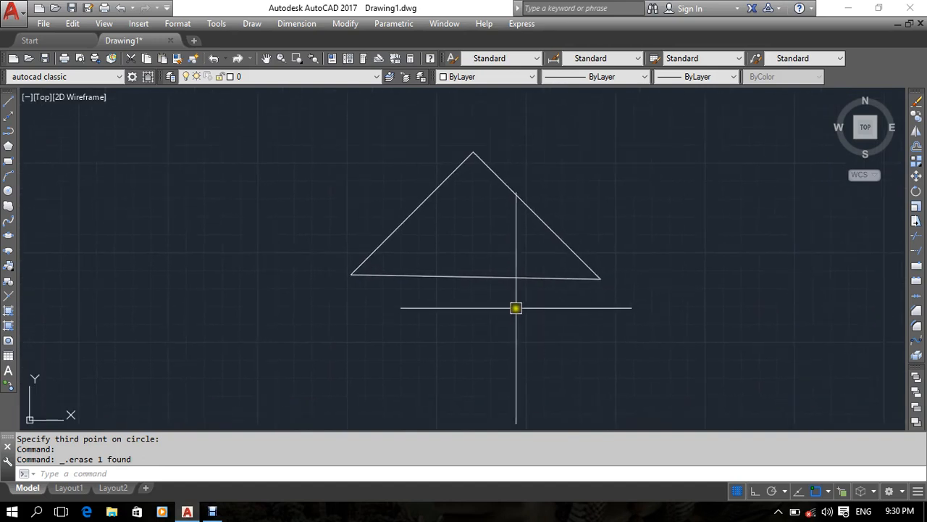
left_click(9, 192)
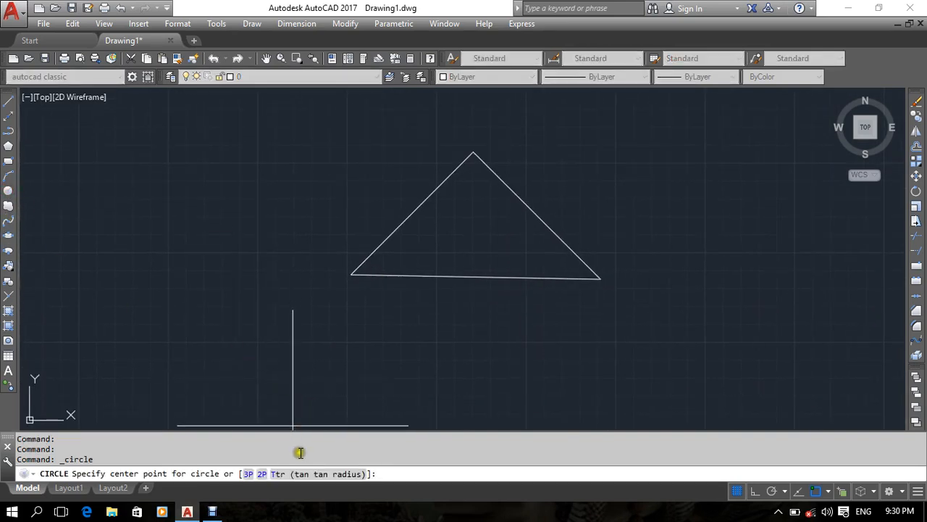
left_click(249, 475)
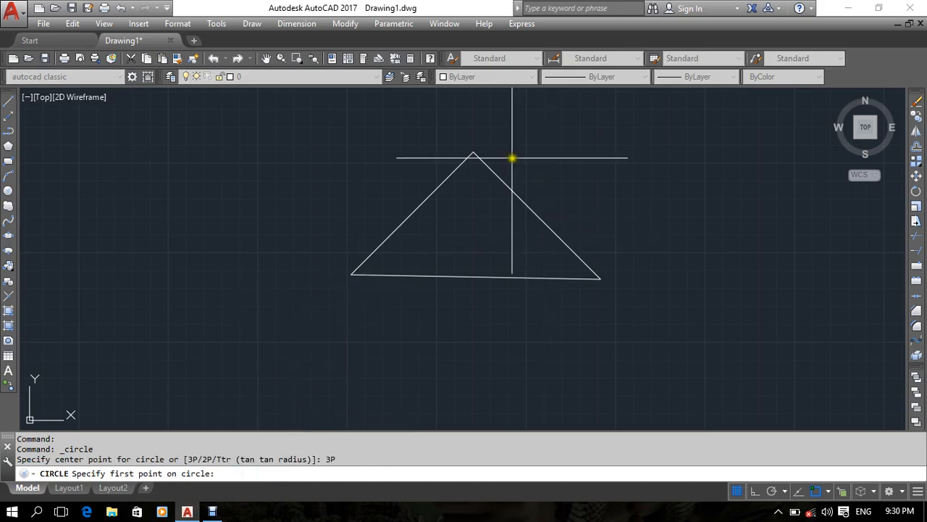
left_click(474, 151)
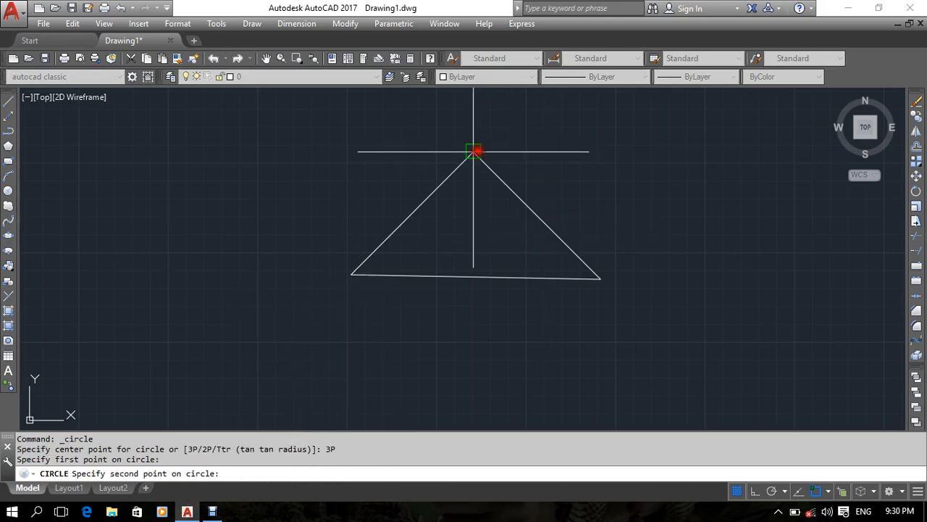
left_click(601, 279)
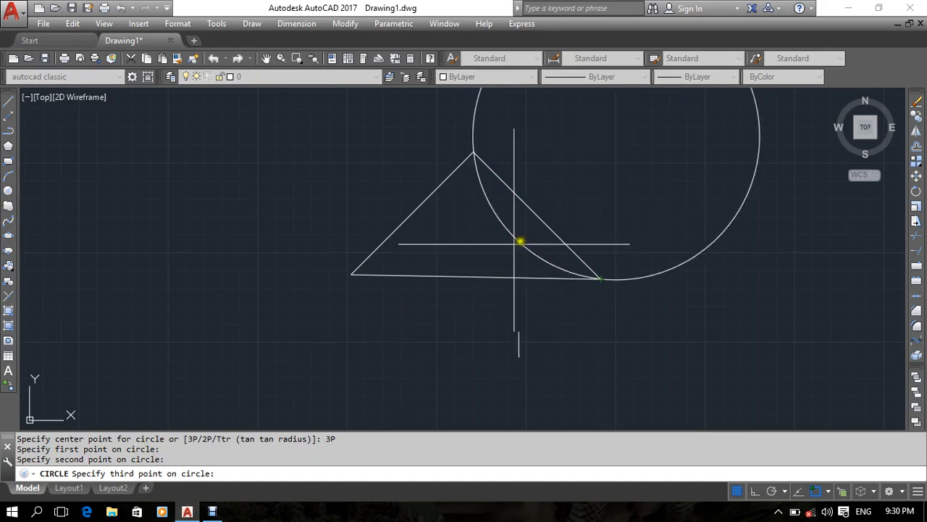
left_click(351, 268)
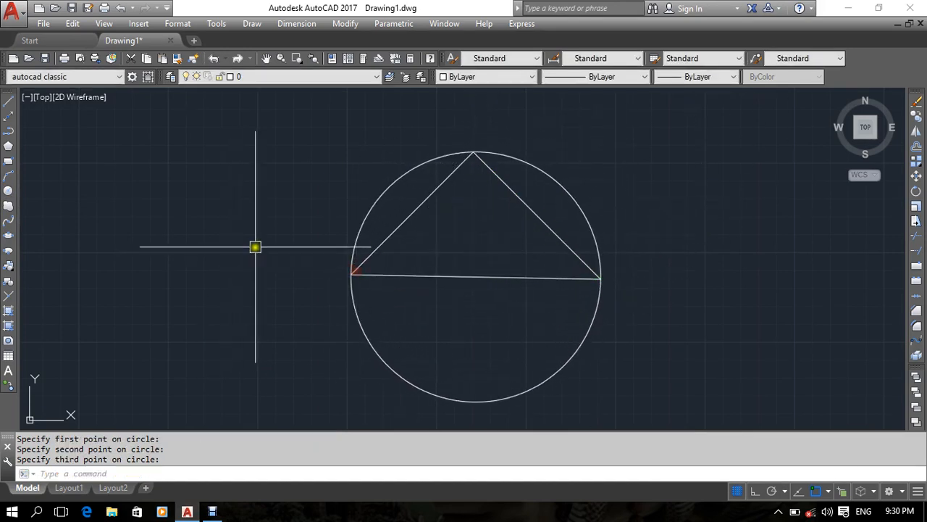
Delete the second three-point circle, keeping the triangle
middle_click_drag(517, 233, 533, 226)
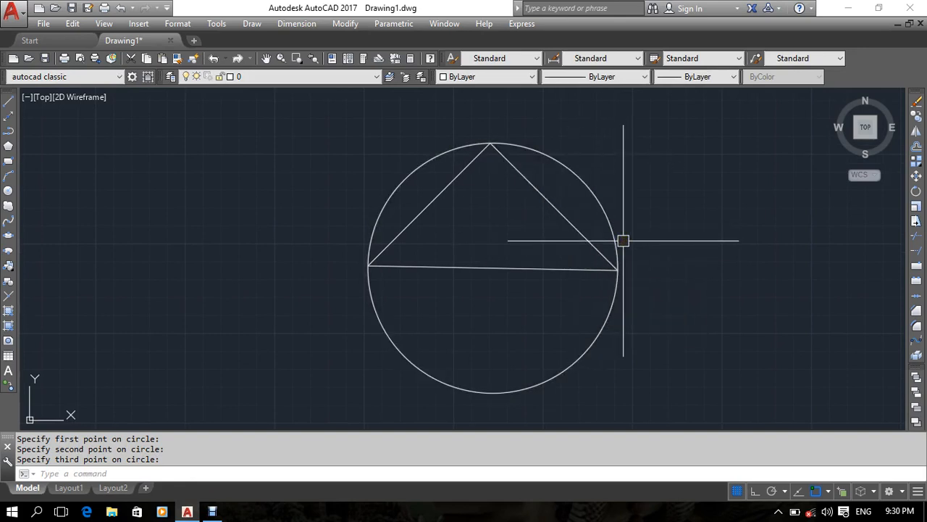
left_click(613, 208)
left_click(596, 220)
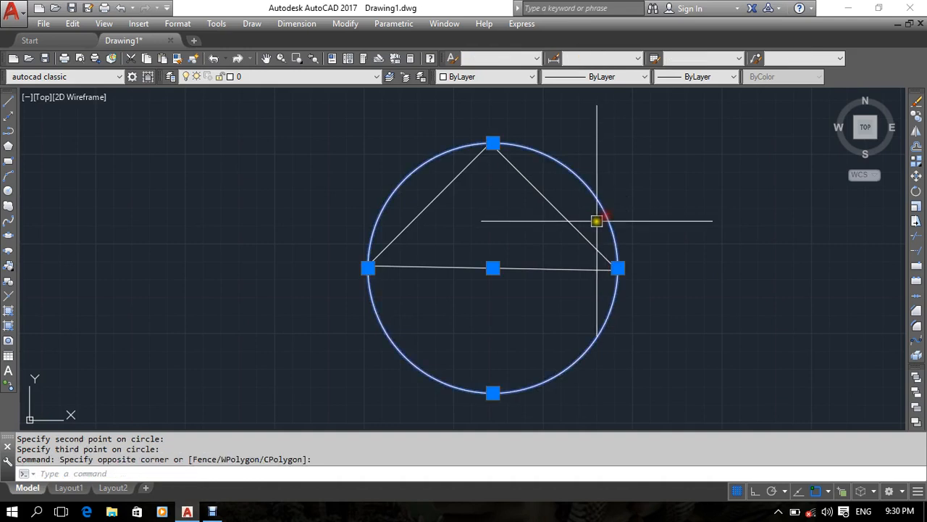
key("Delete")
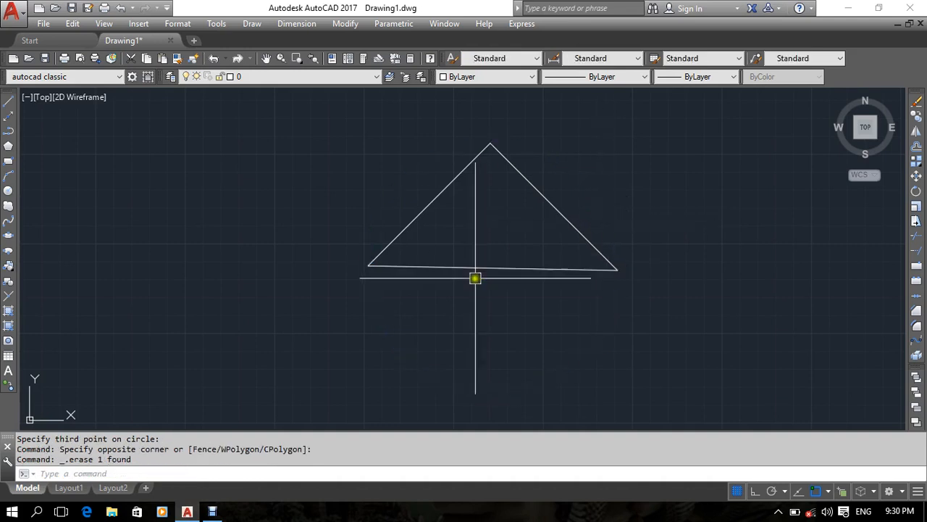
Erase the triangle's right slanted side, leaving the left side and the base as an open angle
middle_click_drag(475, 278, 486, 366)
scroll(484, 333, "up", 2)
middle_click_drag(488, 329, 444, 299)
left_click(608, 196)
left_click(488, 274)
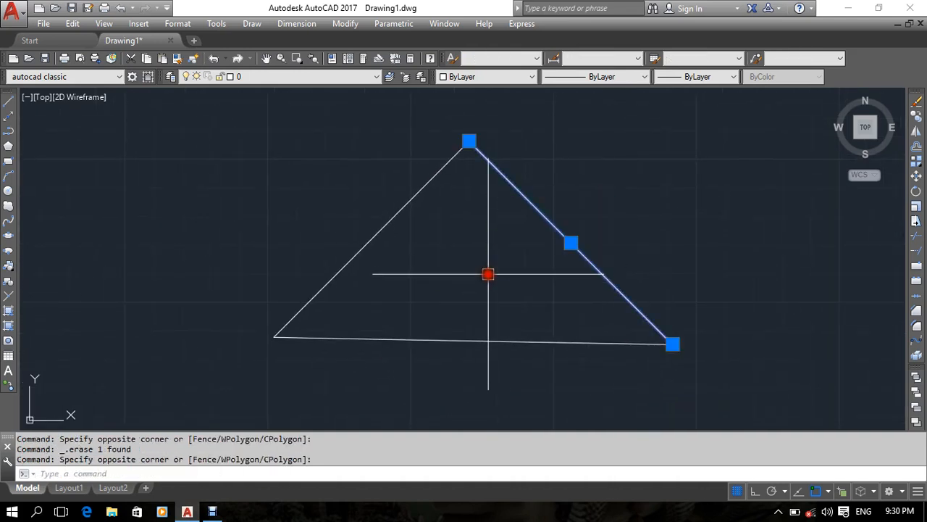
right_click(488, 274)
left_click(505, 251)
Draw a circle with the Ttr option, tangent to the slanted line and the base line, with radius 2
middle_click_drag(356, 328, 369, 316)
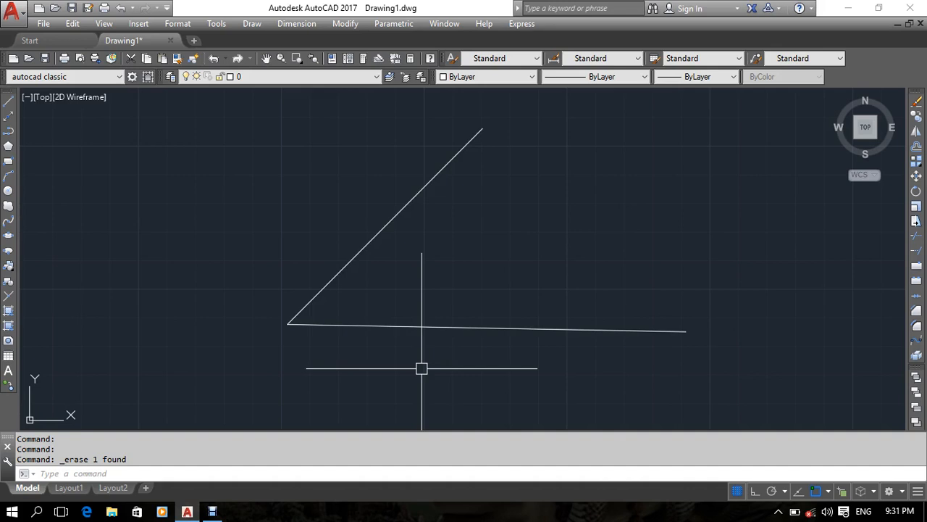
middle_click_drag(608, 297, 480, 334)
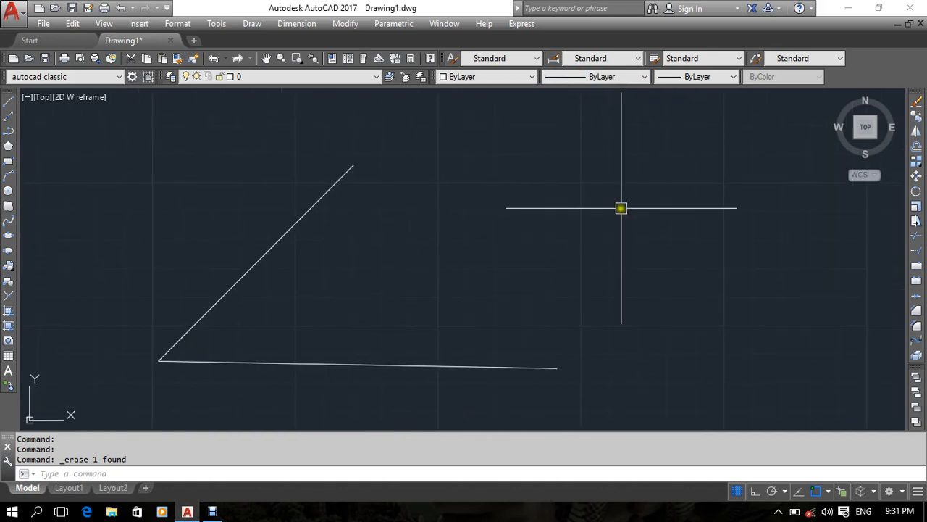
scroll(495, 242, "down", 4)
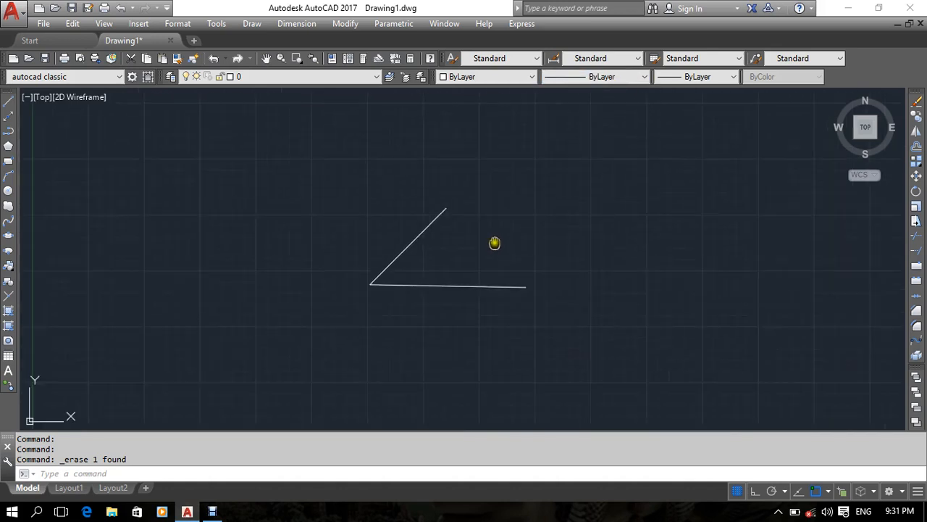
middle_click_drag(494, 242, 465, 261)
scroll(457, 263, "up", 2)
scroll(377, 296, "up", 2)
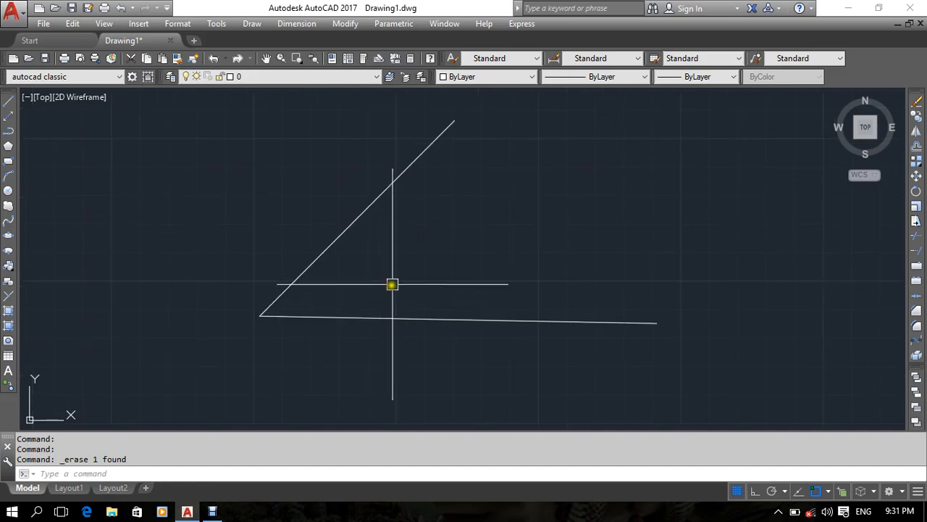
middle_click_drag(391, 283, 376, 305)
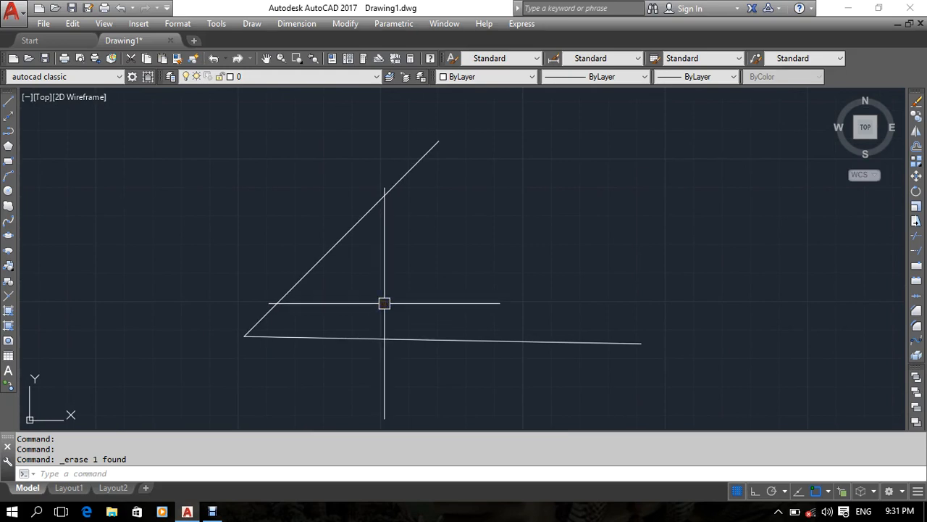
left_click(8, 192)
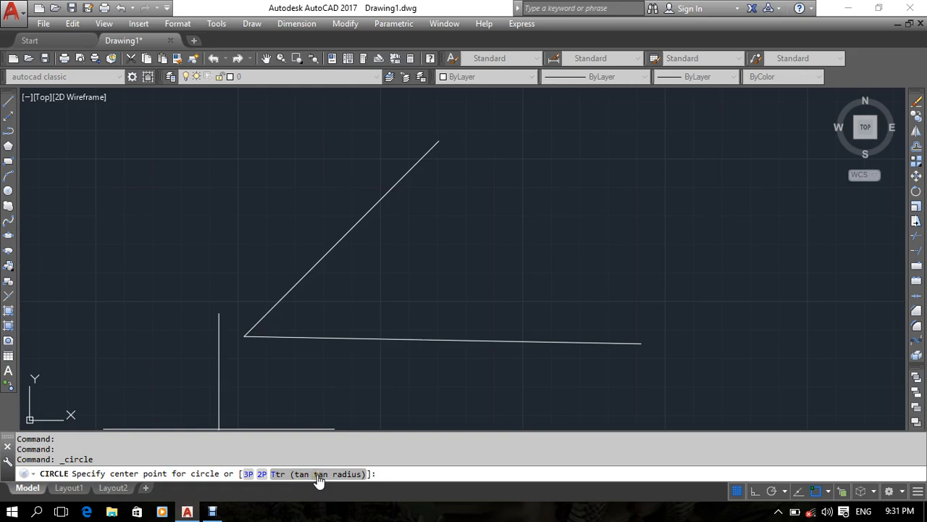
left_click(319, 476)
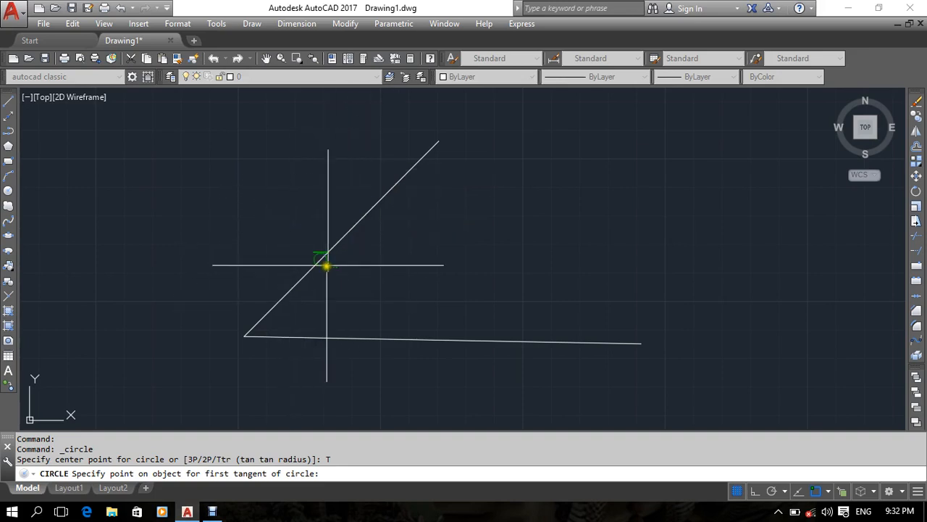
left_click(420, 155)
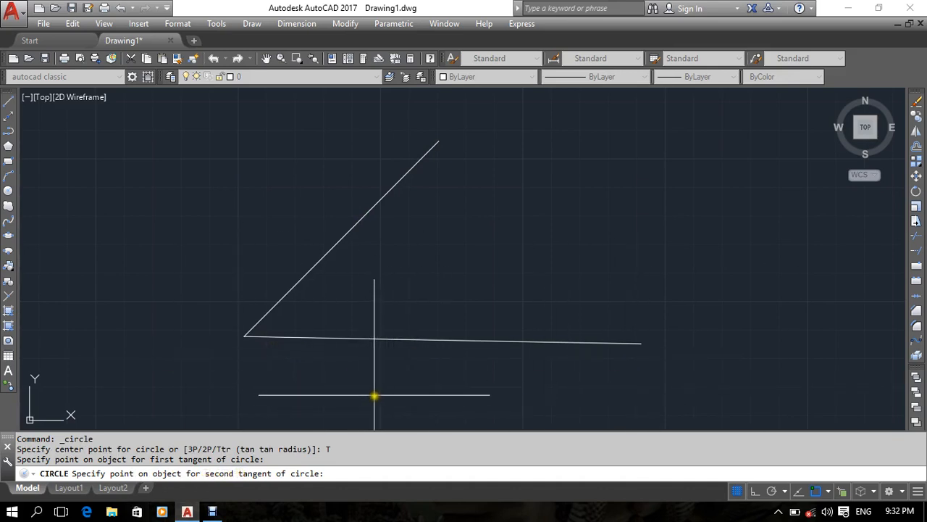
left_click(303, 336)
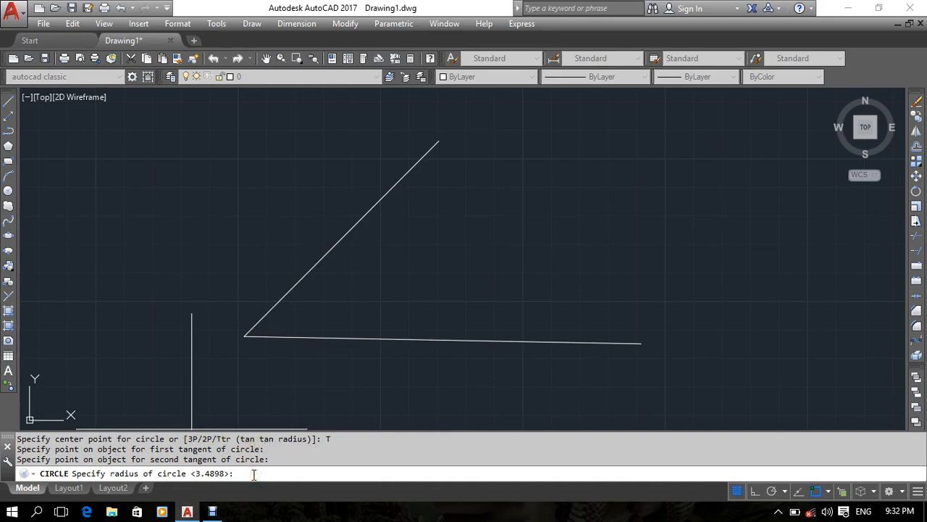
key("Return")
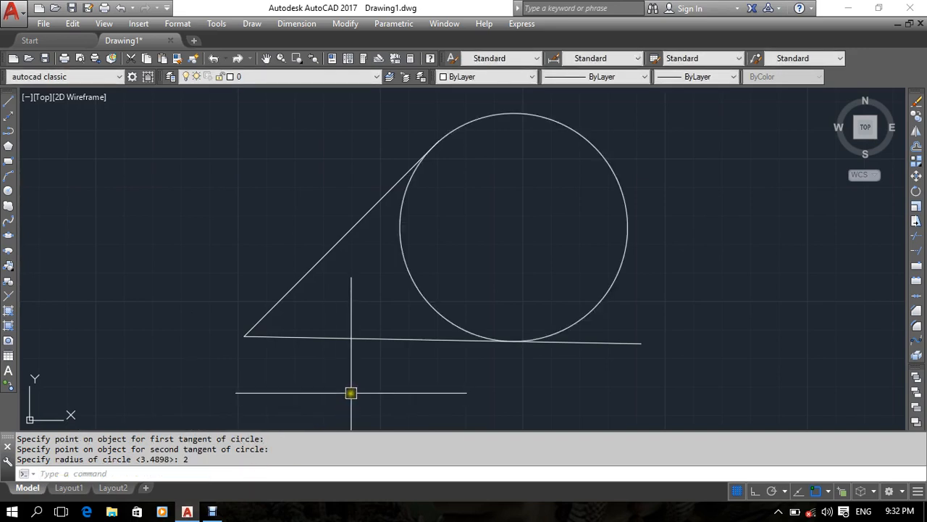
Draw a second Ttr circle of radius 1, tangent to the slanted line and the base line
key("Return")
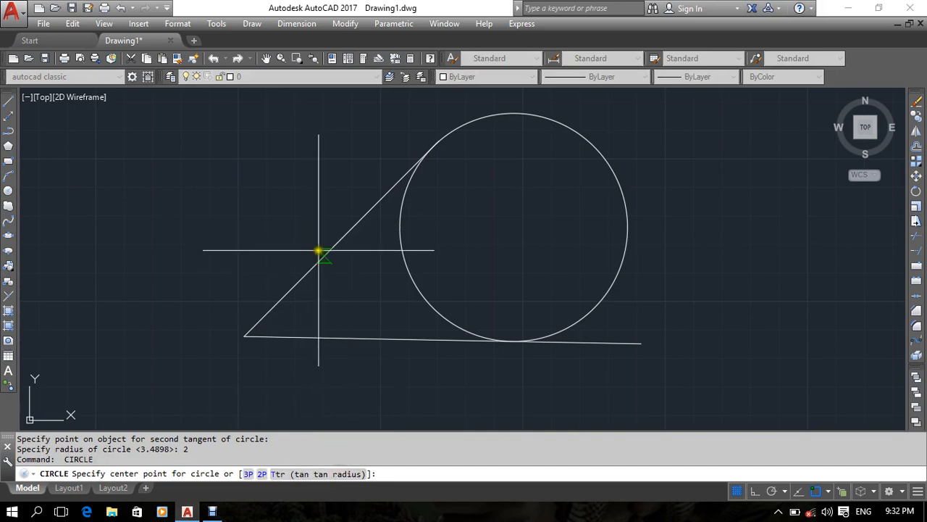
left_click(308, 474)
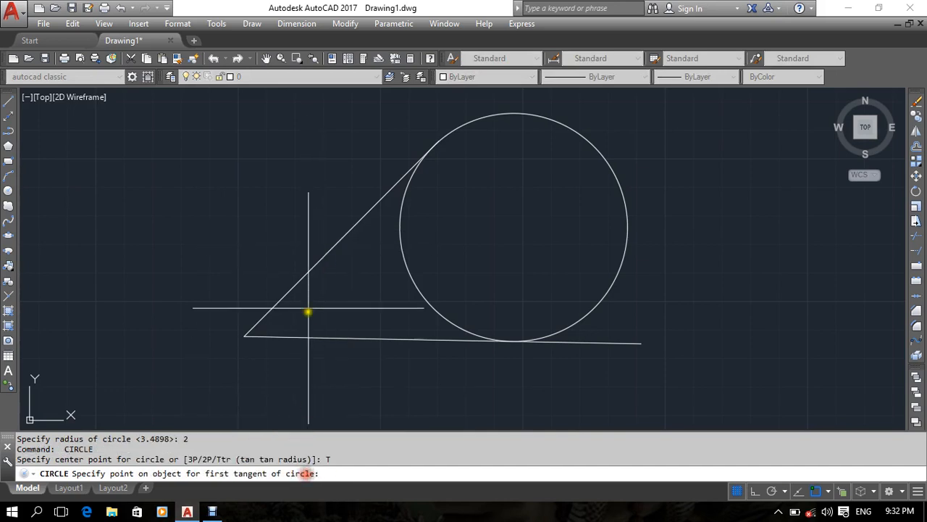
left_click(314, 270)
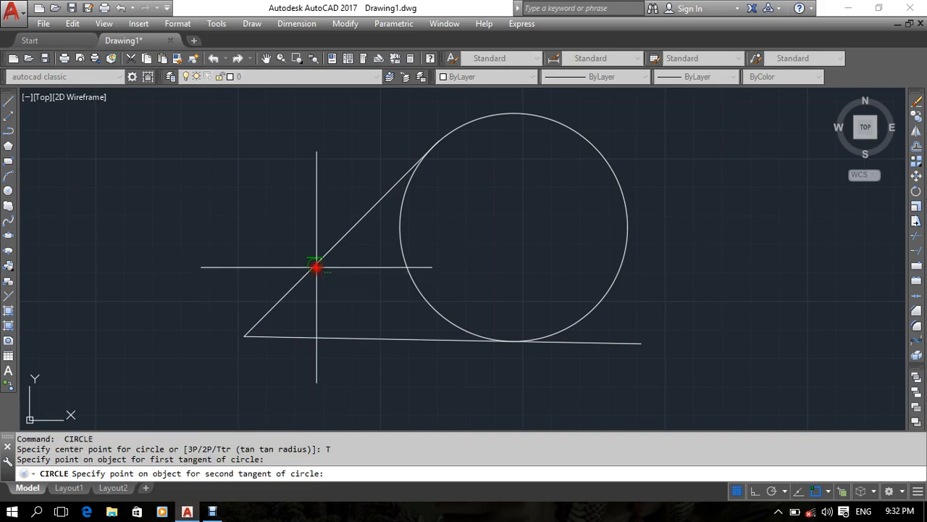
left_click(355, 337)
type("1")
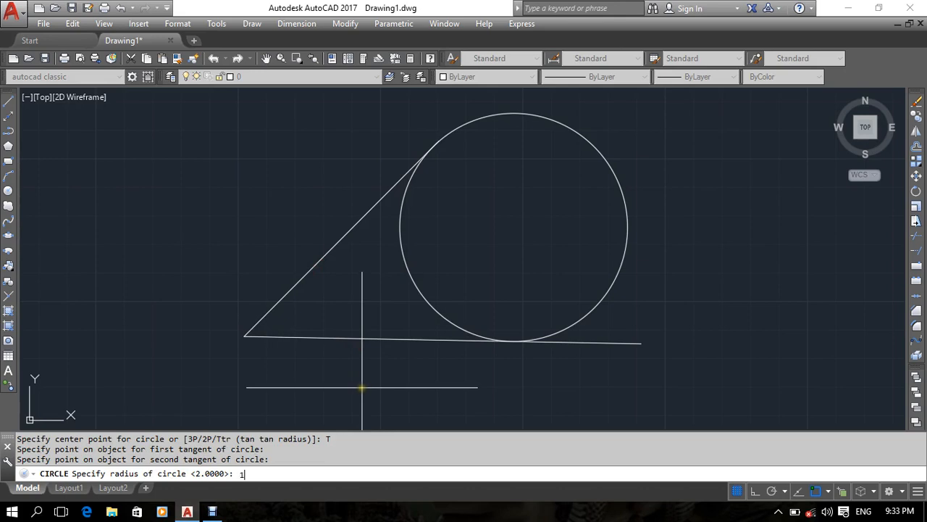
key("Return")
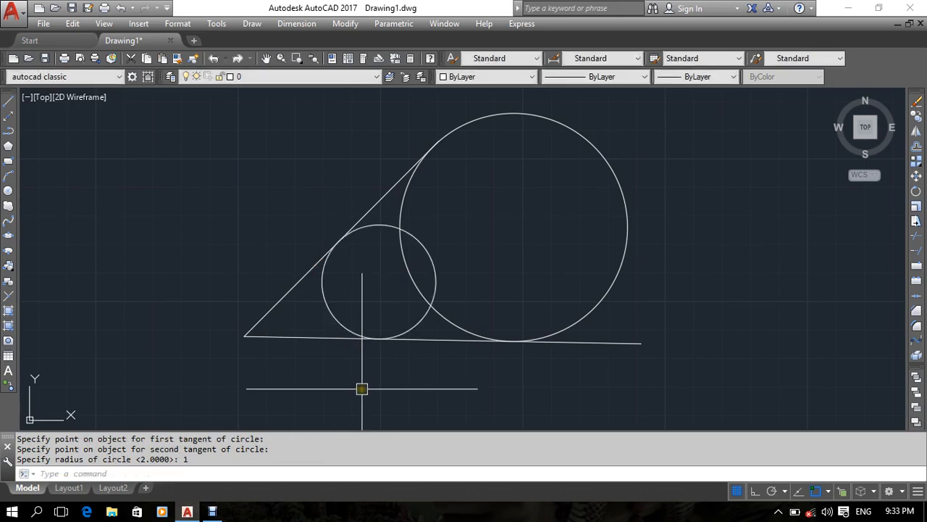
Erase the larger tangent circle, keeping the radius 1 circle and the two lines
left_click(679, 166)
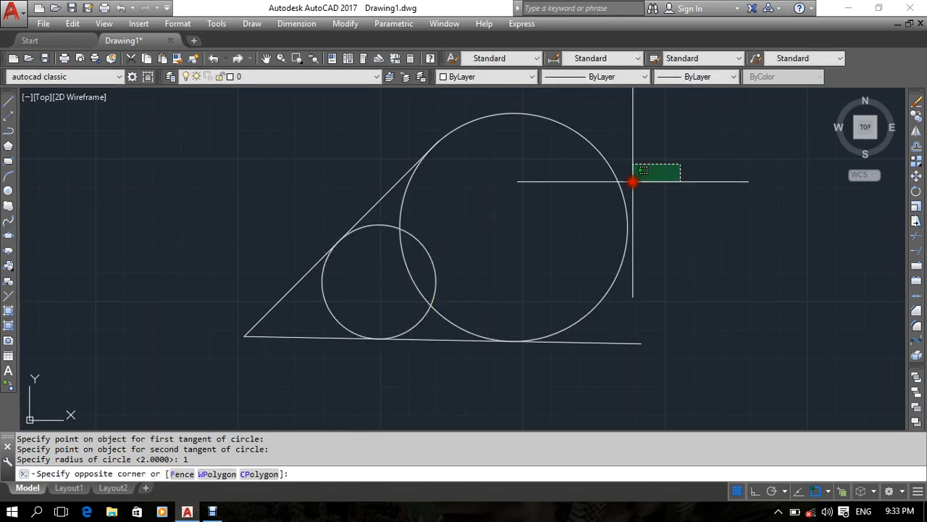
left_click(541, 209)
key("Delete")
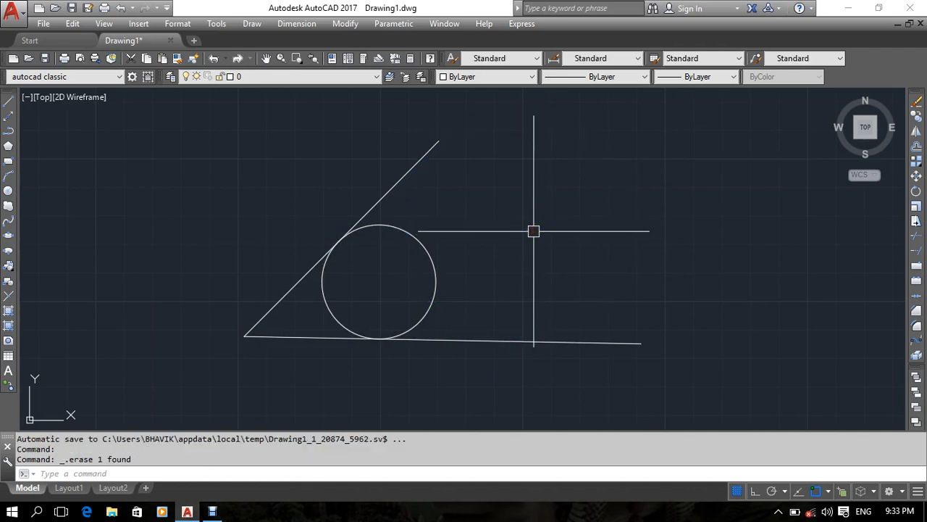
Draw another Ttr circle tangent to the slanted line and the base line, with radius 1.5
type("c")
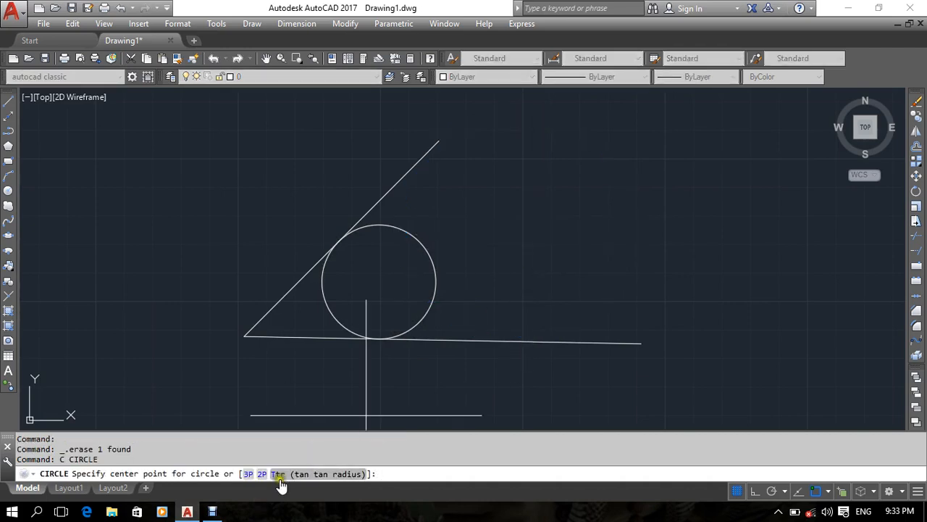
left_click(311, 473)
left_click(405, 171)
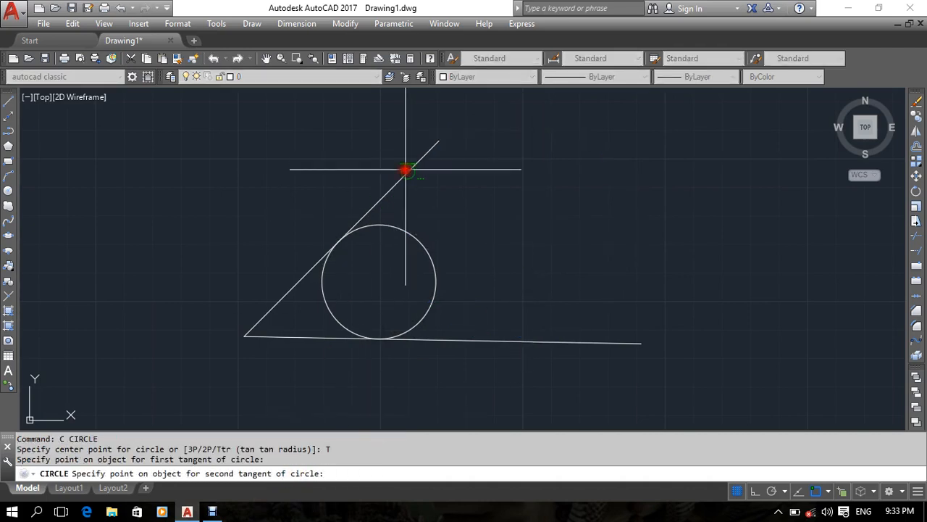
left_click(504, 337)
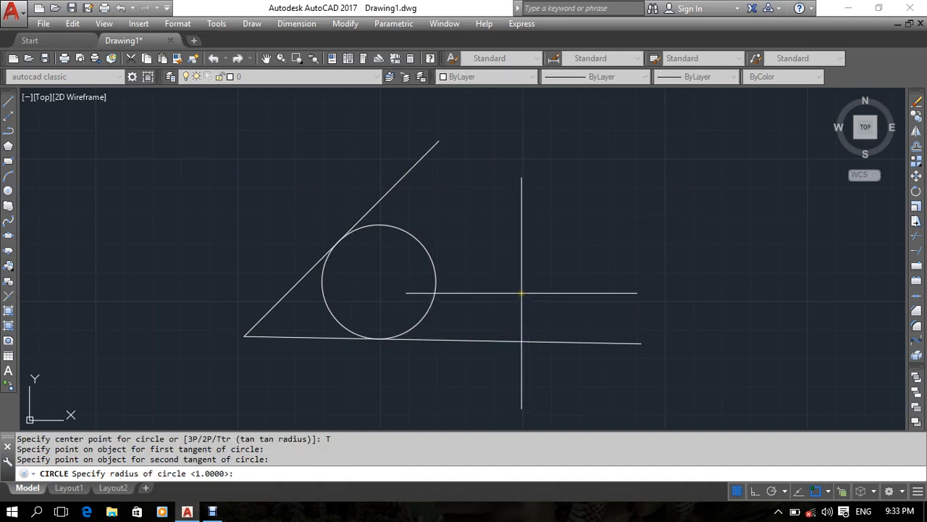
type("1")
type(".5")
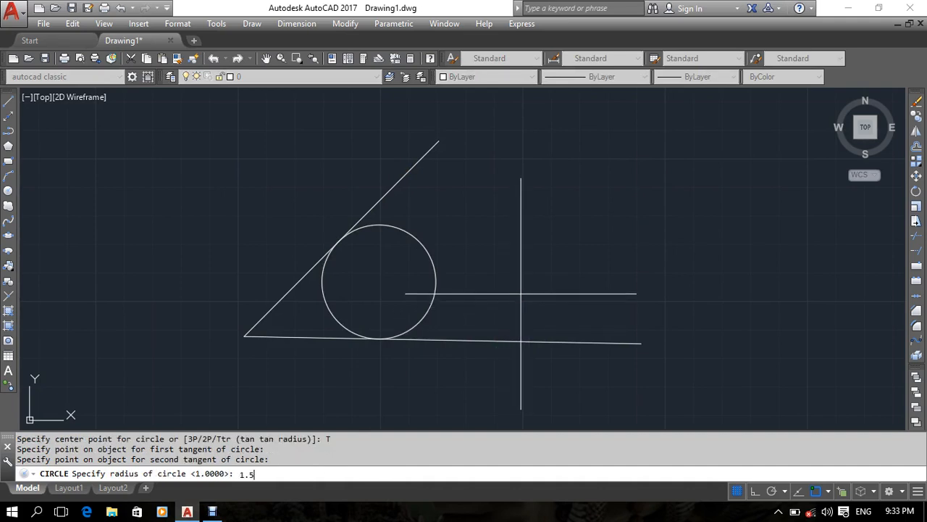
key("Return")
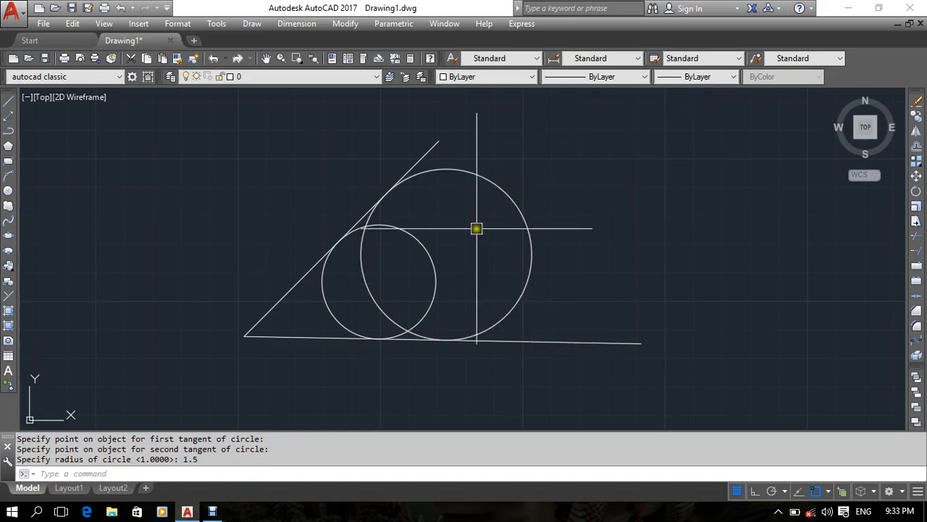
Erase both tangent circles, leaving only the slanted line and the base line
left_click(602, 225)
left_click(388, 275)
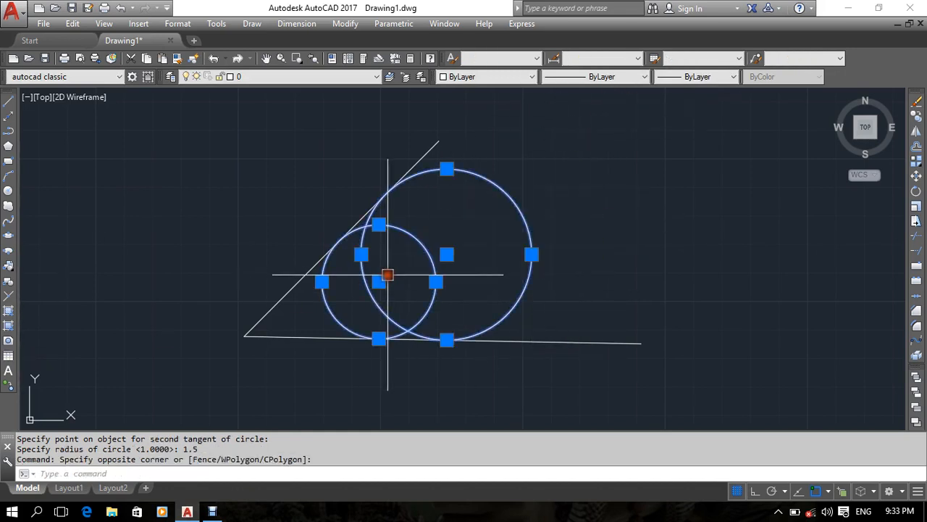
key("Delete")
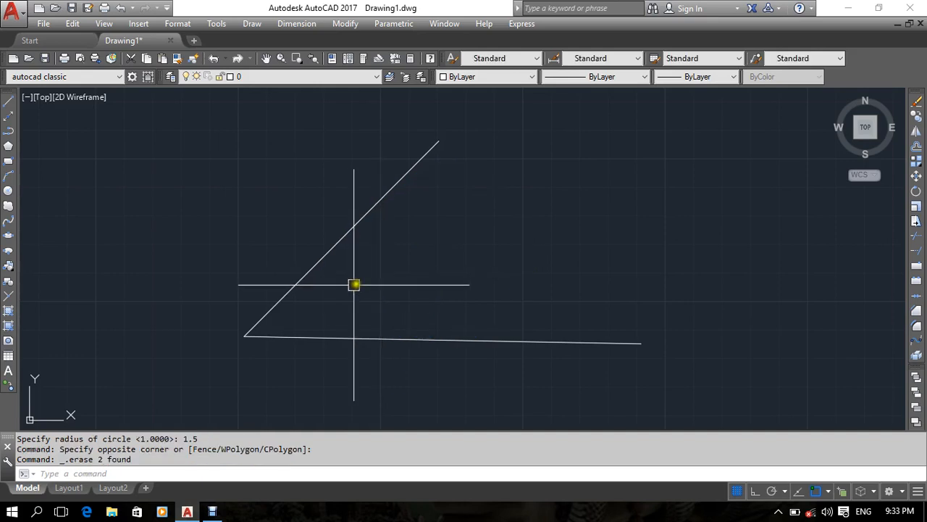
Close the triangle with a line from the slanted line's upper end to the base line's right end
left_click(15, 100)
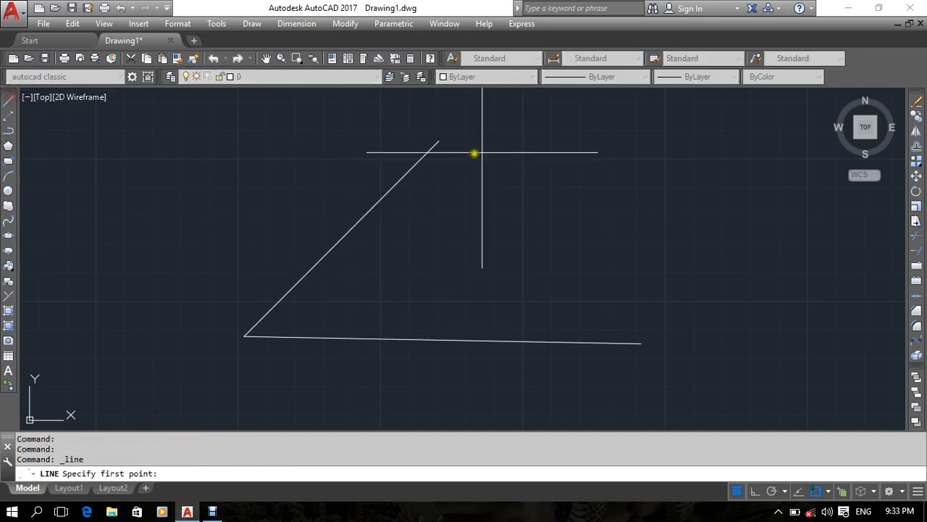
left_click(437, 138)
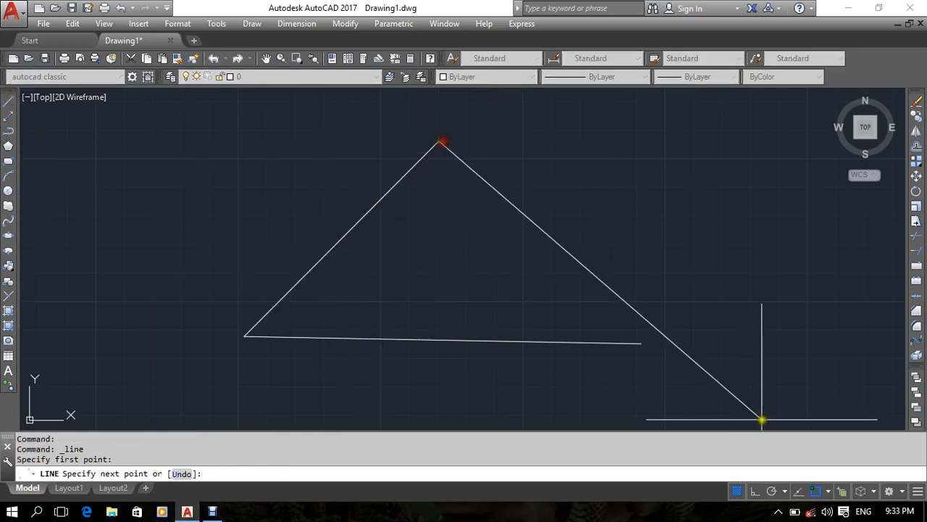
left_click(640, 343)
key("Return")
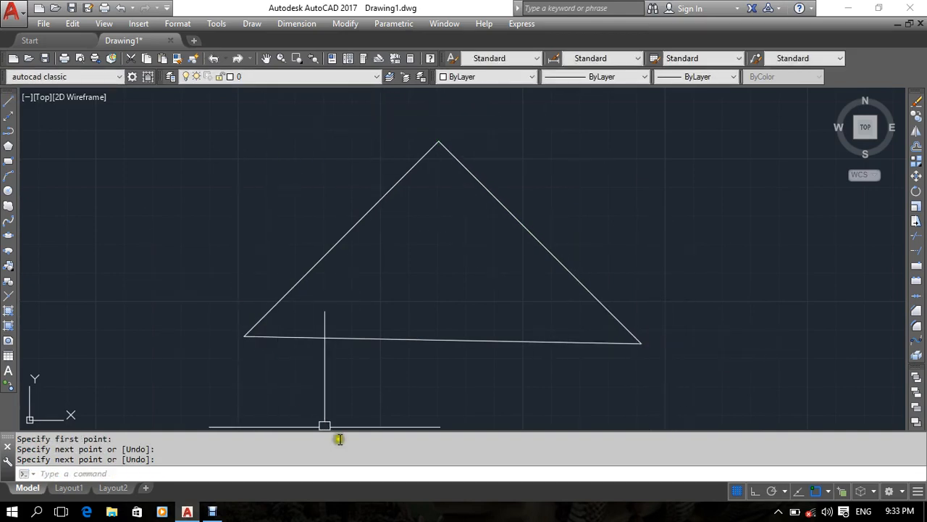
Draw a Tan, Tan, Tan circle inside the triangle, tangent to its left side, right side and base
scroll(486, 304, "down", 2)
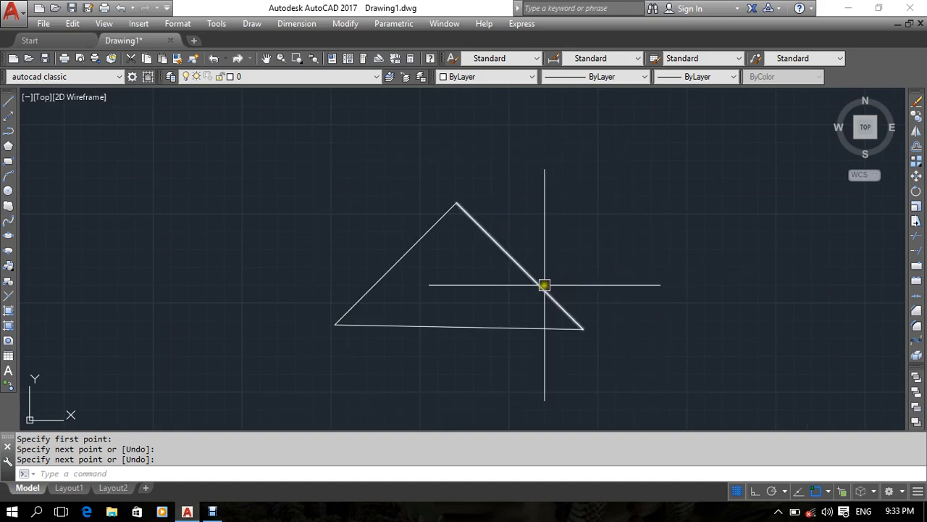
scroll(544, 286, "up", 2)
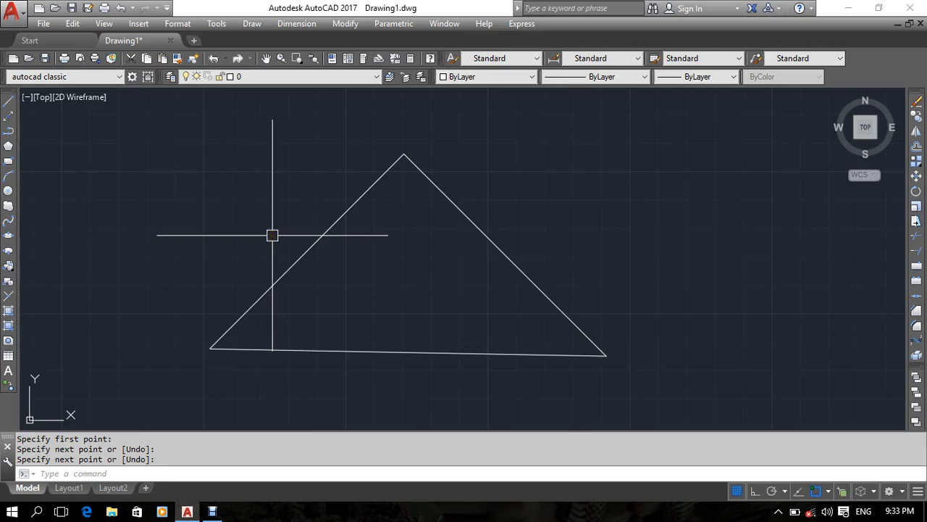
middle_click_drag(396, 258, 428, 261)
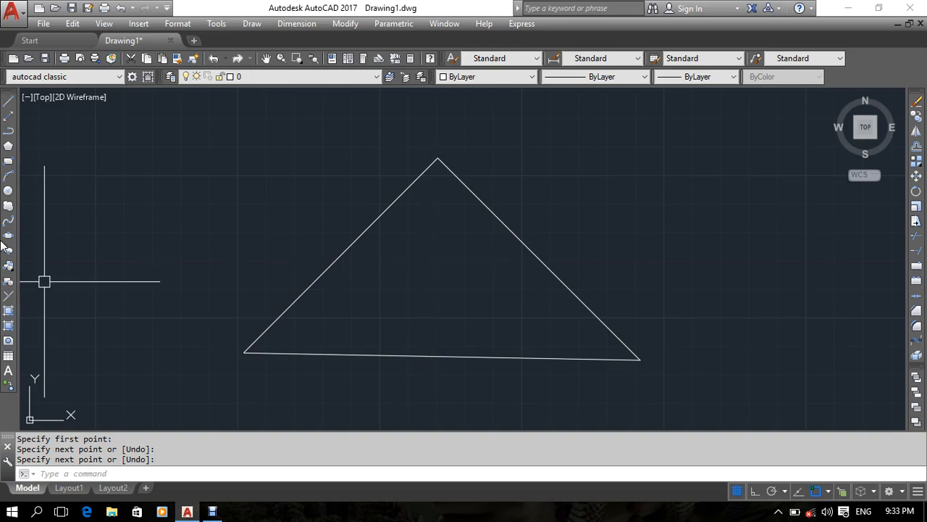
left_click(9, 192)
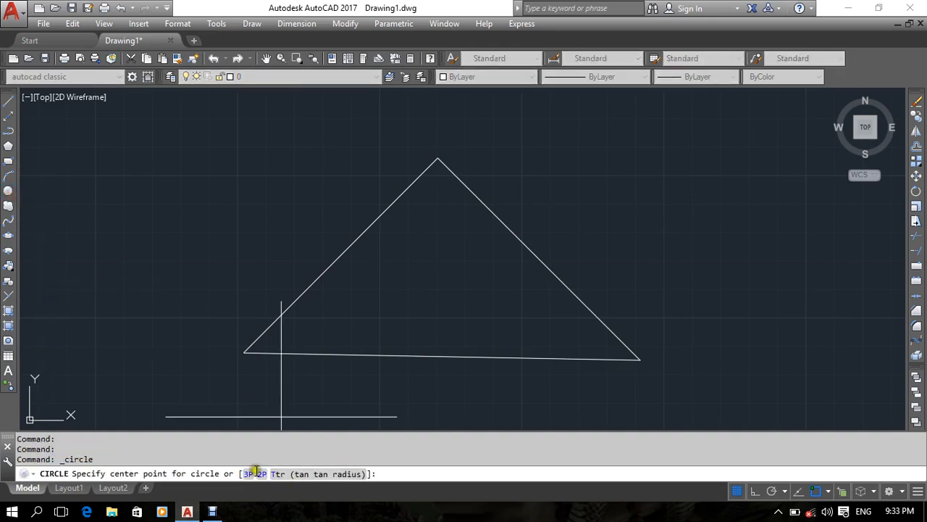
key("Escape")
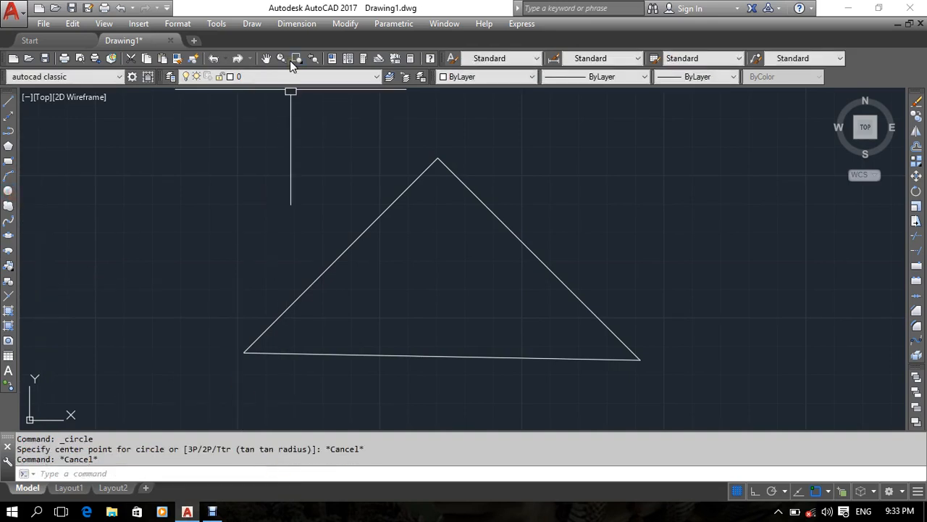
left_click(252, 24)
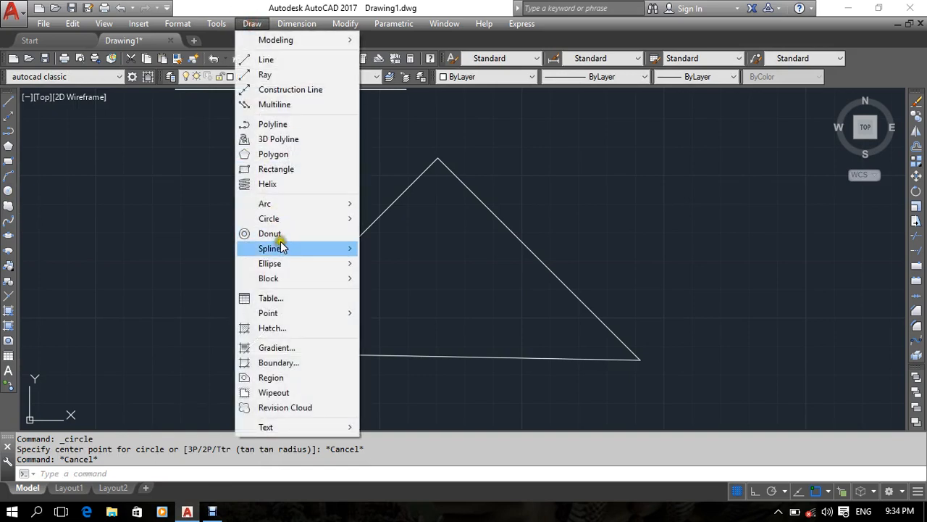
mouse_move(305, 215)
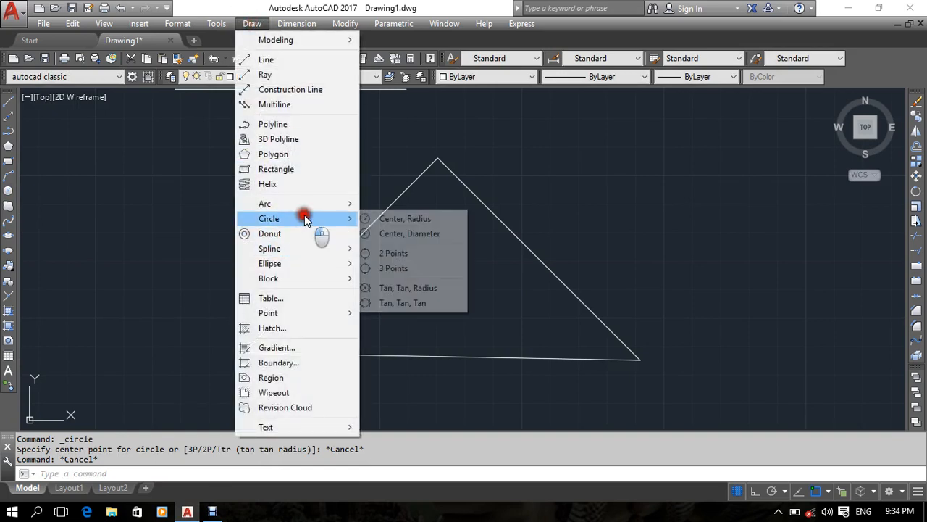
left_click(408, 307)
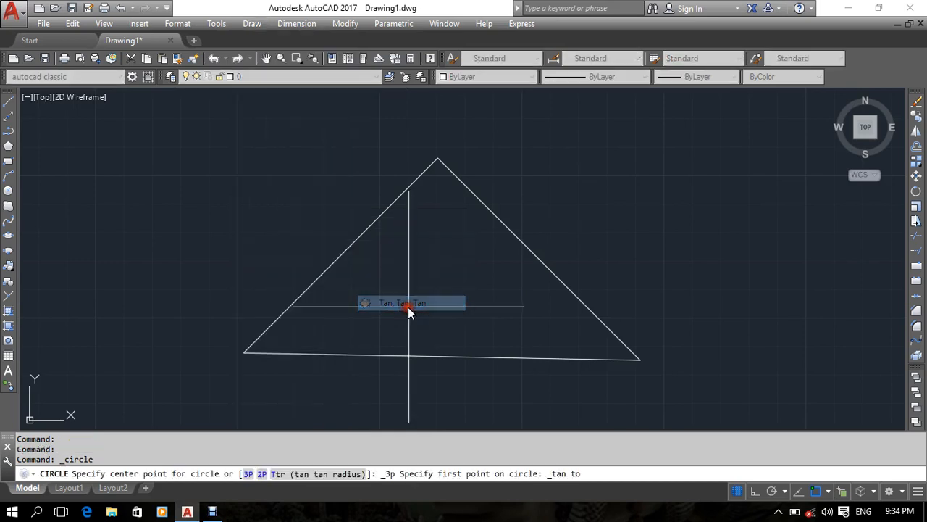
left_click(413, 183)
left_click(459, 177)
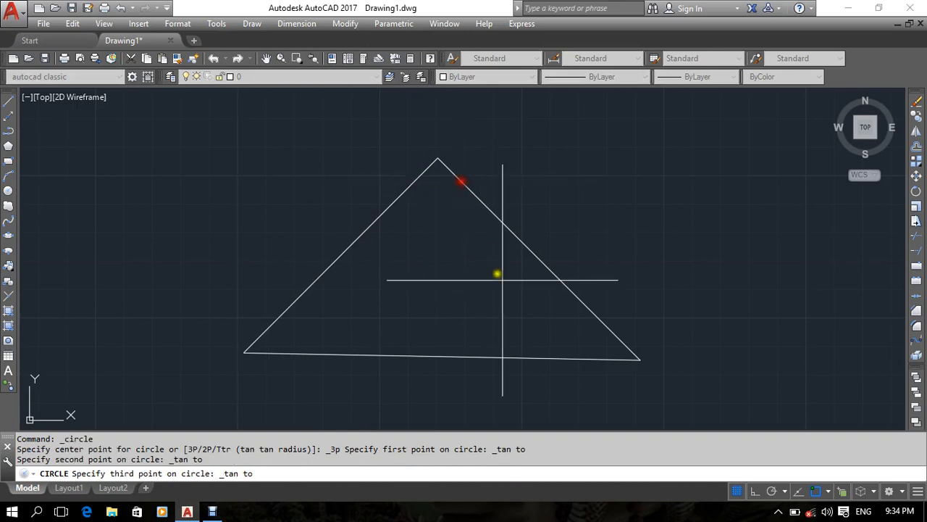
left_click(565, 358)
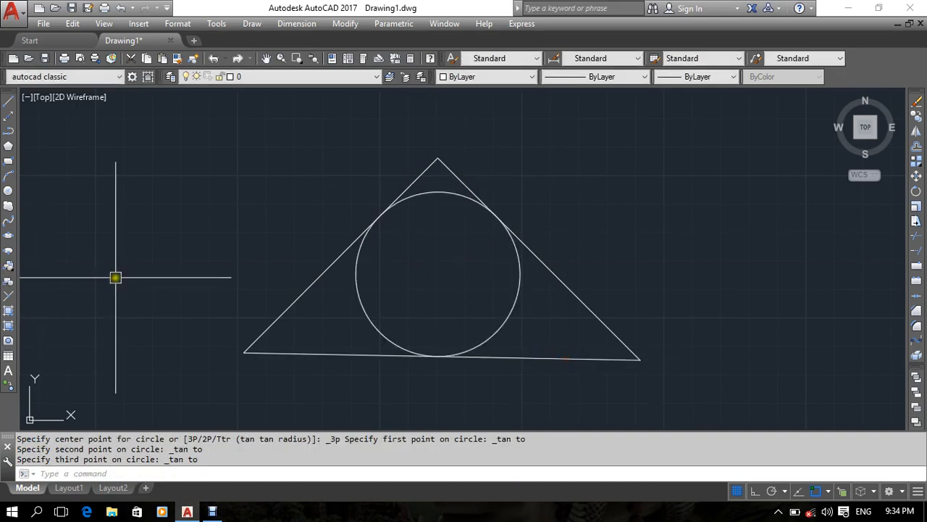
Erase the triangle together with its inscribed circle to empty the drawing area
scroll(360, 380, "down", 2)
middle_click_drag(360, 380, 363, 302)
scroll(369, 271, "up", 2)
middle_click_drag(379, 257, 346, 301)
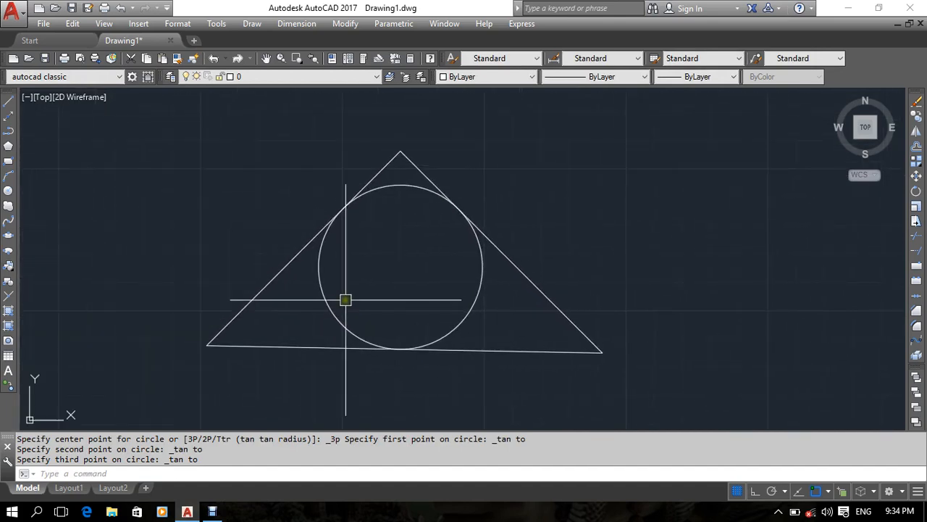
left_click(504, 199)
left_click(260, 379)
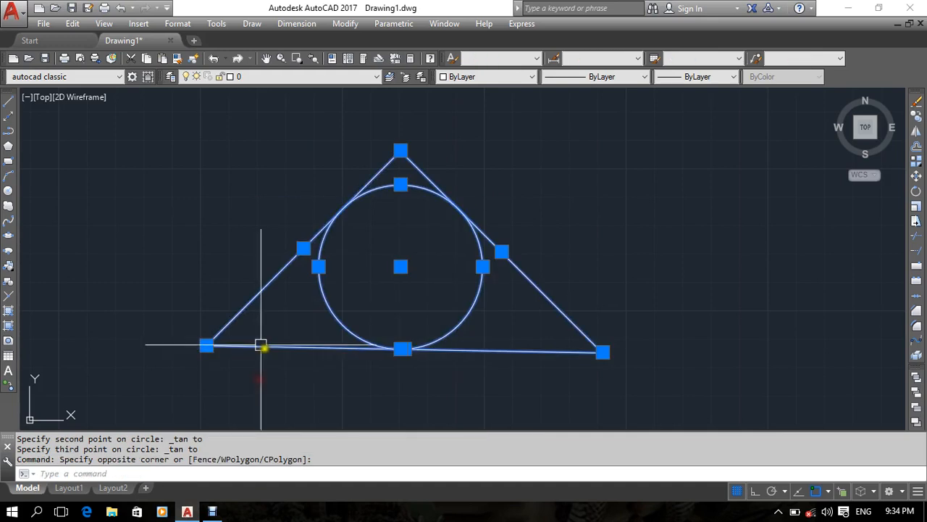
middle_click_drag(223, 323, 259, 318)
right_click(226, 224)
left_click(236, 271)
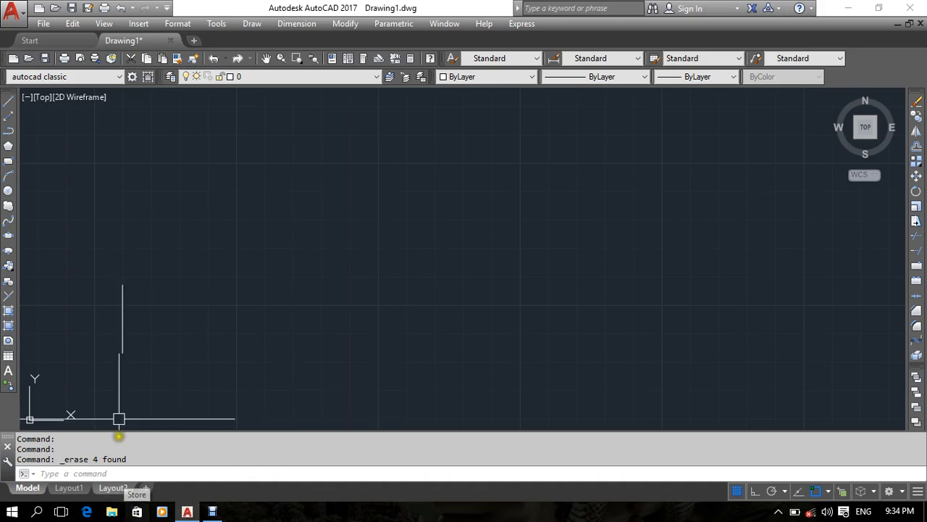
middle_click_drag(252, 249, 304, 275)
scroll(323, 305, "down", 2)
scroll(324, 305, "down", 6)
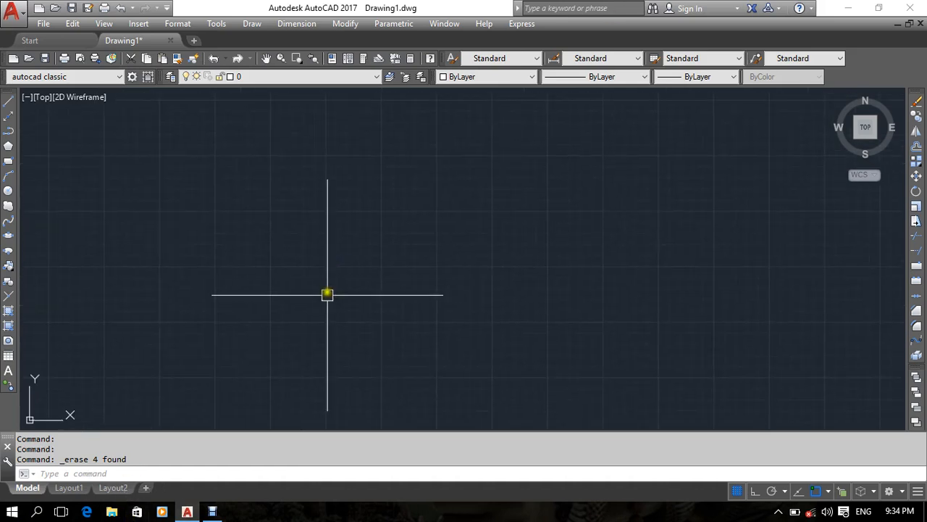
middle_click_drag(287, 332, 294, 299)
scroll(247, 348, "up", 4)
middle_click_drag(248, 329, 240, 348)
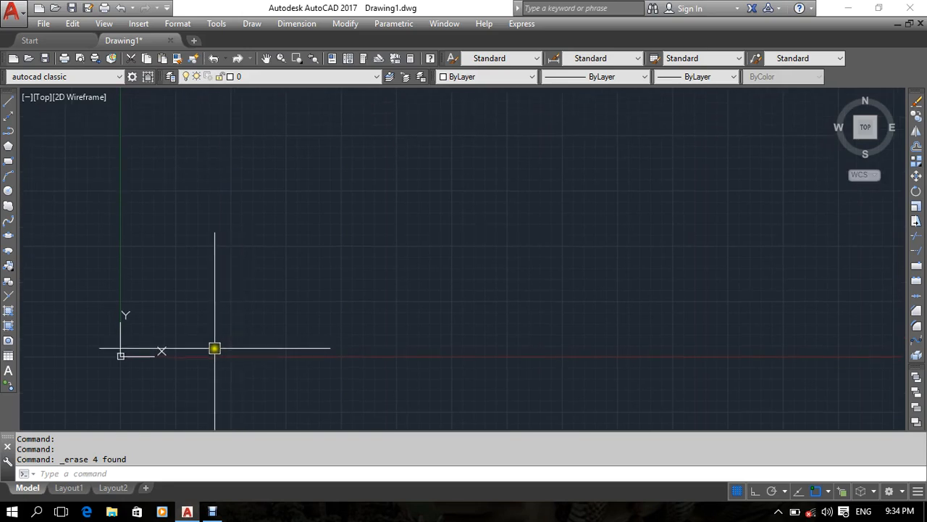
scroll(214, 348, "up", 4)
middle_click_drag(144, 348, 182, 350)
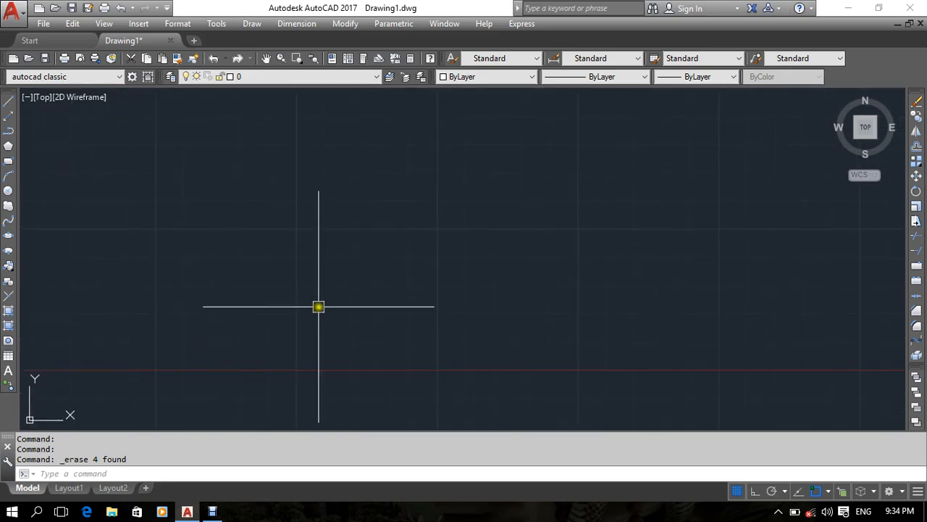
mouse_move(288, 283)
middle_mouse_down()
mouse_move(343, 314)
mouse_move(435, 293)
middle_mouse_up()
middle_click_drag(319, 334, 342, 300)
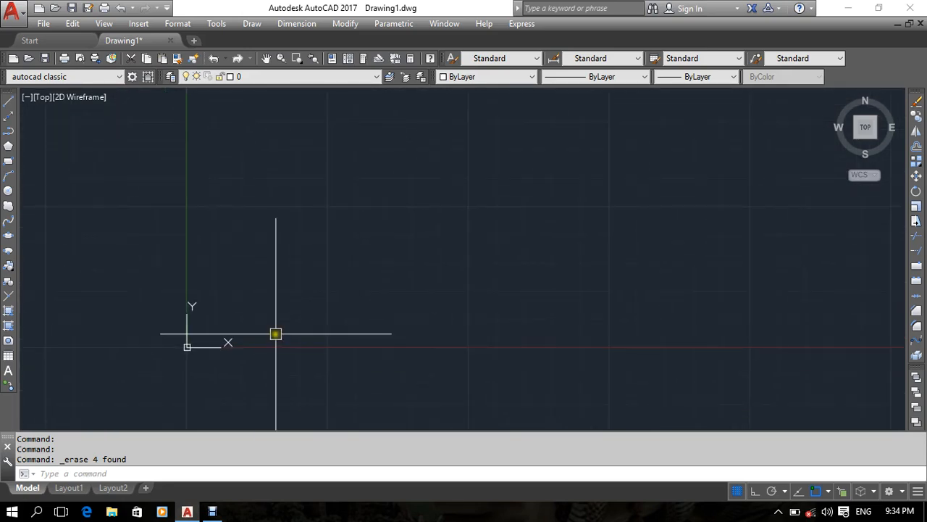
left_click(7, 191)
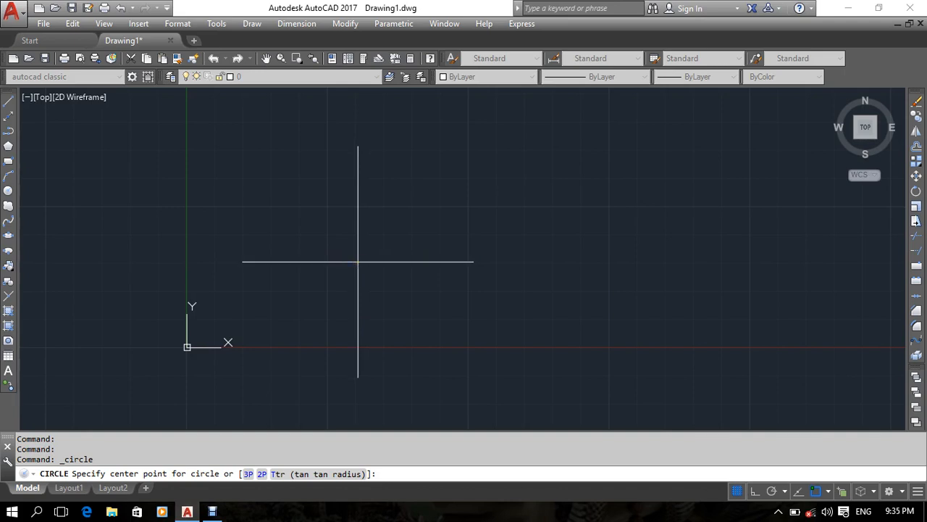
left_click(576, 217)
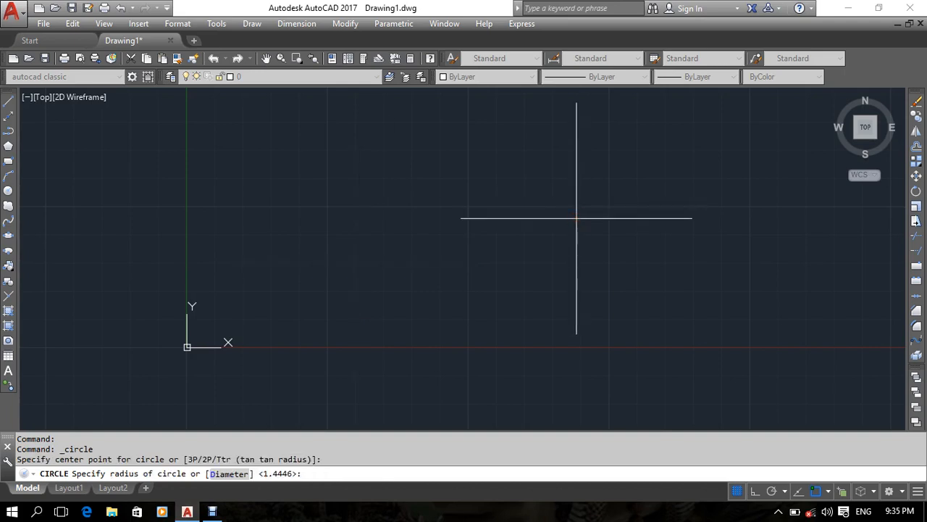
key("Escape")
key("Return")
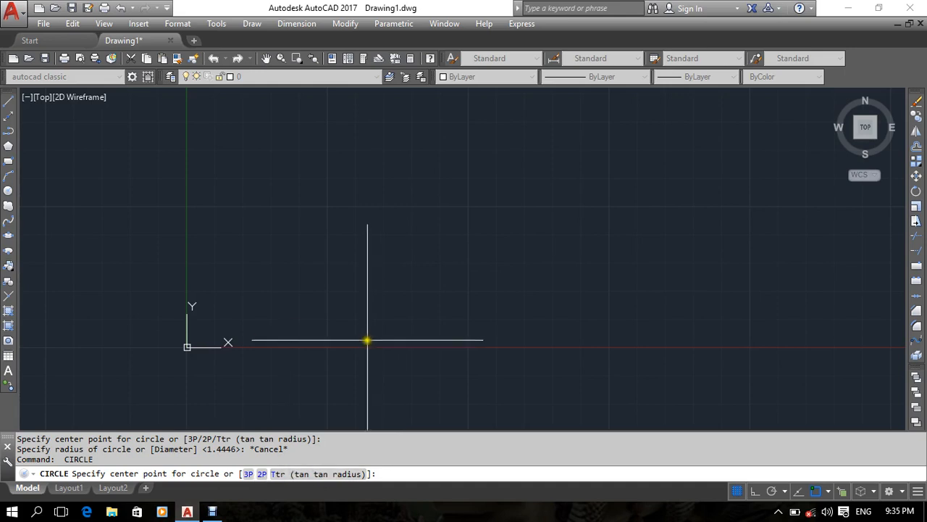
middle_click_drag(366, 313, 372, 326)
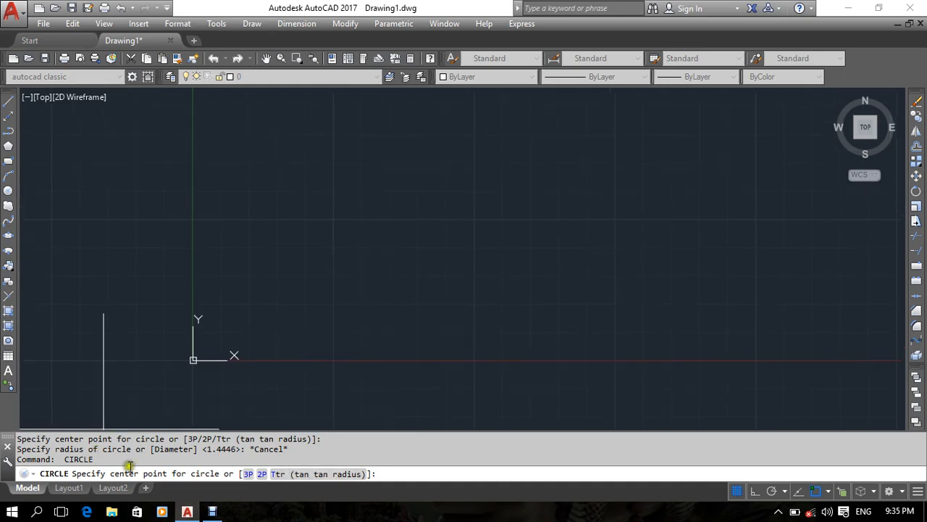
left_click(479, 252)
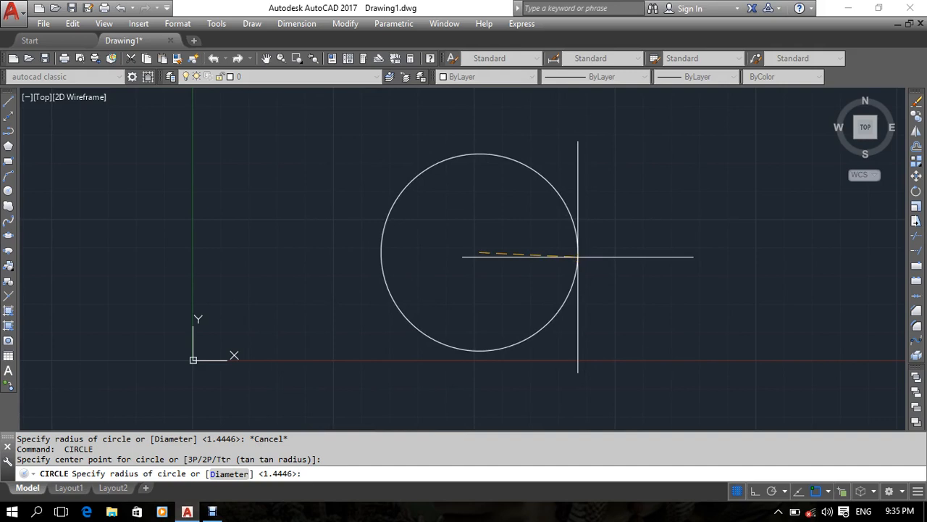
middle_click_drag(548, 271, 478, 295)
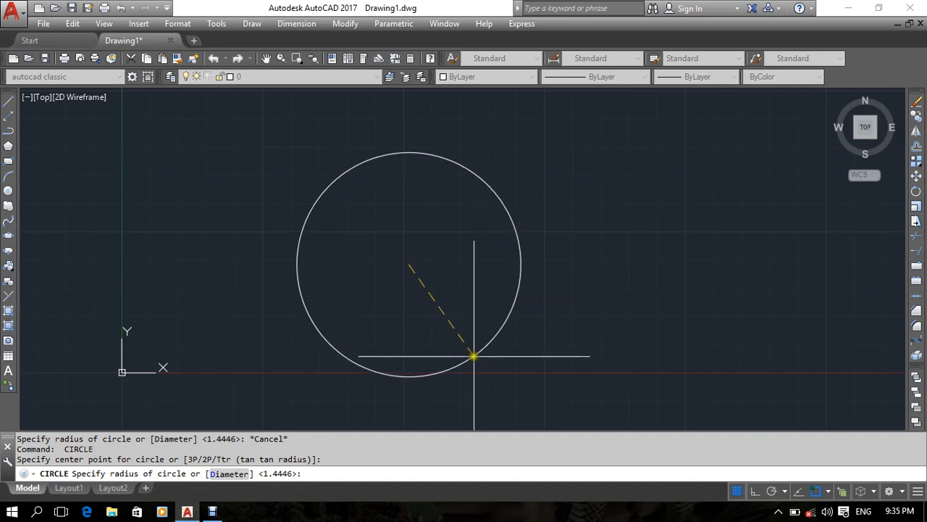
middle_click_drag(497, 342, 501, 339)
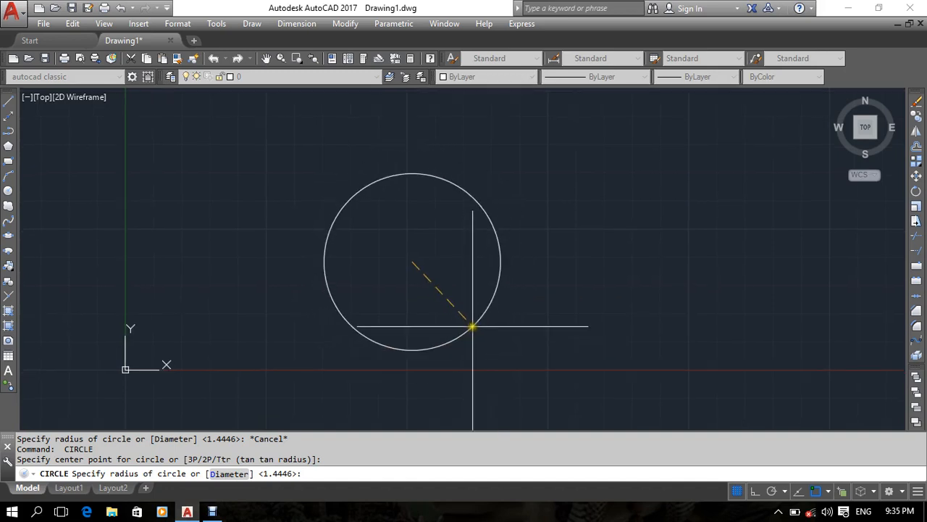
key("Escape")
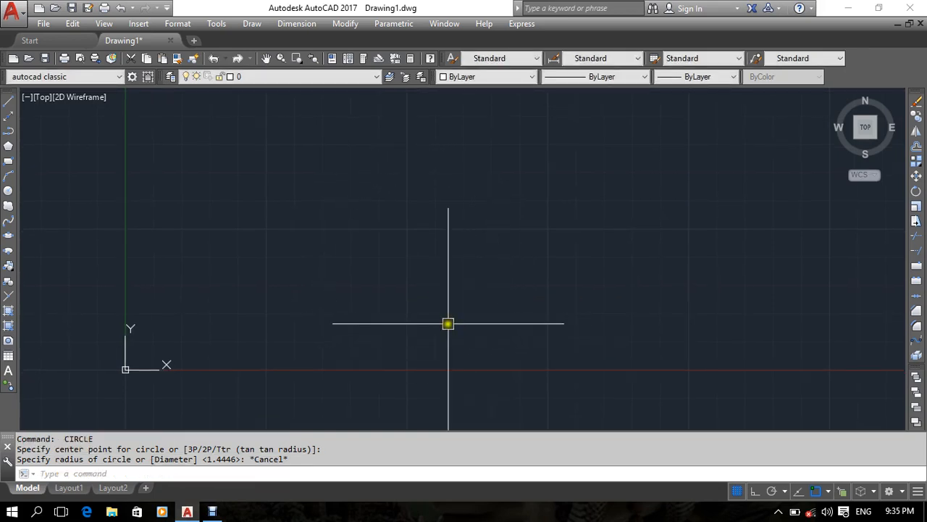
Draw an upright rectangle from two opposite corners, crossing the X axis on the positive side of the origin
middle_click_drag(447, 323, 486, 317)
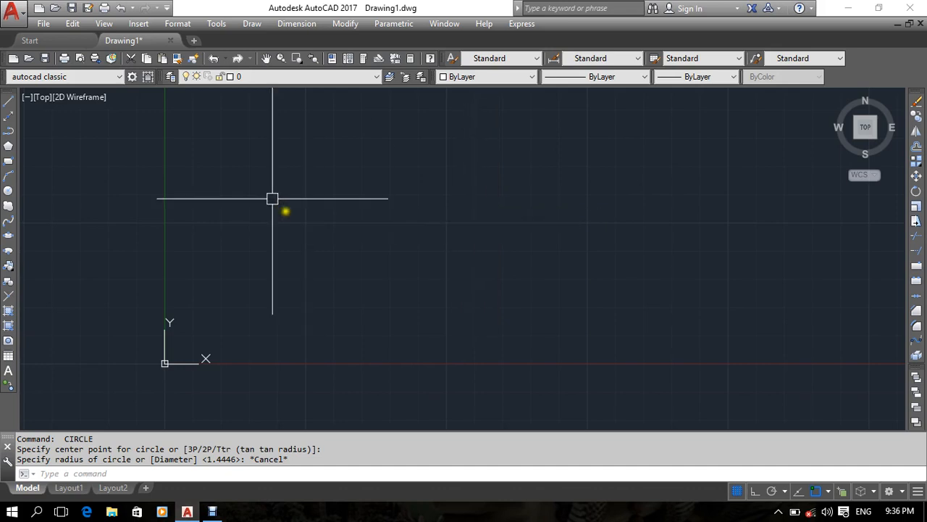
left_click(8, 160)
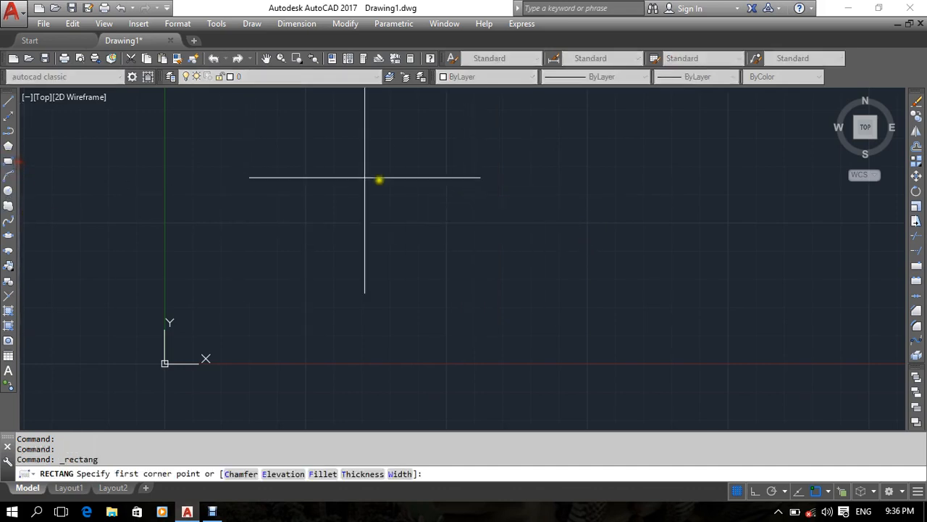
left_click(363, 175)
left_click(484, 397)
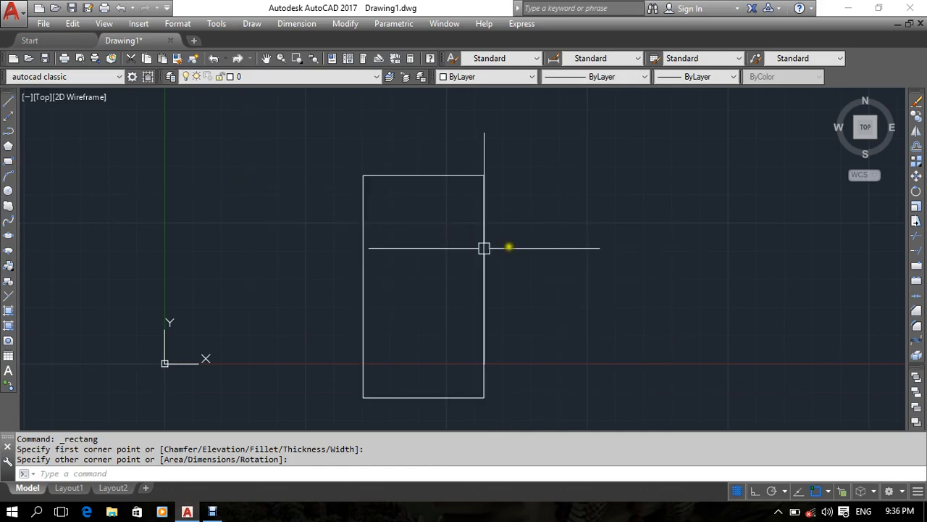
scroll(370, 170, "up", 4)
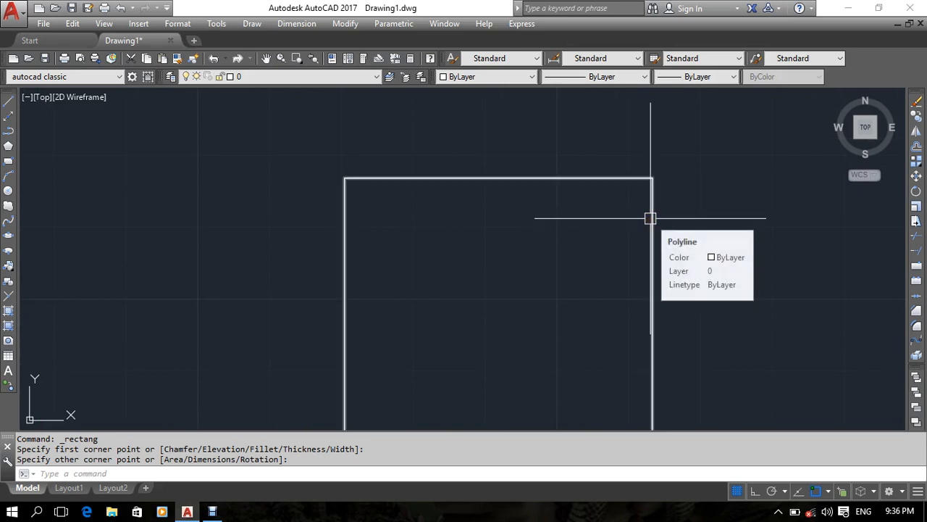
scroll(652, 217, "down", 4)
mouse_move(648, 207)
middle_mouse_down()
mouse_move(570, 229)
mouse_move(561, 252)
mouse_move(478, 228)
mouse_move(558, 230)
mouse_move(544, 247)
mouse_move(562, 249)
middle_mouse_up()
left_click(8, 190)
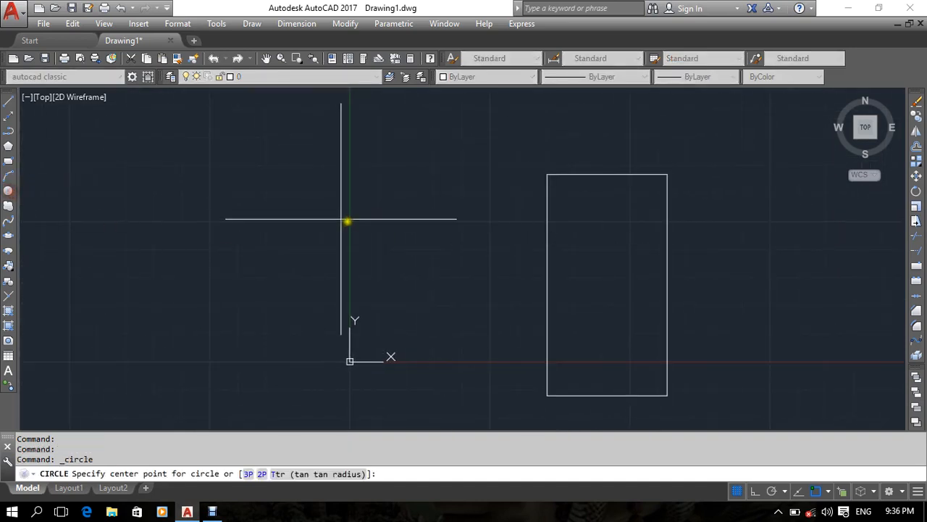
left_click(341, 218)
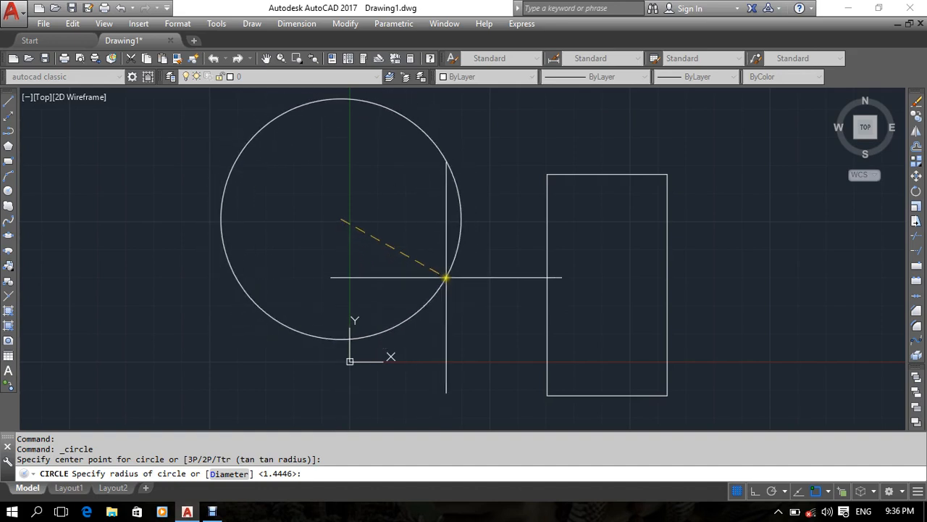
key("Escape")
middle_click_drag(478, 255, 408, 241)
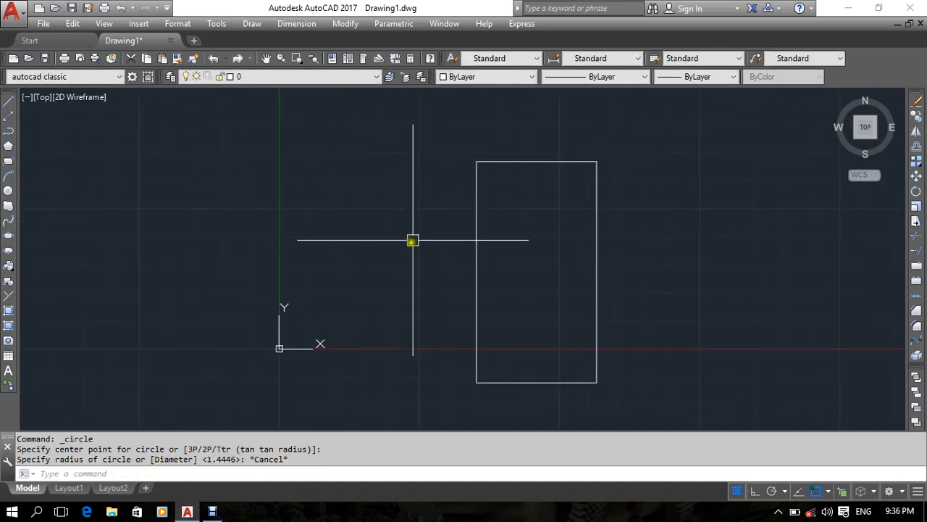
Erase the upright rectangle to empty the drawing area
scroll(468, 262, "down", 4)
left_click(579, 167)
left_click(523, 263)
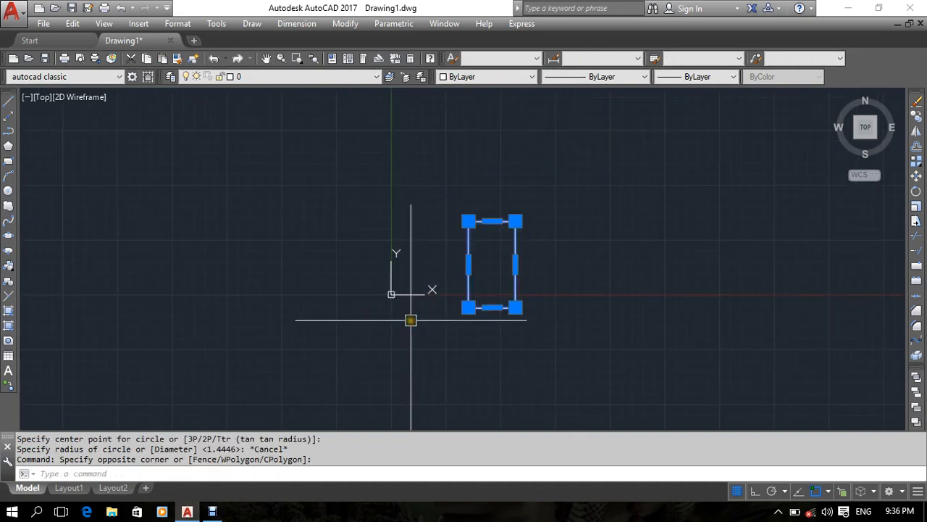
key("Delete")
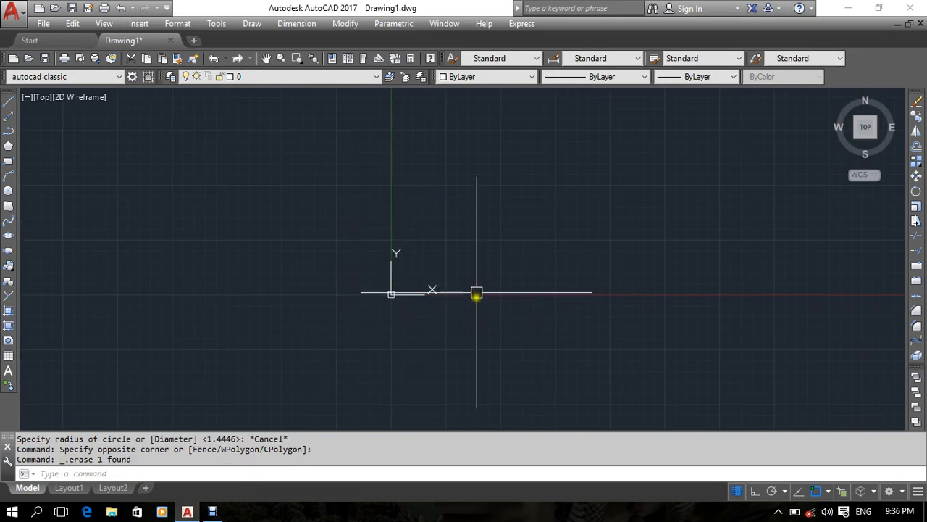
middle_click_drag(477, 278, 474, 280)
scroll(412, 294, "up", 2)
scroll(411, 292, "up", 4)
scroll(303, 335, "up", 4)
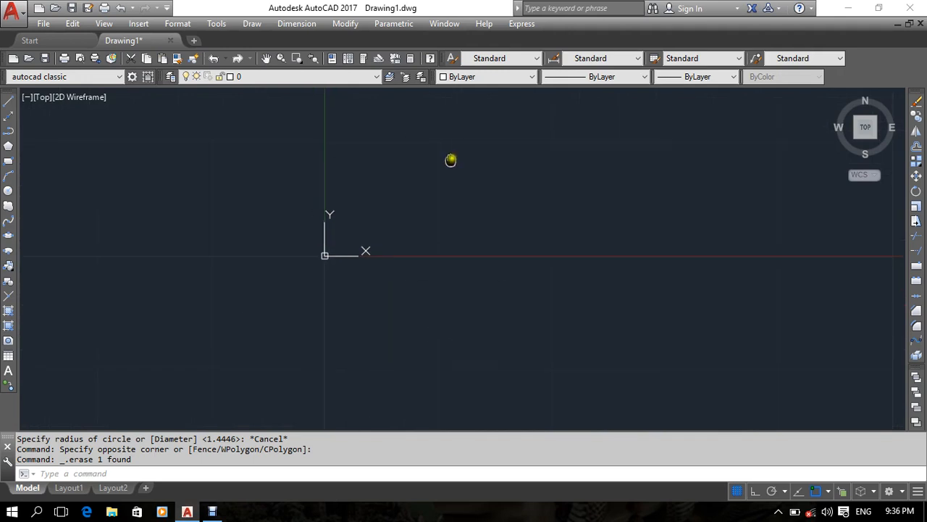
middle_click_drag(451, 159, 394, 273)
scroll(387, 257, "down", 6)
middle_click_drag(544, 232, 354, 296)
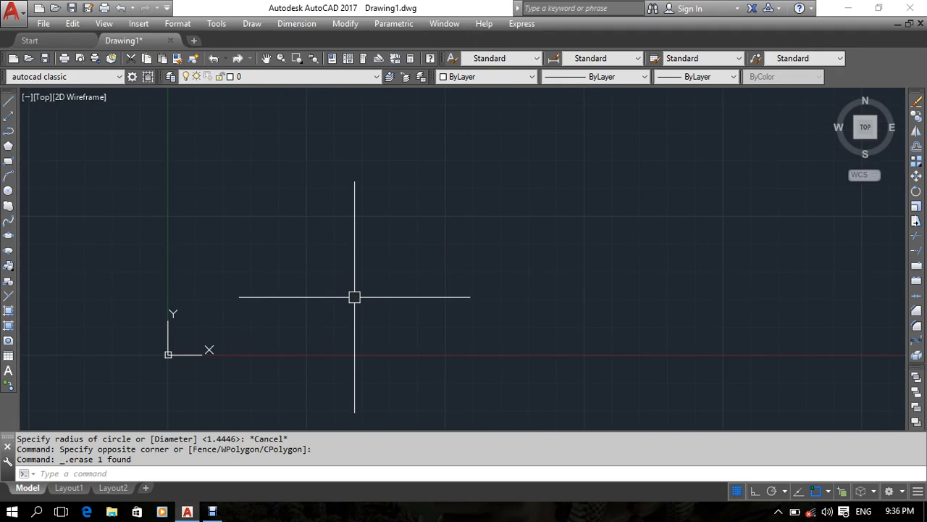
middle_click_drag(444, 266, 308, 321)
scroll(339, 329, "down", 5)
scroll(236, 388, "up", 5)
scroll(300, 286, "up", 6)
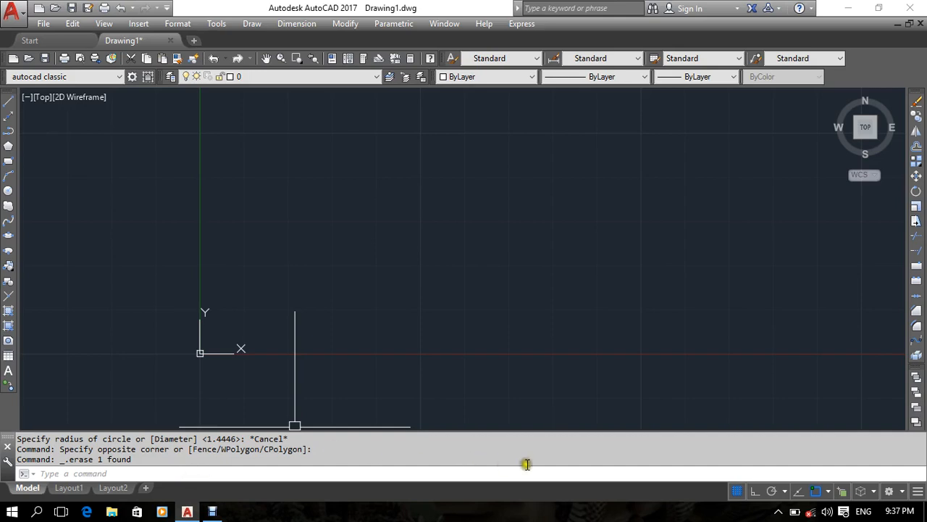
left_click(396, 242)
left_click(584, 275)
left_click(677, 201)
left_click(642, 242)
left_click(628, 220)
left_click(481, 239)
left_click(413, 302)
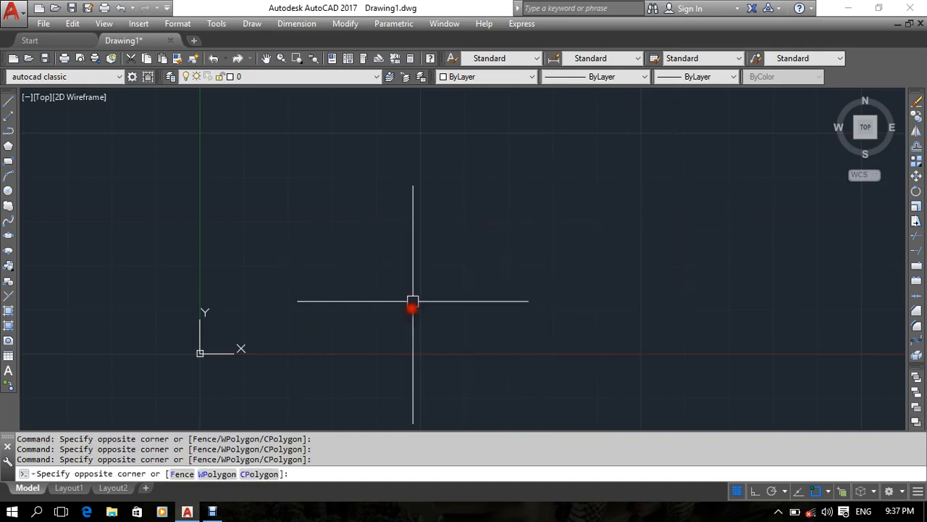
left_click(413, 257)
middle_click_drag(345, 319, 334, 359)
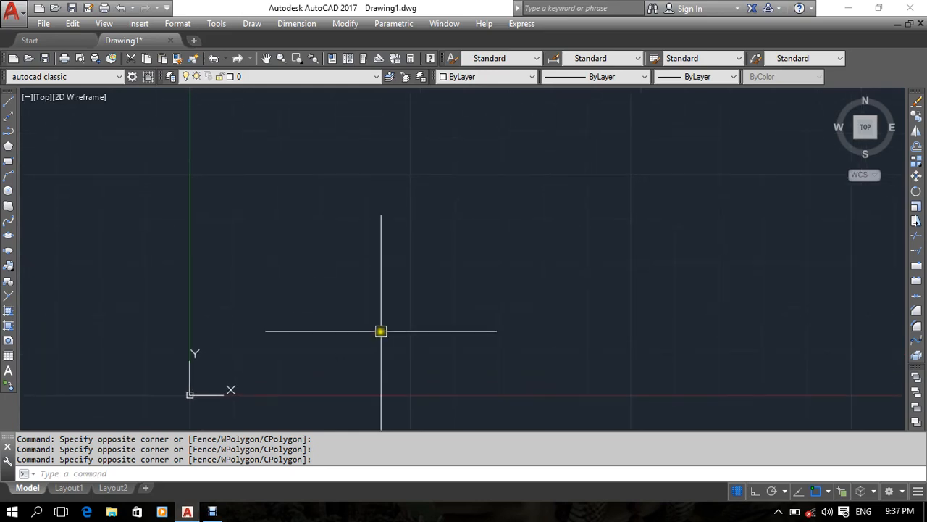
mouse_move(381, 331)
middle_mouse_down()
mouse_move(244, 351)
mouse_move(253, 331)
mouse_move(240, 320)
middle_mouse_up()
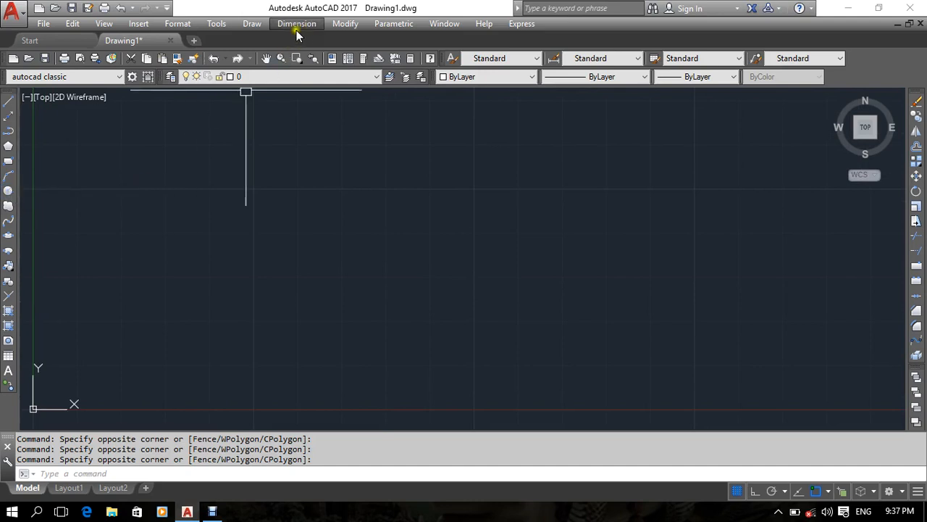
left_click(252, 23)
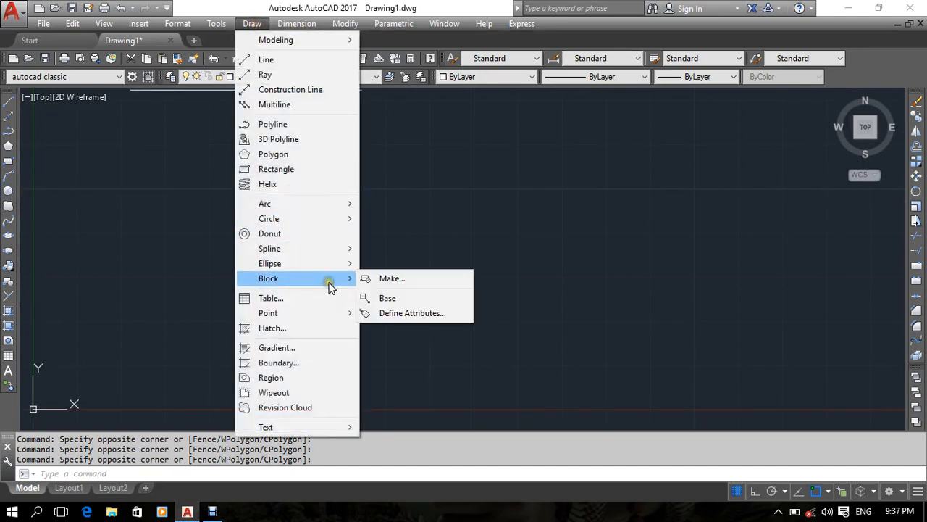
mouse_move(303, 265)
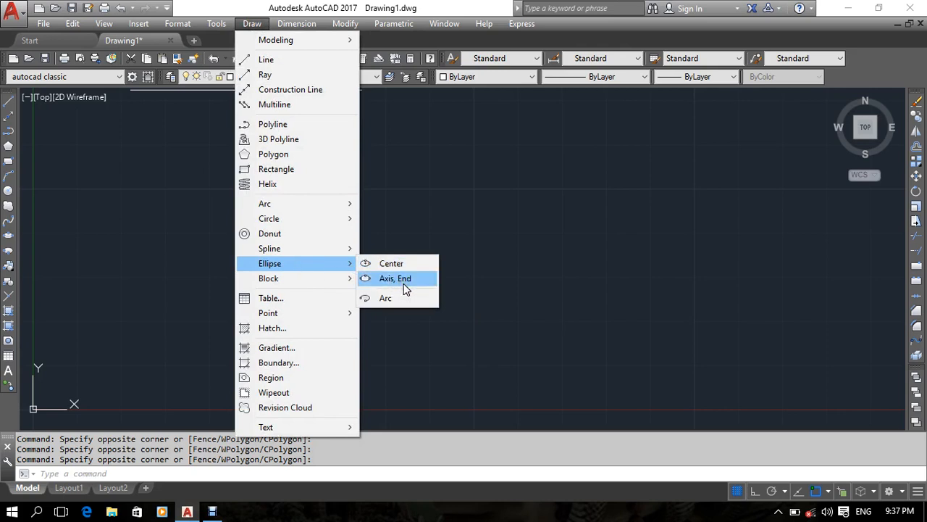
left_click(517, 266)
left_click(527, 263)
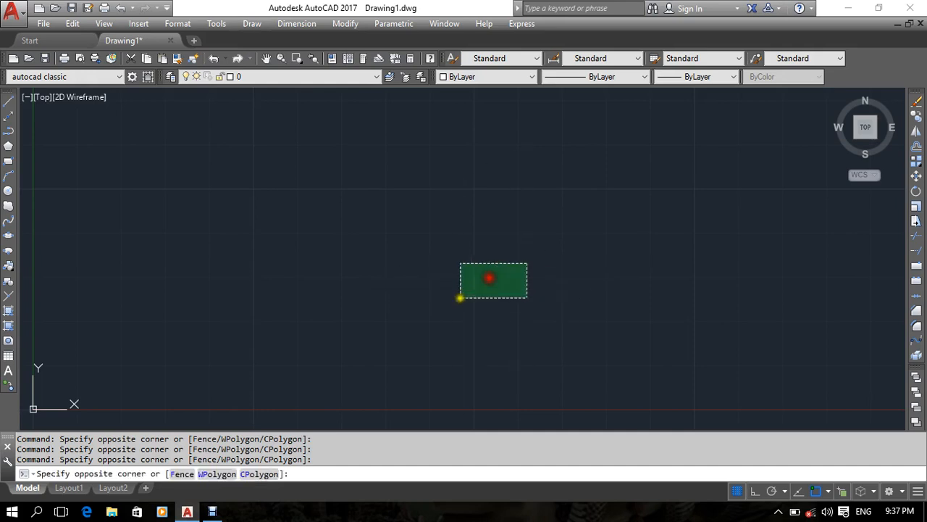
left_click(460, 297)
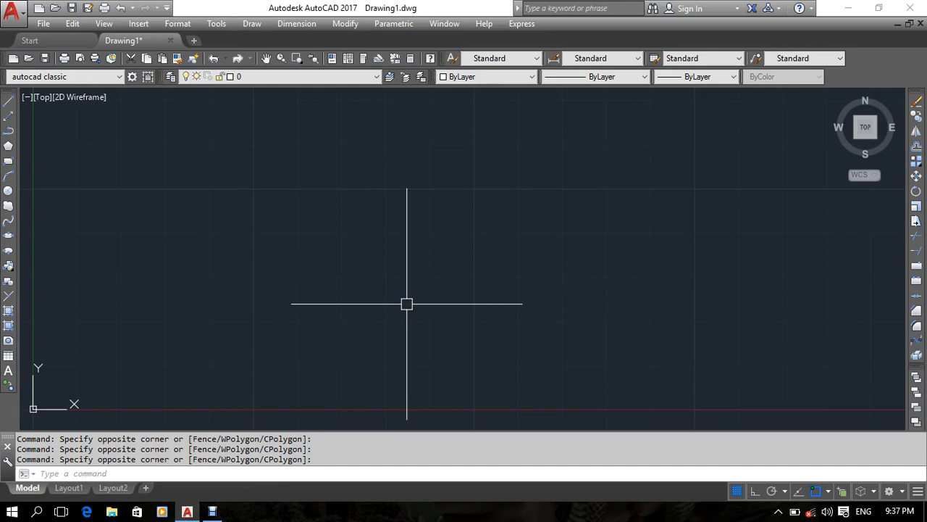
Draw a long horizontal line just above the X axis on the positive side of the origin, with Ortho mode on
middle_click_drag(501, 268, 341, 272)
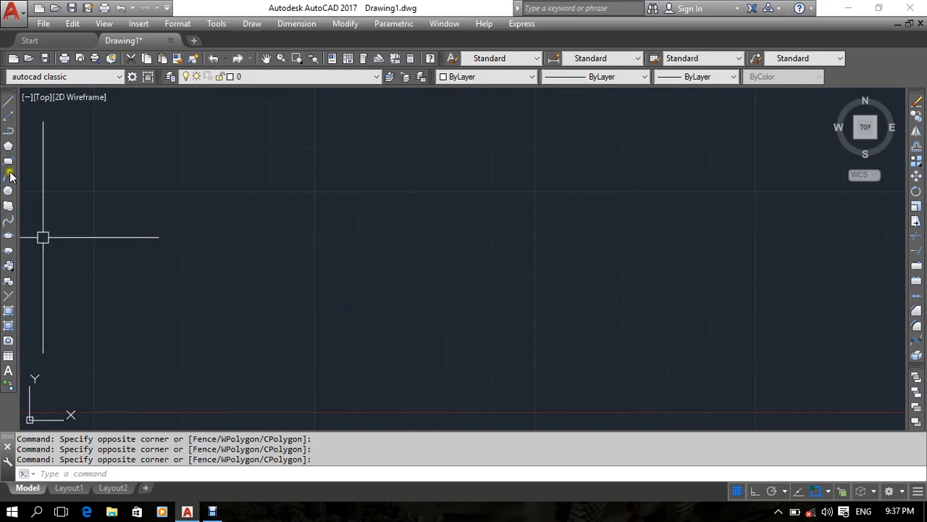
left_click(10, 102)
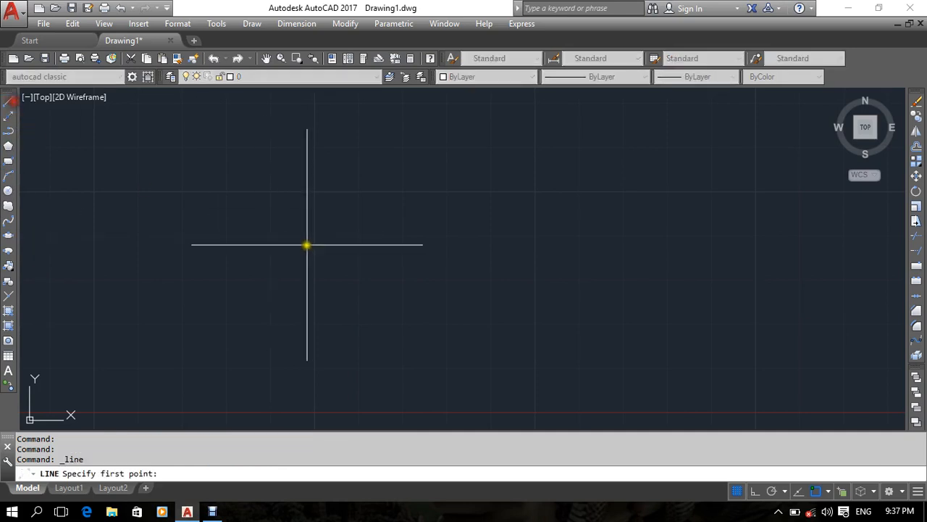
left_click(269, 255)
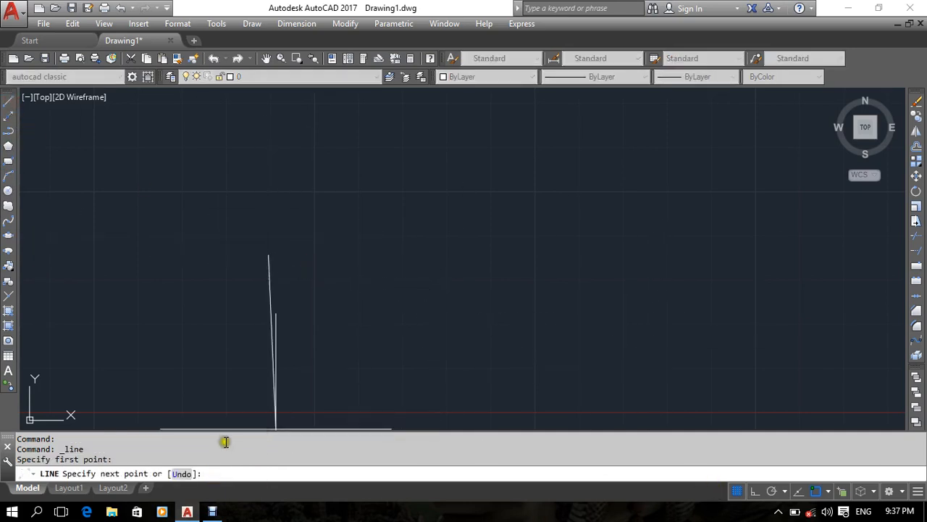
key("F8")
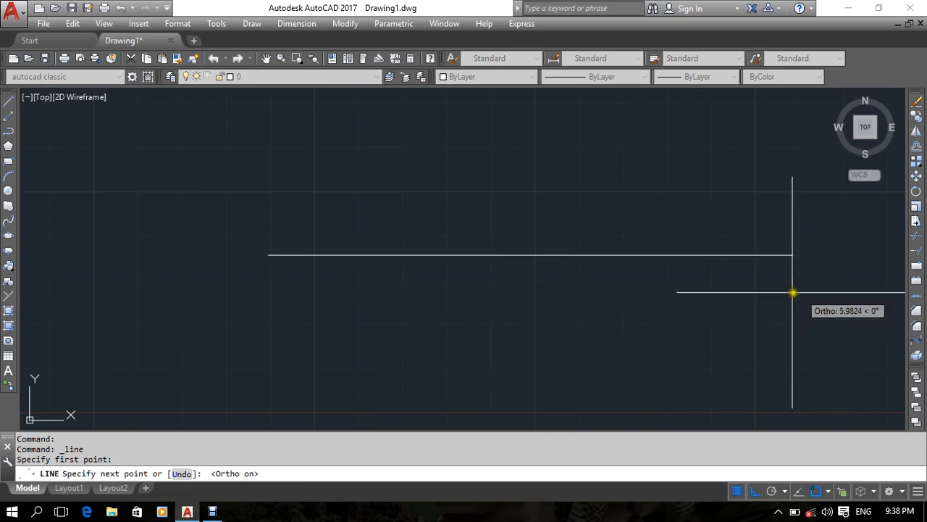
scroll(787, 291, "down", 7)
middle_click_drag(787, 291, 199, 291)
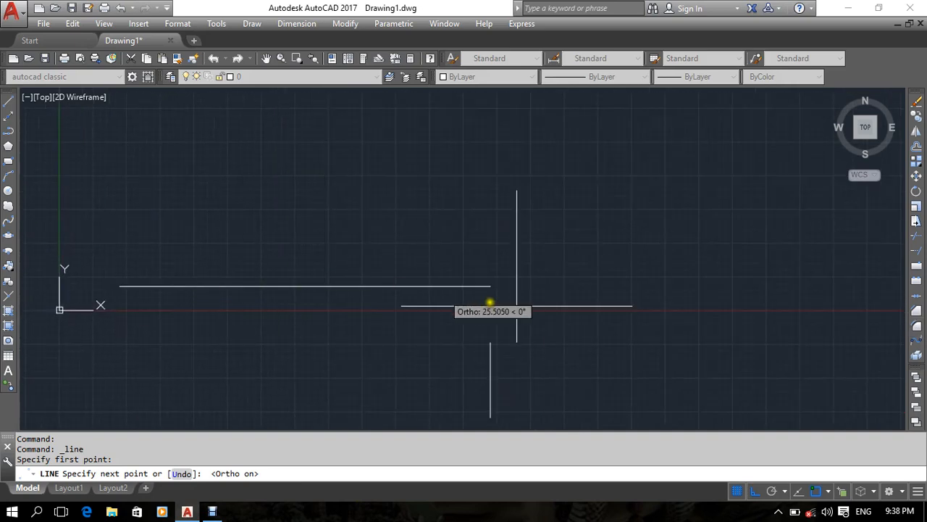
left_click(599, 316)
key("Return")
mouse_move(301, 296)
middle_mouse_down()
mouse_move(393, 267)
mouse_move(434, 288)
mouse_move(443, 316)
middle_mouse_up()
scroll(430, 301, "up", 2)
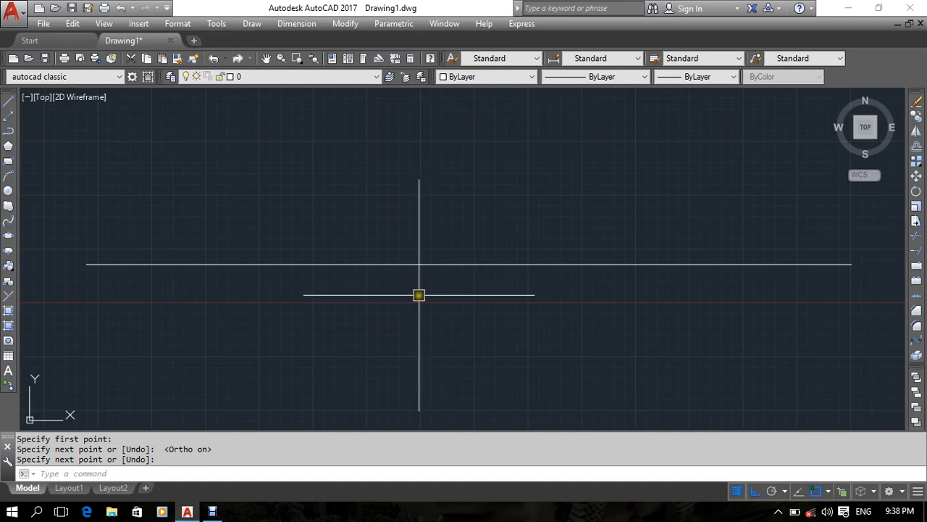
mouse_move(415, 120)
middle_mouse_down()
mouse_move(441, 168)
mouse_move(375, 183)
middle_mouse_up()
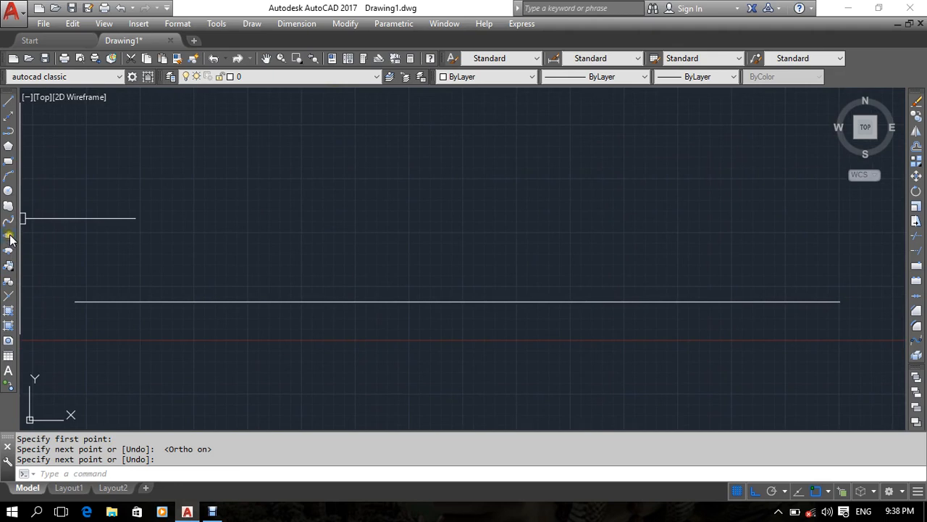
Examine the Ellipse command's creation options: Center, Axis End and Arc
left_click(252, 24)
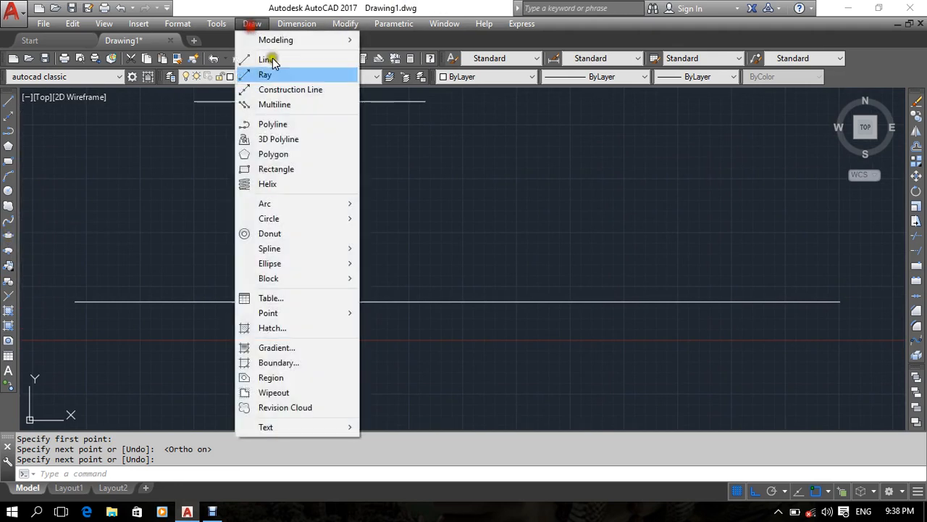
left_click(315, 263)
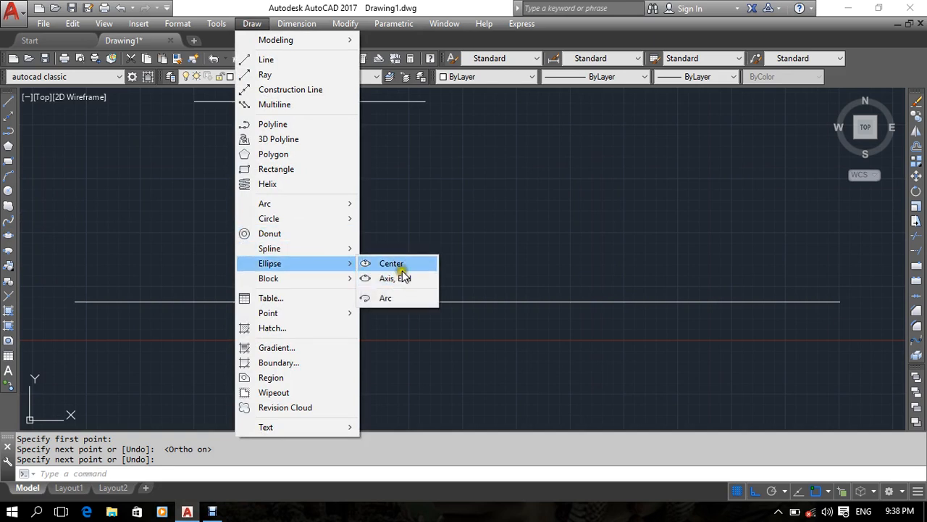
left_click(522, 204)
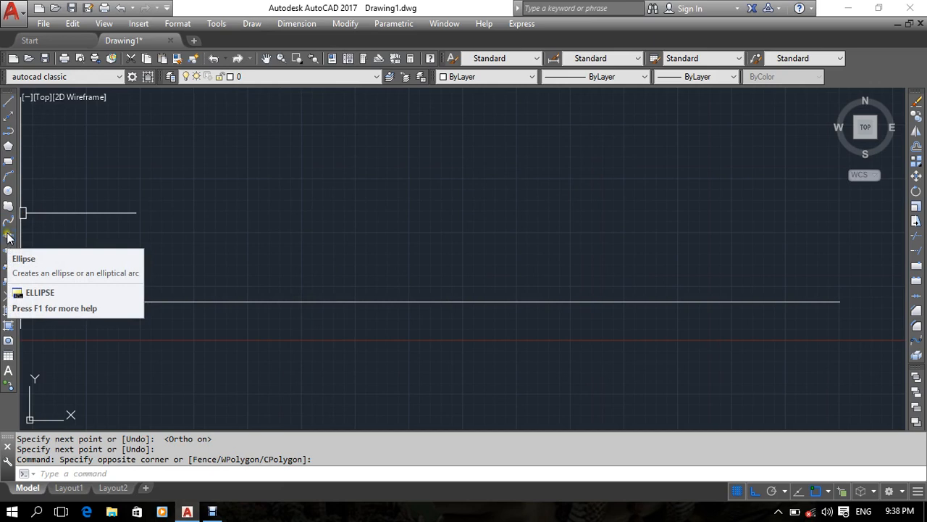
left_click(113, 209)
left_click(87, 226)
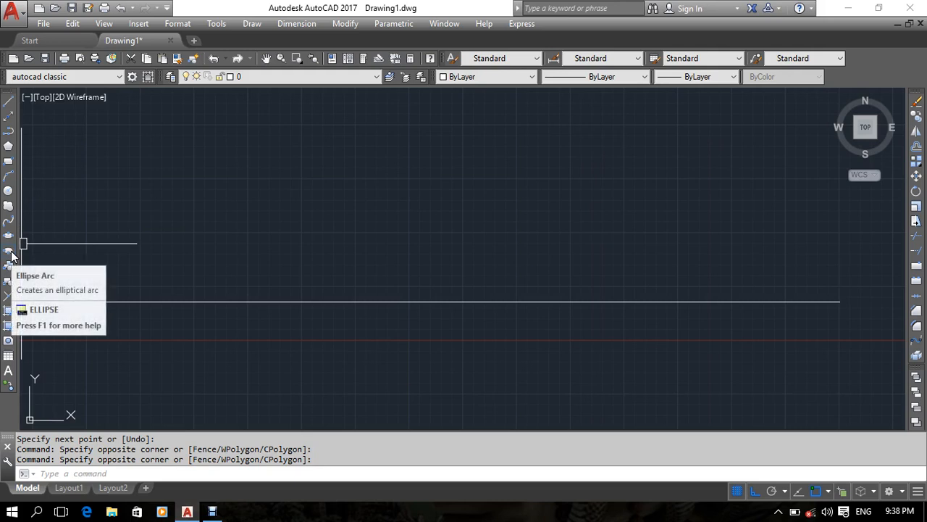
left_click(517, 213)
left_click(417, 269)
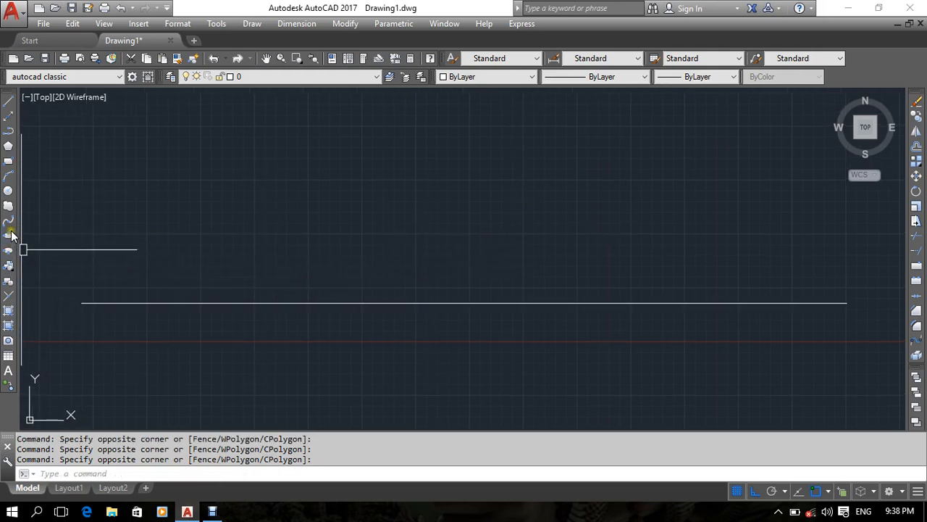
middle_click_drag(476, 203, 475, 219)
type("EL")
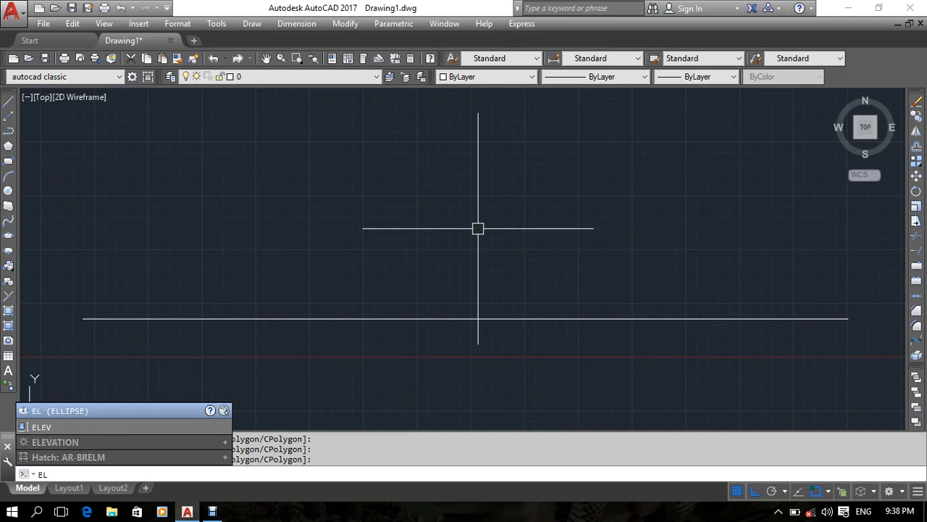
key("Return")
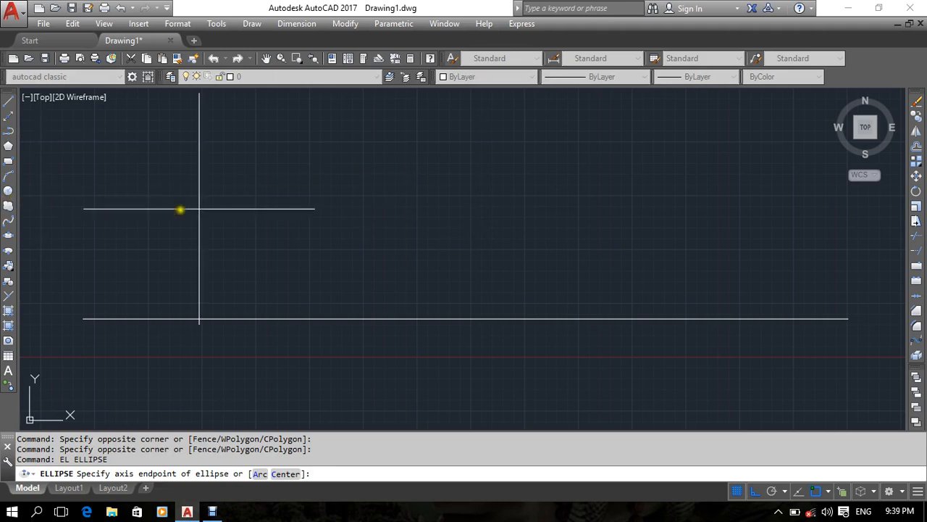
left_click(252, 23)
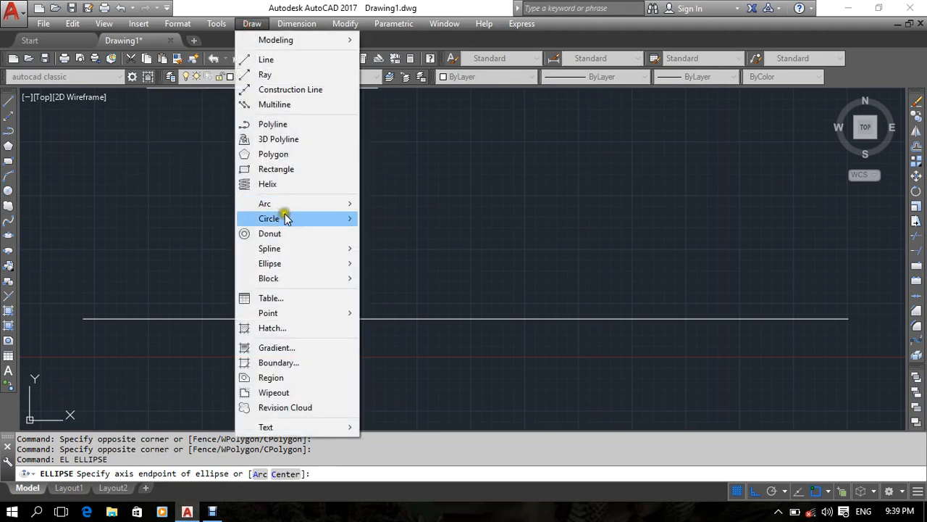
mouse_move(327, 263)
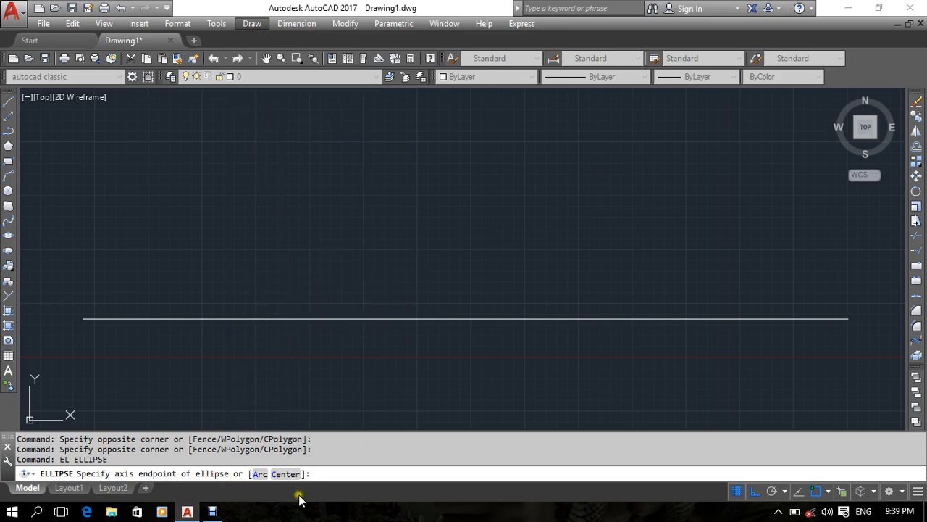
left_click(260, 475)
left_click(276, 475)
left_click(384, 218)
key("Escape")
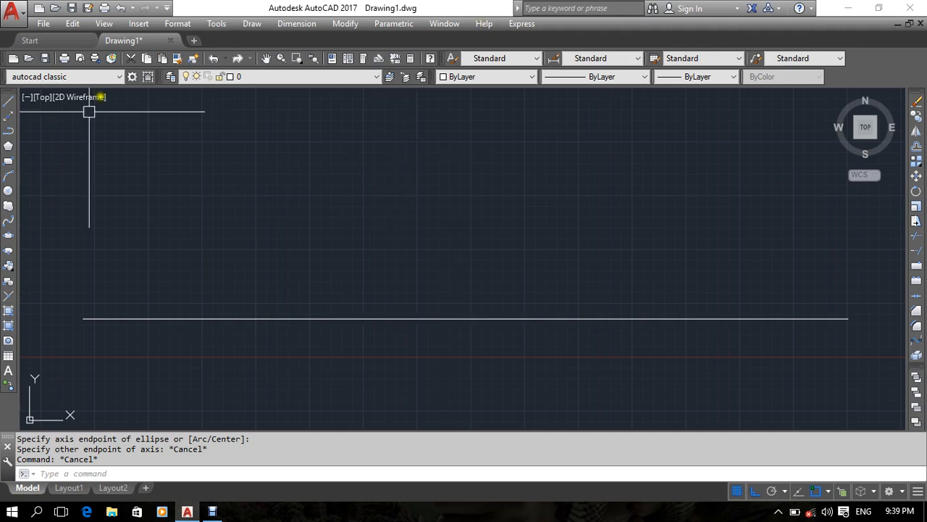
Start a Center ellipse at the horizontal line's midpoint, with its first axis extending 10 units along the line
left_click(8, 237)
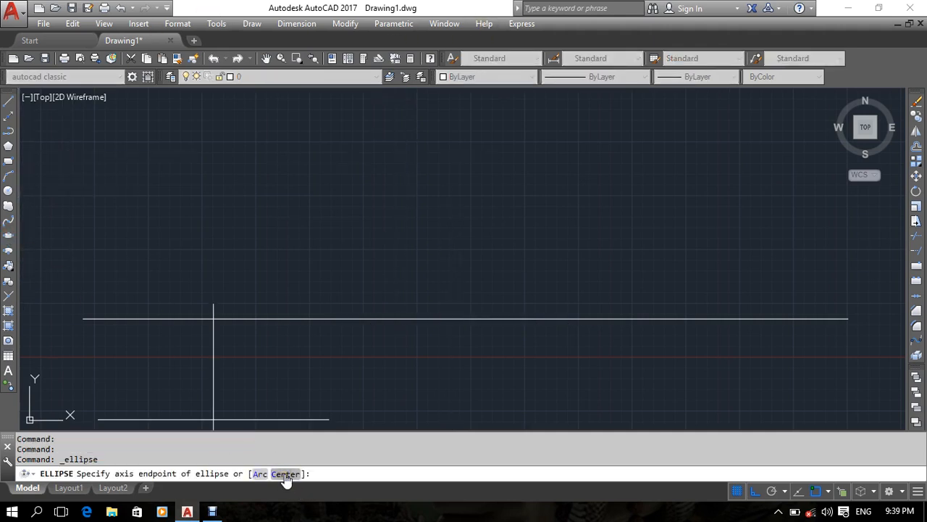
left_click(262, 25)
mouse_move(296, 24)
mouse_move(252, 24)
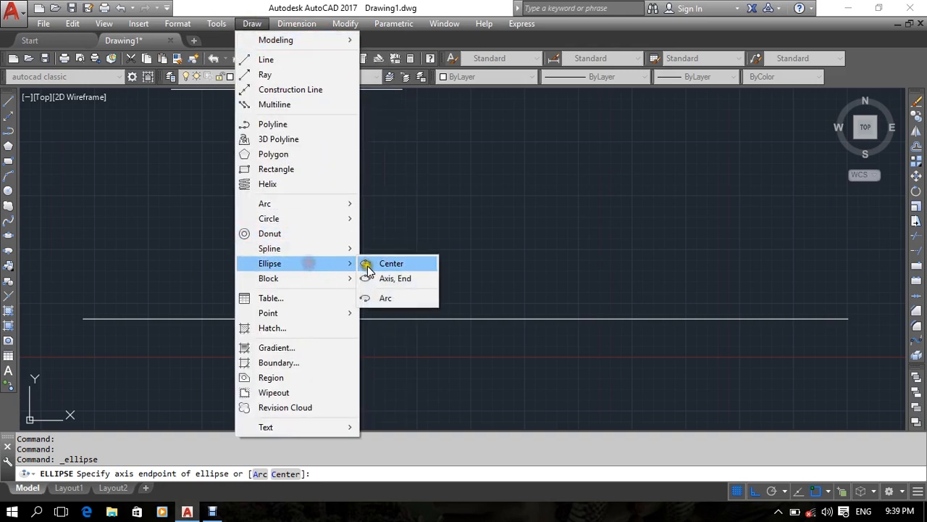
left_click(374, 265)
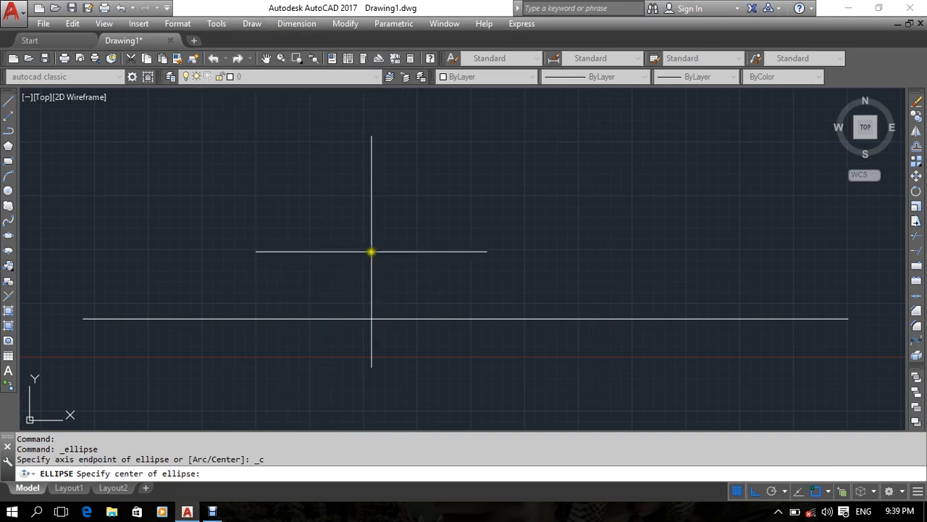
middle_click_drag(407, 264, 430, 252)
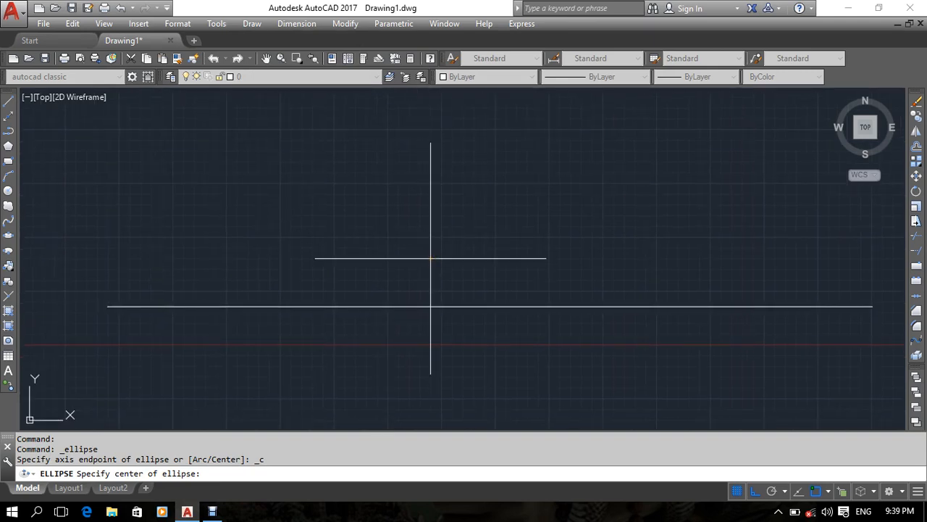
scroll(417, 211, "down", 5)
scroll(413, 224, "up", 4)
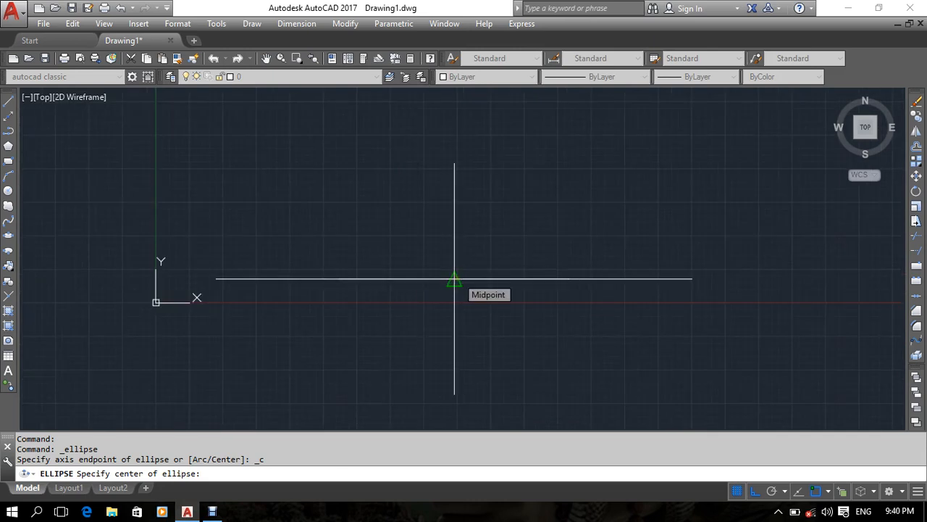
left_click(454, 278)
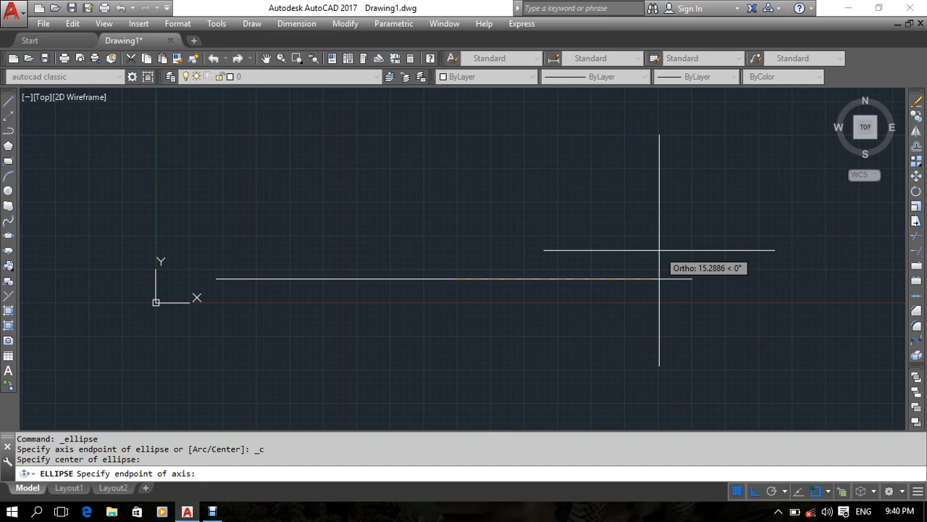
type("10")
key("Return")
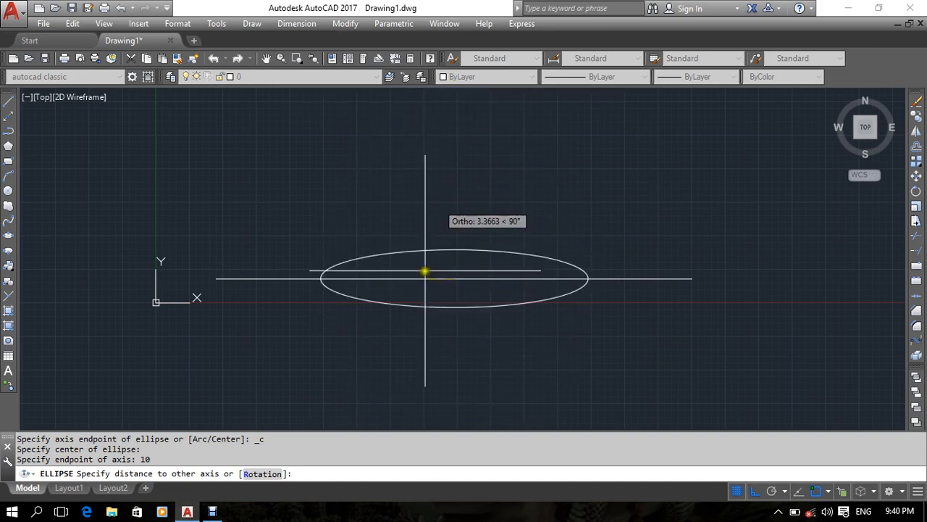
Complete the ellipse with a distance of 6 units to its other axis
scroll(424, 271, "down", 3)
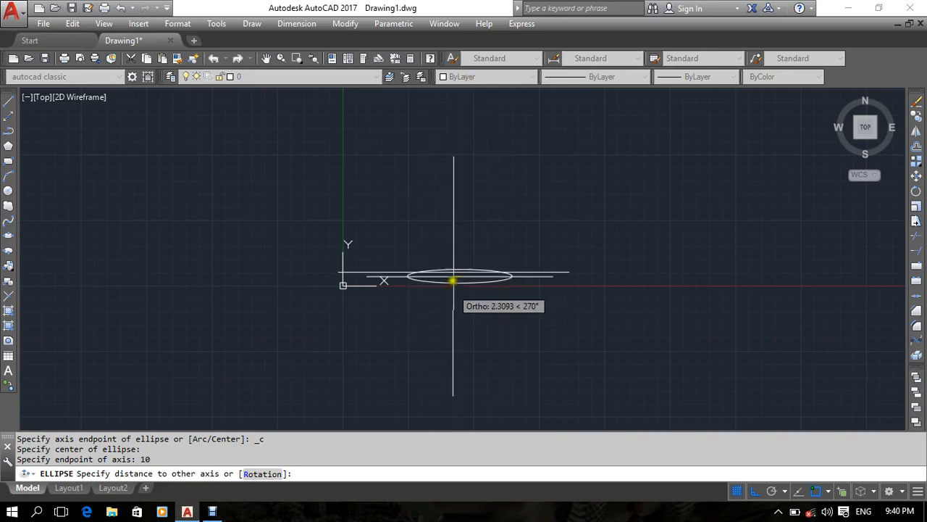
scroll(443, 174, "up", 2)
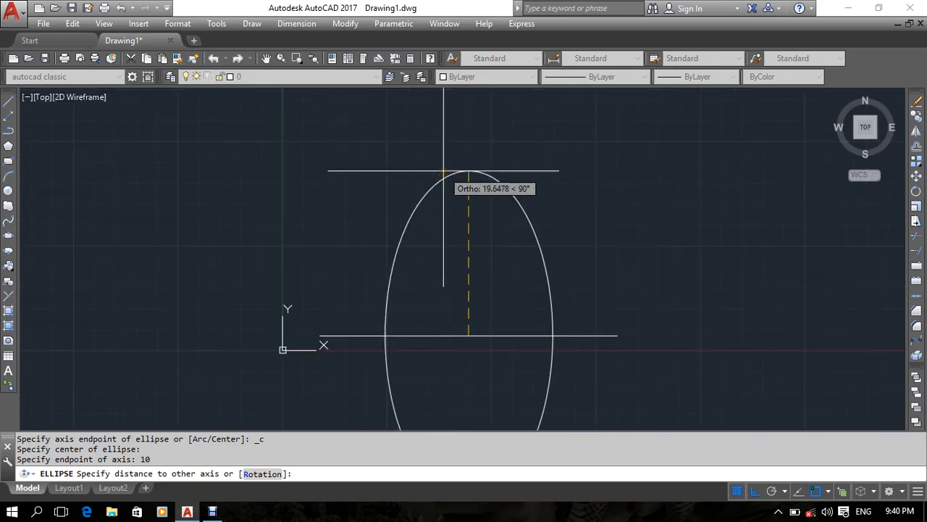
scroll(451, 159, "down", 2)
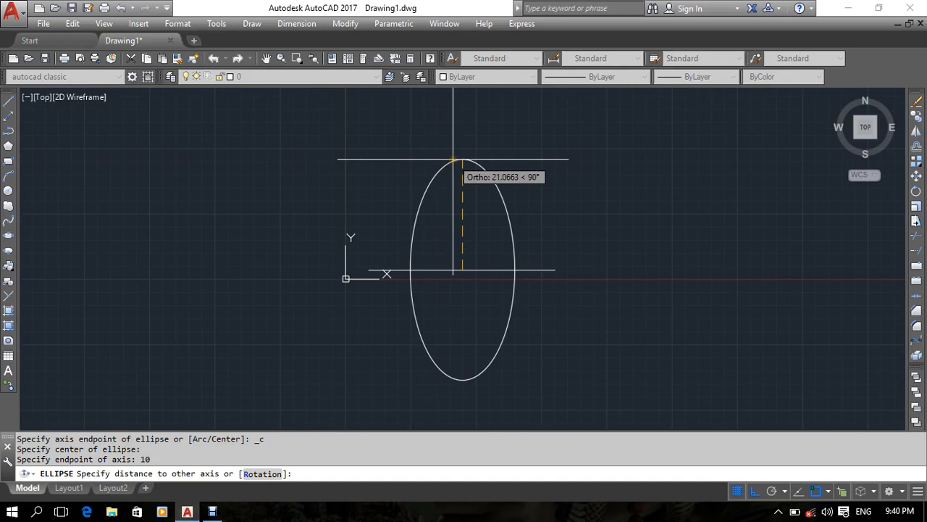
type("6")
key("Return")
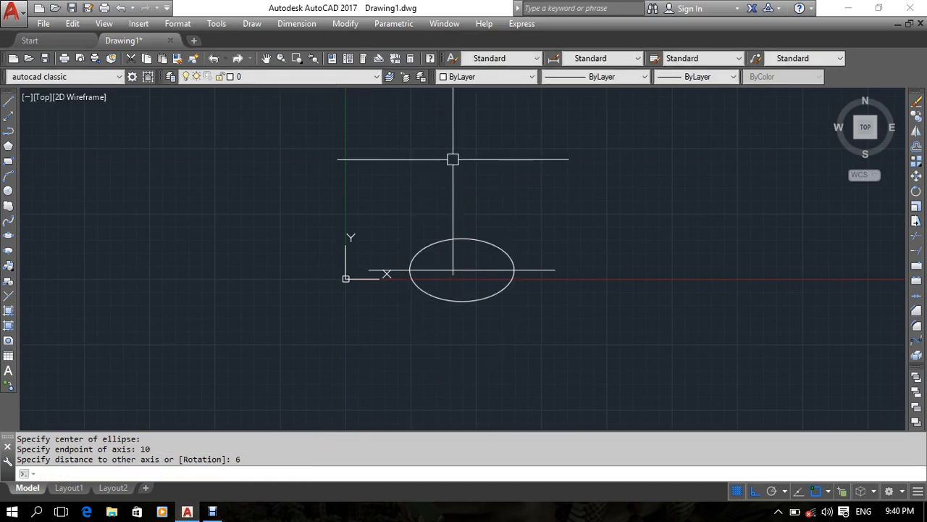
scroll(455, 268, "up", 4)
middle_click_drag(473, 290, 439, 281)
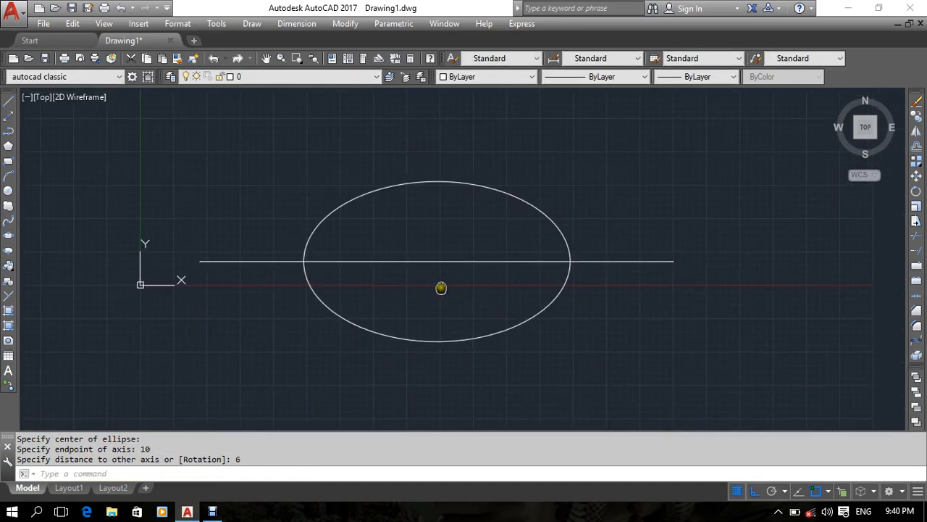
Draw a second ellipse from the first one's right quadrant, with a 20-unit axis extending right and 6 units to the other axis
middle_click_drag(589, 179, 472, 177)
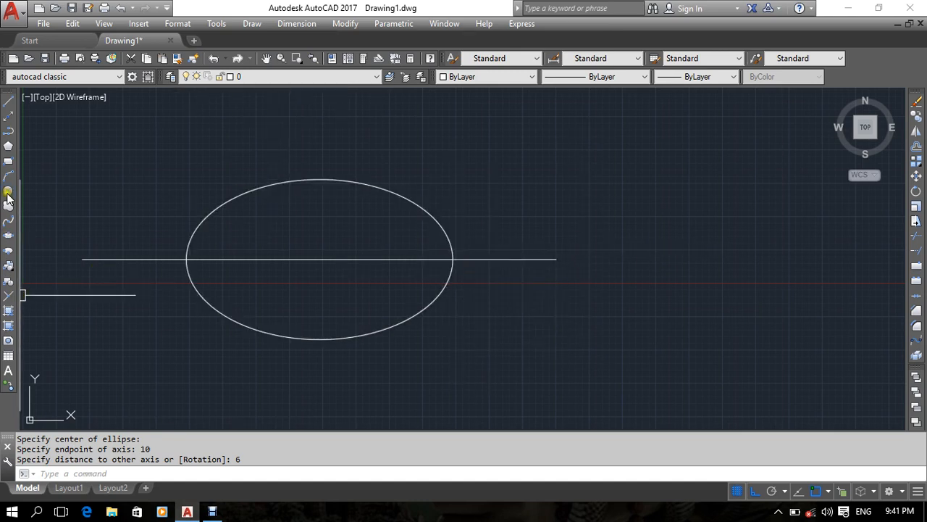
left_click(8, 235)
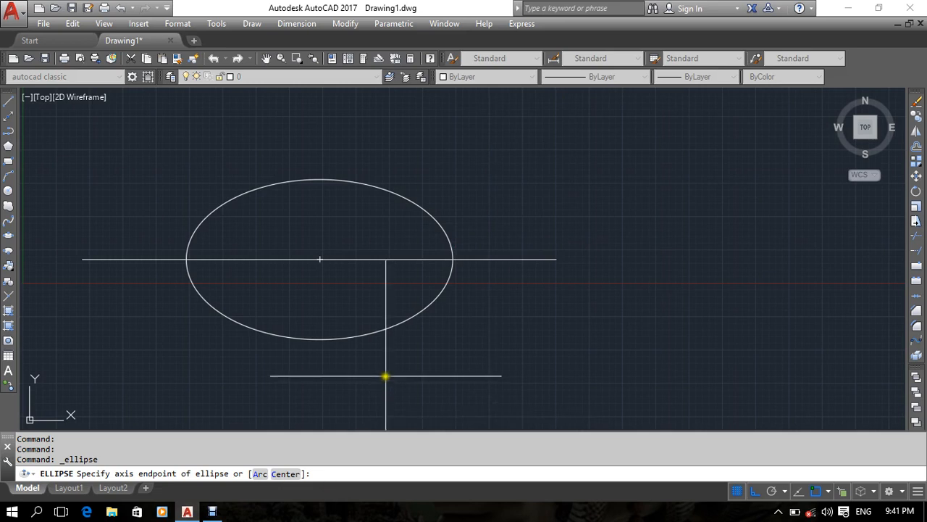
left_click(452, 259)
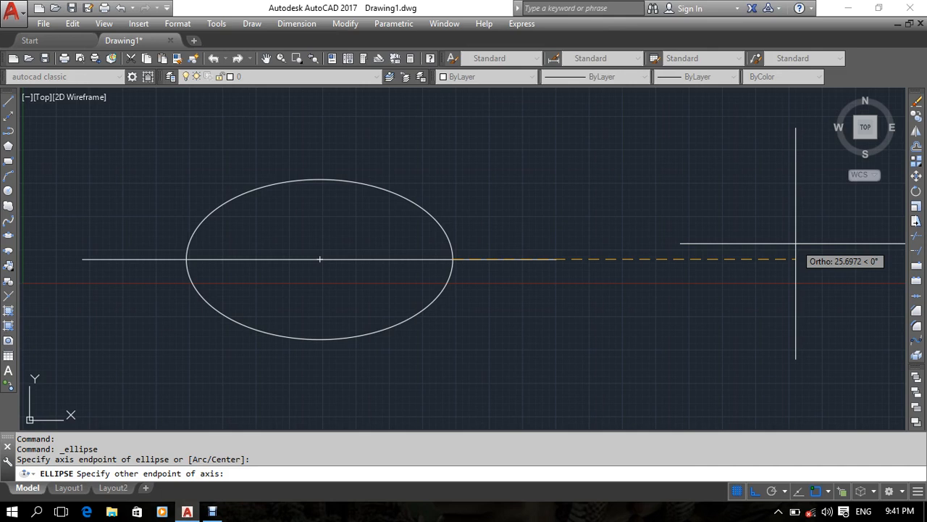
type("20")
key("Return")
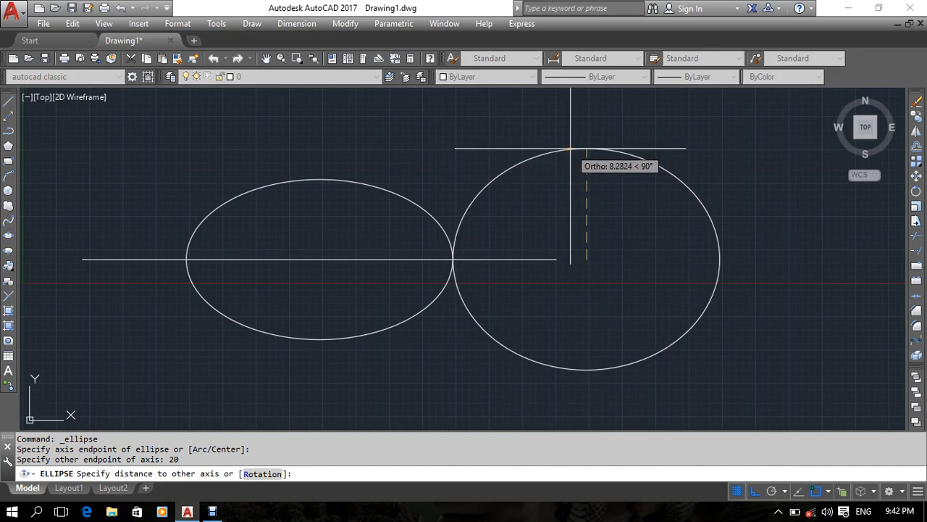
type("6")
key("Return")
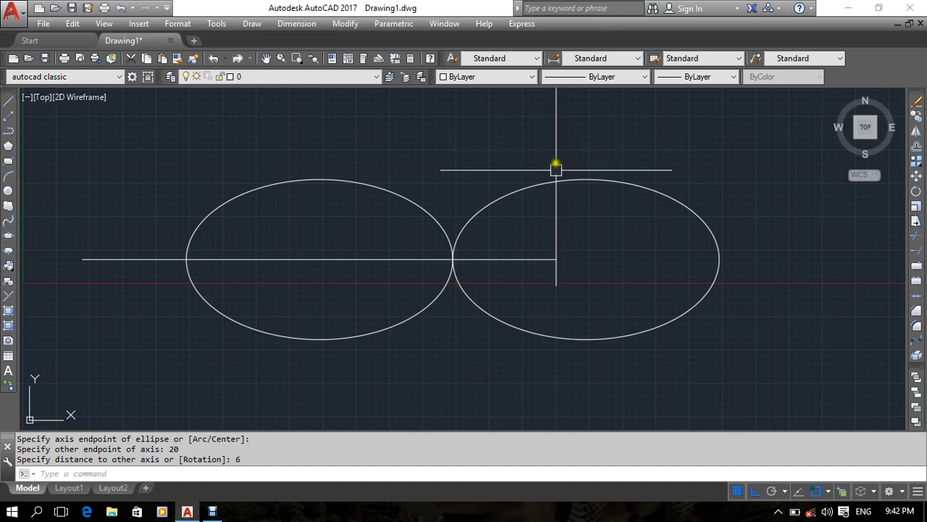
mouse_move(554, 166)
middle_mouse_down()
mouse_move(555, 189)
mouse_move(528, 210)
middle_mouse_up()
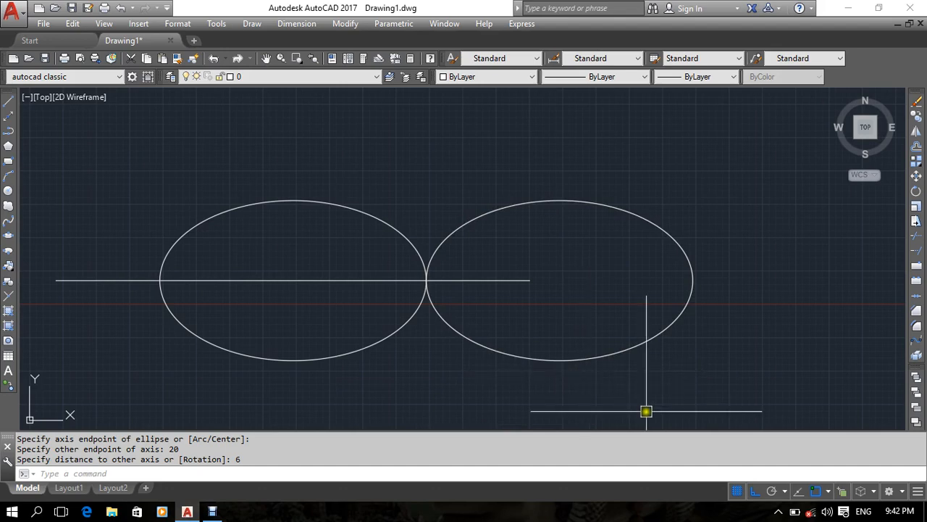
Erase the horizontal construction line running through the two ellipses
mouse_move(647, 408)
middle_mouse_down()
mouse_move(559, 308)
mouse_move(578, 354)
middle_mouse_up()
scroll(558, 309, "down", 4)
scroll(578, 299, "up", 2)
middle_click_drag(403, 322, 451, 341)
scroll(555, 325, "up", 2)
middle_click_drag(548, 327, 542, 327)
left_click(484, 216)
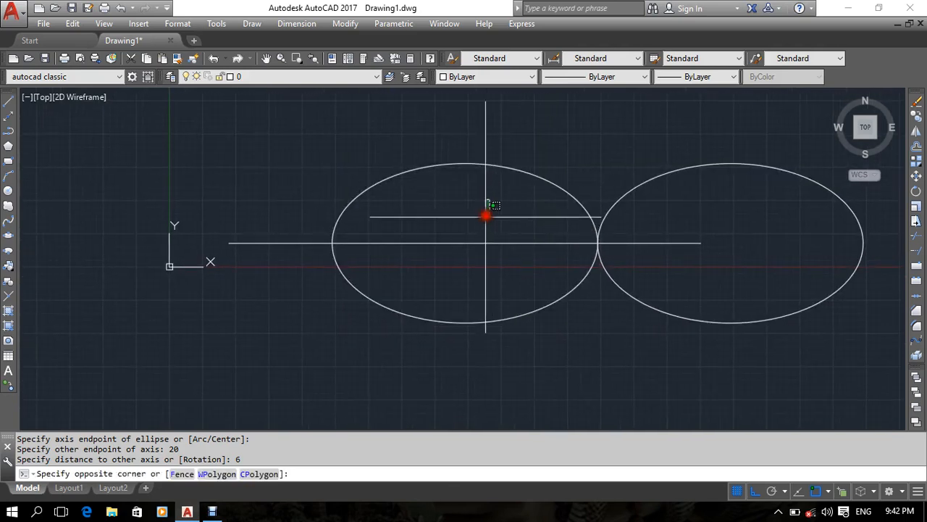
left_click(437, 269)
key("Delete")
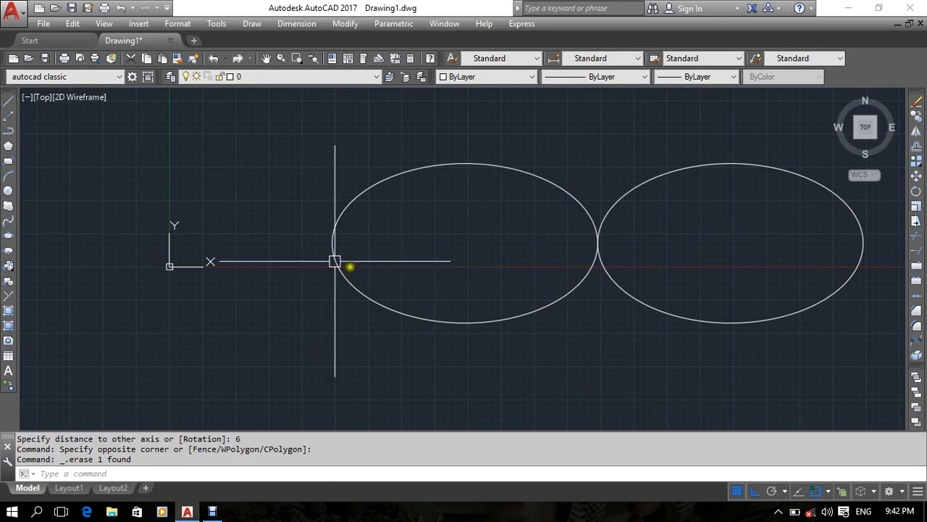
Draw a Center ellipse concentric with the left ellipse, with a 9-unit horizontal half-axis and 5 units to the other axis
left_click(8, 237)
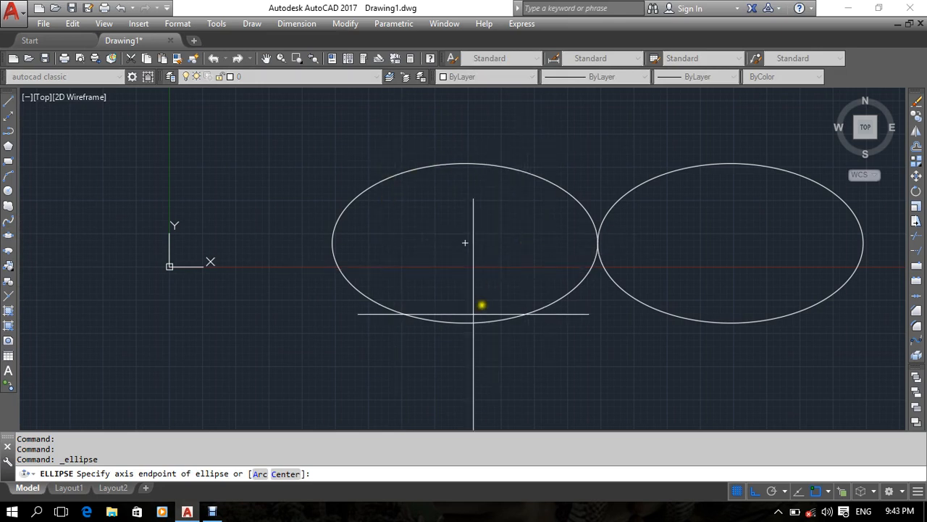
left_click(286, 473)
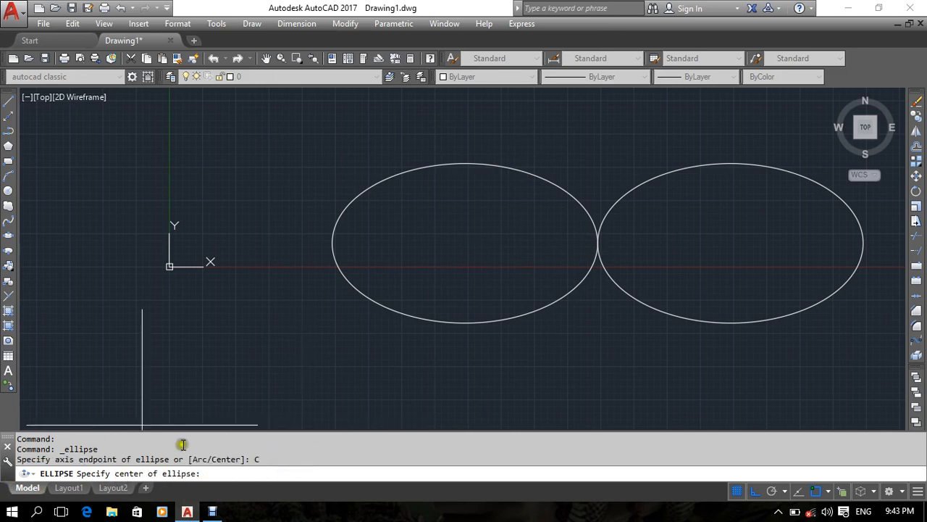
left_click(465, 243)
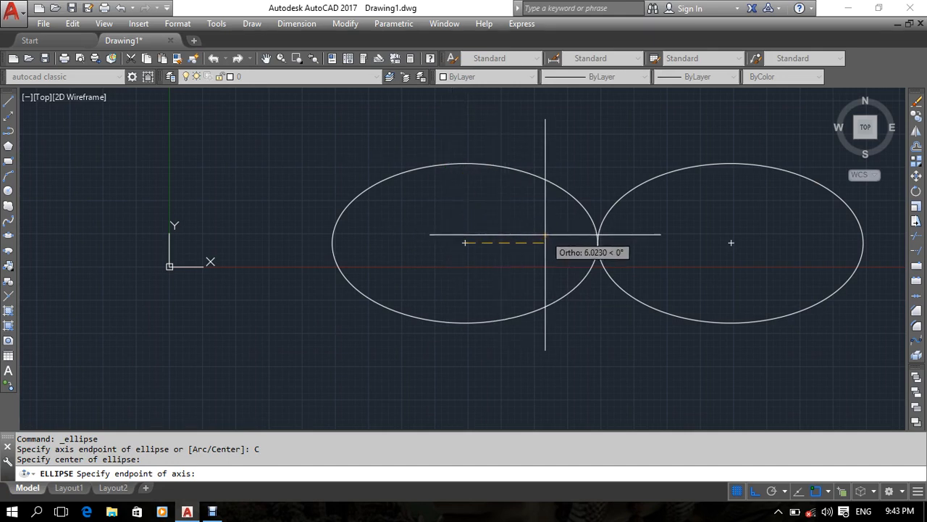
type("9")
key("Return")
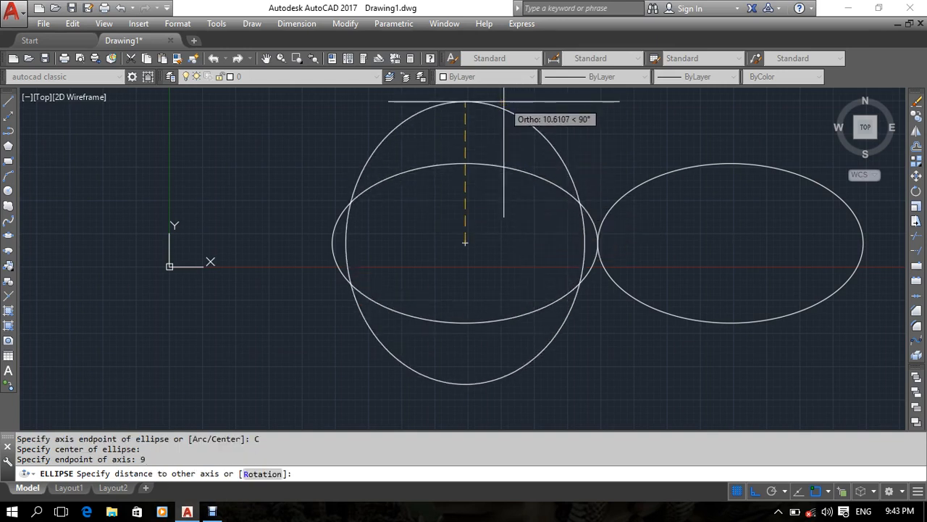
type("5")
key("Return")
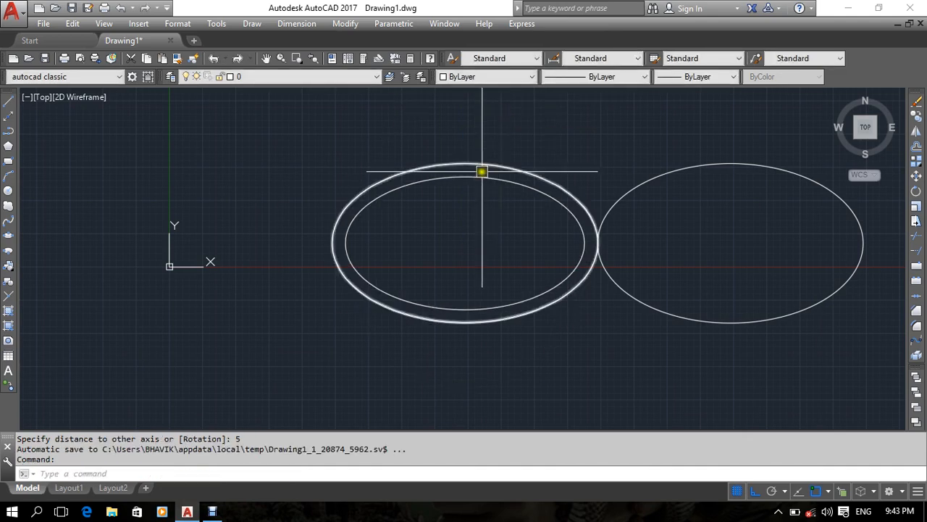
Inspect the two concentric ellipses and the adjoining single ellipse
scroll(432, 186, "up", 2)
scroll(488, 309, "down", 4)
middle_click_drag(487, 309, 441, 282)
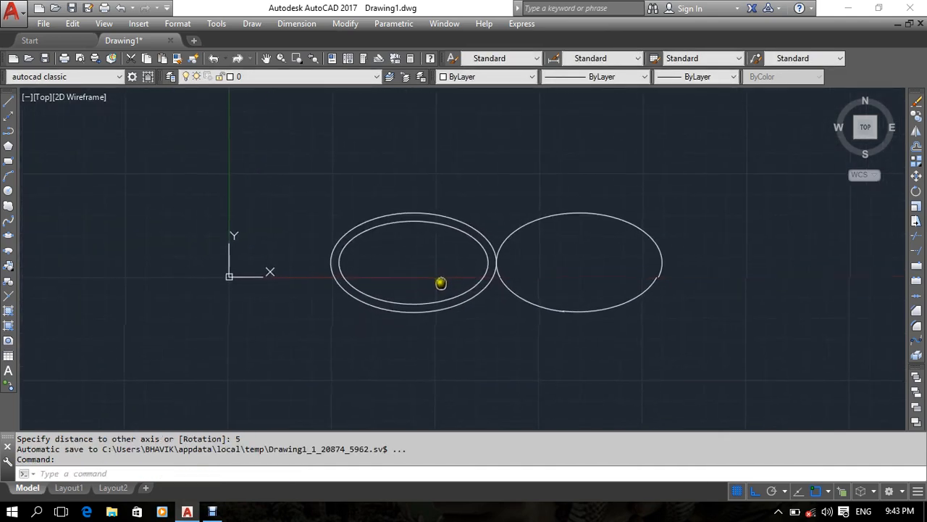
scroll(472, 273, "up", 3)
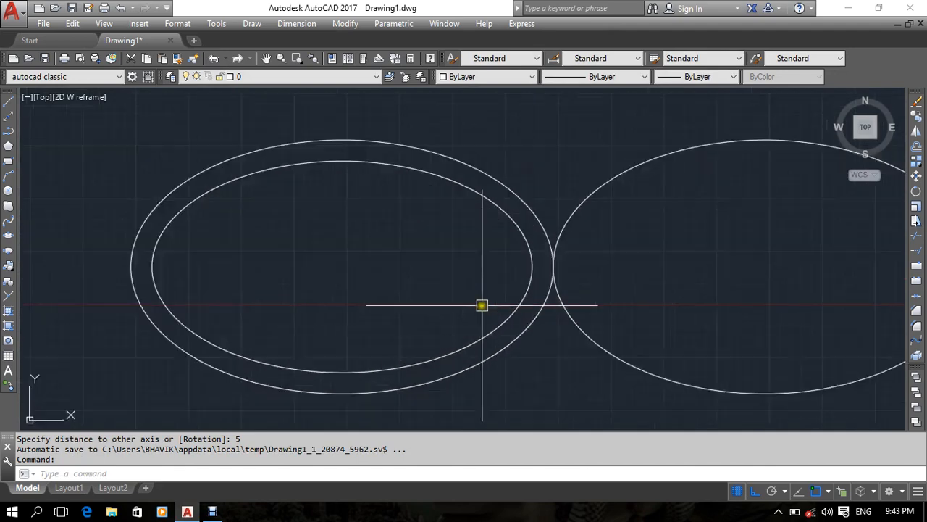
left_click(621, 246)
left_click(432, 317)
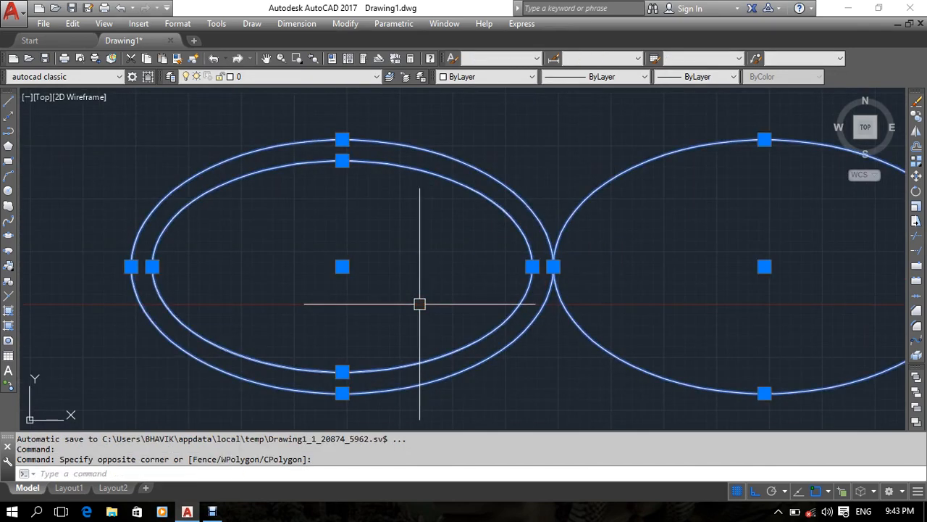
key("Escape")
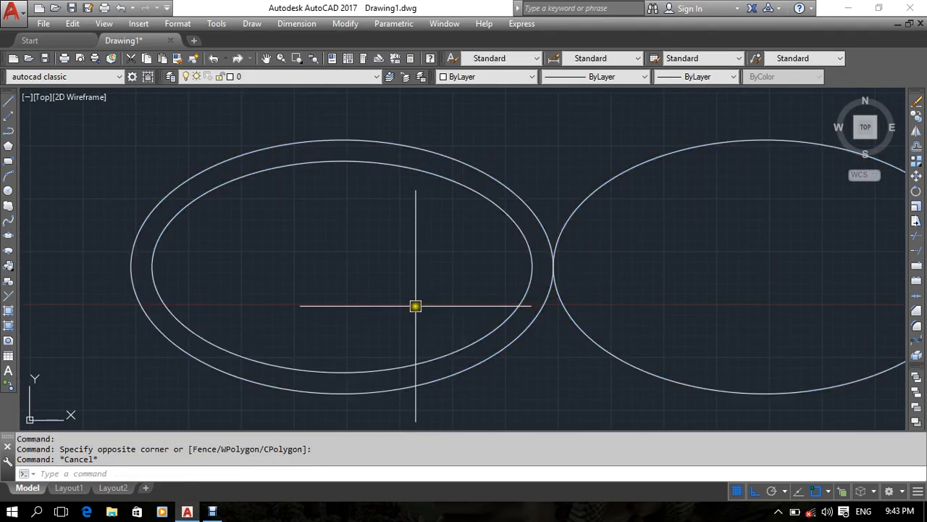
scroll(415, 306, "down", 2)
middle_click_drag(401, 315, 573, 293)
scroll(586, 257, "up", 1)
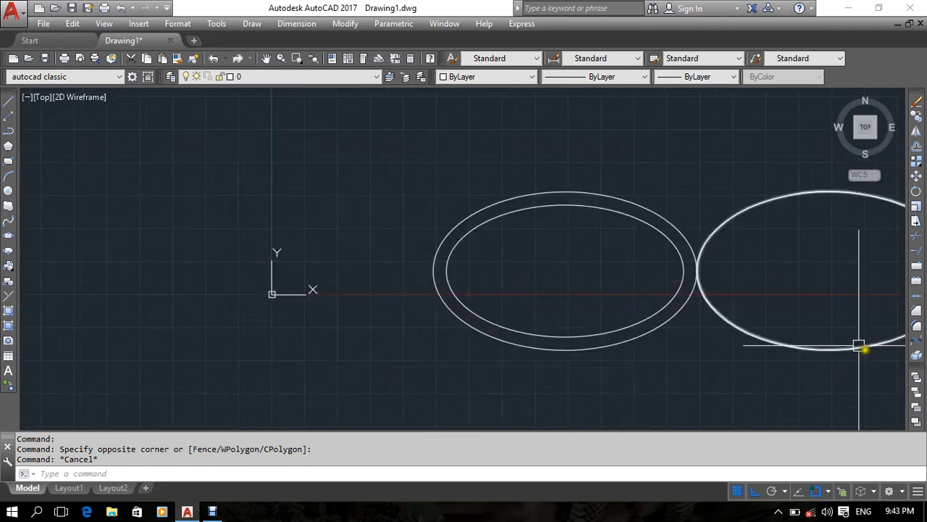
middle_click_drag(799, 318, 563, 337)
scroll(601, 294, "up", 2)
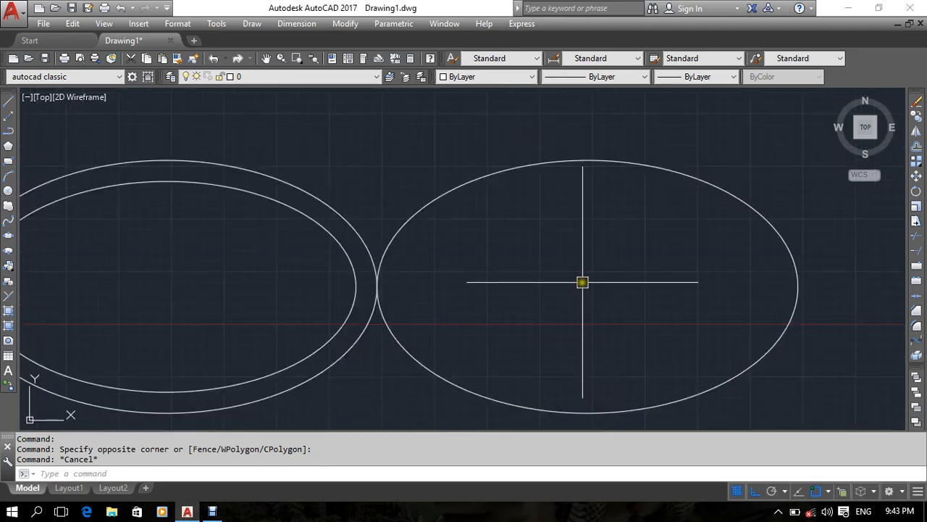
scroll(582, 284, "down", 2)
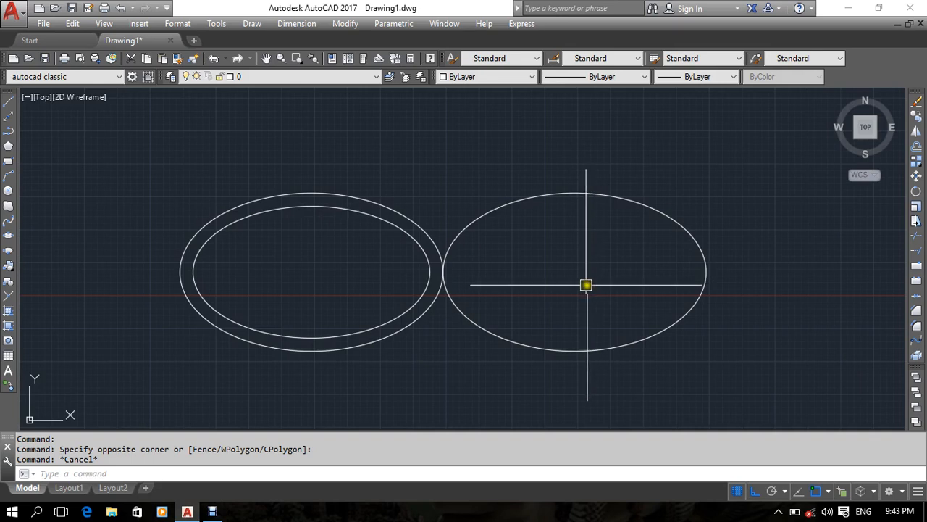
middle_click_drag(586, 285, 595, 284)
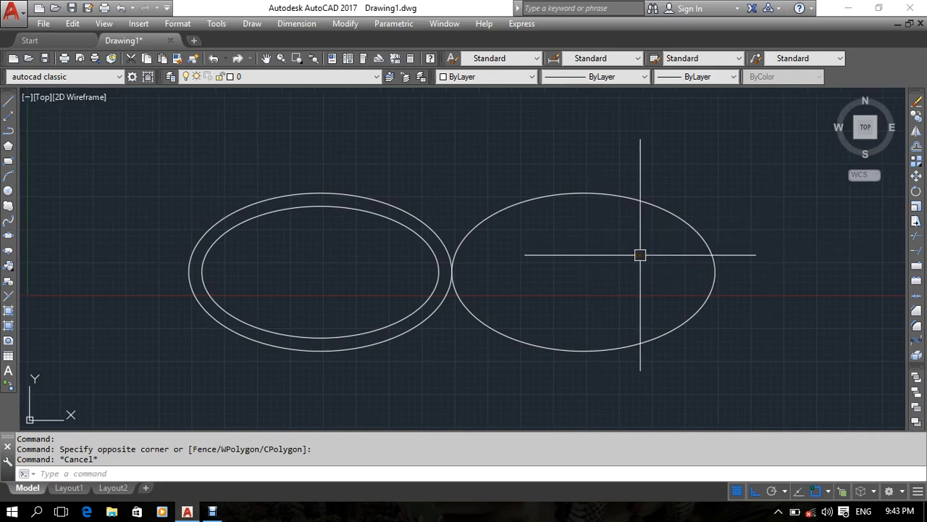
middle_click_drag(564, 269, 674, 269)
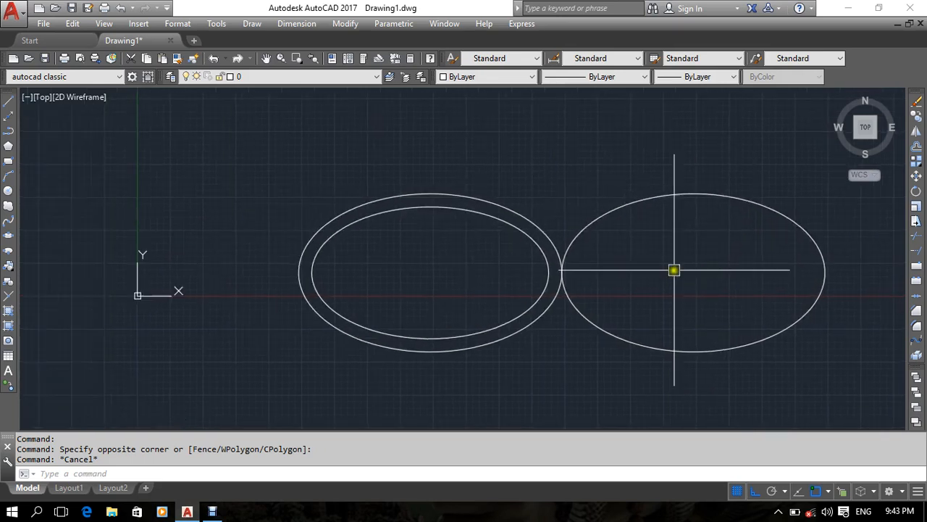
left_click(9, 249)
mouse_move(310, 316)
middle_mouse_down()
mouse_move(362, 327)
mouse_move(378, 360)
middle_mouse_up()
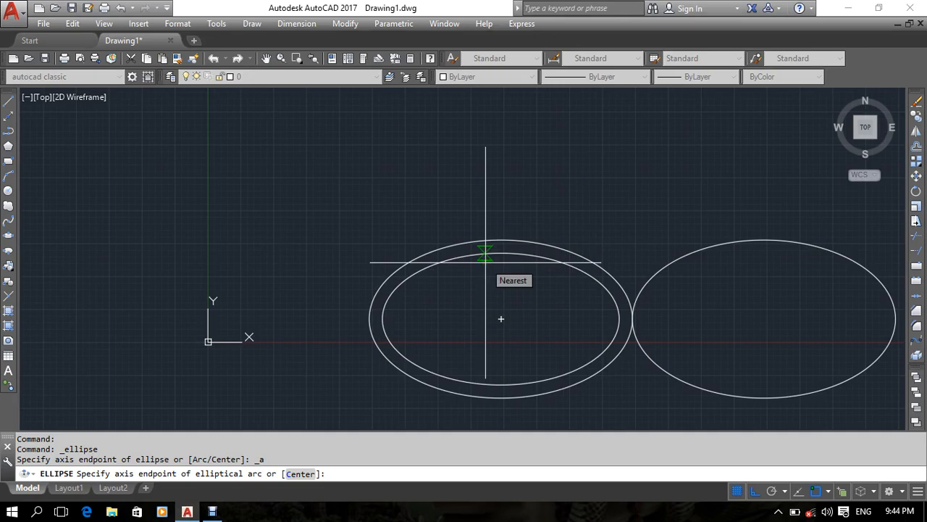
left_click(301, 474)
middle_click_drag(529, 265, 216, 258)
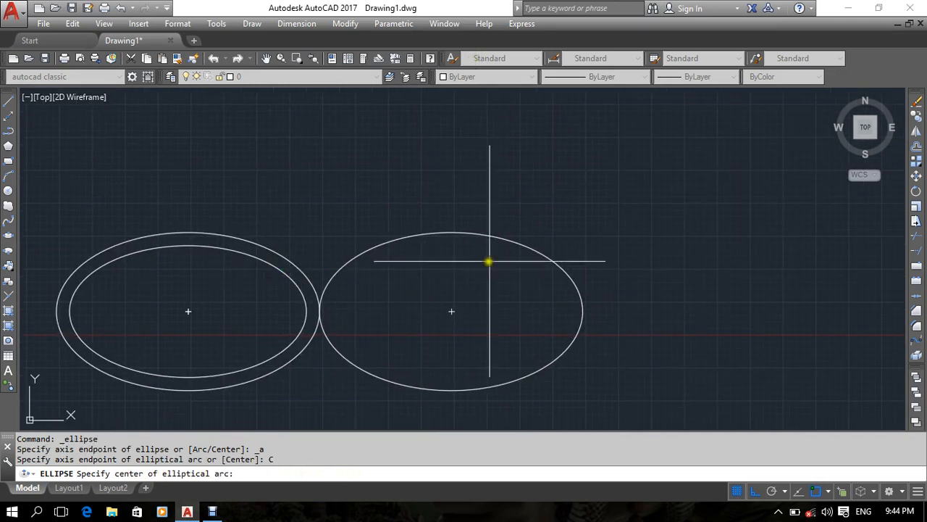
left_click(451, 310)
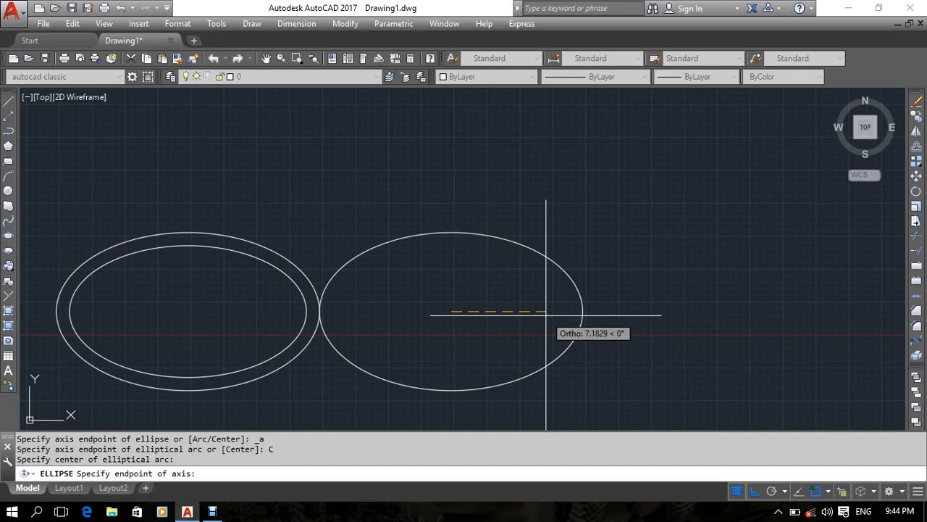
type("9")
key("Return")
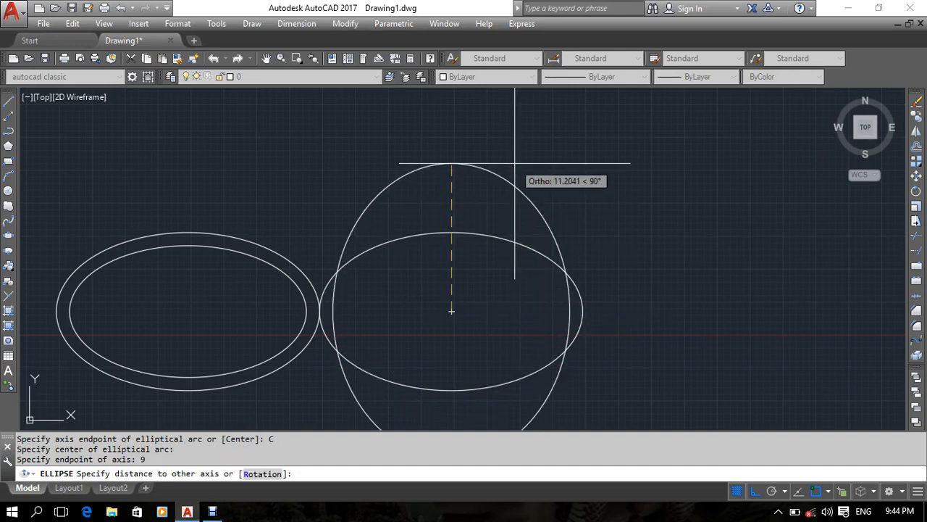
type("5")
key("Return")
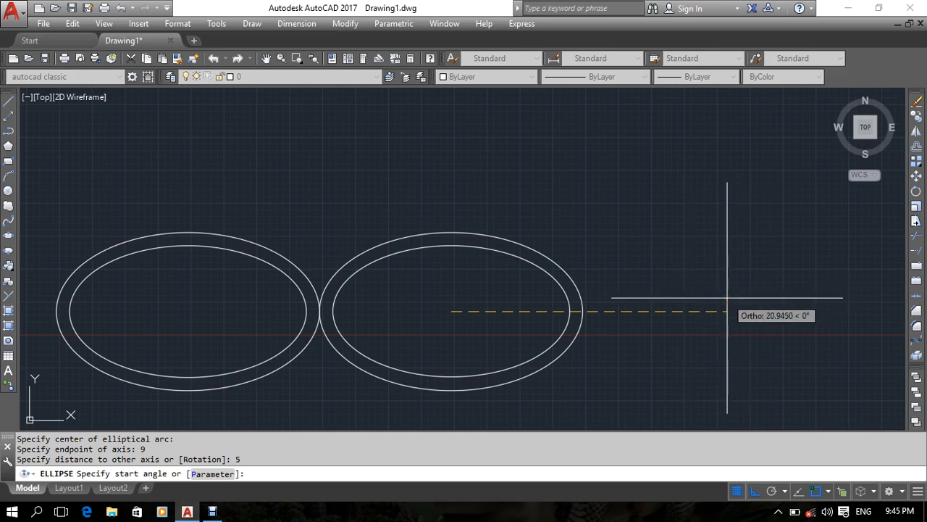
left_click(727, 297)
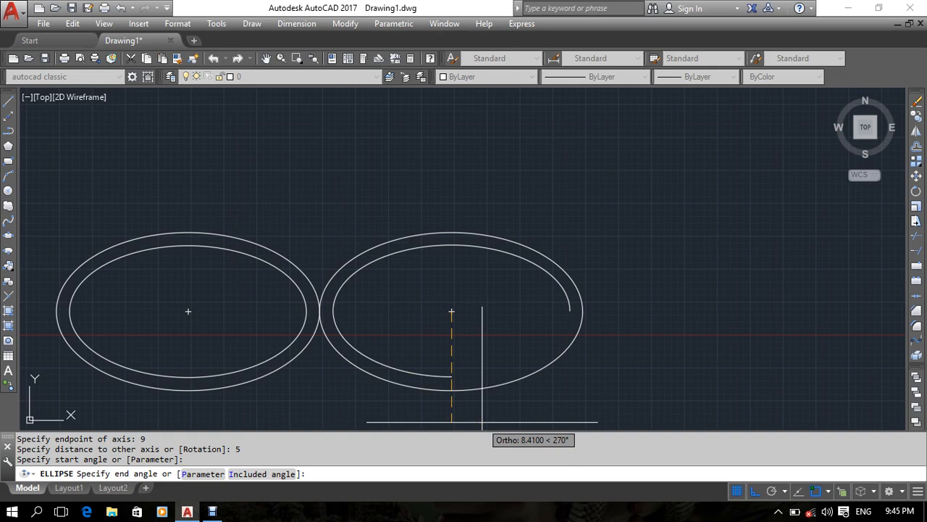
key("Escape")
key("Return")
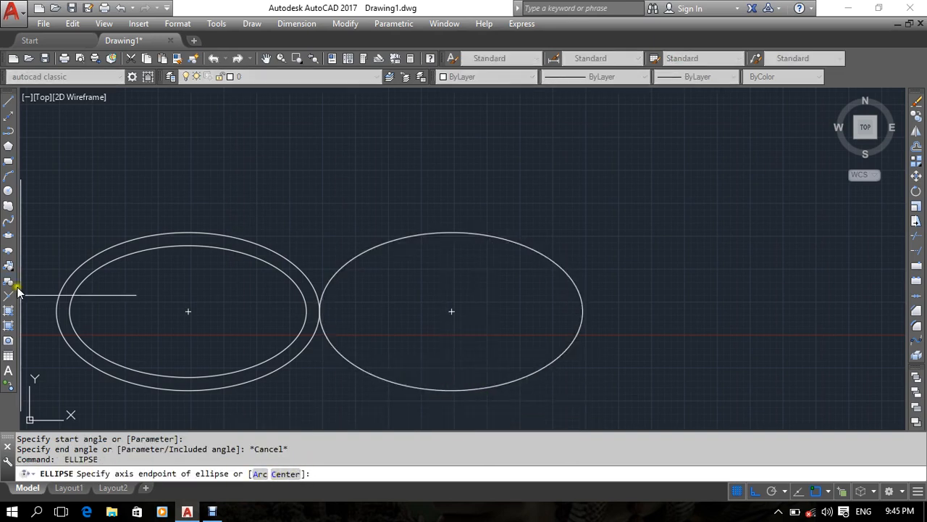
Draw an elliptical arc centered in the right ellipse, with half-axes of 9 horizontally and 5 vertically, from 90° counterclockwise to 0°
left_click(9, 250)
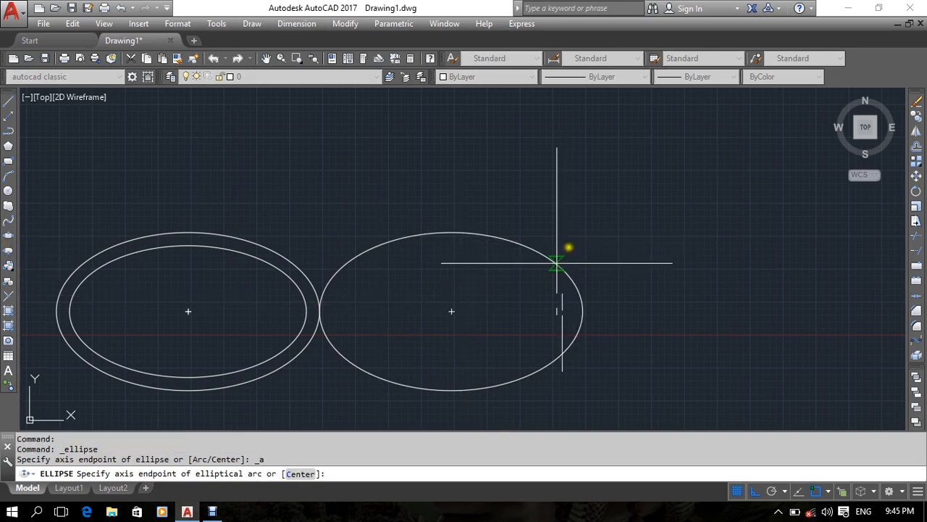
left_click(300, 473)
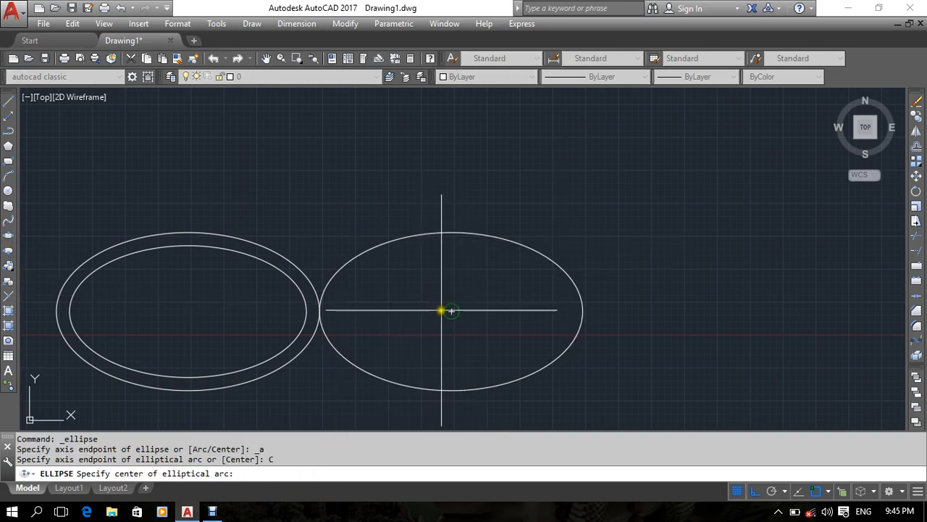
left_click(444, 310)
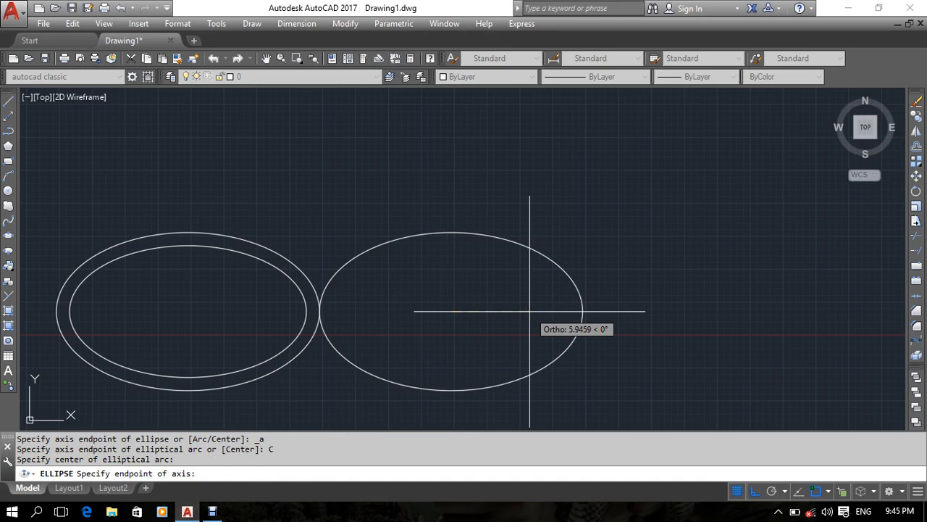
type("9")
key("Return")
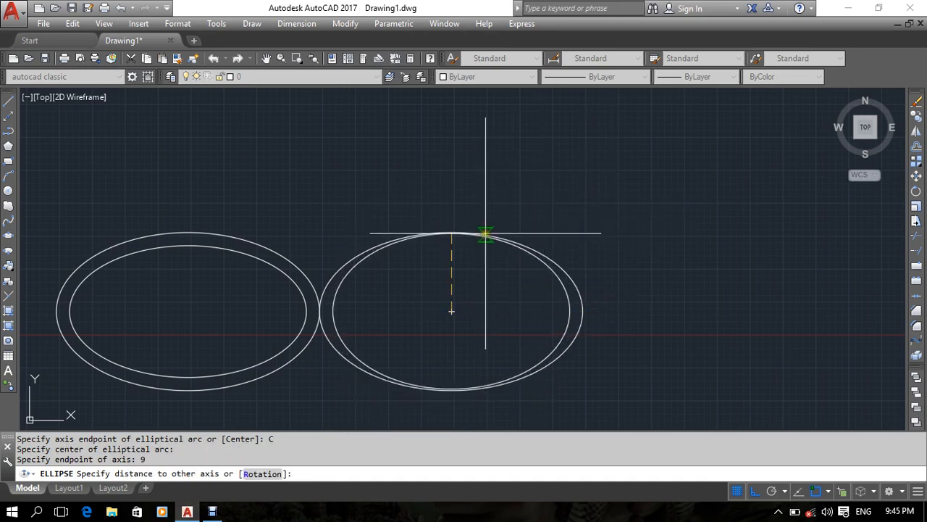
type("5")
key("Return")
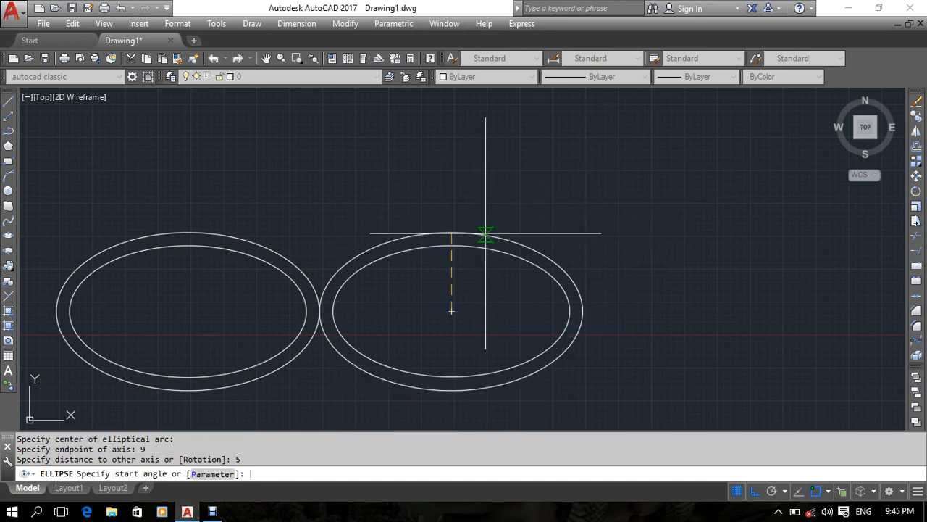
left_click(457, 174)
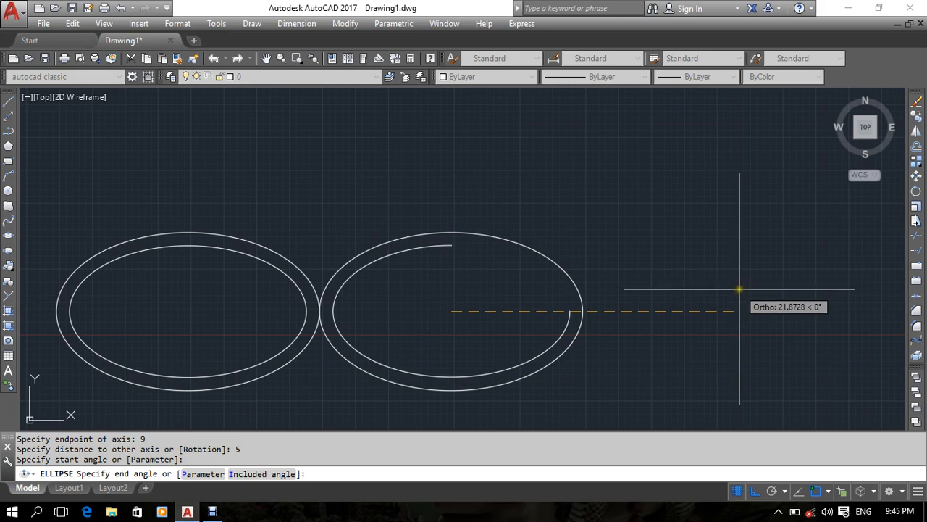
left_click(706, 306)
middle_click_drag(565, 343, 585, 316)
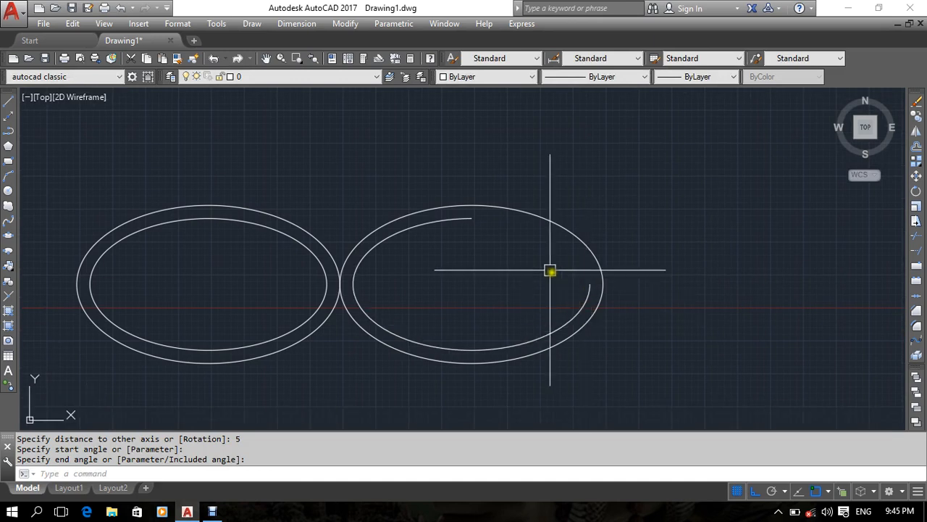
Erase the elliptical arc inside the right ellipse
left_click(440, 222)
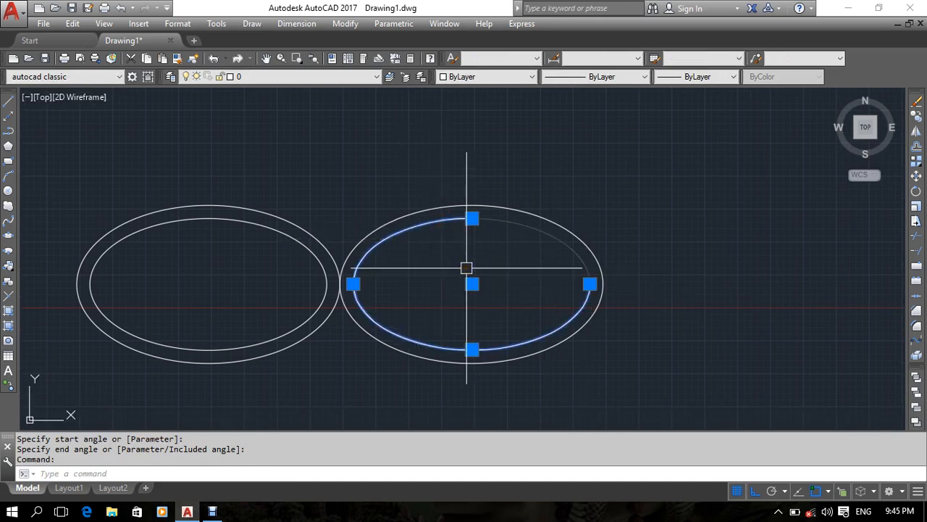
key("Delete")
middle_click_drag(710, 309, 707, 317)
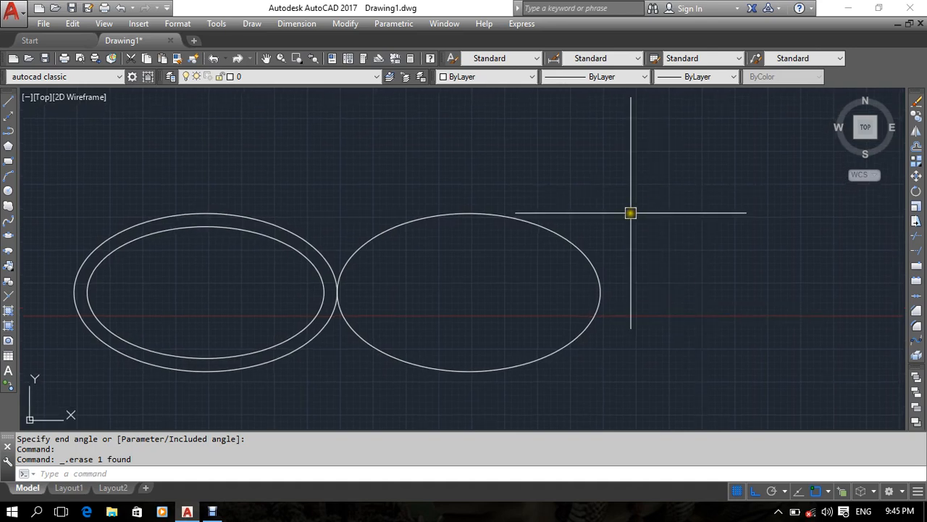
middle_click_drag(622, 251, 658, 252)
scroll(657, 271, "down", 4)
middle_click_drag(634, 284, 630, 285)
scroll(625, 288, "up", 2)
middle_click_drag(526, 328, 476, 356)
scroll(476, 356, "up", 4)
left_click(263, 296)
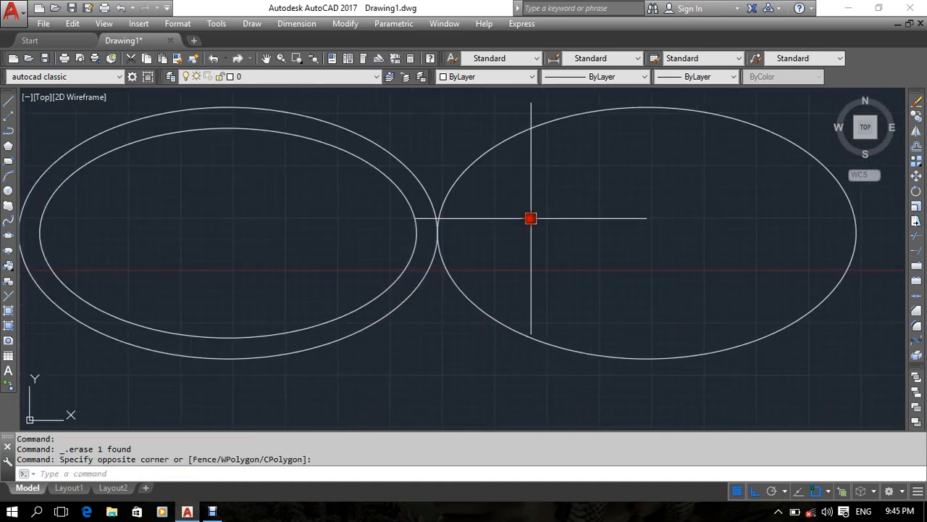
left_click(568, 214)
left_click(343, 254)
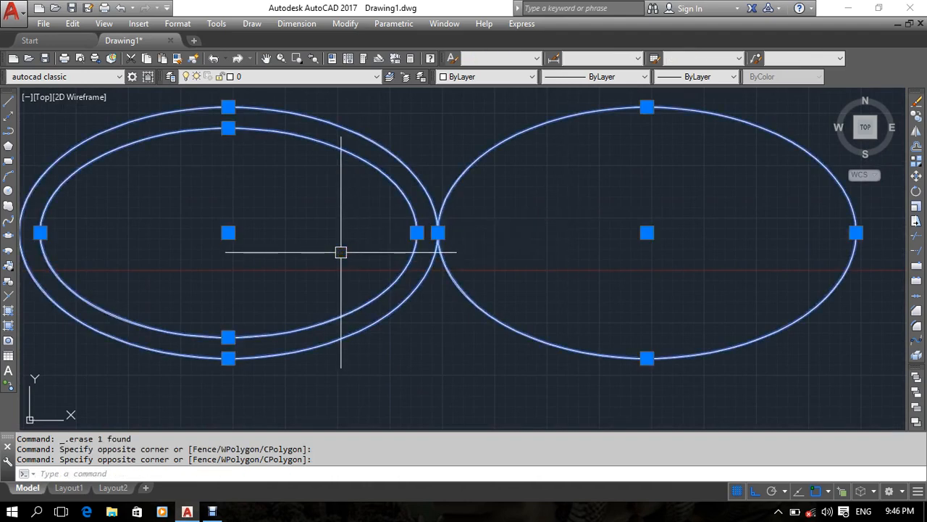
key("Escape")
scroll(520, 279, "down", 10)
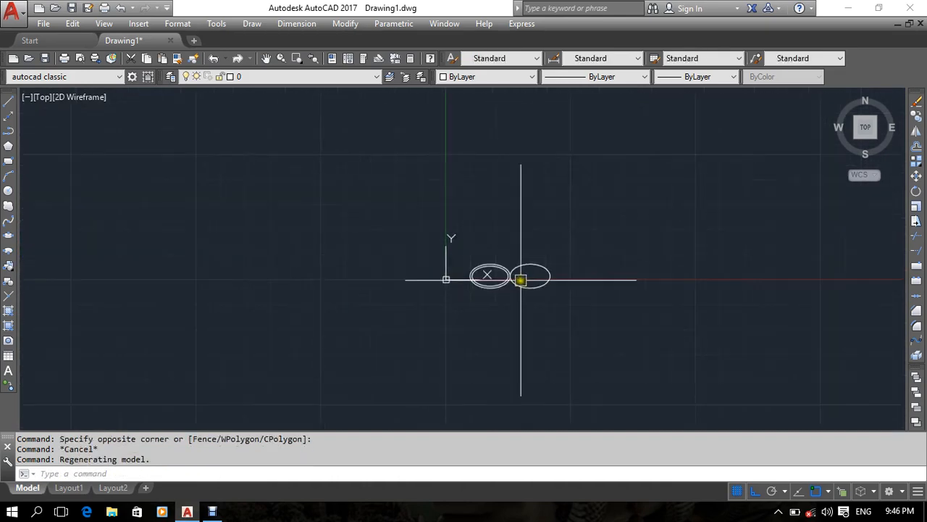
Erase the two concentric ellipses and the adjoining ellipse together with one crossing selection
scroll(520, 279, "up", 8)
middle_click_drag(519, 280, 542, 294)
left_click(558, 270)
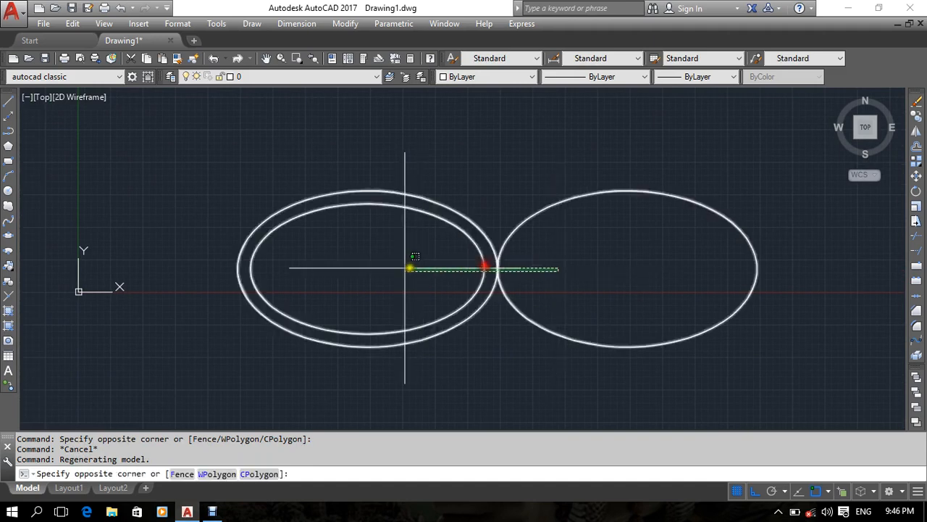
left_click(404, 268)
key("Delete")
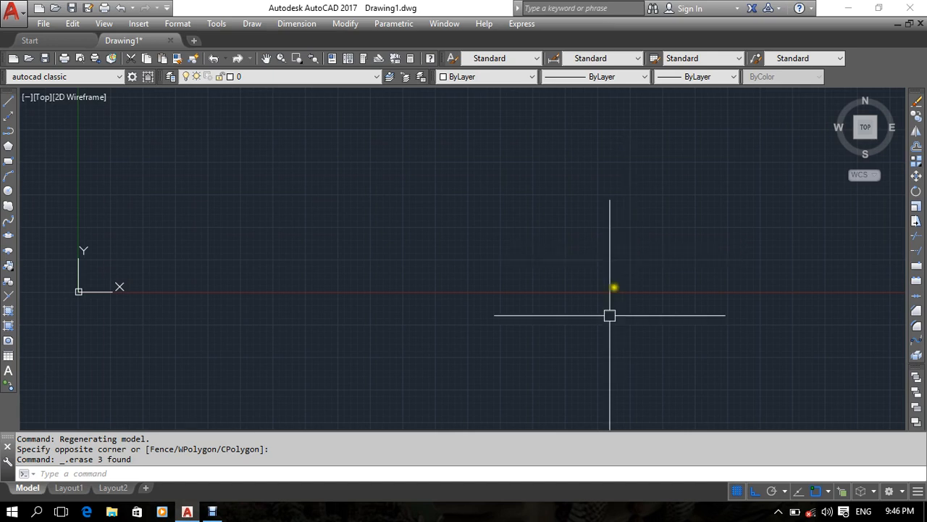
middle_click_drag(311, 222, 327, 287)
scroll(310, 317, "up", 2)
middle_click_drag(310, 317, 337, 325)
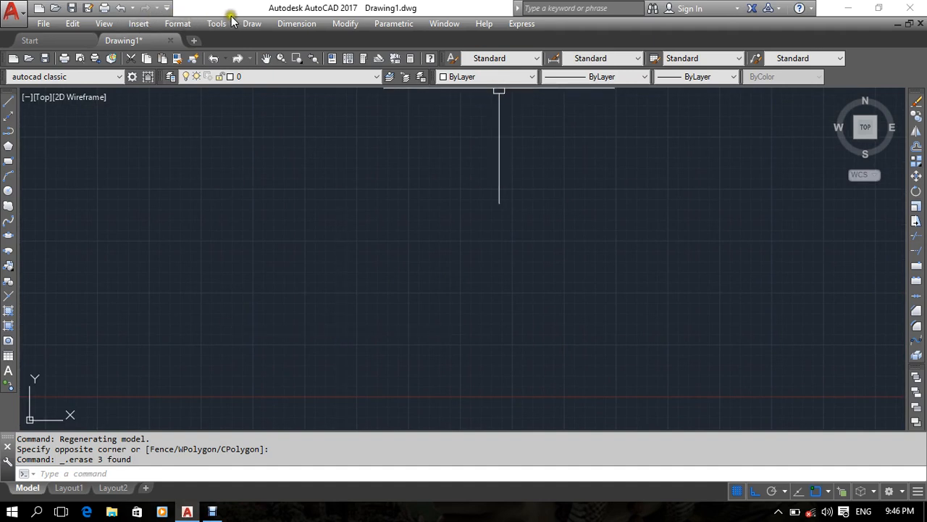
left_click(254, 24)
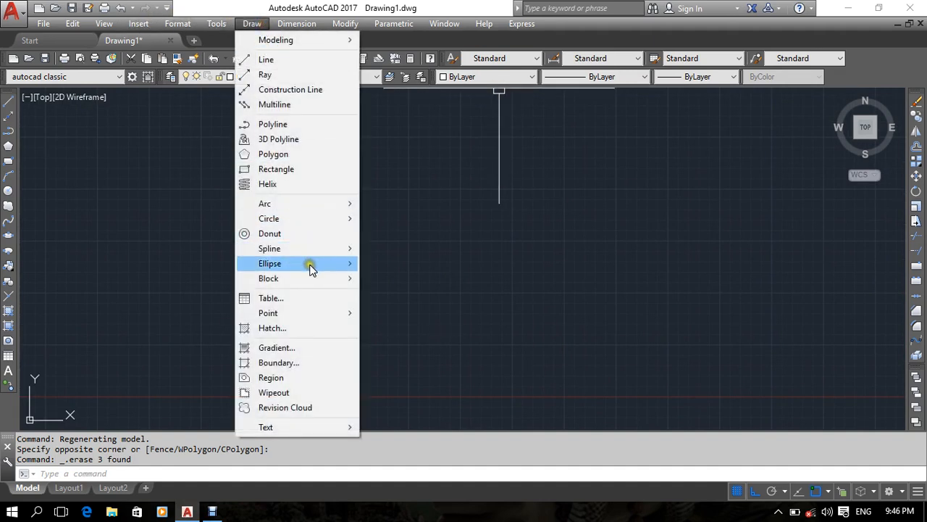
mouse_move(311, 265)
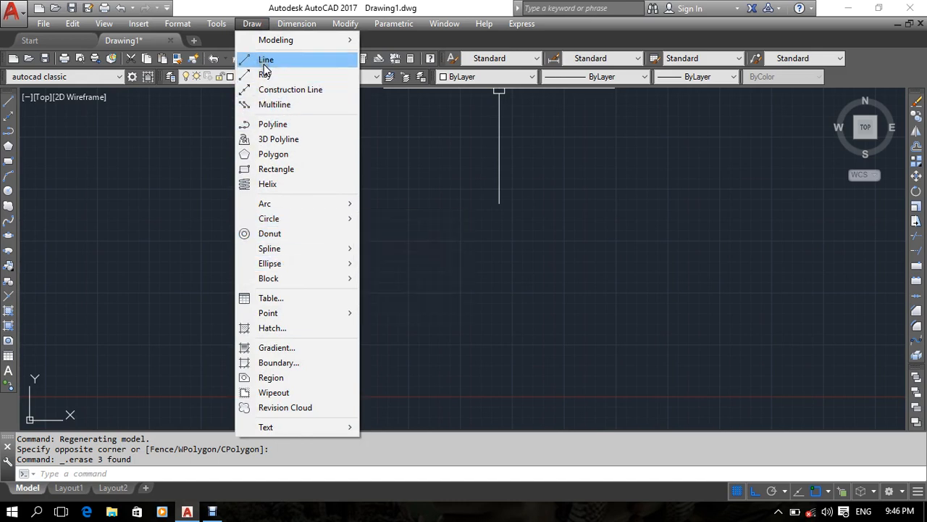
left_click(305, 262)
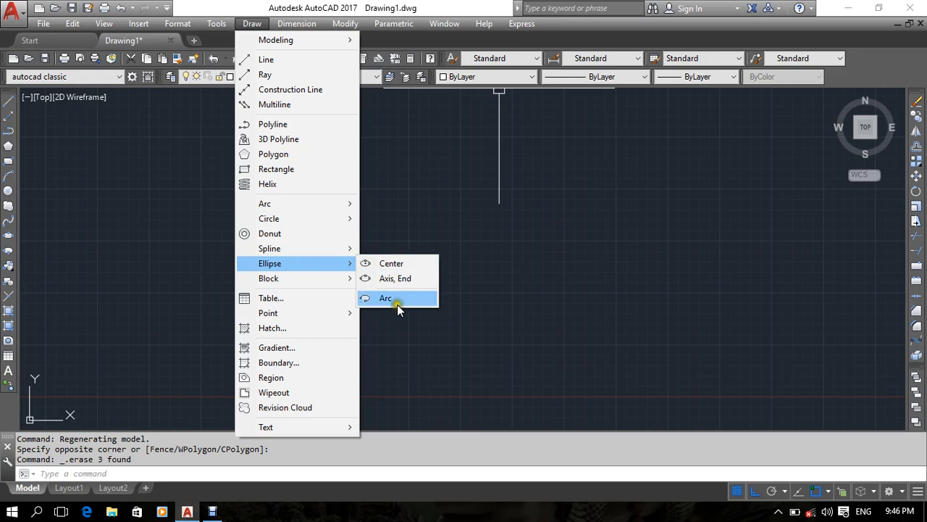
left_click(342, 217)
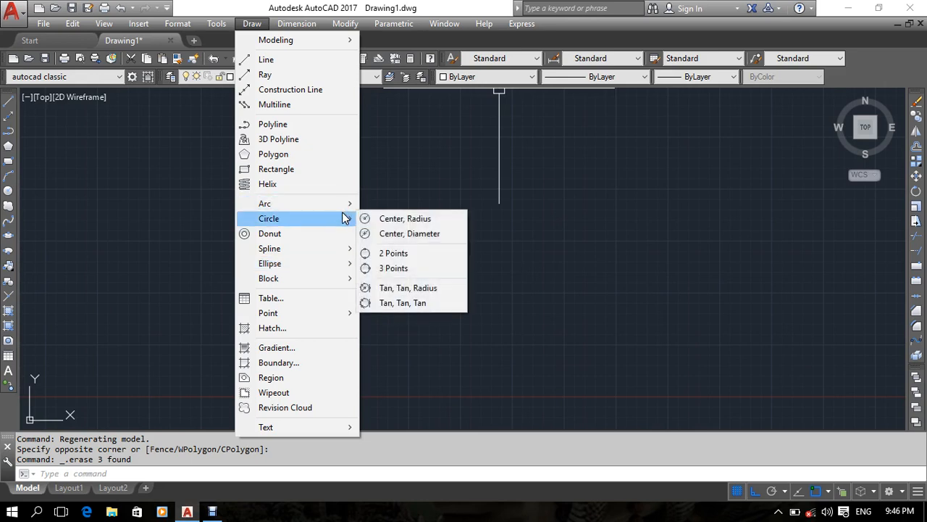
left_click(526, 254)
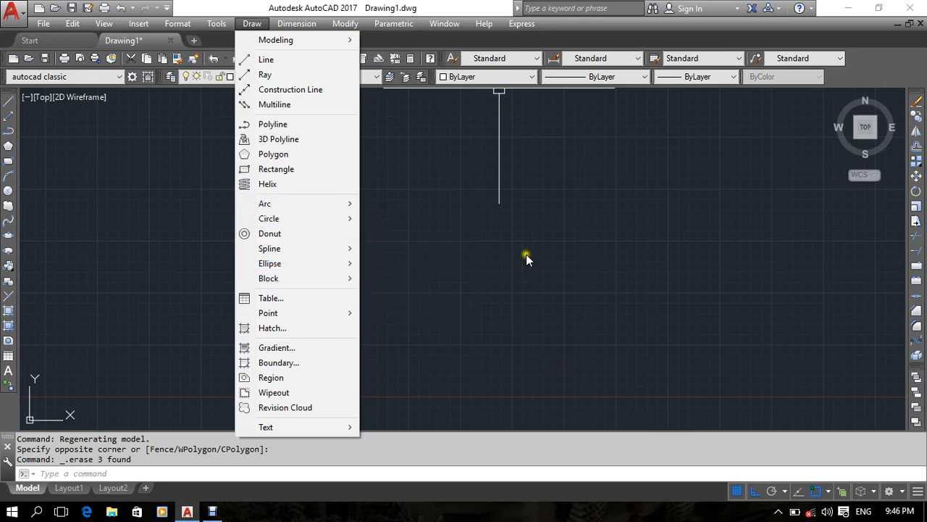
left_click(343, 310)
left_click(432, 210)
left_click(482, 247)
left_click(605, 200)
left_click(434, 270)
left_click(646, 189)
left_click(461, 269)
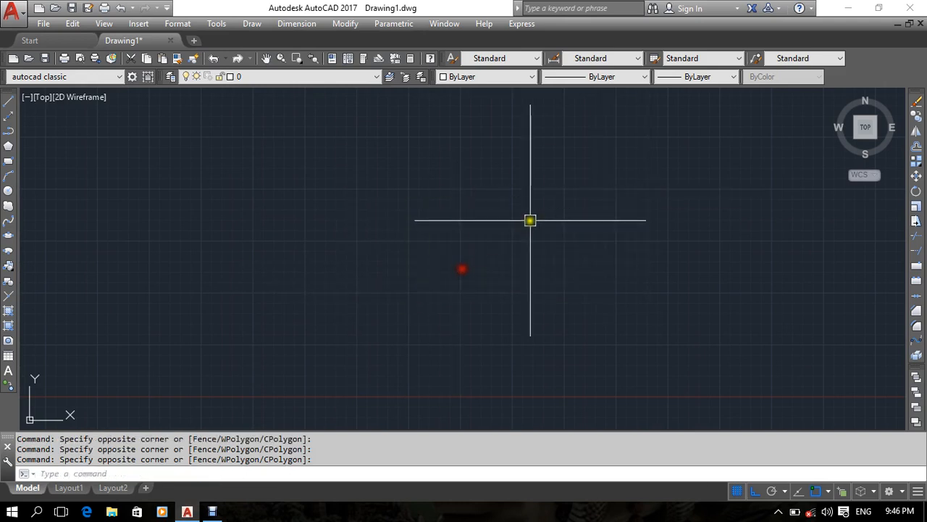
middle_click_drag(529, 220, 404, 281)
scroll(469, 271, "down", 5)
scroll(390, 312, "up", 4)
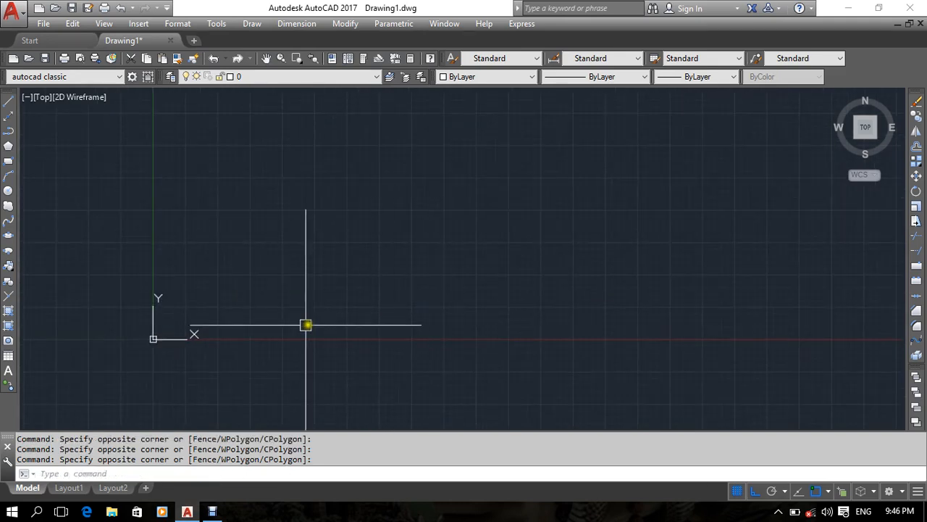
scroll(307, 326, "up", 2)
middle_click_drag(312, 328, 345, 333)
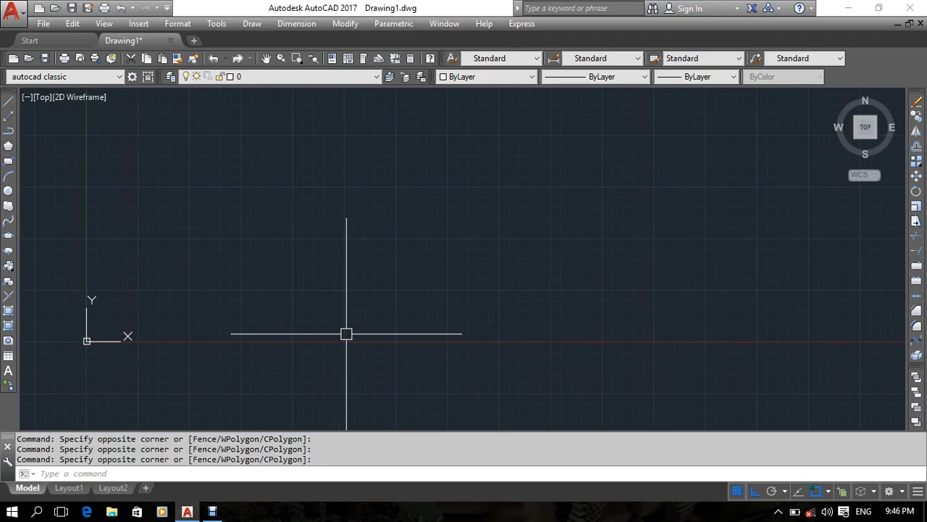
left_click(250, 23)
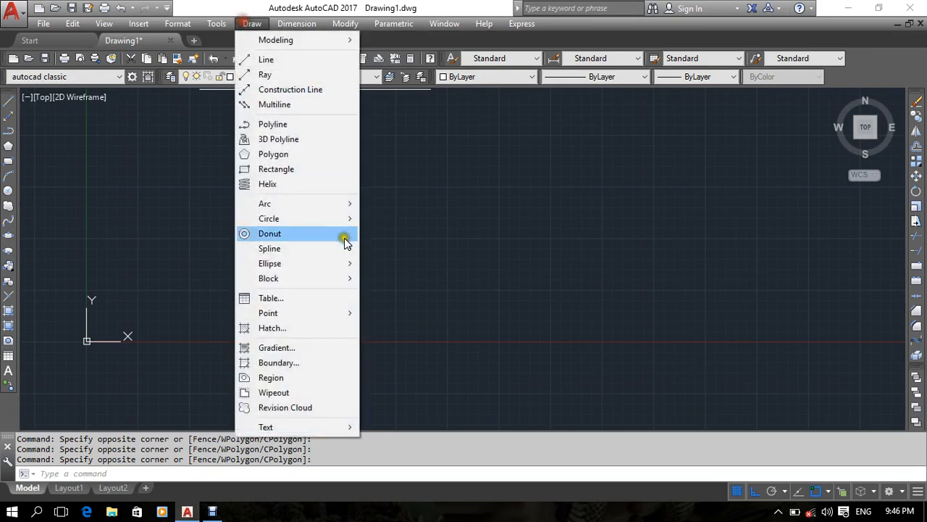
mouse_move(345, 262)
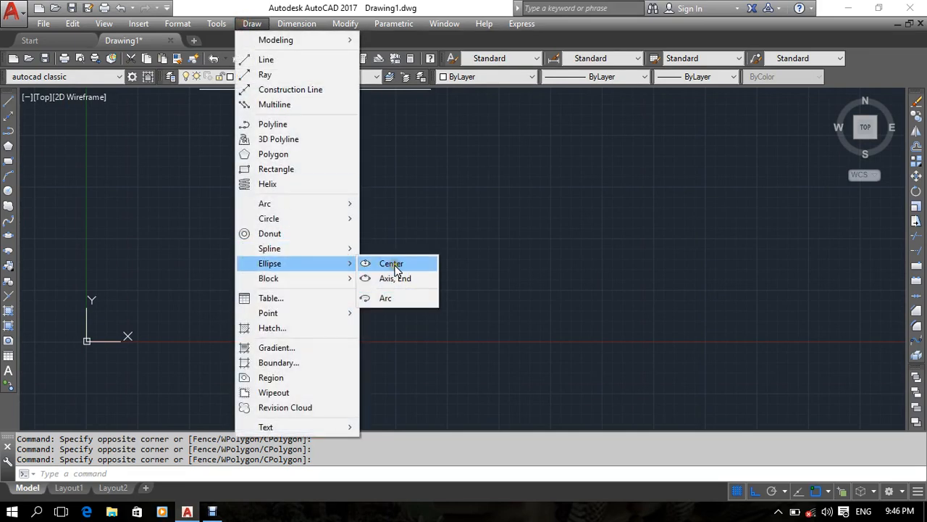
left_click(529, 247)
left_click(407, 331)
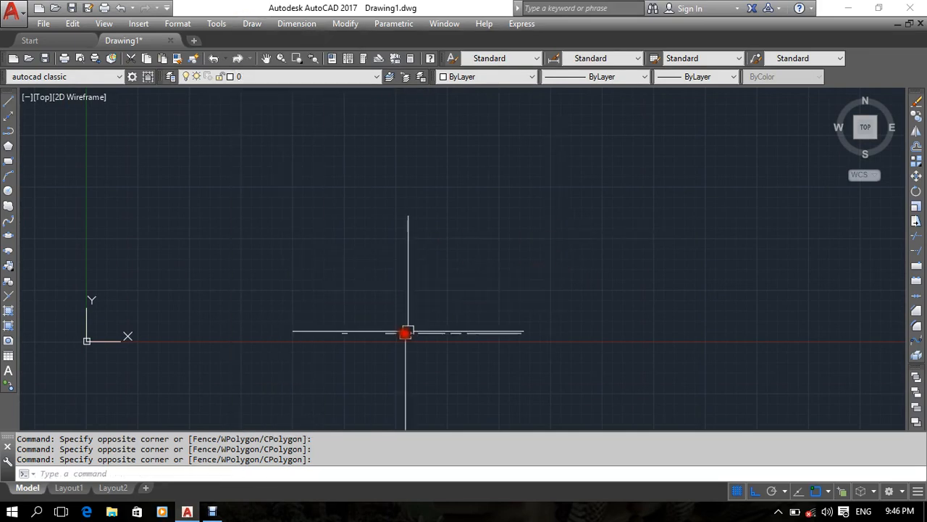
left_click(394, 261)
middle_click_drag(227, 257, 278, 276)
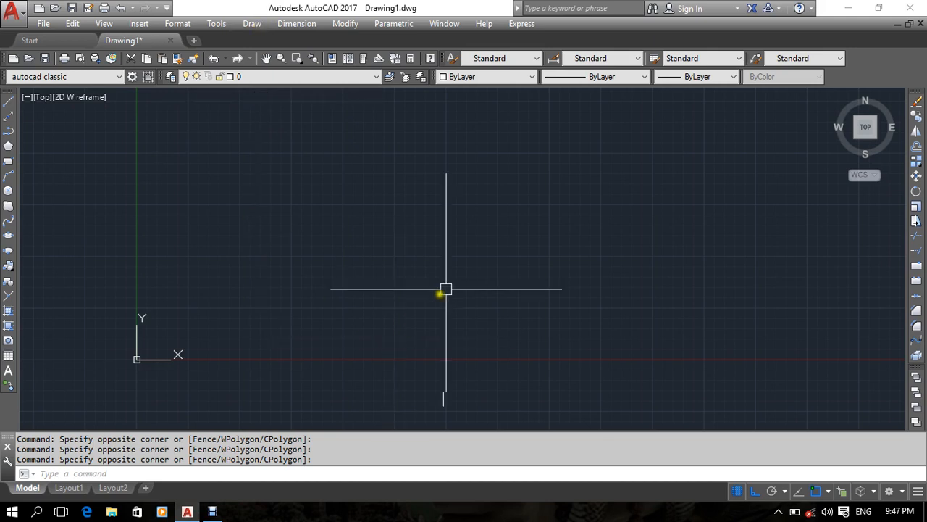
left_click_drag(457, 273, 424, 302)
left_click(424, 302)
left_click(431, 242)
left_click_drag(342, 267, 500, 269)
left_click(251, 23)
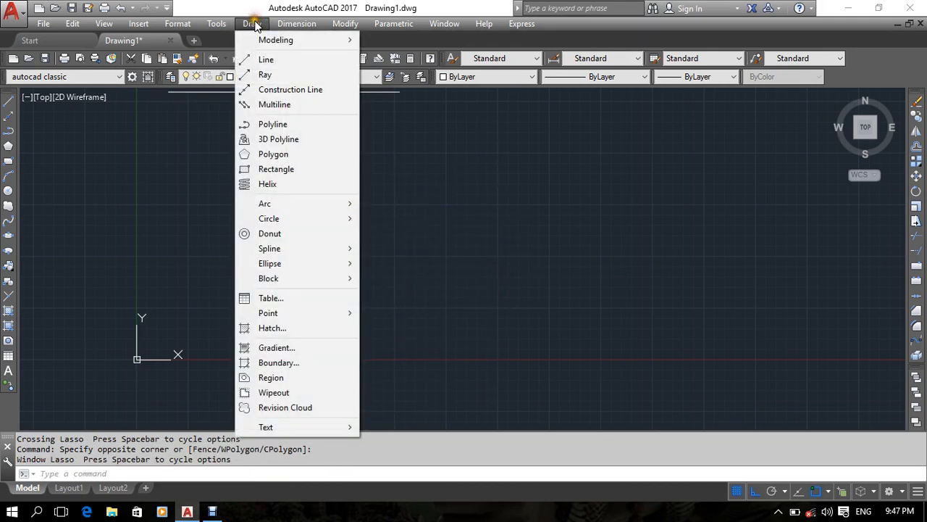
mouse_move(290, 220)
left_click(583, 265)
middle_click_drag(386, 284, 416, 261)
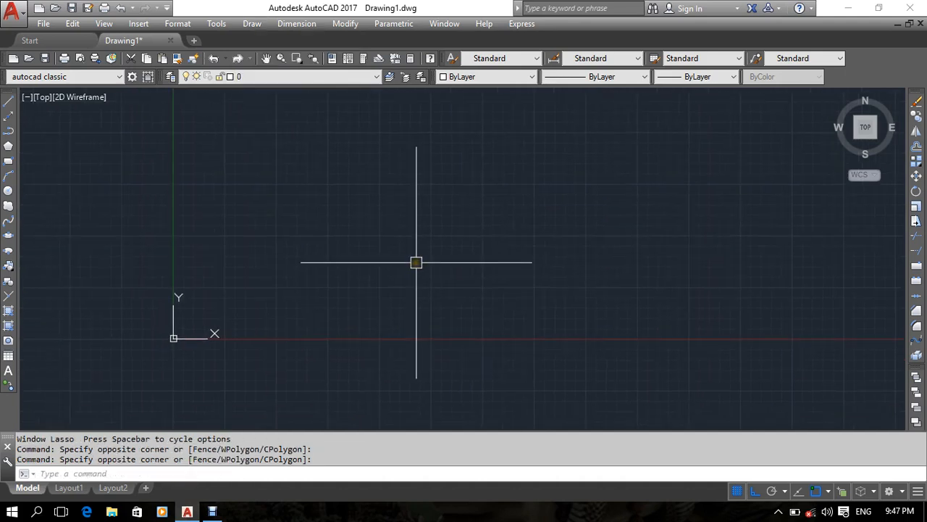
Try to create a polygon with 2 sides
left_click(252, 23)
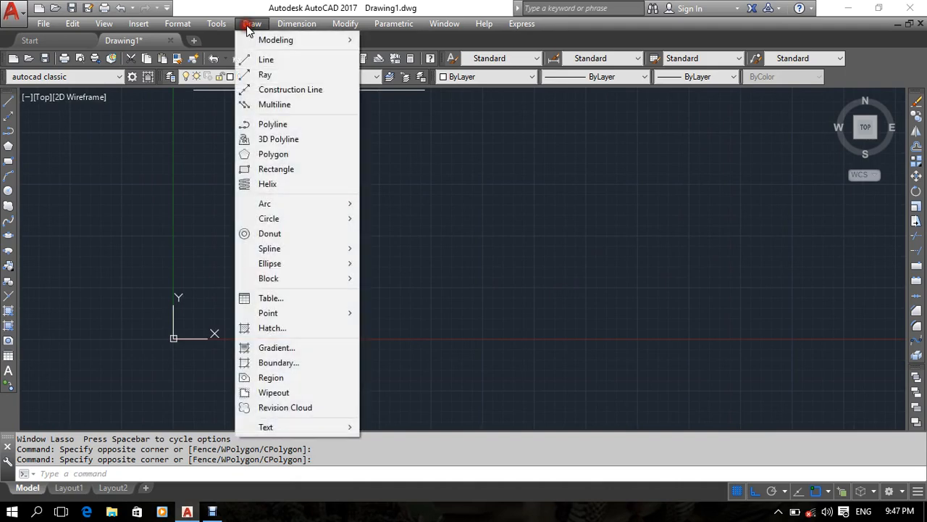
left_click(289, 159)
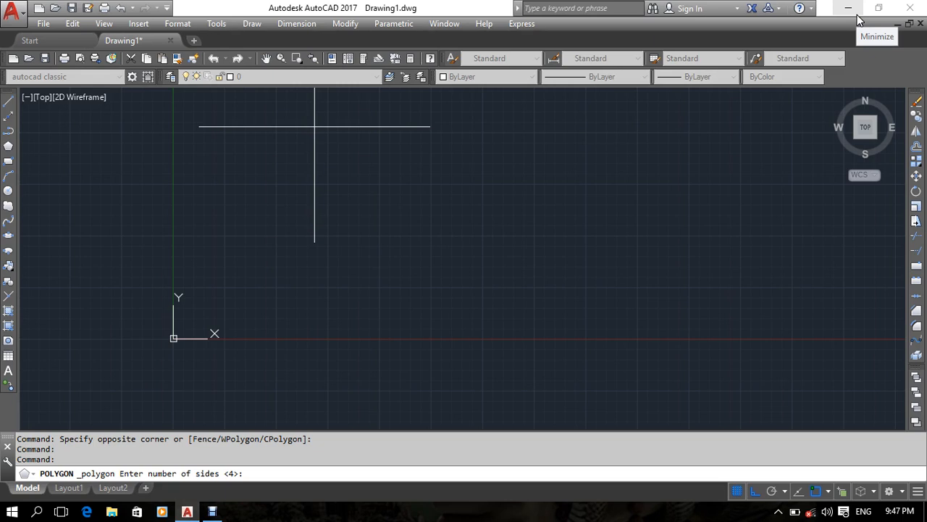
key("Escape")
key("Return")
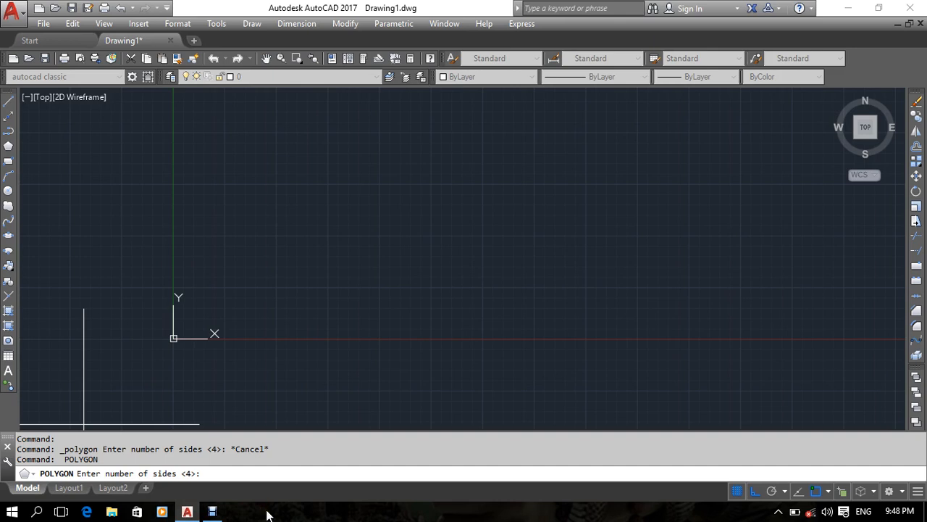
type("2")
key("Return")
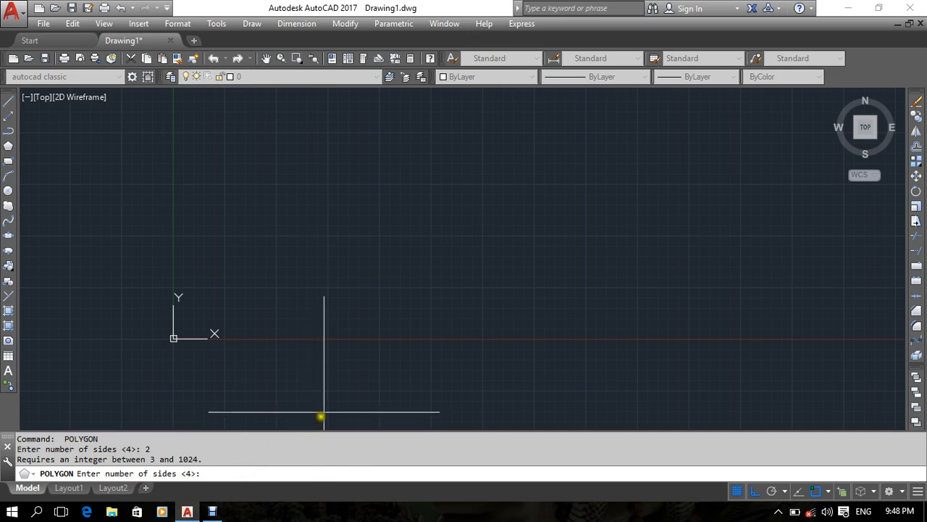
key("Escape")
key("Escape")
key("Escape")
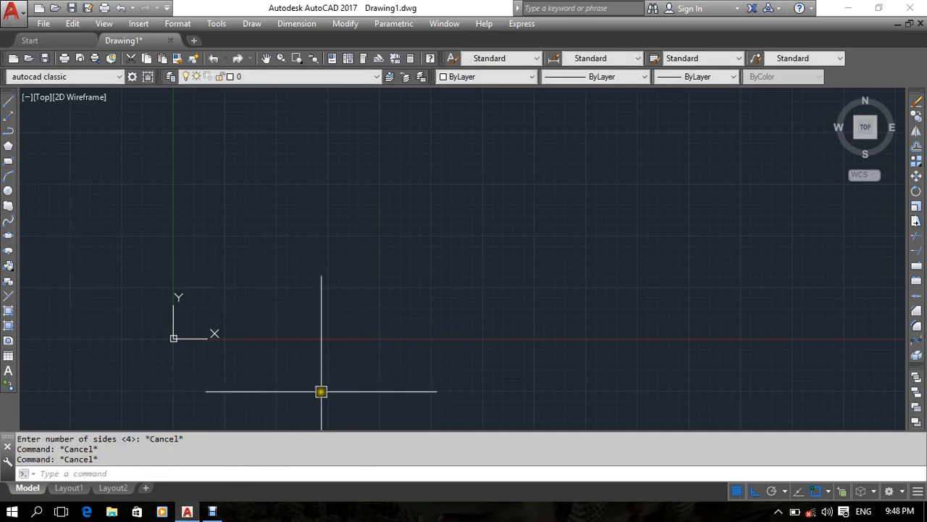
Draw a 50-sided polygon inscribed in a circle, with its center in the open area above the X axis
key("Return")
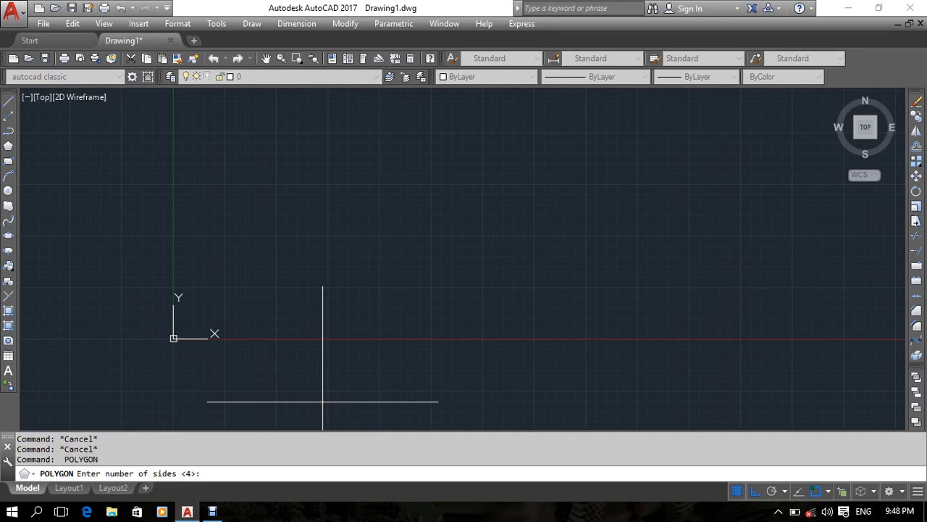
type("50")
key("Return")
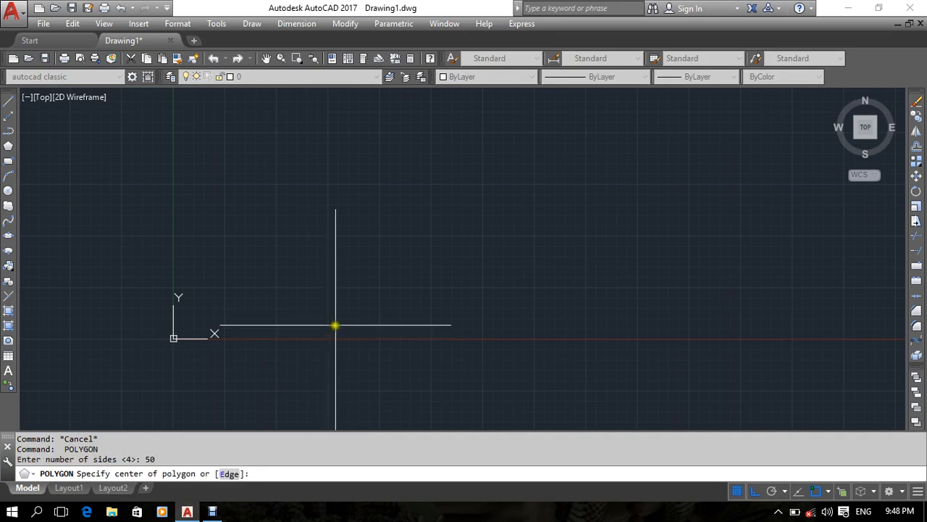
left_click(435, 284)
key("Return")
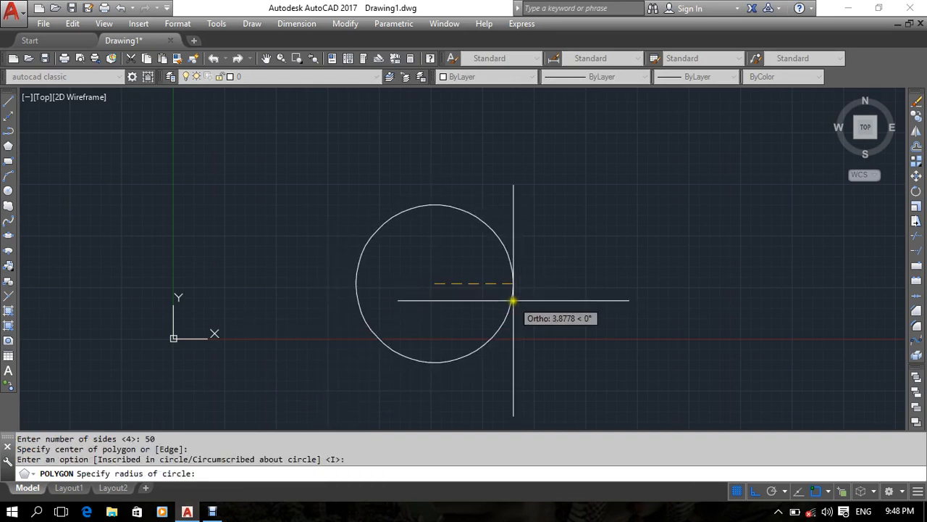
left_click(582, 294)
Select the 50-sided polygon to examine its vertices up close, and erase it
left_click(610, 257)
left_click(333, 332)
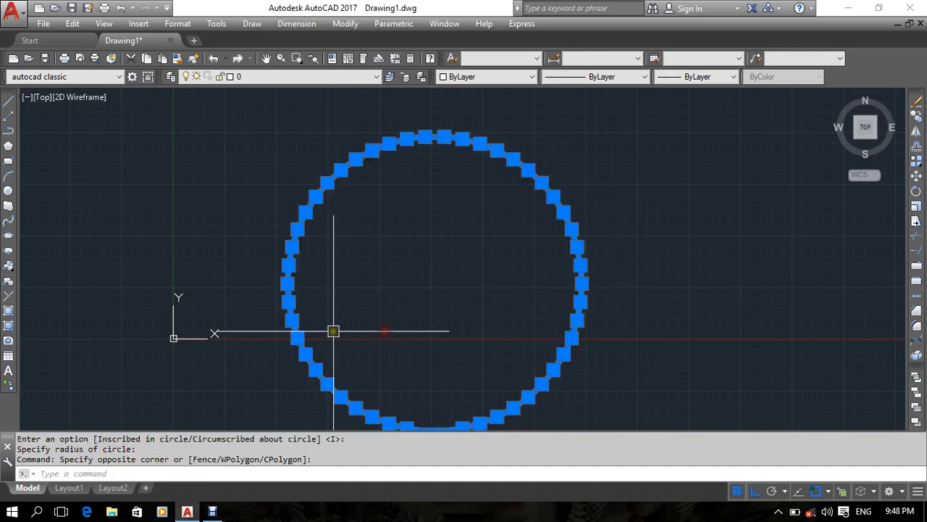
scroll(348, 139, "up", 4)
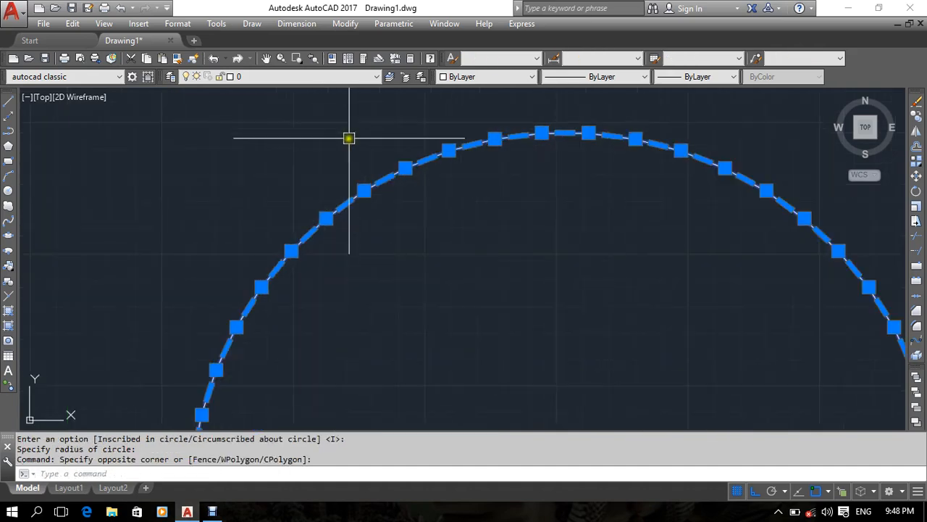
scroll(371, 189, "up", 4)
scroll(370, 189, "down", 5)
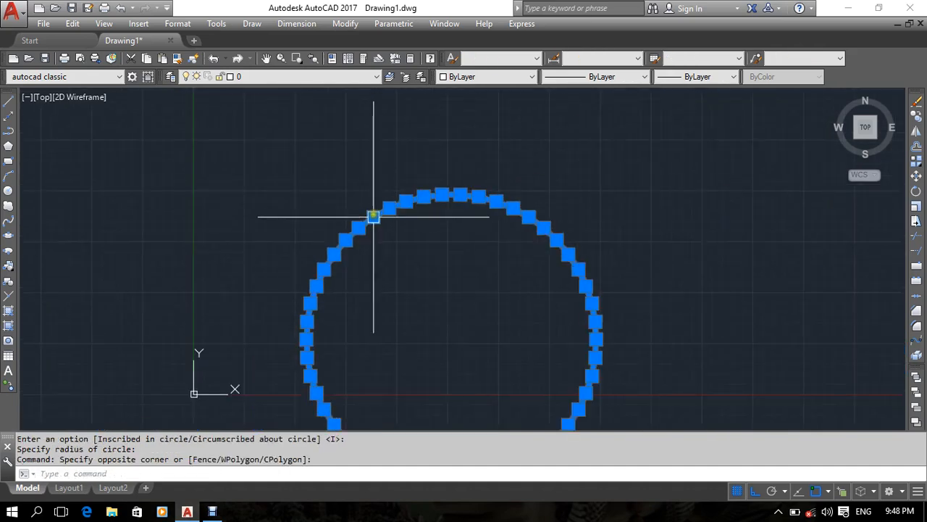
mouse_move(373, 216)
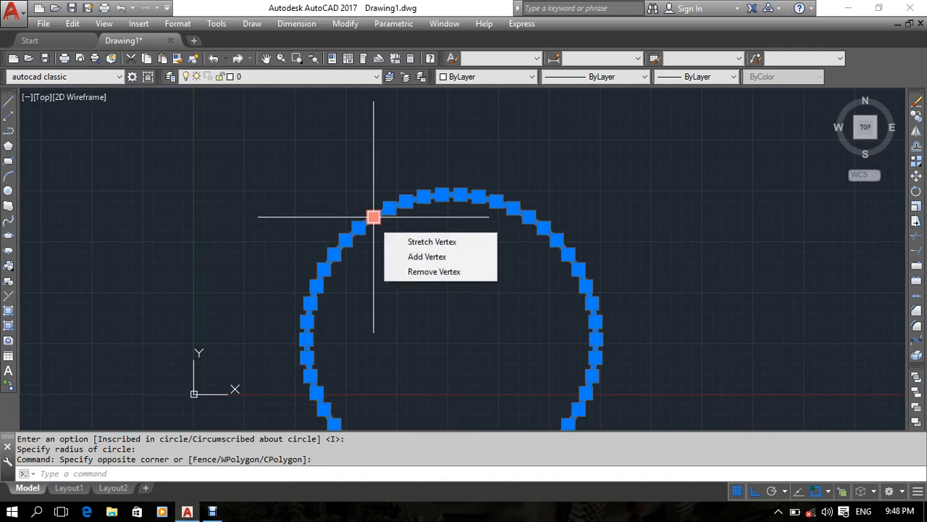
key("Delete")
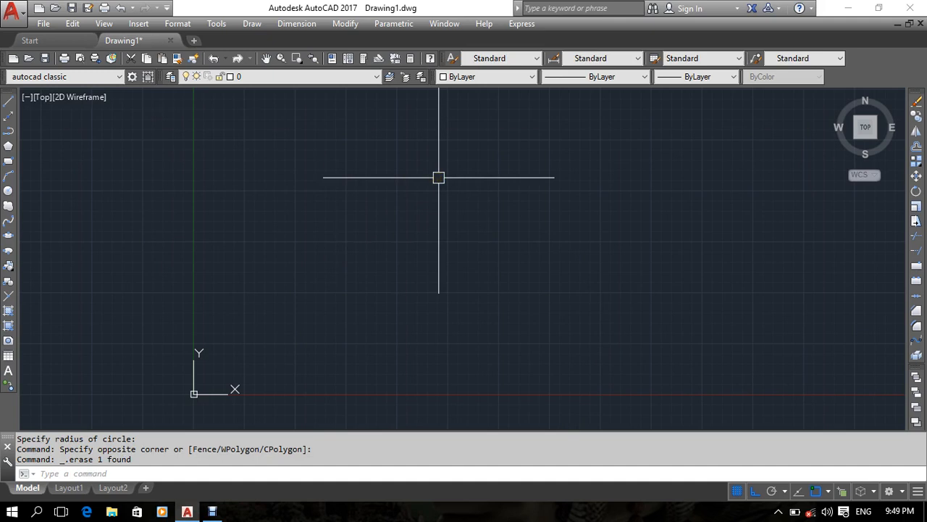
type("c")
key("Return")
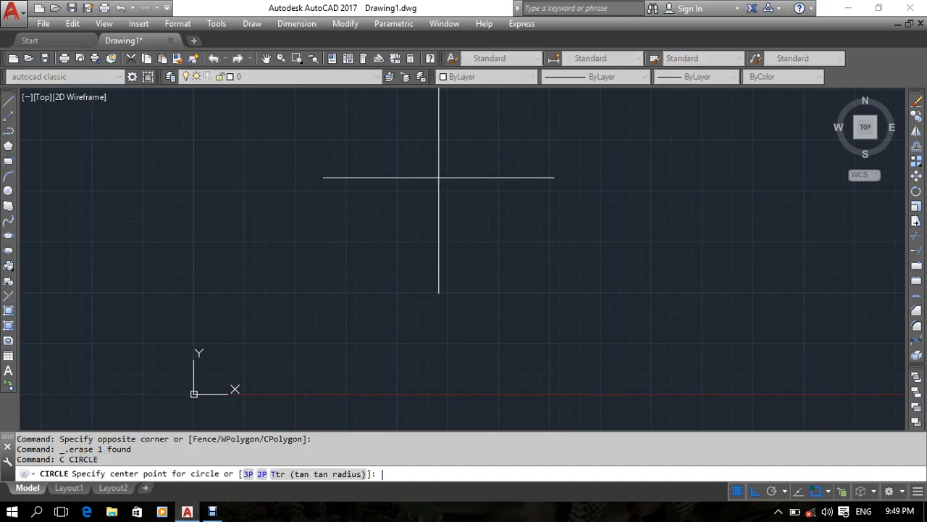
middle_click_drag(346, 317, 373, 280)
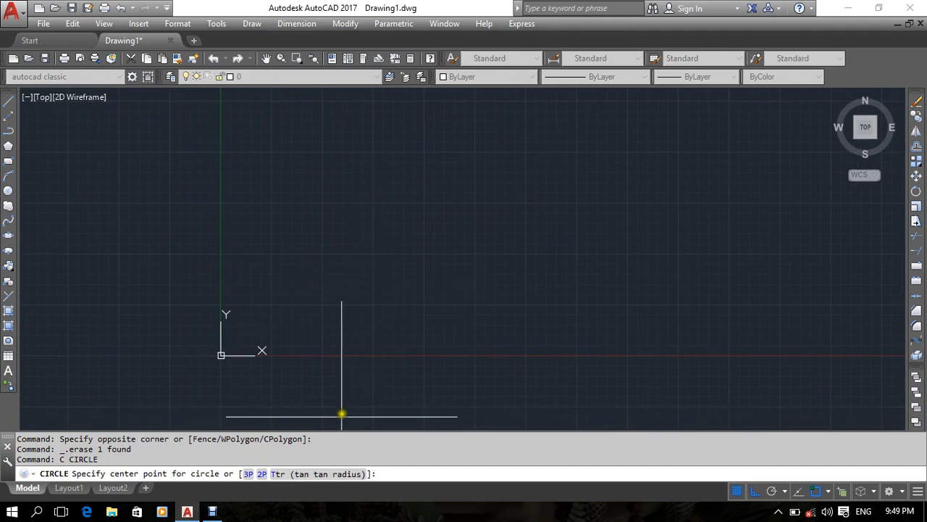
key("Escape")
key("Escape")
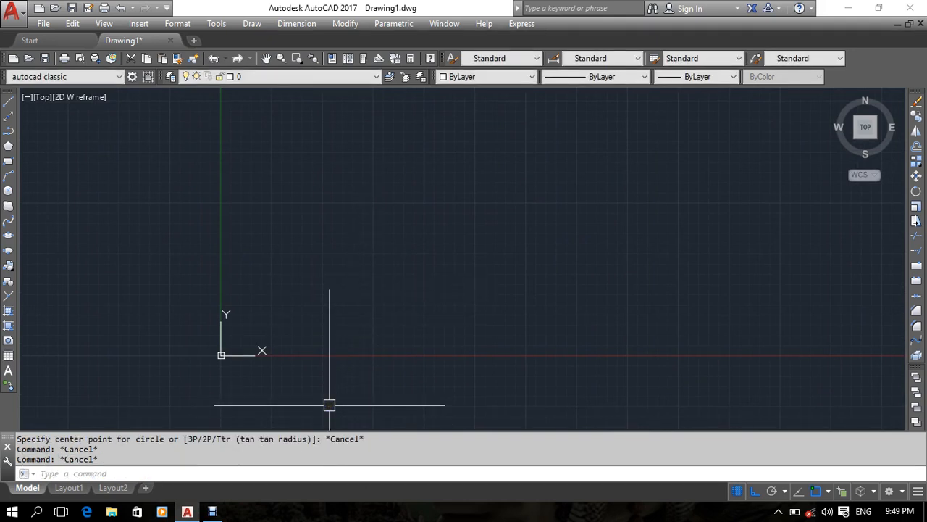
Draw a 6-sided polygon with the Edge option, picking both ends of a horizontal bottom edge above the X axis
type("pol")
key("Return")
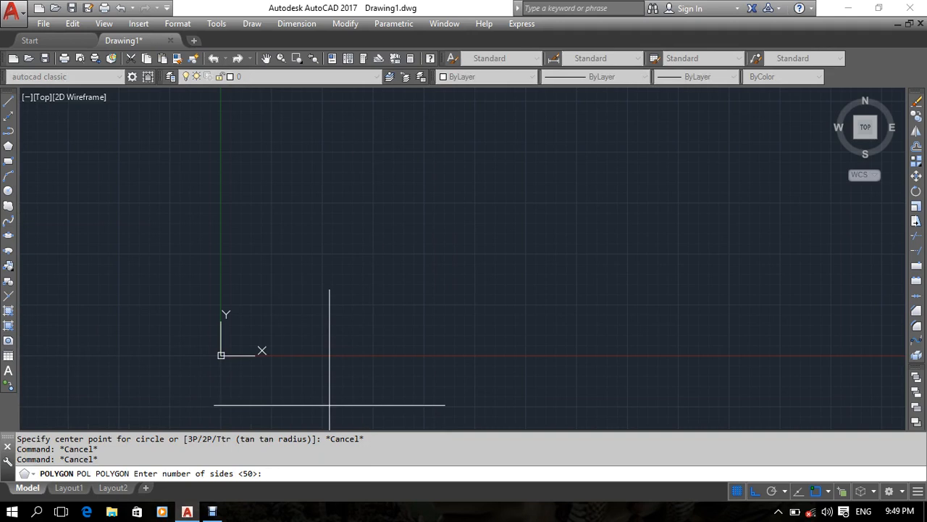
type("6")
key("Return")
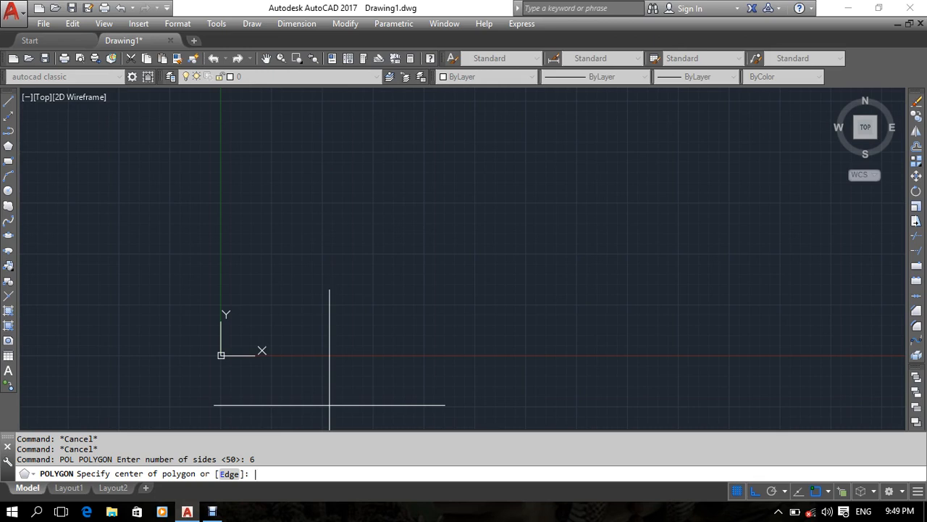
middle_click_drag(402, 271, 257, 313)
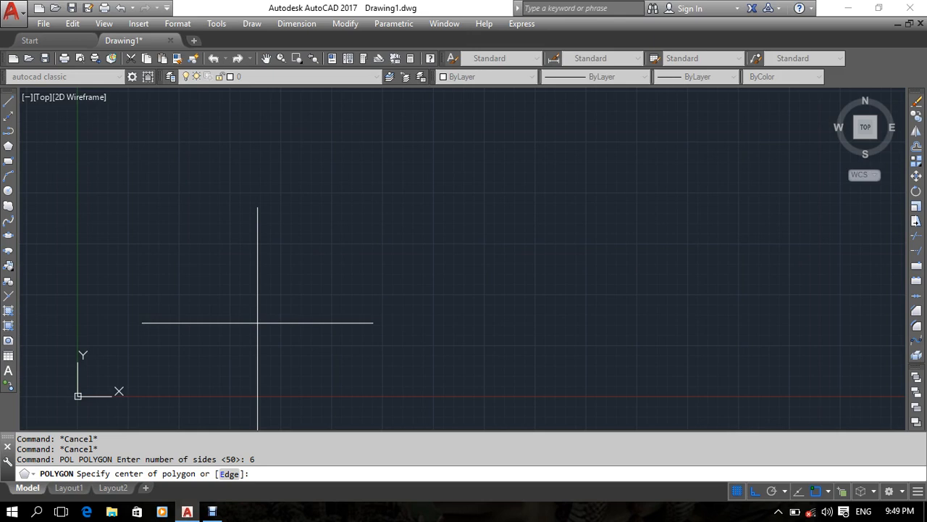
left_click(230, 474)
left_click(332, 365)
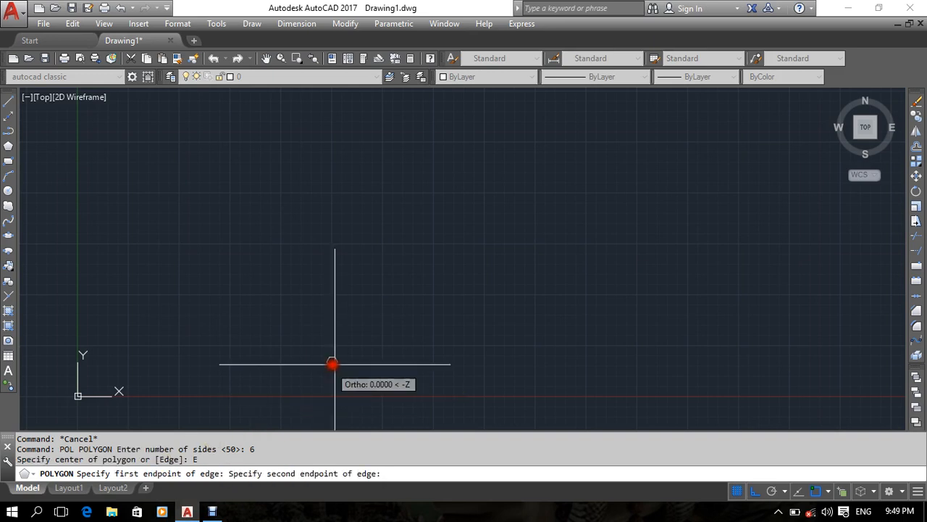
left_click(478, 352)
middle_click_drag(353, 316, 366, 332)
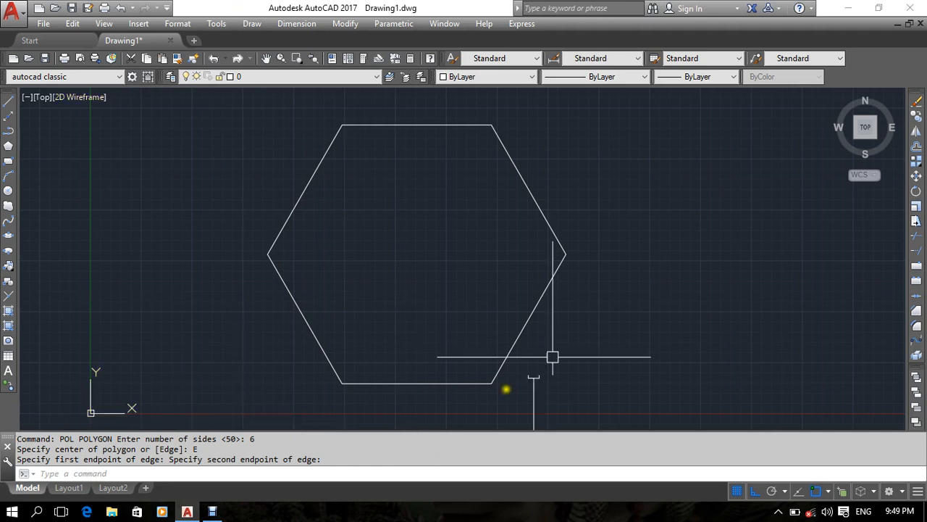
Erase the edge-defined hexagon with a crossing selection
left_click(410, 323)
left_click(202, 374)
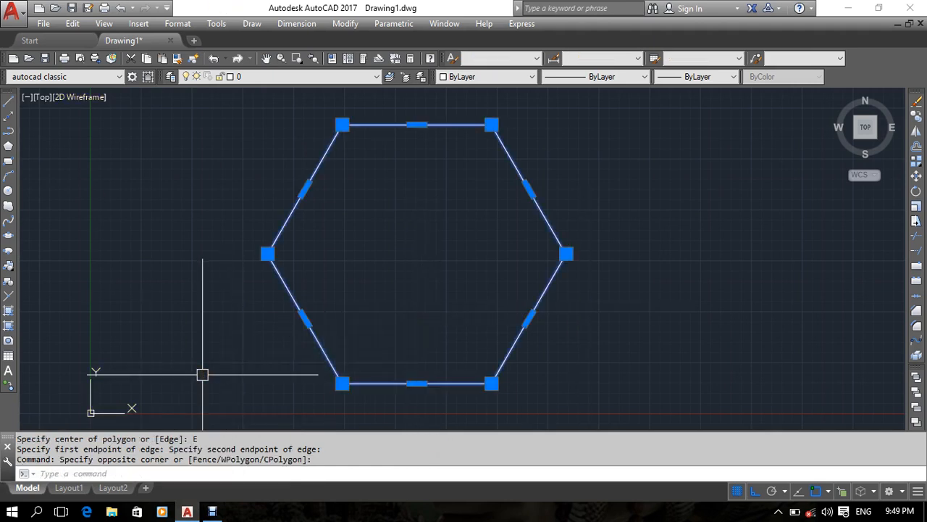
key("Delete")
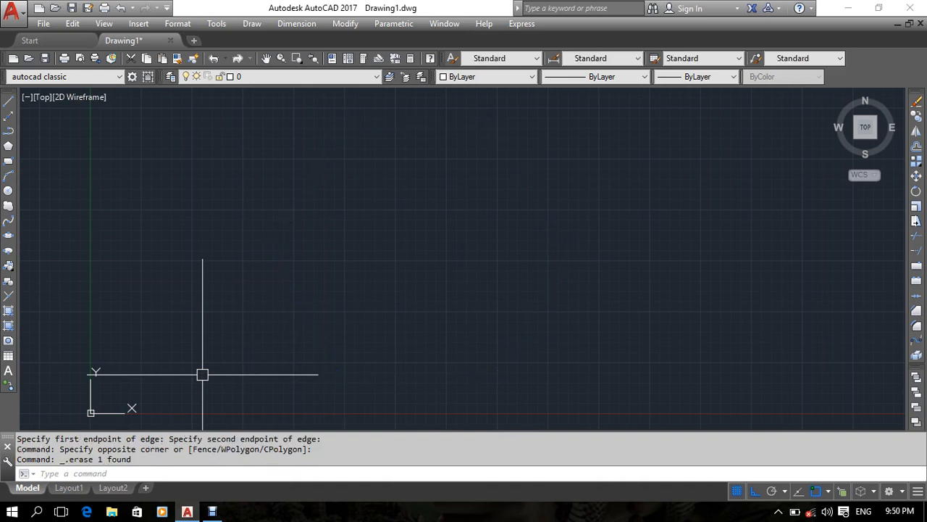
Draw a 6-sided polygon with the Edge option, giving it a horizontal bottom edge 10 units long above the X axis
left_click(8, 145)
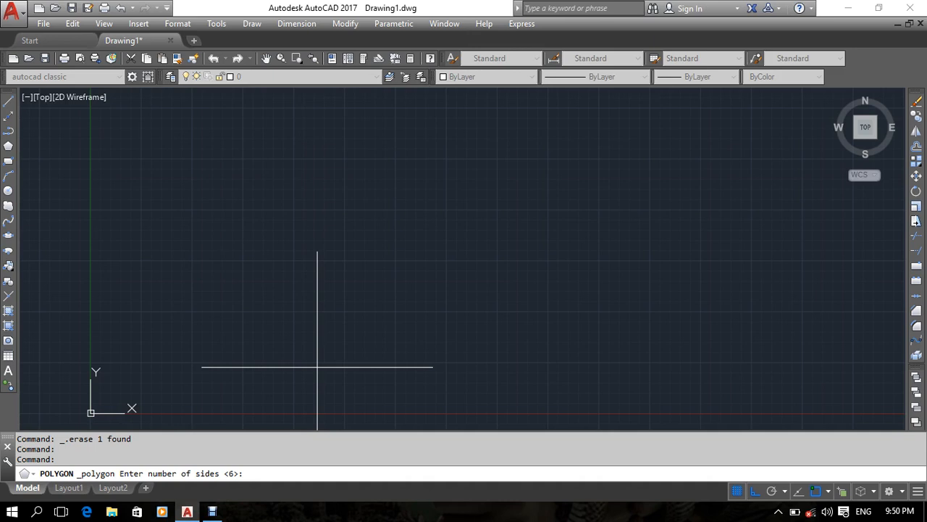
key("Return")
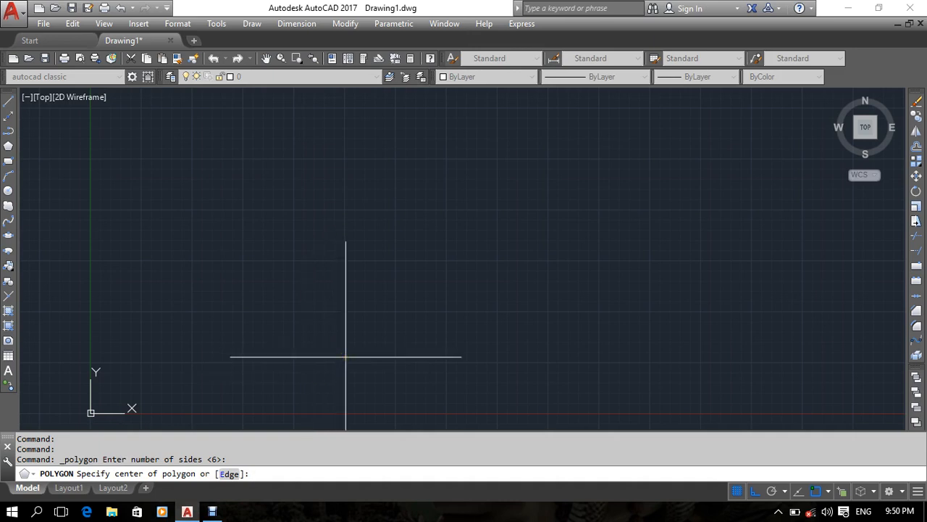
left_click(229, 475)
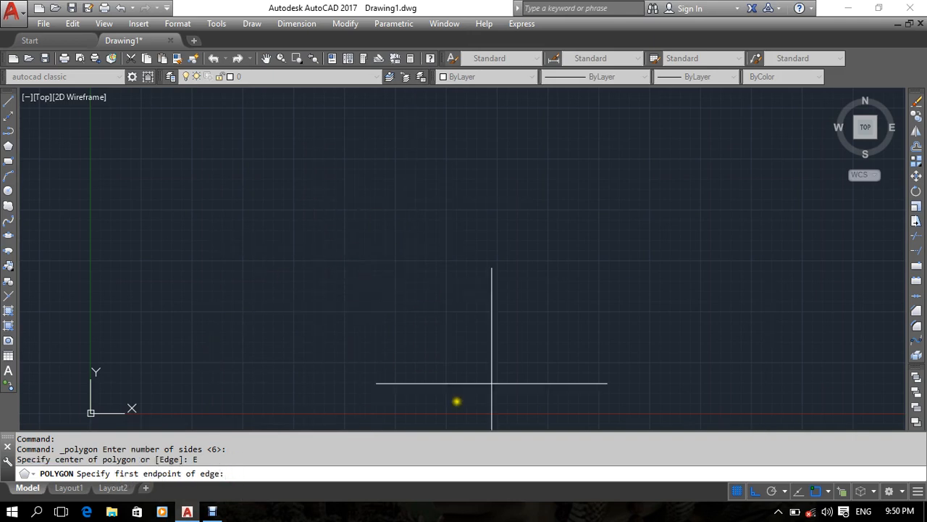
left_click(315, 295)
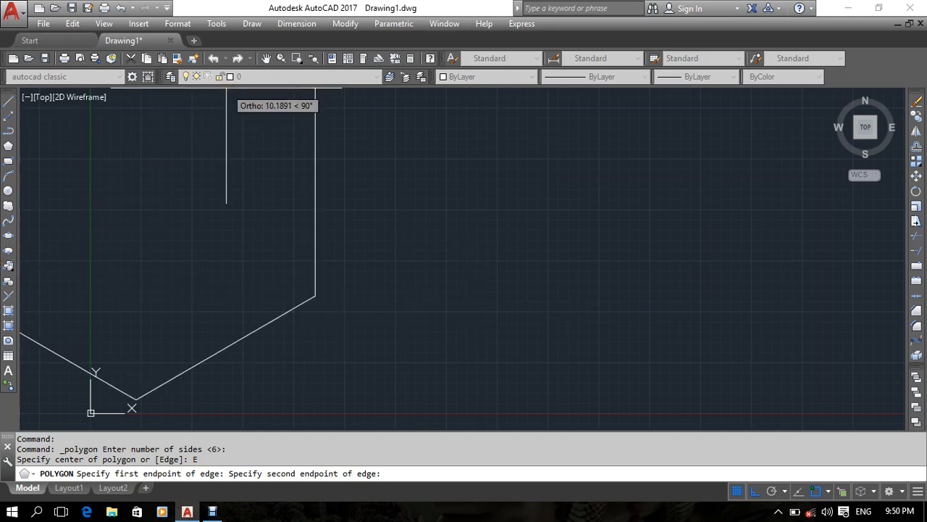
scroll(459, 227, "down", 2)
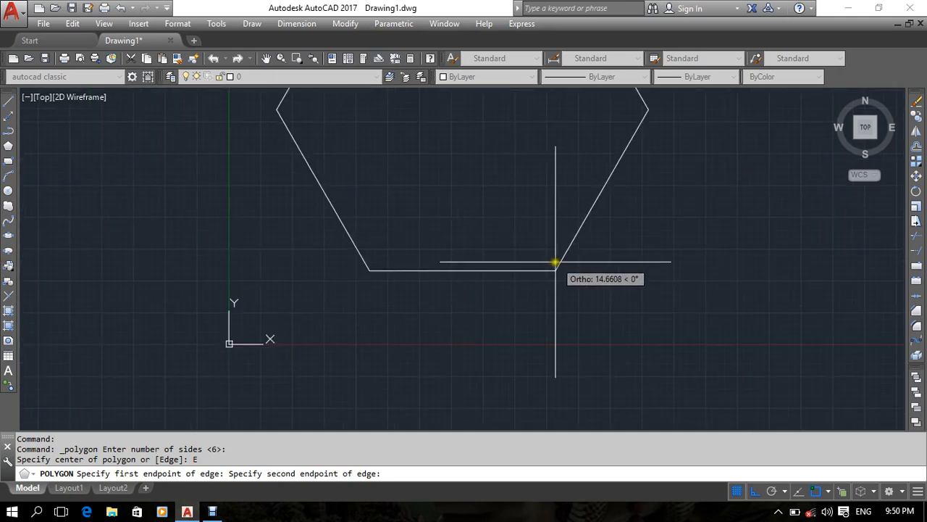
scroll(539, 268, "down", 2)
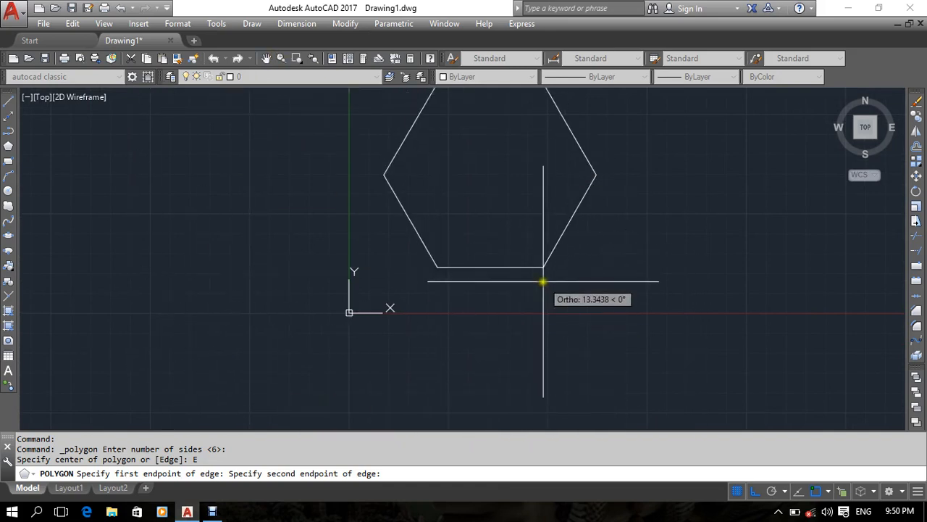
middle_click_drag(540, 273, 429, 338)
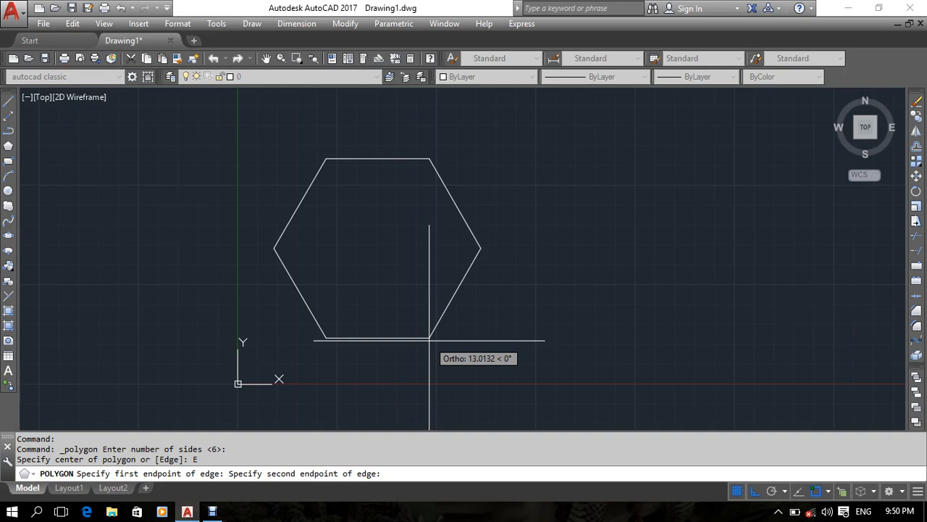
type("10")
key("Return")
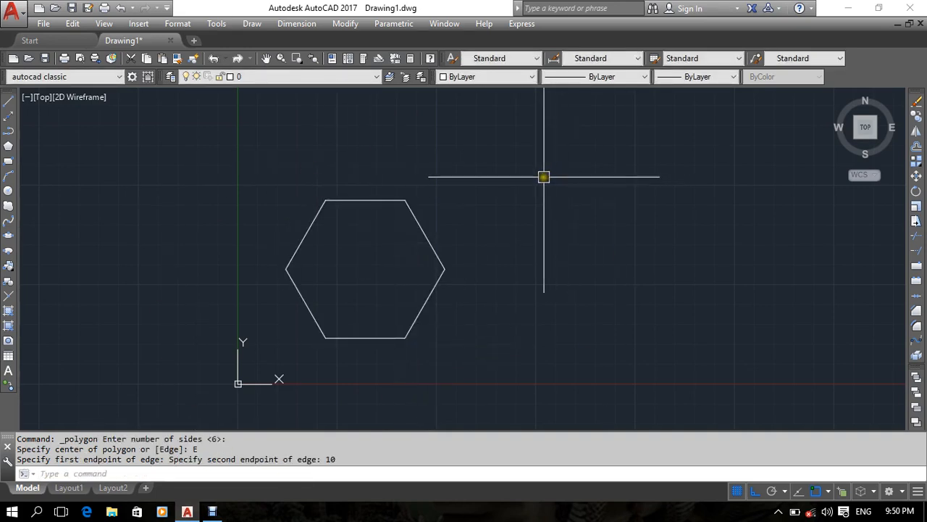
middle_click_drag(548, 283, 406, 304)
scroll(406, 304, "up", 2)
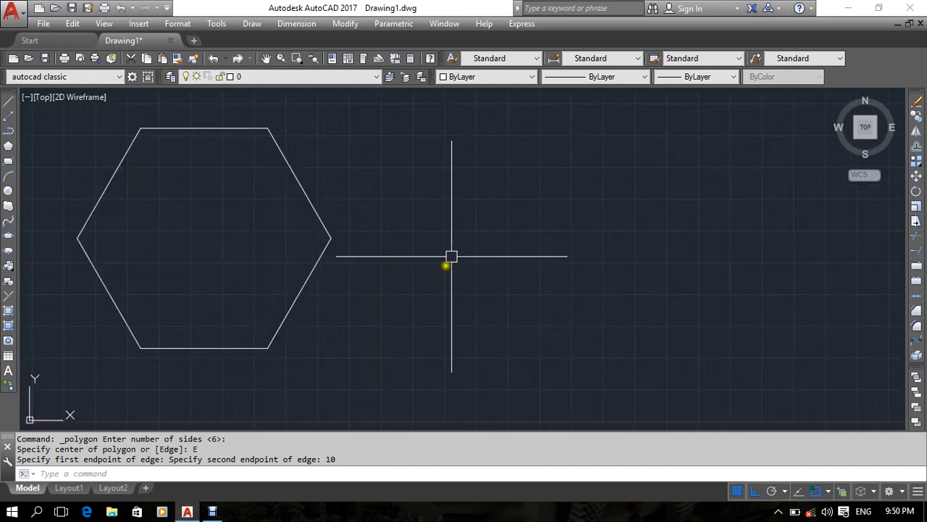
middle_click_drag(452, 256, 468, 267)
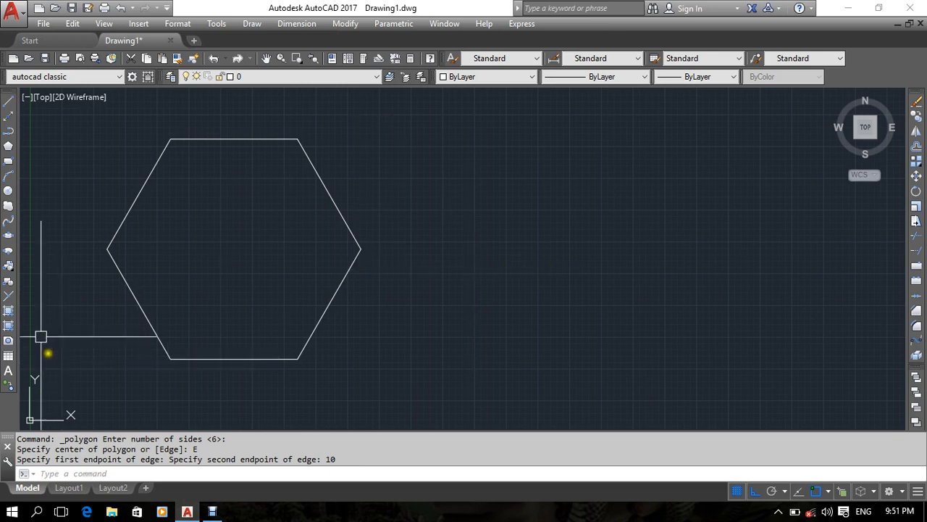
Draw a circle of radius 10 in the open area to the right of the hexagon
left_click(8, 190)
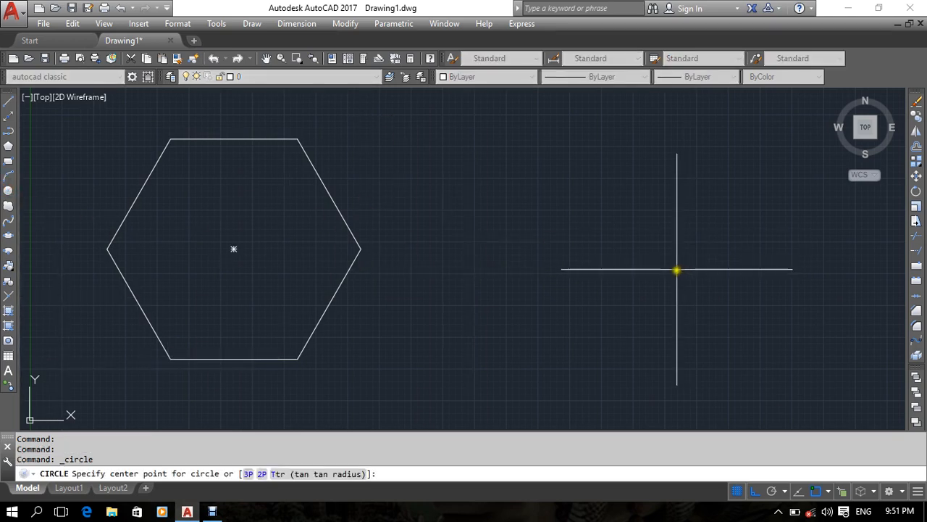
left_click(668, 264)
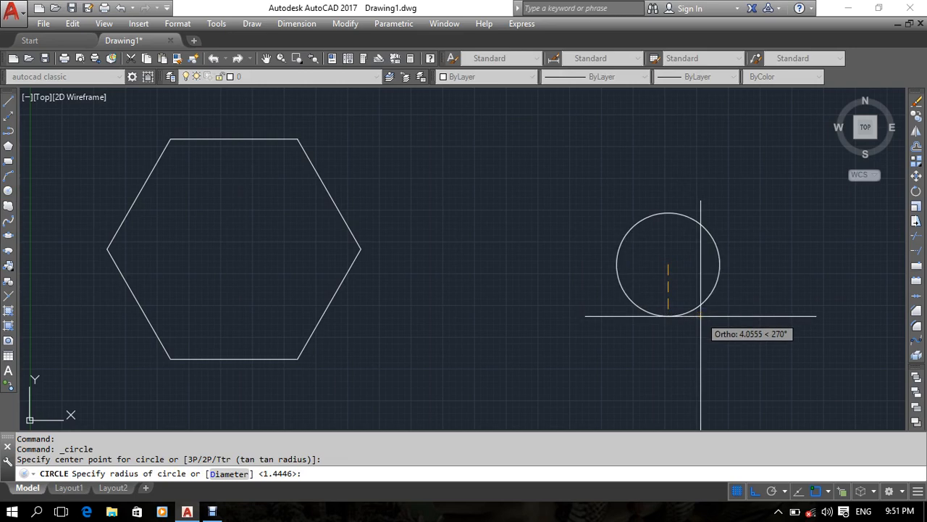
type("10")
key("Return")
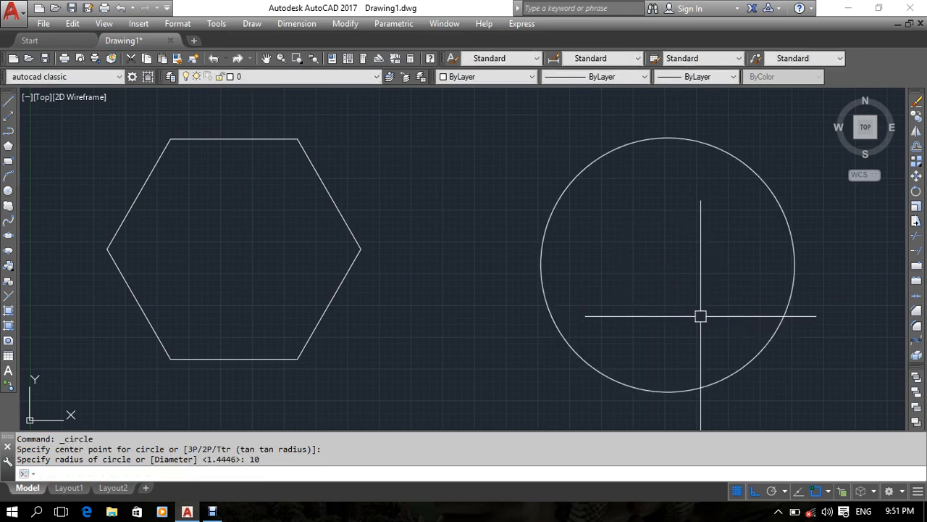
Draw a 6-sided polygon centered on the circle's center, using the Inscribed in circle option with radius 10
mouse_move(399, 236)
middle_mouse_down()
mouse_move(441, 302)
mouse_move(373, 239)
mouse_move(393, 300)
mouse_move(401, 291)
middle_mouse_up()
type("pol")
key("Return")
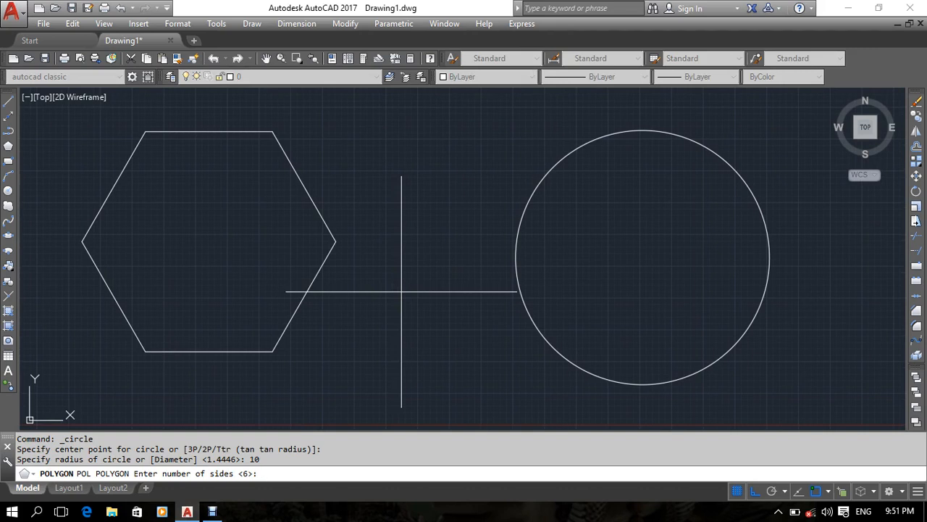
key("Return")
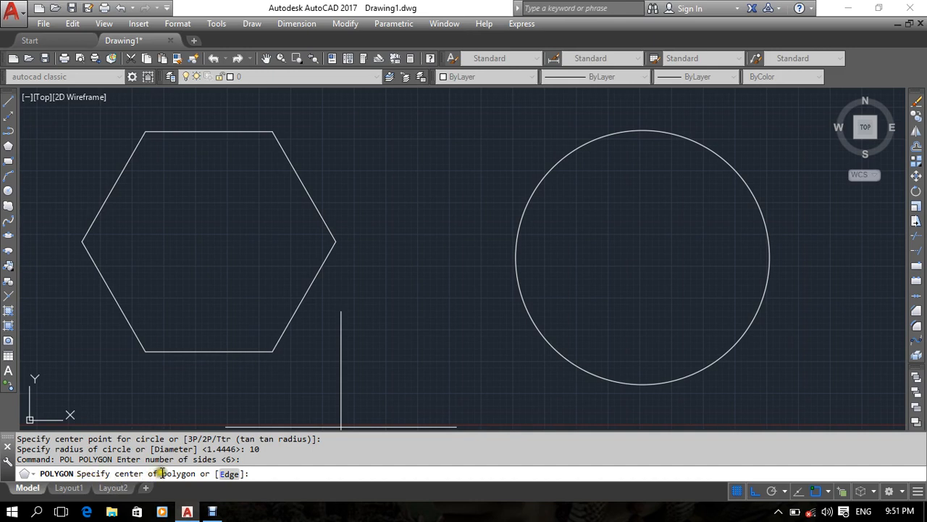
left_click(643, 256)
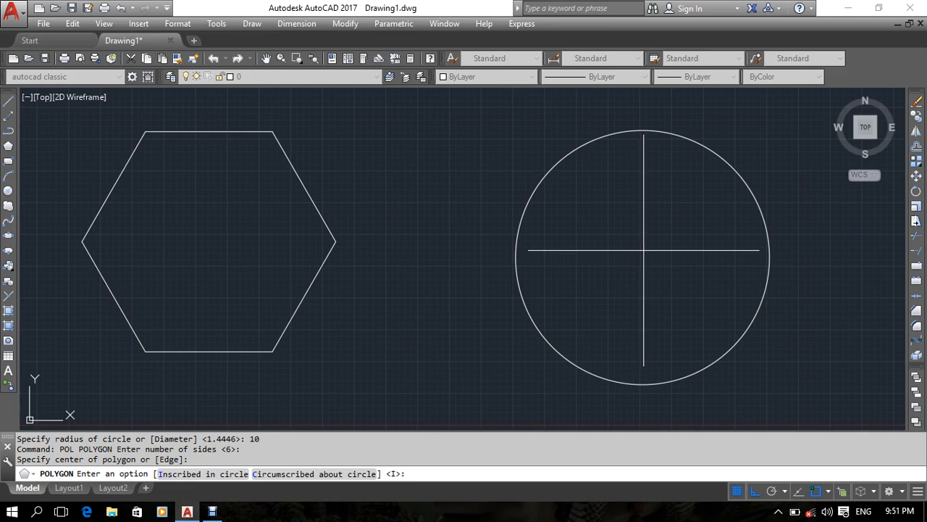
middle_click_drag(662, 269, 600, 259)
left_click(255, 474)
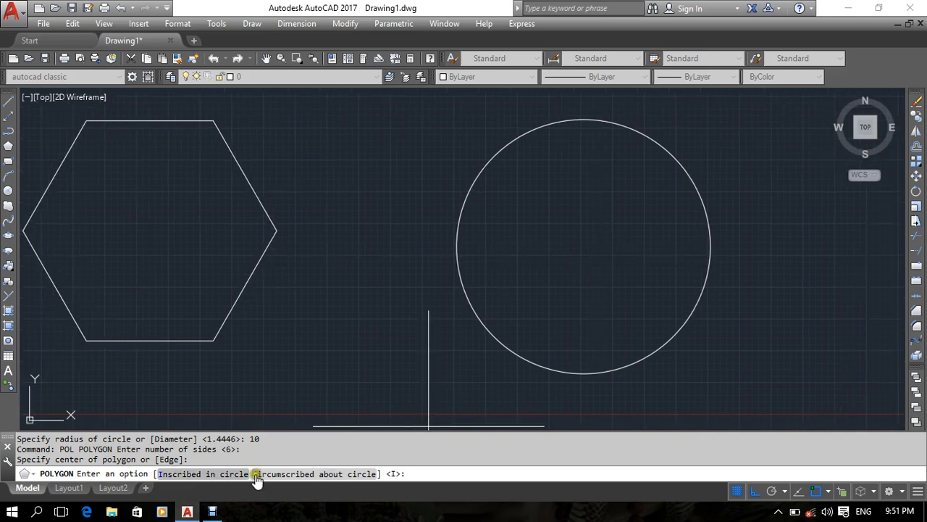
left_click(190, 475)
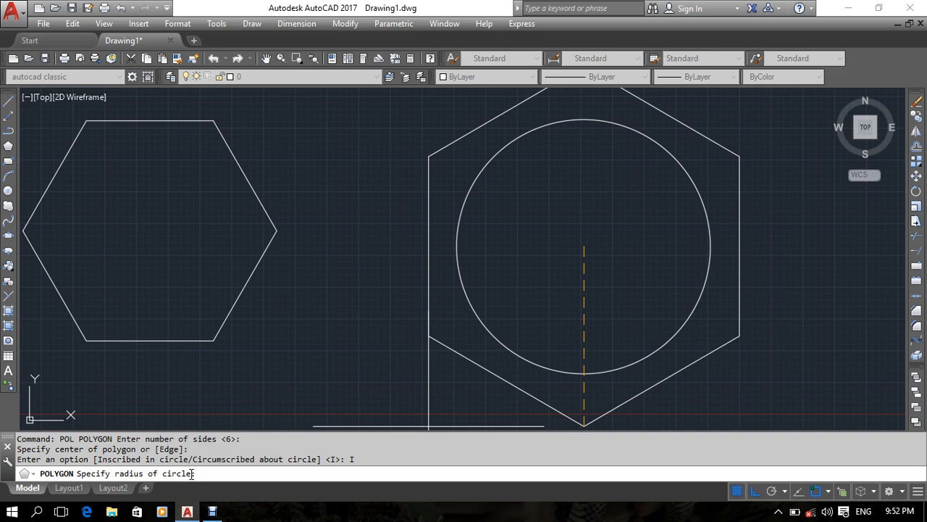
type("10")
key("Return")
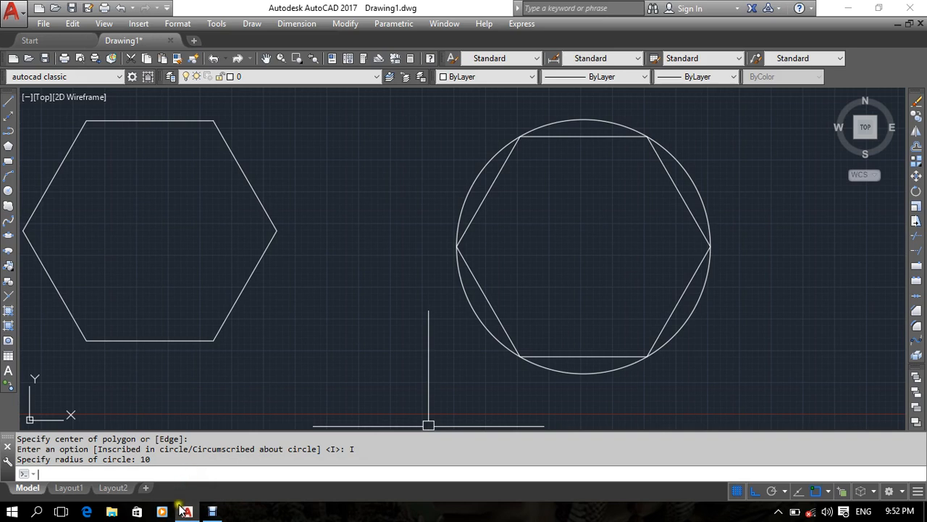
Undo the hexagon drawn inside the circle
mouse_move(179, 514)
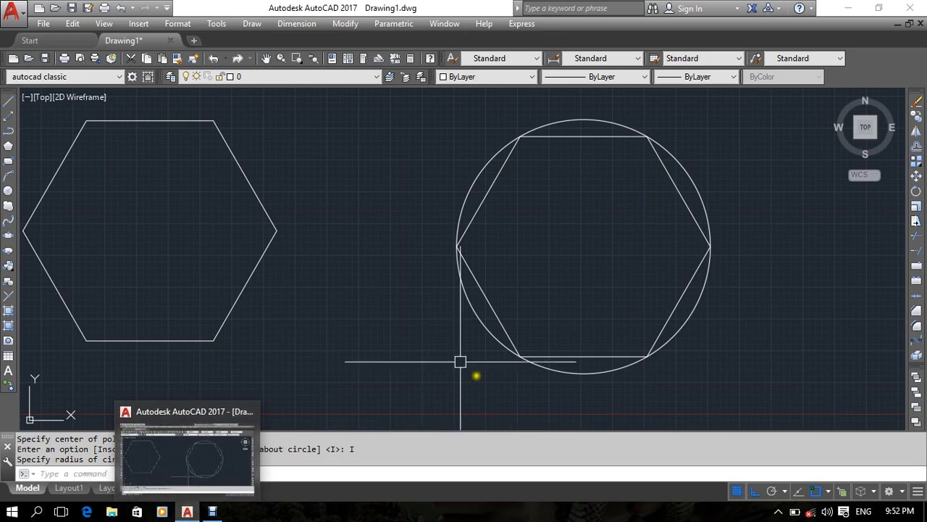
mouse_move(493, 327)
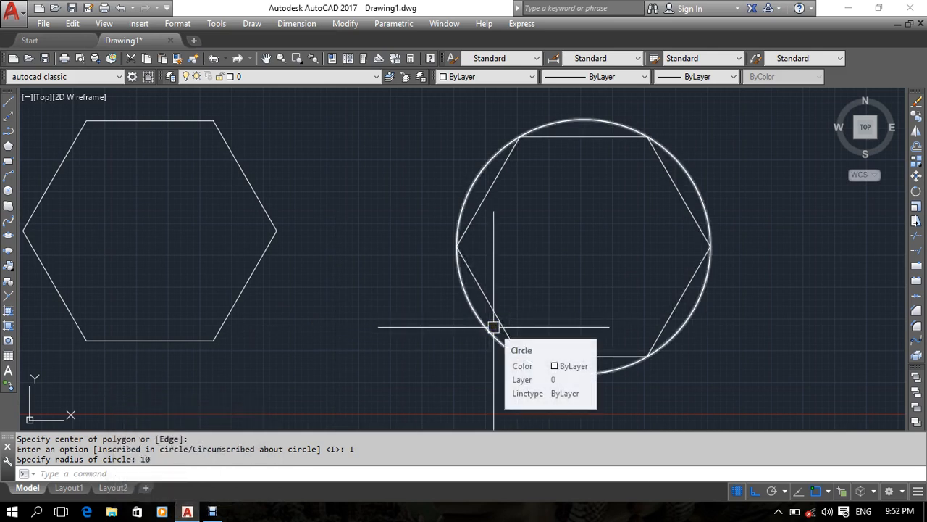
key("ctrl+z")
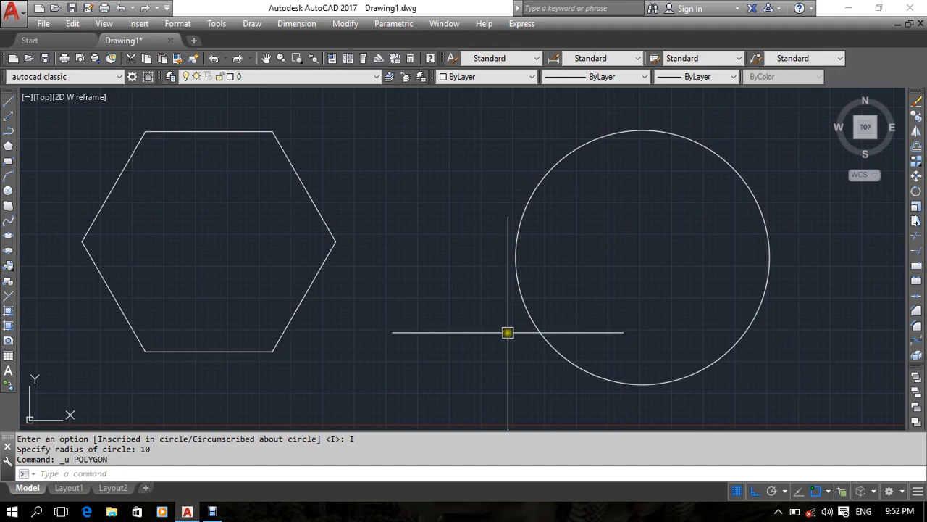
Draw a 6-sided polygon inscribed in the circle, centered on its center, with a vertex at the circle's bottom quadrant
type("pol")
key("Return")
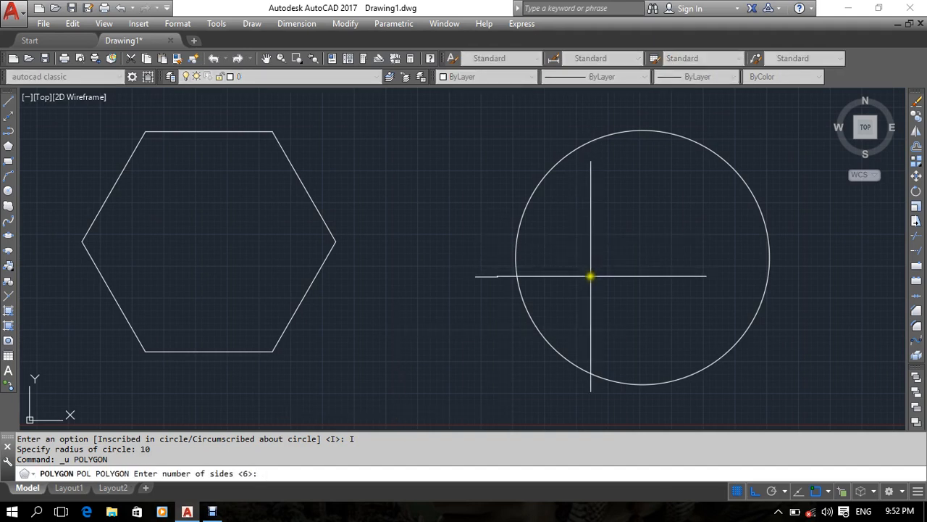
key("Return")
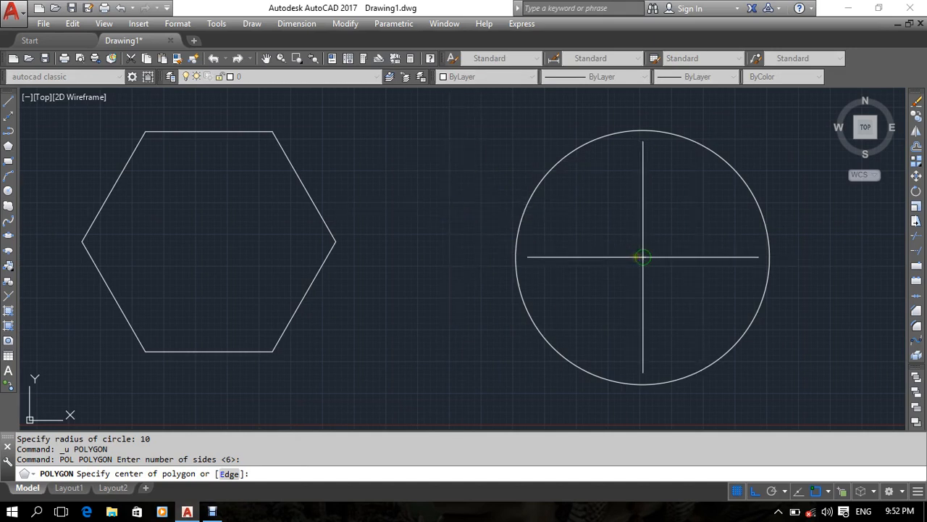
left_click(636, 257)
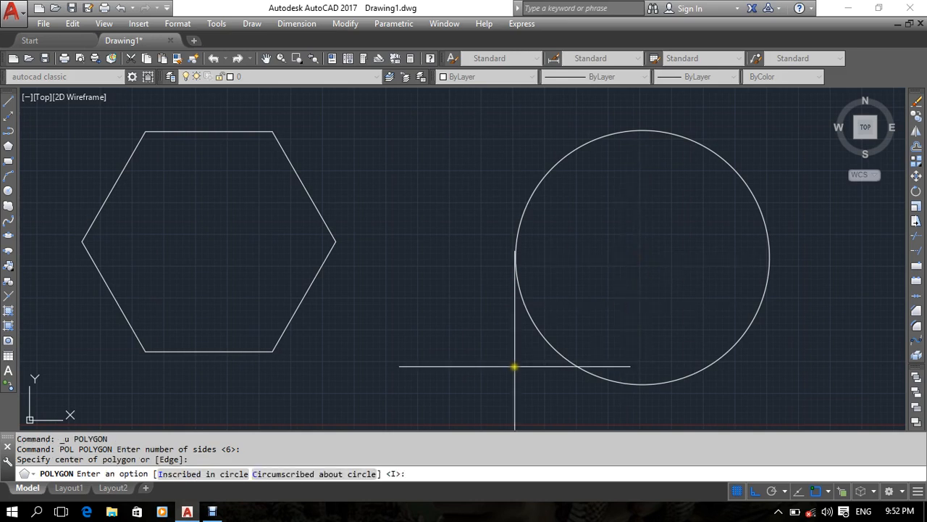
left_click(221, 473)
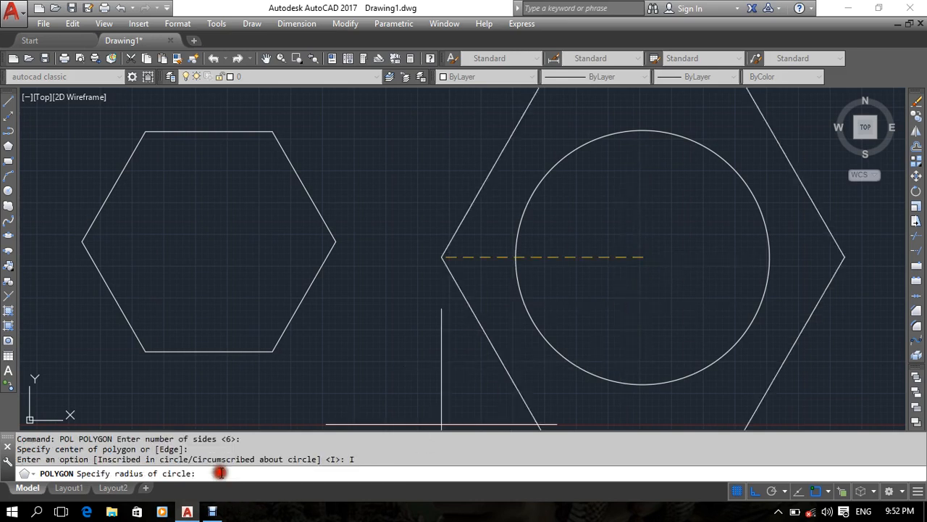
left_click(643, 384)
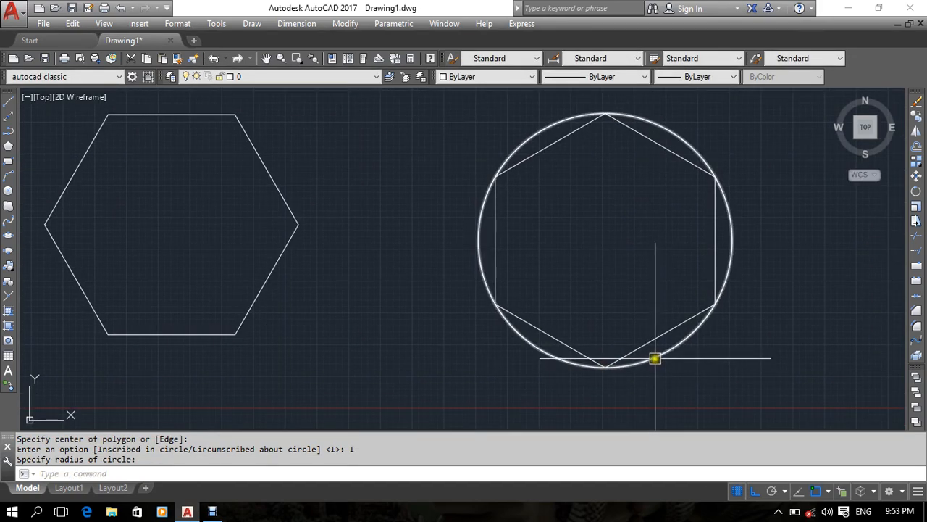
scroll(582, 341, "down", 4)
scroll(596, 327, "up", 2)
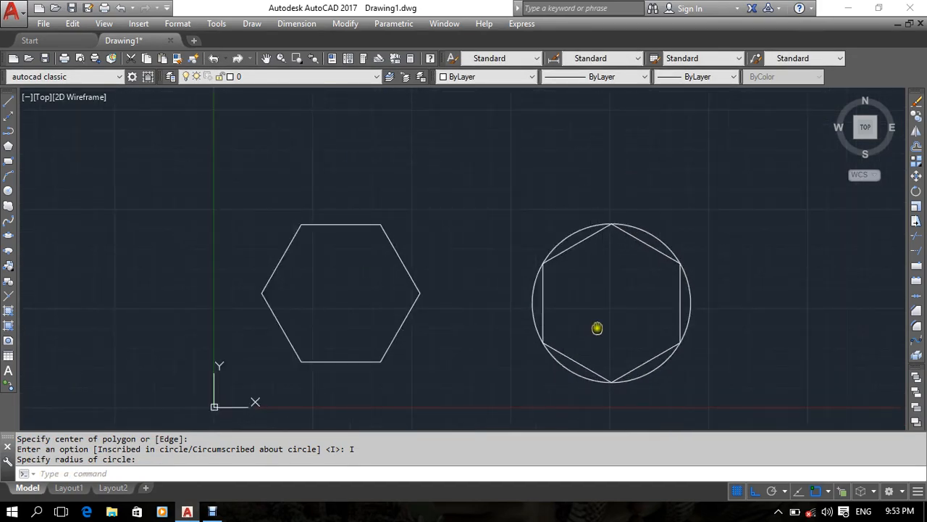
Draw a circle, sized freehand, in the open area above the two existing figures
left_click(8, 191)
left_click(545, 147)
left_click(587, 217)
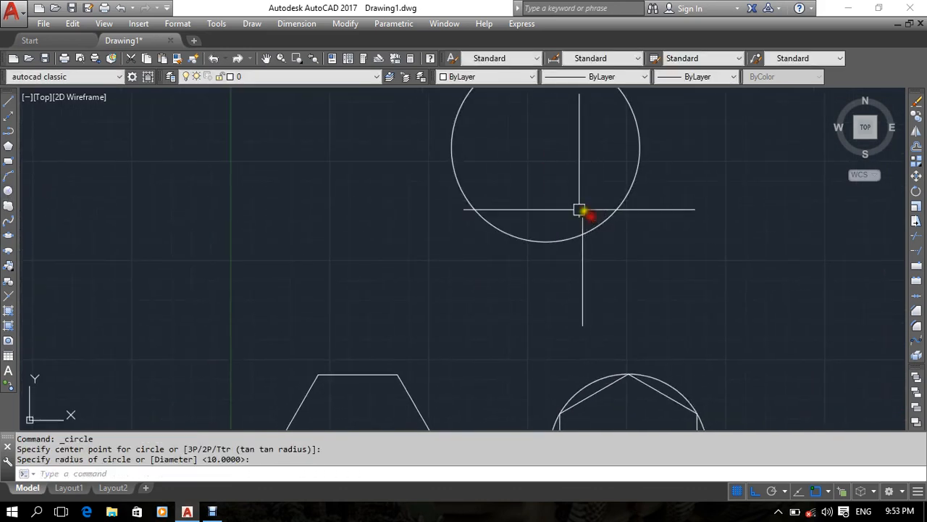
mouse_move(555, 205)
middle_mouse_down()
mouse_move(513, 258)
mouse_move(499, 261)
mouse_move(508, 272)
middle_mouse_up()
Draw a 6-sided polygon inscribed in the new circle, centered on its center, with a vertex at the circle's bottom quadrant
type("po")
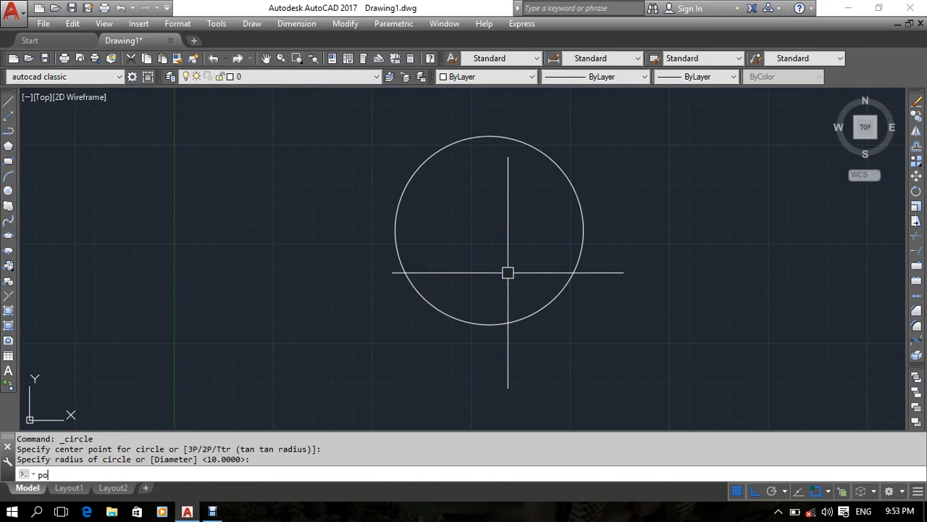
type("l")
key("Return")
key("Return")
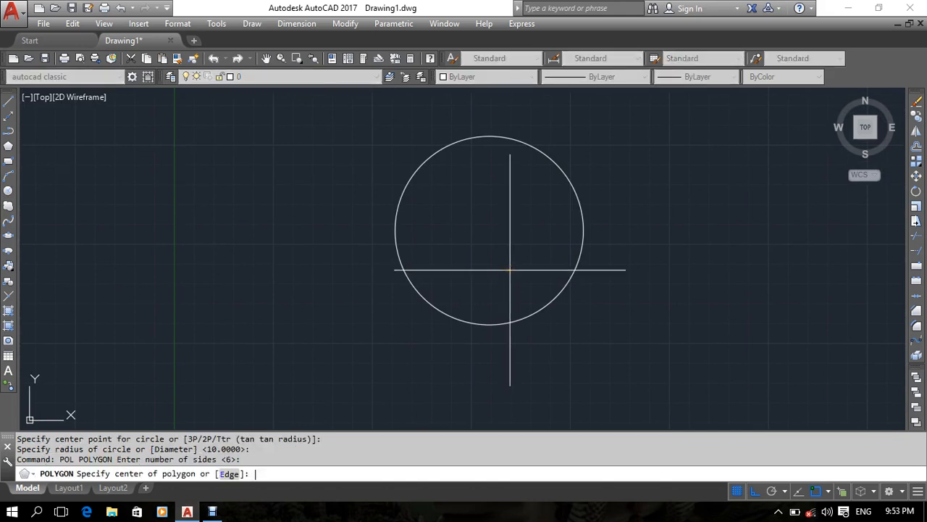
left_click(490, 231)
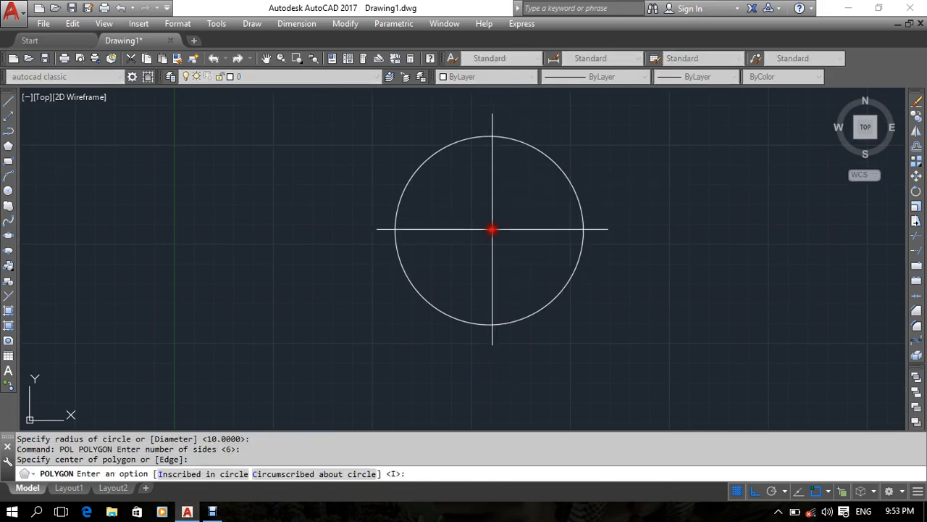
left_click(216, 475)
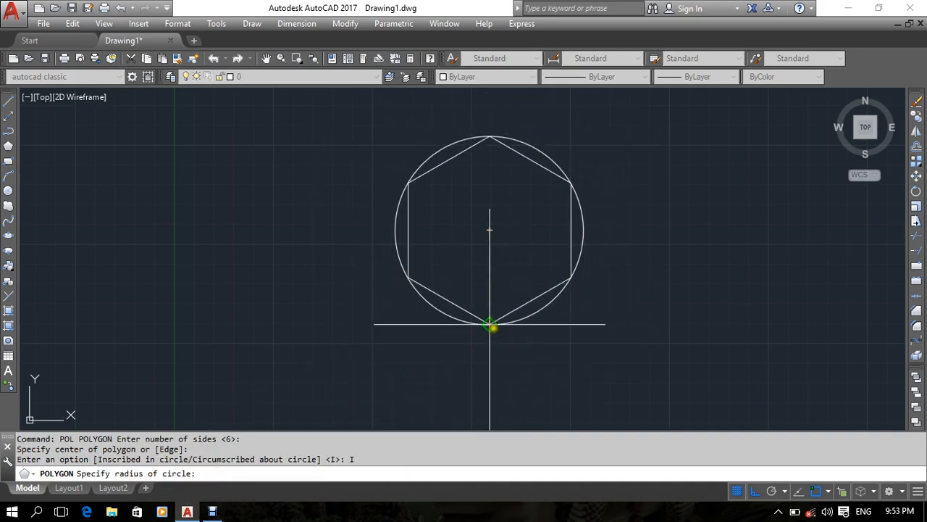
left_click(490, 325)
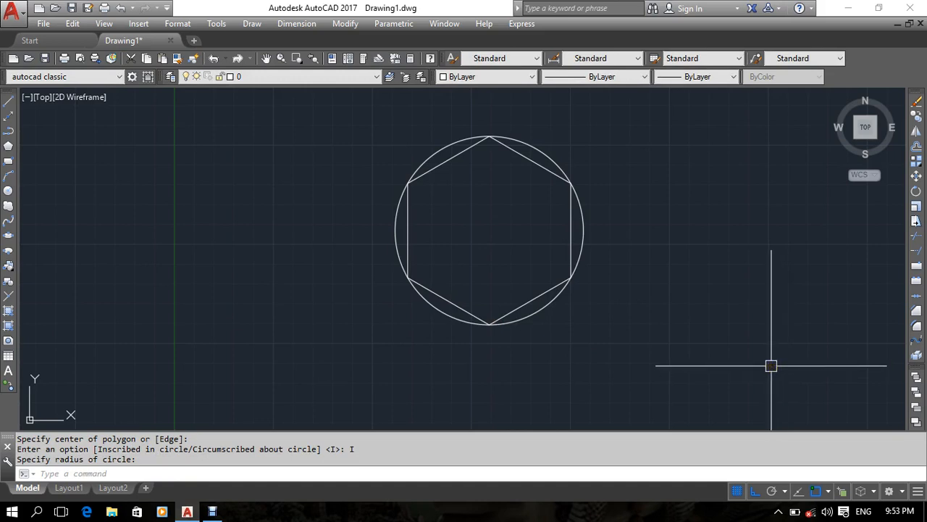
Draw a 6-sided polygon circumscribed about the upper circle, centered on its center, reaching to the circle's bottom quadrant
type("pol")
key("Return")
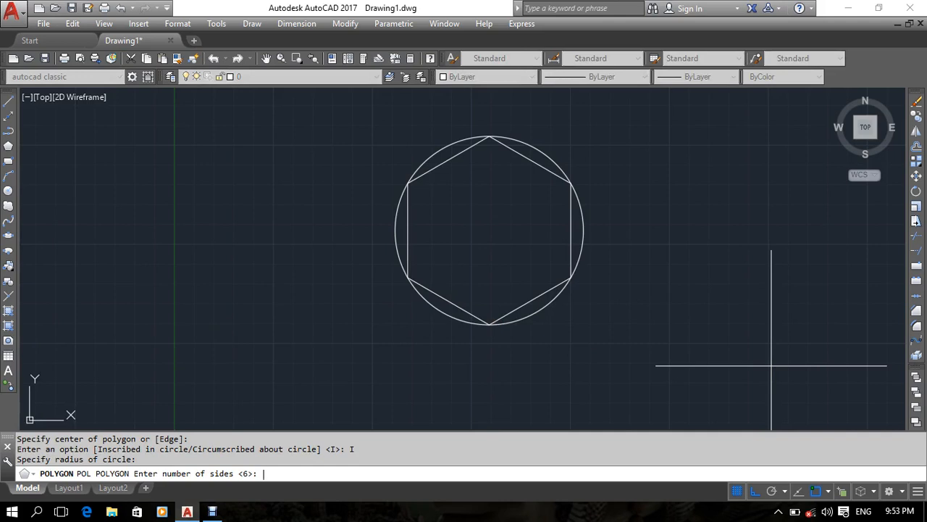
key("Return")
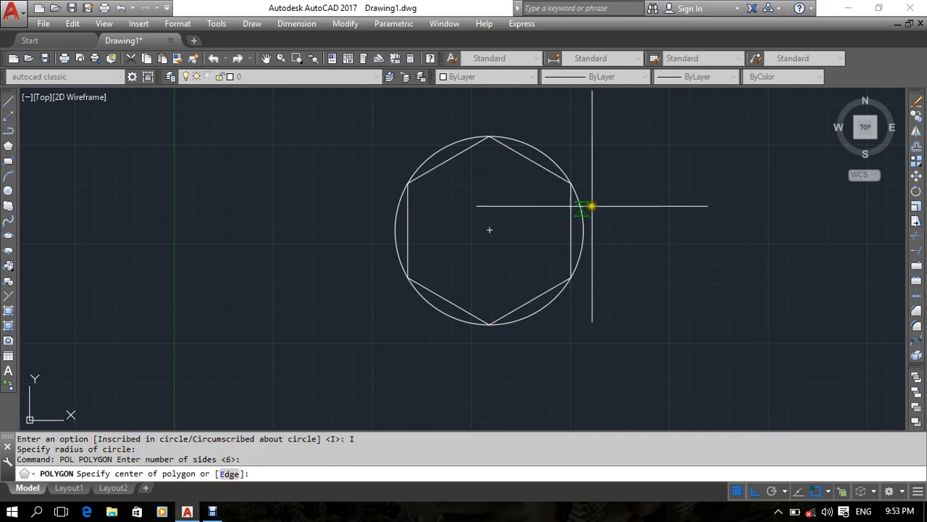
left_click(489, 229)
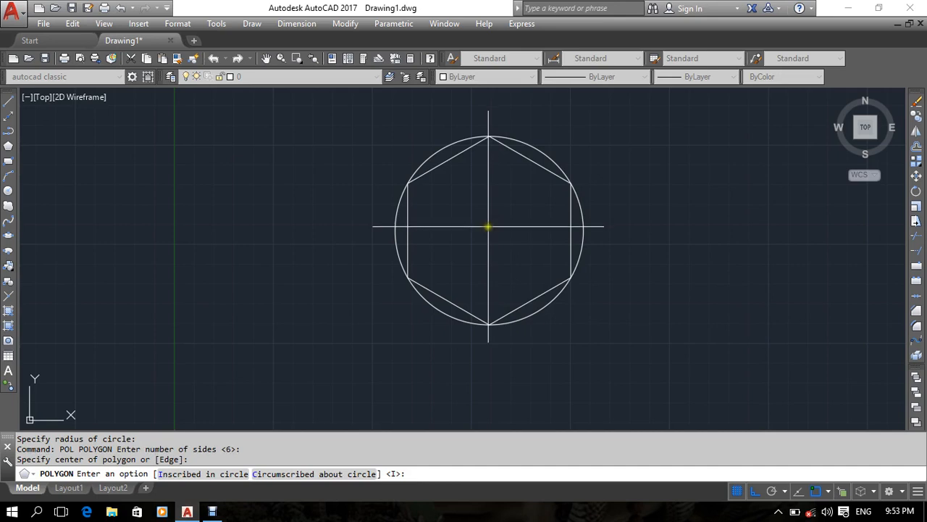
left_click(301, 475)
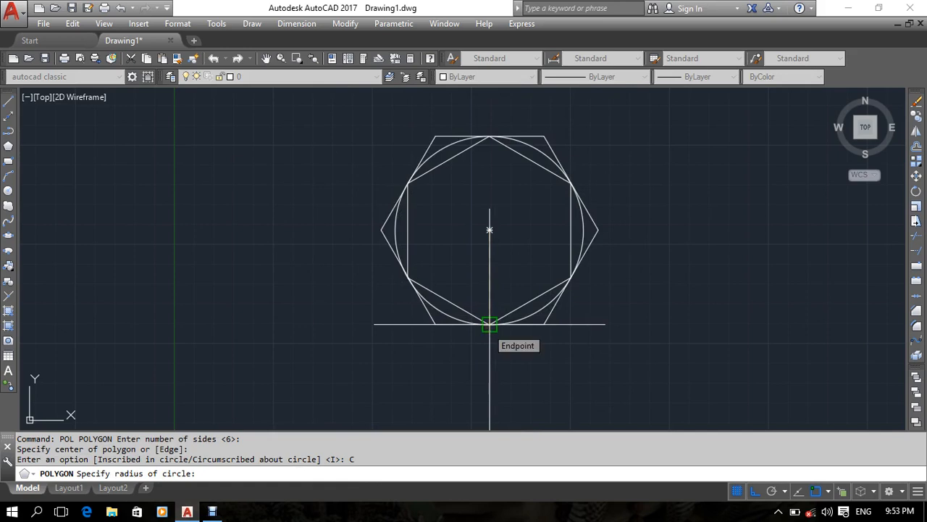
left_click(490, 324)
left_click(490, 325)
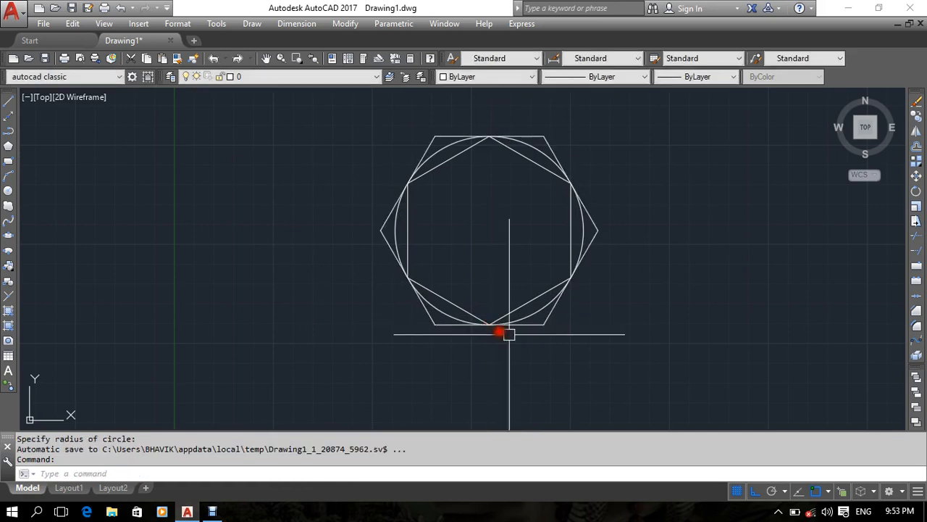
left_click(727, 482)
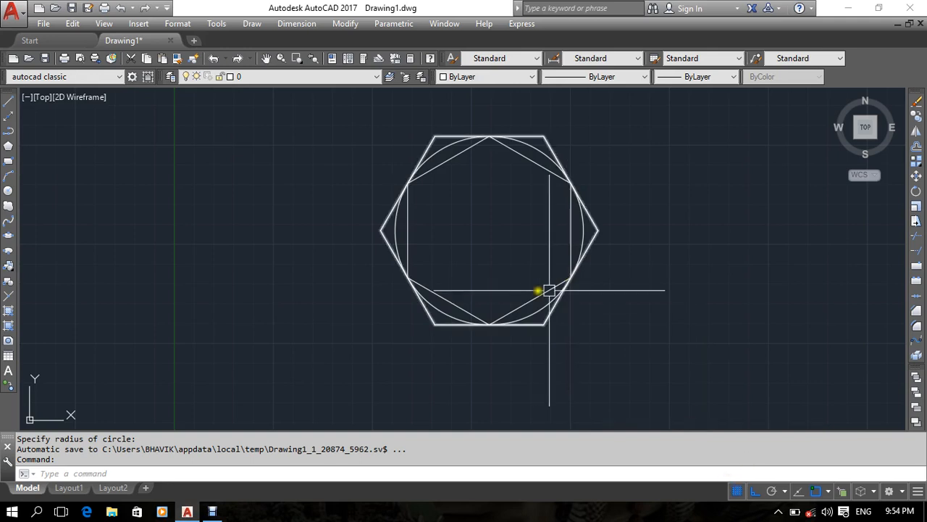
Draw a 6-sided polygon around the lower circle from its center, using the Circumscribed about circle option with radius 10
scroll(548, 292, "down", 2)
middle_click_drag(558, 324, 510, 259)
mouse_move(553, 399)
middle_mouse_down()
mouse_move(540, 293)
mouse_move(536, 307)
middle_mouse_up()
scroll(539, 292, "up", 4)
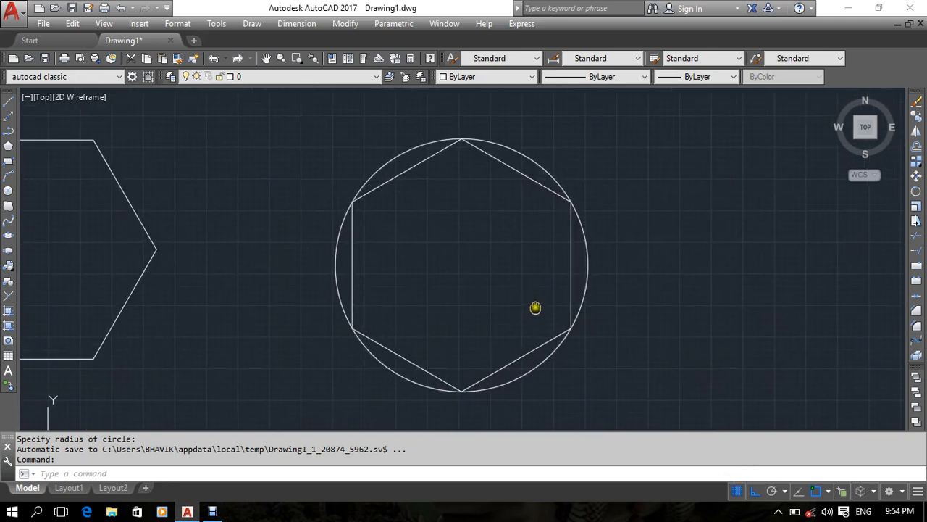
key("space")
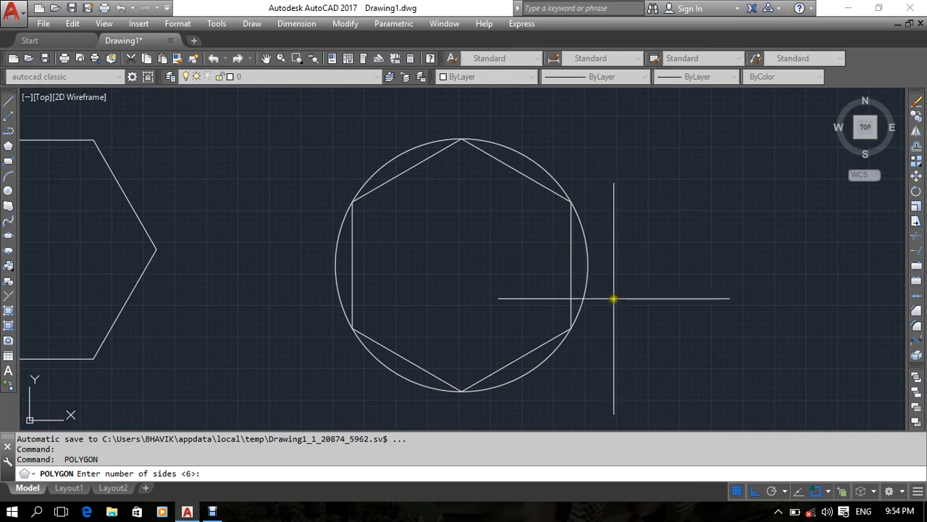
key("Return")
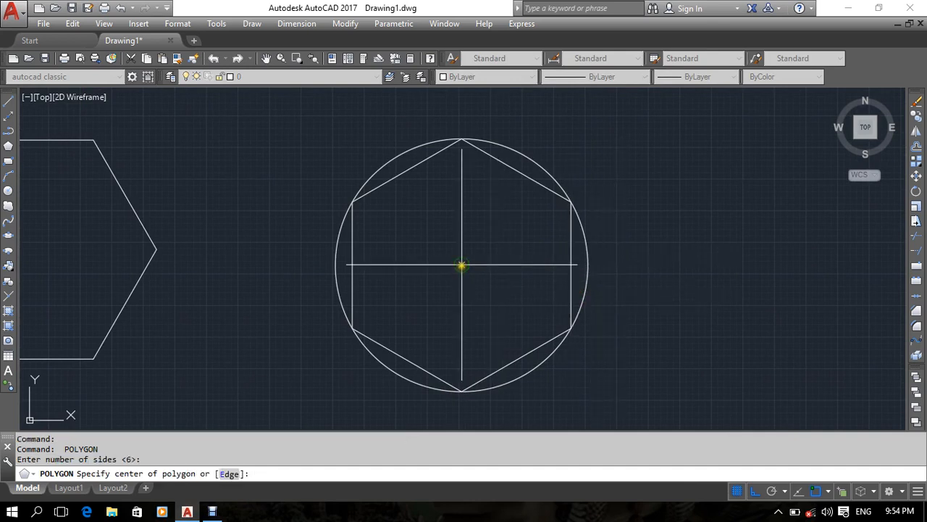
left_click(462, 266)
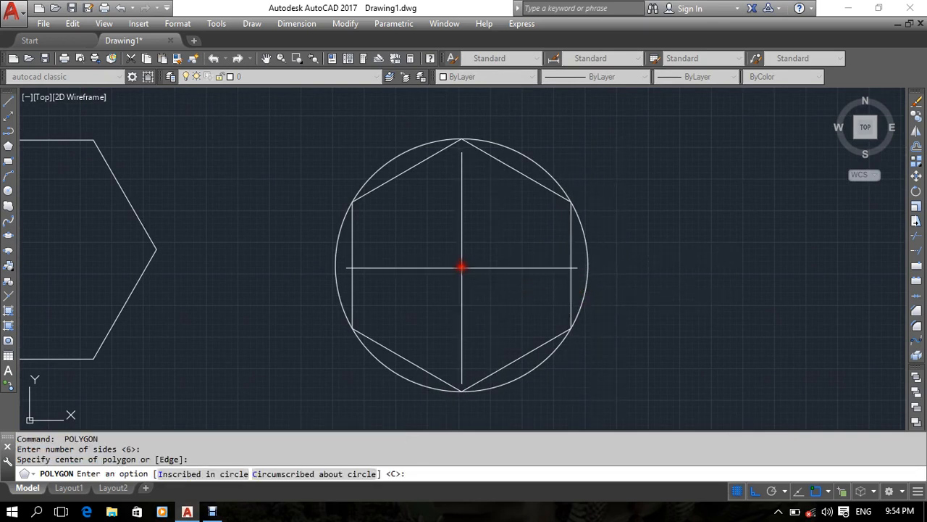
left_click(306, 474)
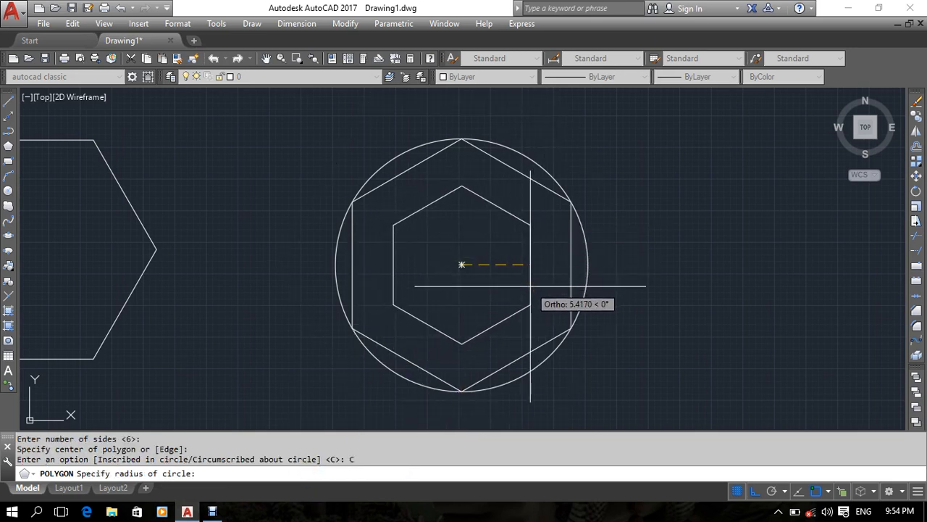
type("10")
key("Return")
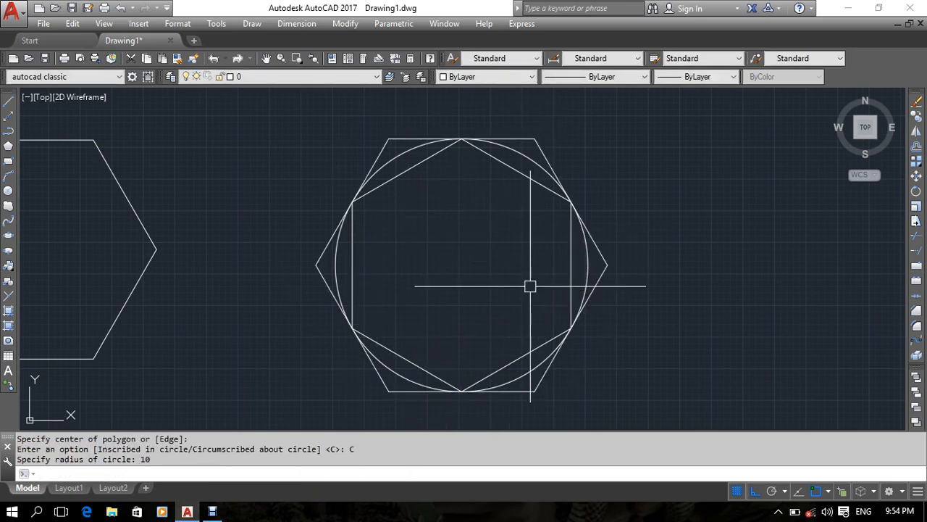
Erase the lower circle between the inscribed and circumscribed hexagons
middle_click_drag(447, 288, 478, 300)
left_click(617, 274)
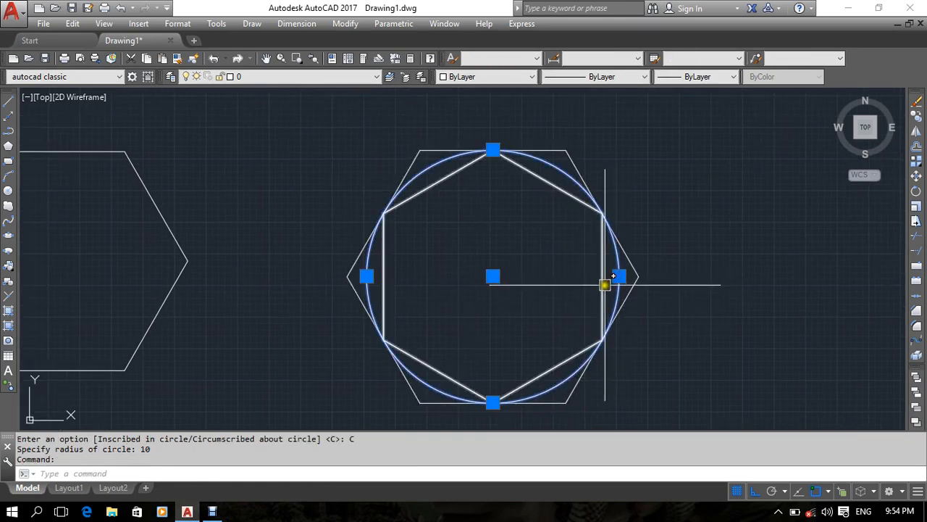
key("Delete")
Move the inscribed hexagon horizontally out of the lower figure to the far side of the edge-drawn hexagon
middle_click_drag(495, 341, 568, 302)
left_click(632, 323)
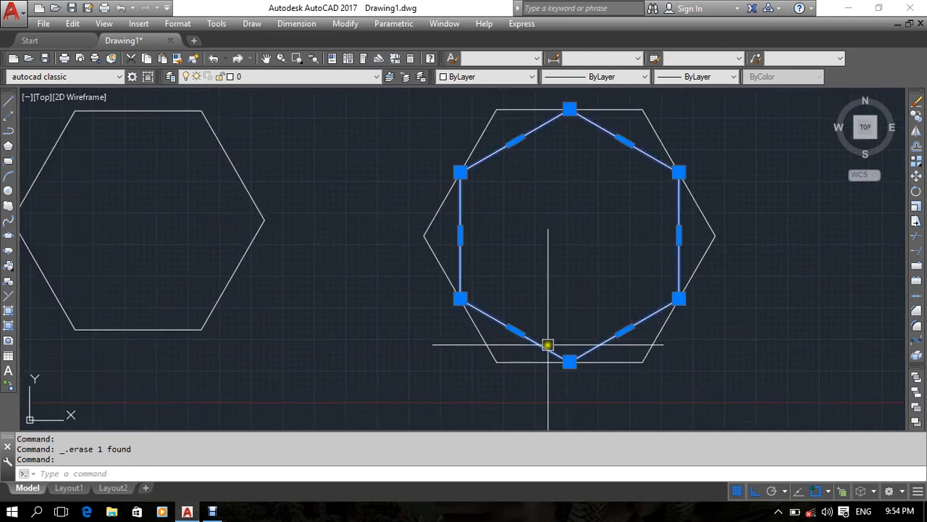
type("m")
key("Return")
left_click(555, 341)
scroll(516, 258, "down", 5)
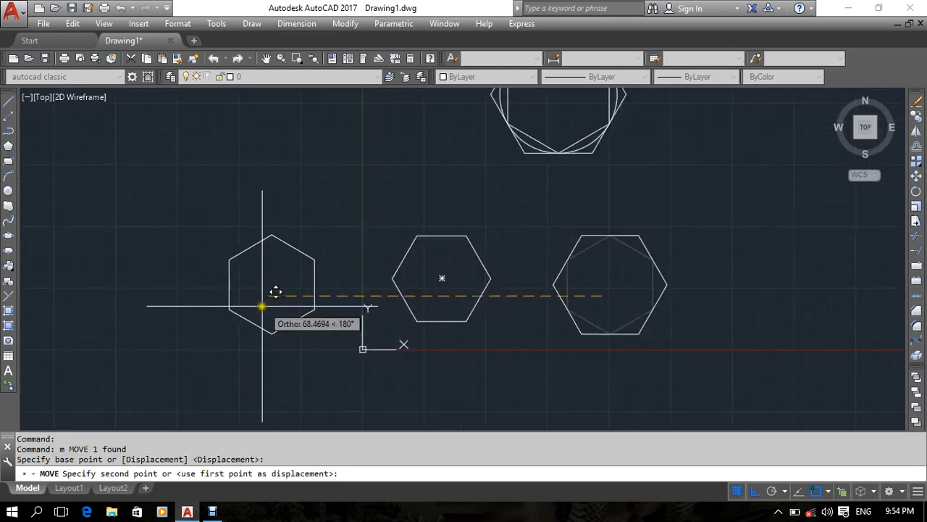
key("Escape")
Compare the three separate hexagons, highlighting the edge-drawn one and the inscribed one in turn
scroll(422, 303, "up", 4)
scroll(444, 326, "down", 2)
middle_click_drag(478, 338, 424, 320)
left_click(471, 312)
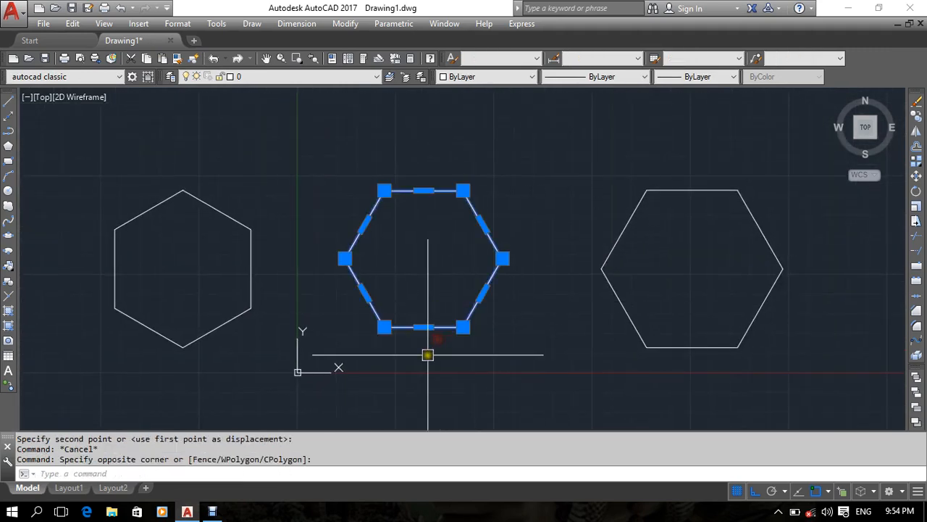
key("Escape")
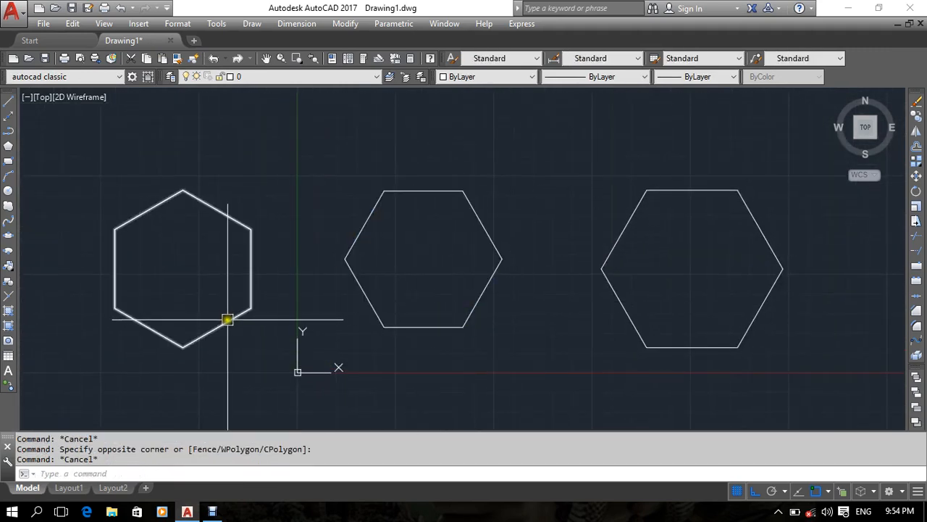
left_click(227, 321)
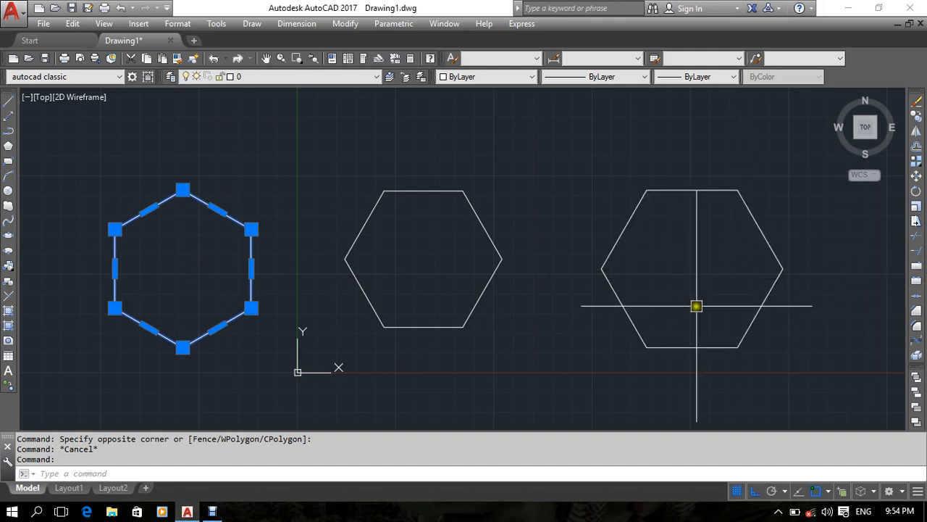
key("Escape")
middle_click_drag(372, 306, 380, 307)
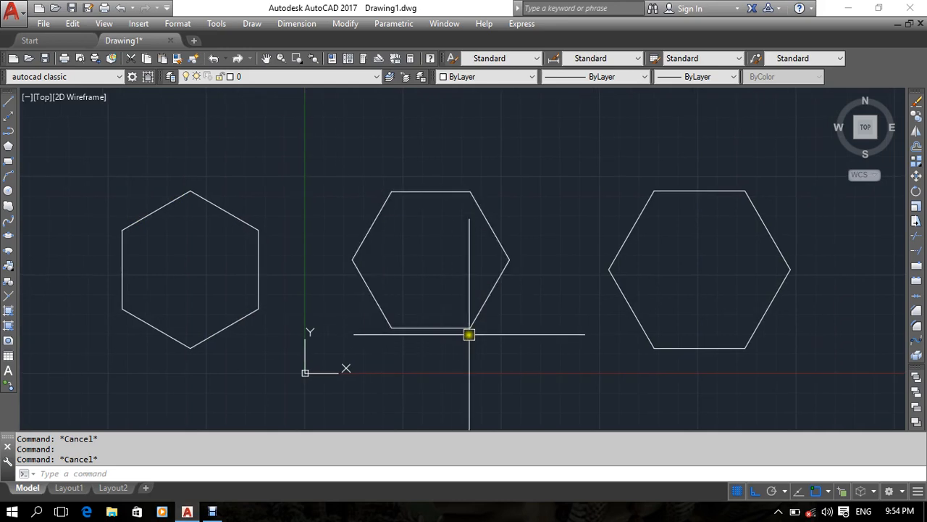
Undo the move of the inscribed hexagon, and highlight the inscribed and circumscribed hexagons in turn
key("ctrl+z")
key("ctrl+z")
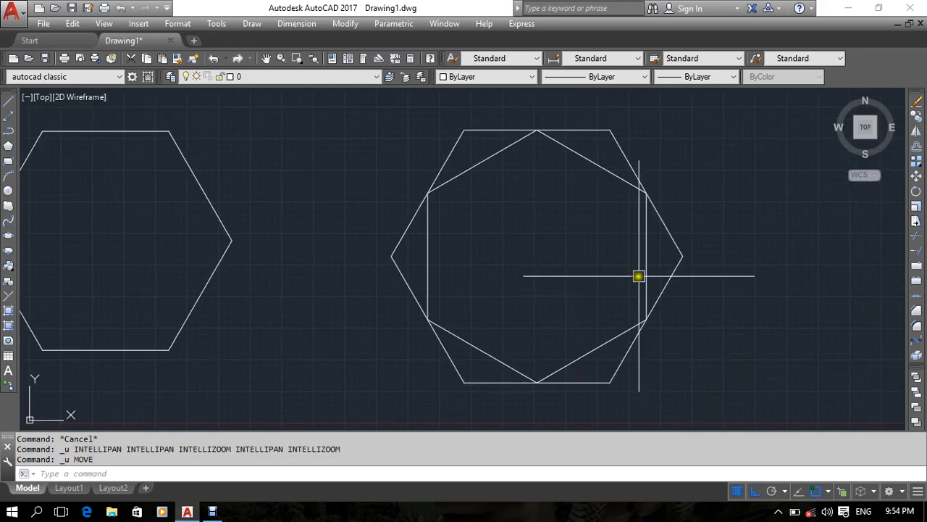
left_click(643, 275)
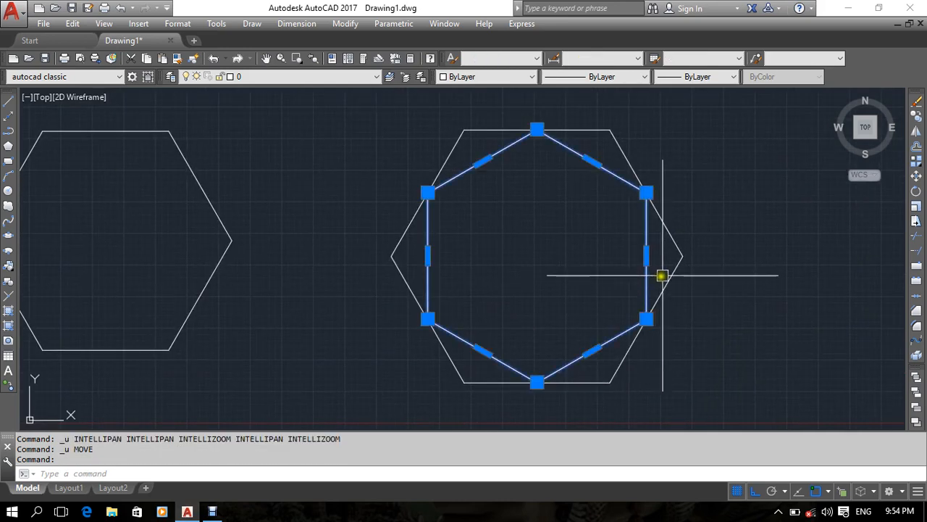
key("Escape")
left_click(677, 263)
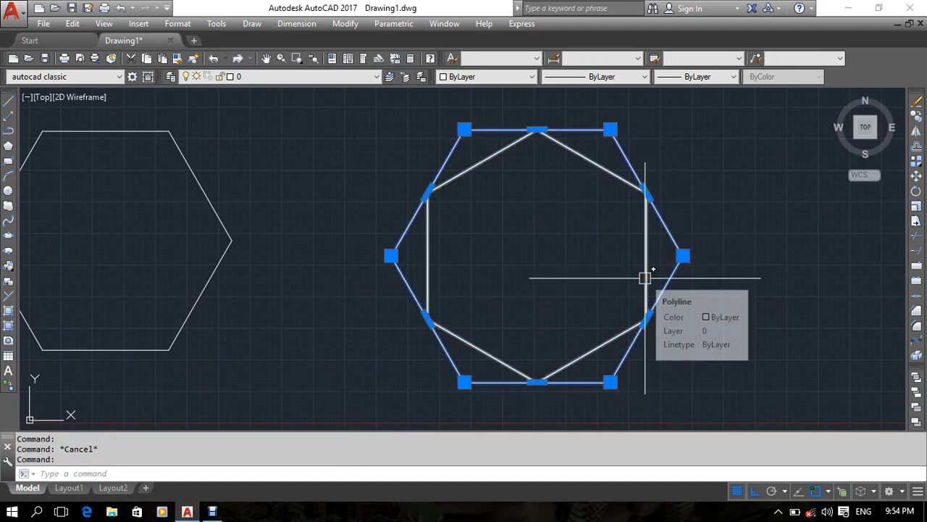
key("Escape")
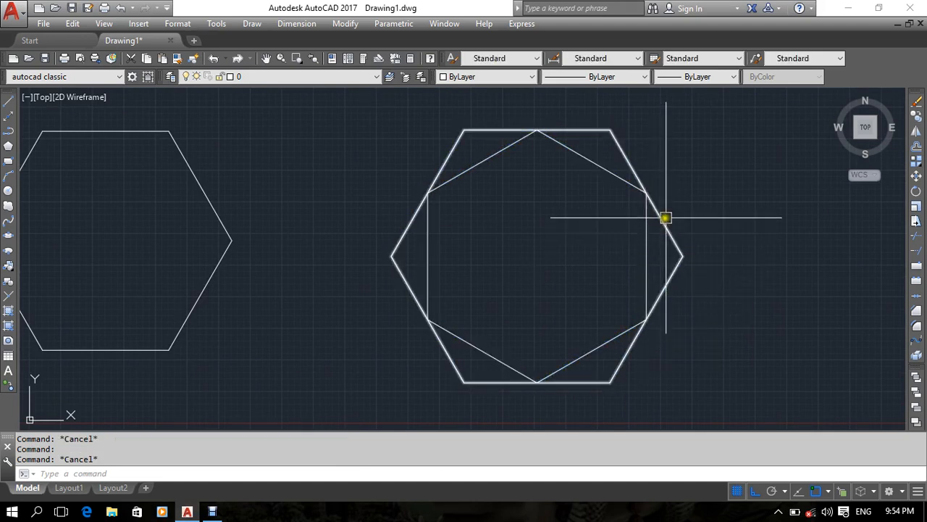
Erase all remaining hexagons and the upper circle from the drawing
left_click(693, 186)
left_click(560, 245)
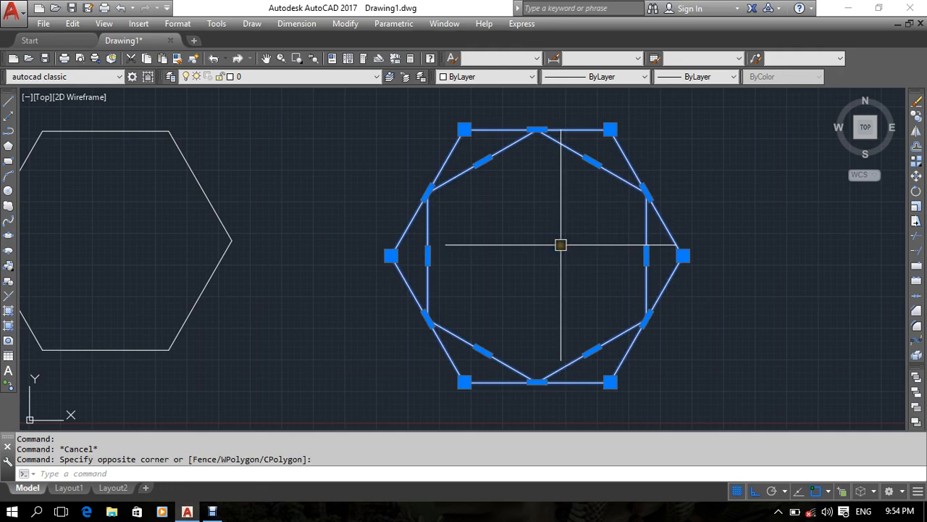
key("Delete")
scroll(585, 243, "down", 5)
left_click(580, 242)
left_click(341, 296)
key("Delete")
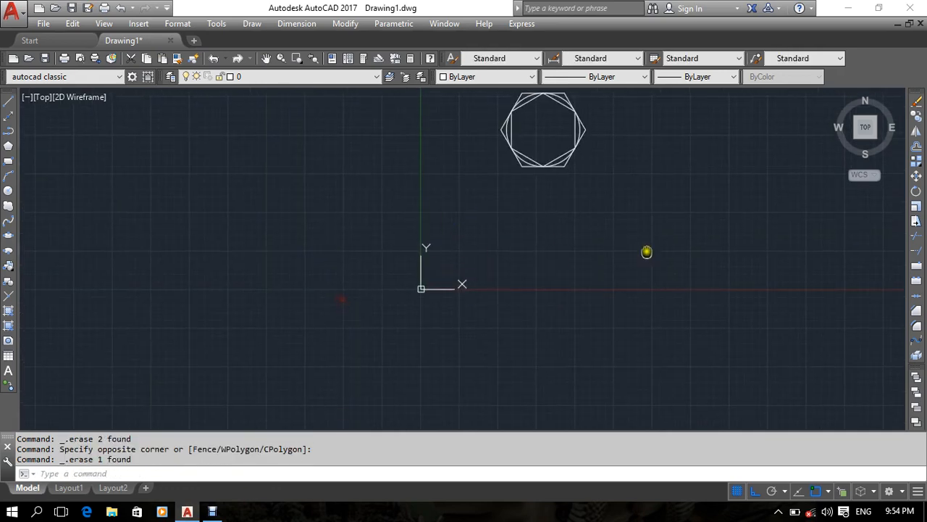
middle_click_drag(646, 252, 620, 369)
left_click(602, 205)
left_click(430, 292)
key("Delete")
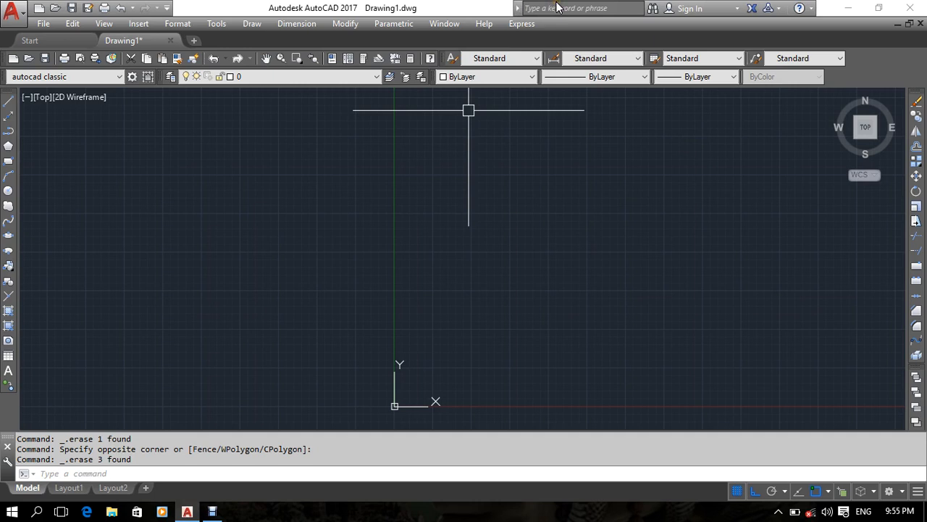
type("pol")
key("Return")
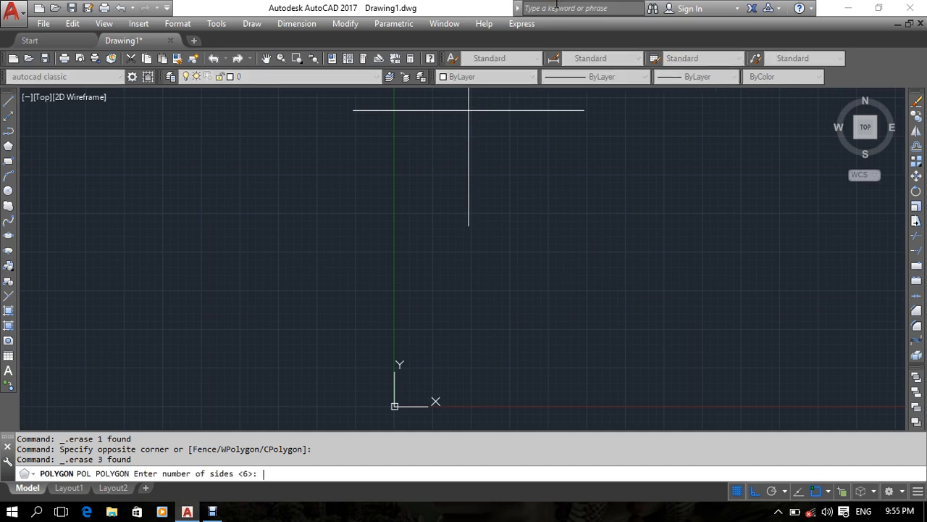
key("Return")
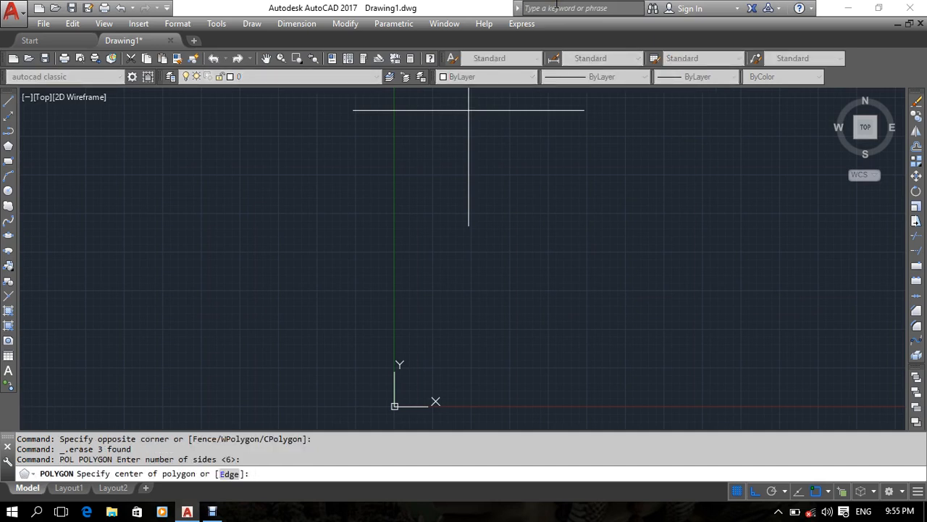
left_click(537, 195)
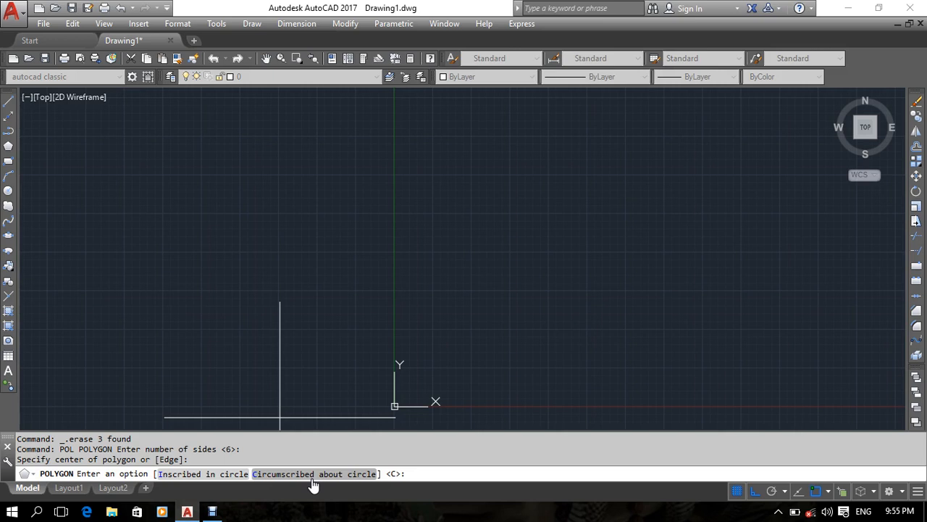
key("Return")
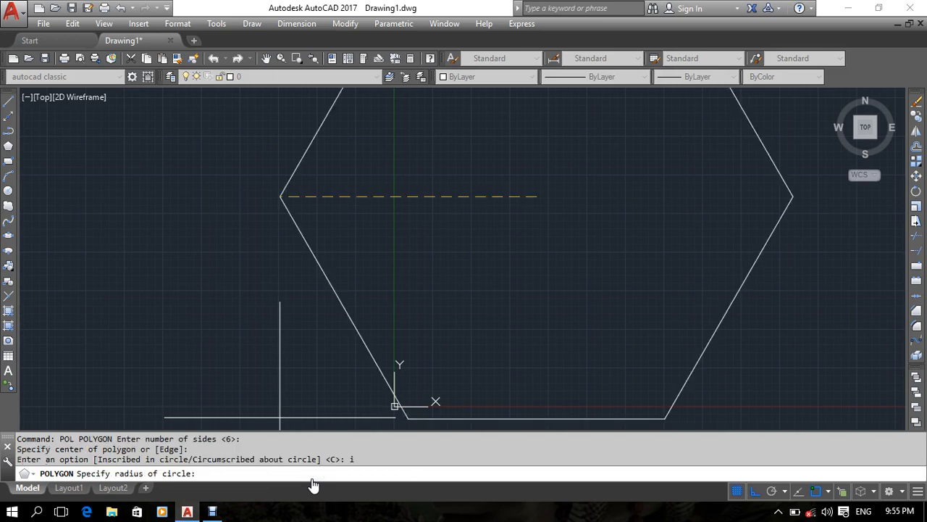
key("Escape")
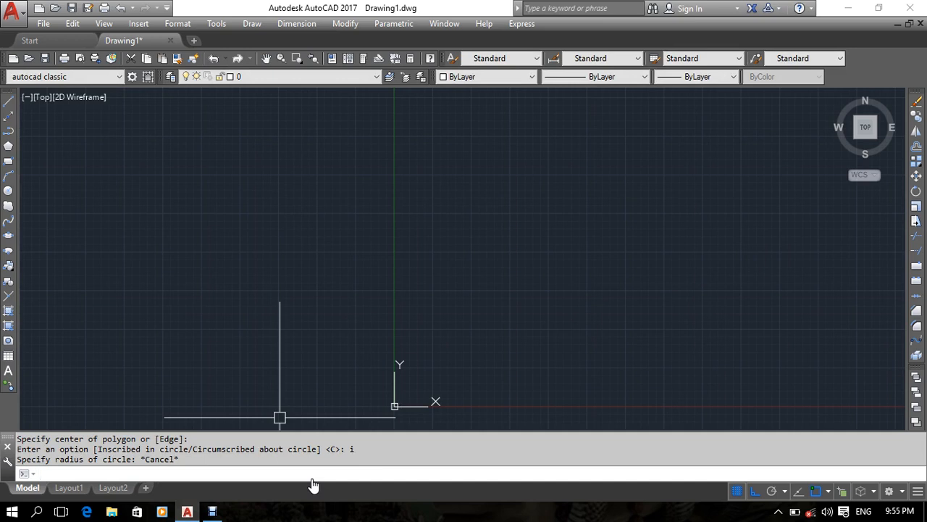
type("c")
key("Return")
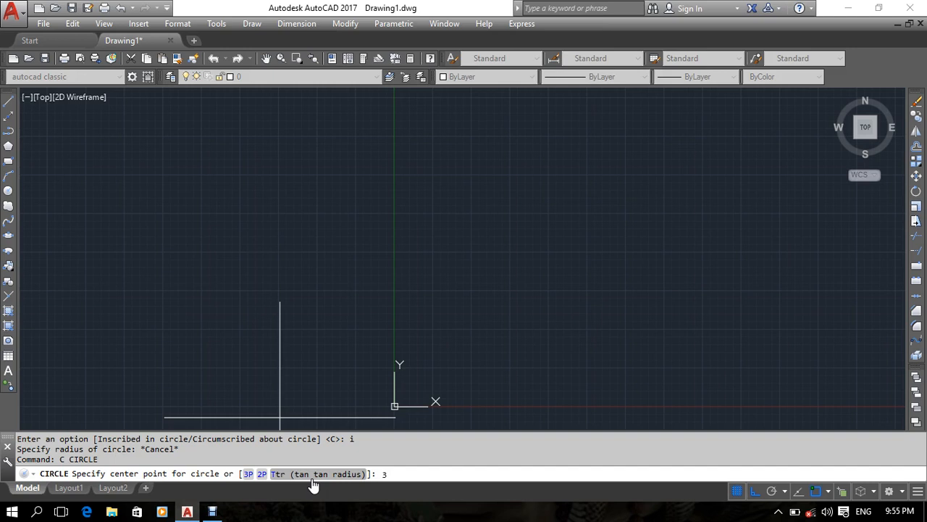
key("Return")
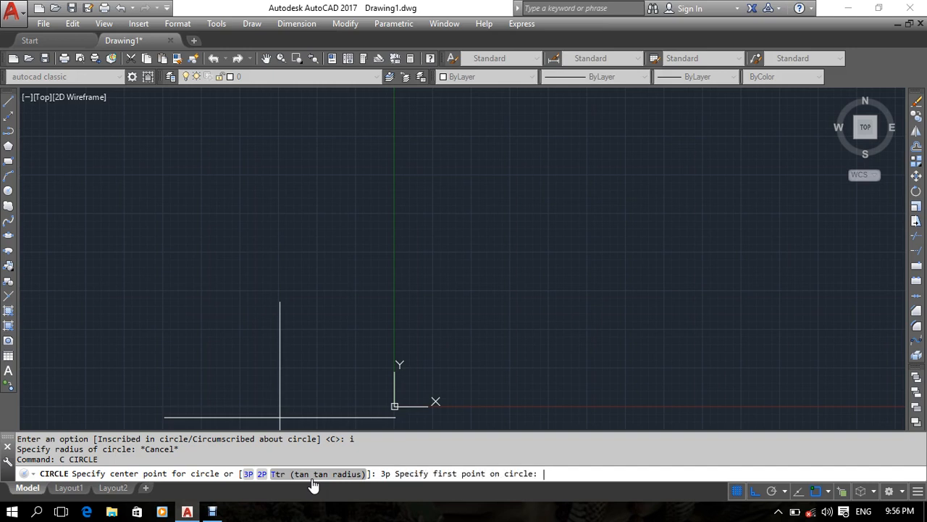
key("Escape")
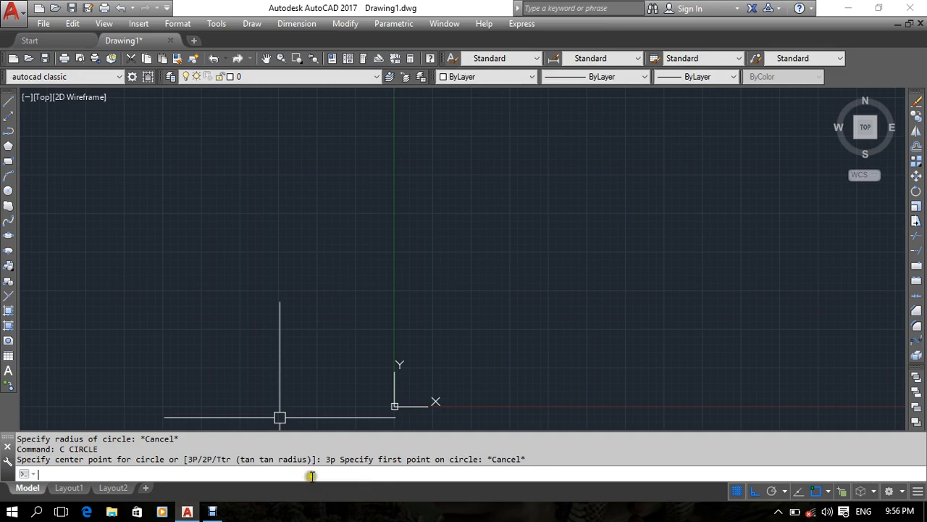
Zoom the view to the extents of the empty drawing
mouse_move(474, 248)
middle_mouse_down()
mouse_move(257, 290)
mouse_move(271, 237)
middle_mouse_up()
middle_click_drag(306, 303, 300, 316)
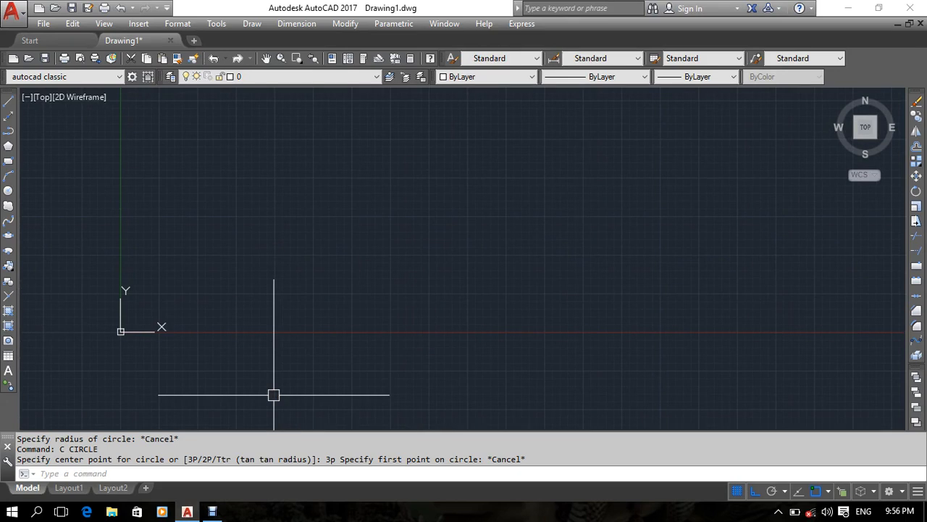
mouse_move(352, 284)
middle_mouse_down()
mouse_move(317, 302)
mouse_move(331, 280)
middle_mouse_up()
type("z")
key("Return")
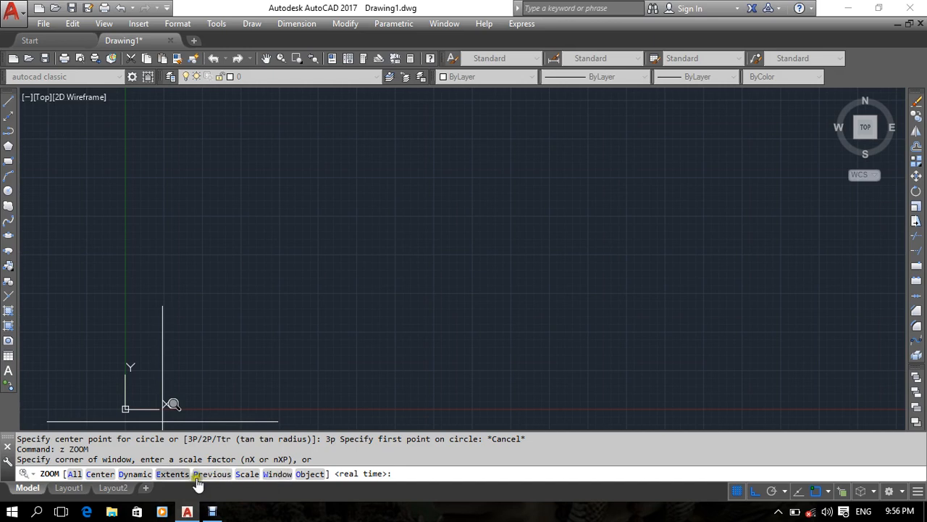
key("Escape")
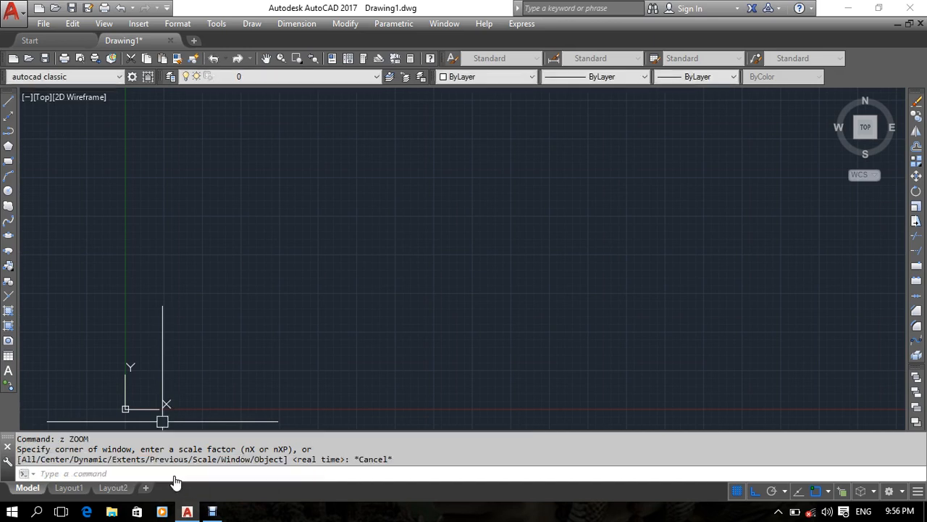
key("Escape")
key("Escape")
key("Return")
type("e")
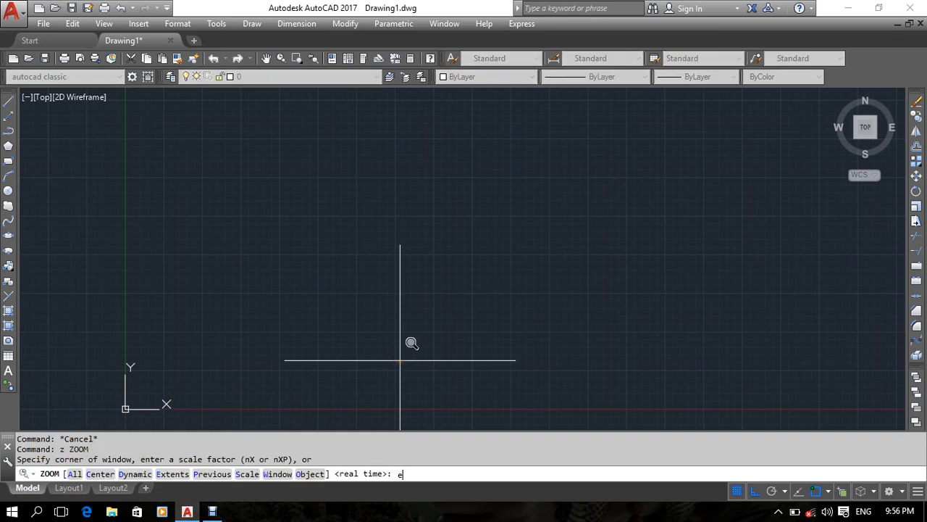
key("Return")
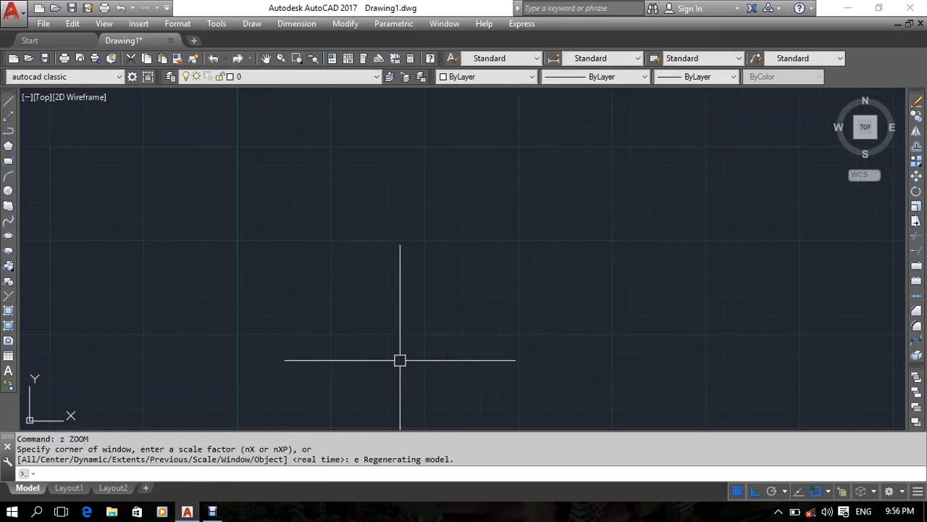
Repeat the Zoom command's Extents option two more times, leaving no command active
type("z")
key("Return")
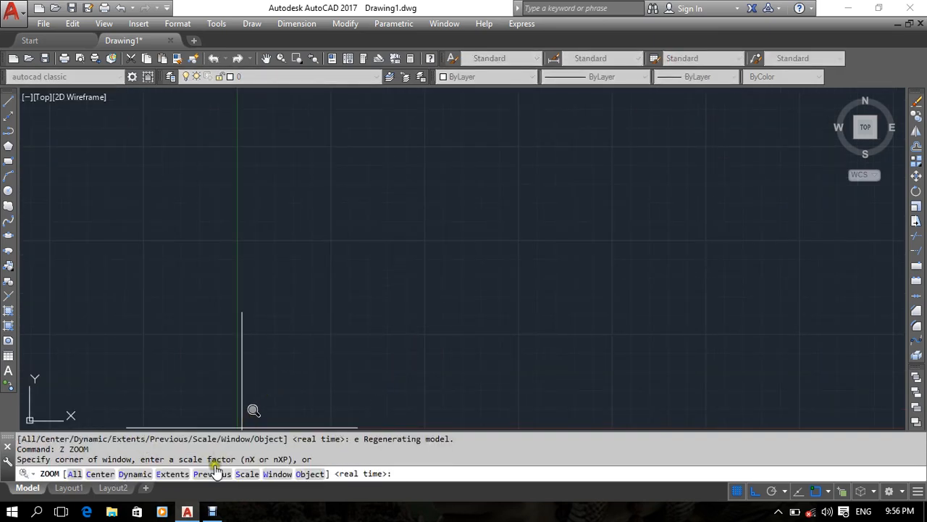
left_click(175, 473)
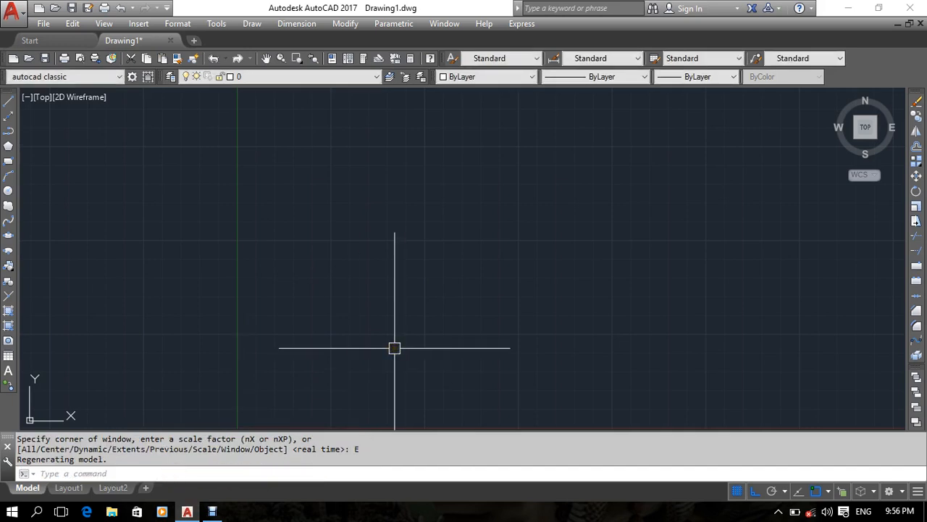
type("z")
key("Return")
type("e")
key("Return")
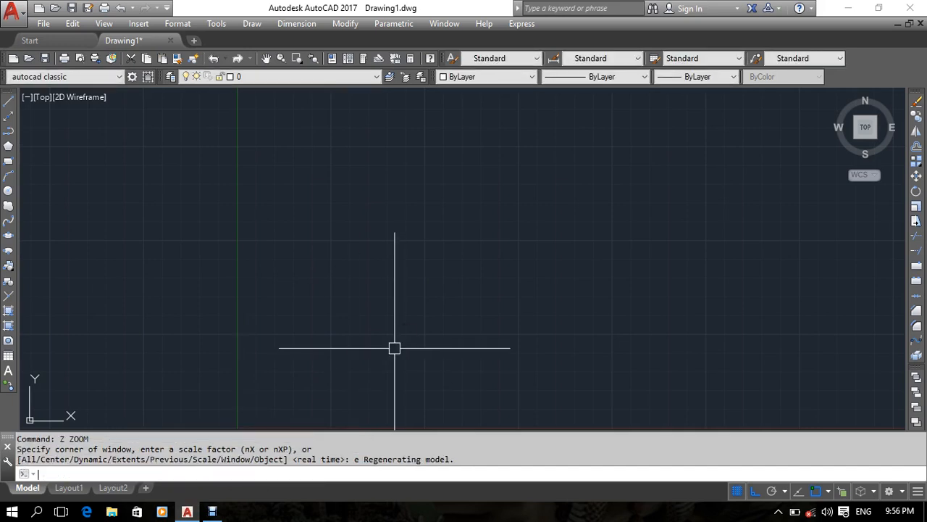
key("Escape")
key("Escape")
key("Escape")
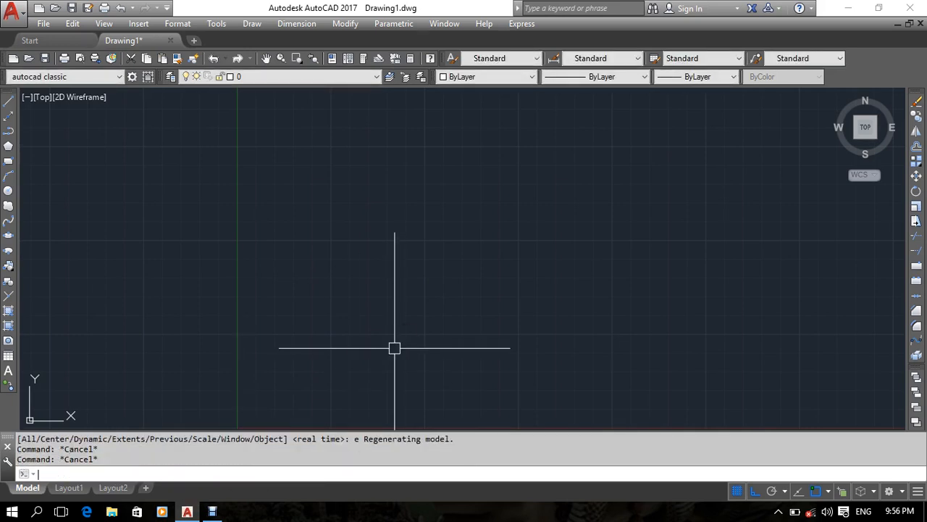
Draw a six-sided polygon inscribed in a circle, with its centre and radius picked freely in the empty area above the X axis
scroll(361, 287, "down", 2)
scroll(362, 288, "up", 2)
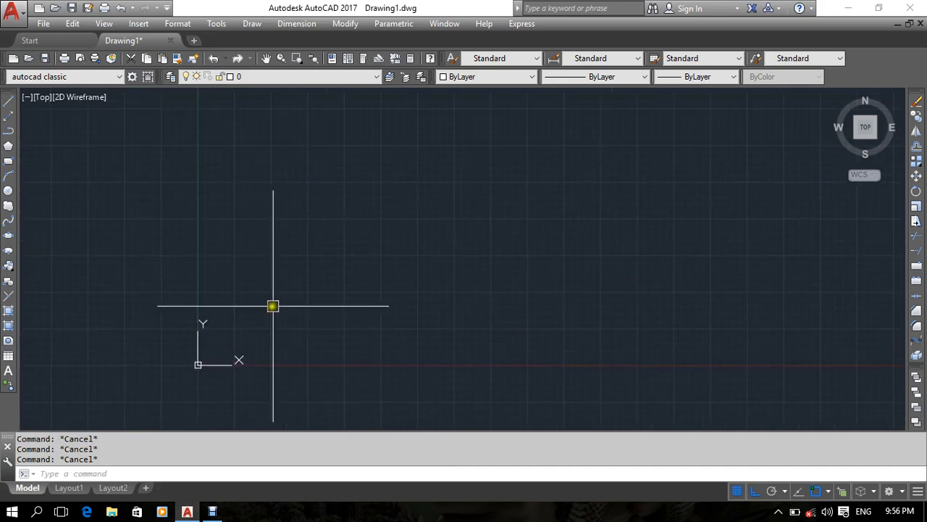
middle_click_drag(286, 347, 310, 346)
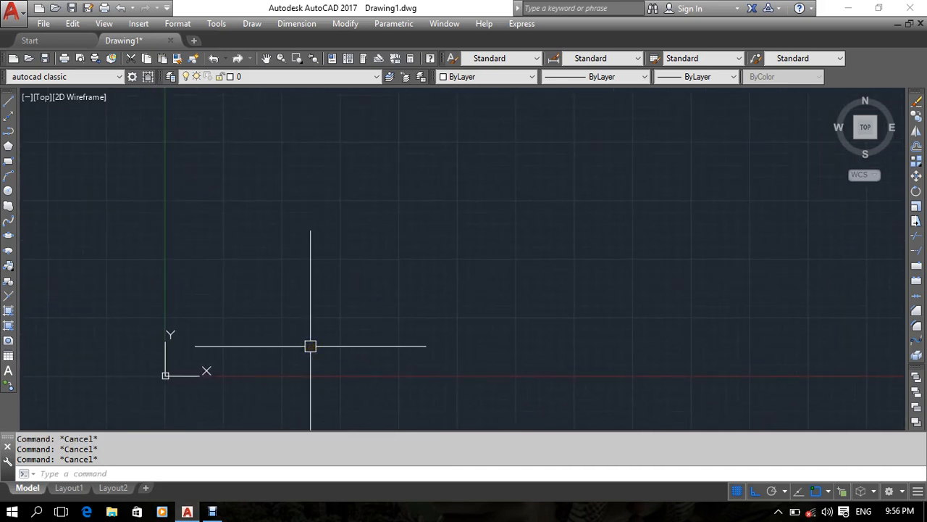
type("ol")
key("Return")
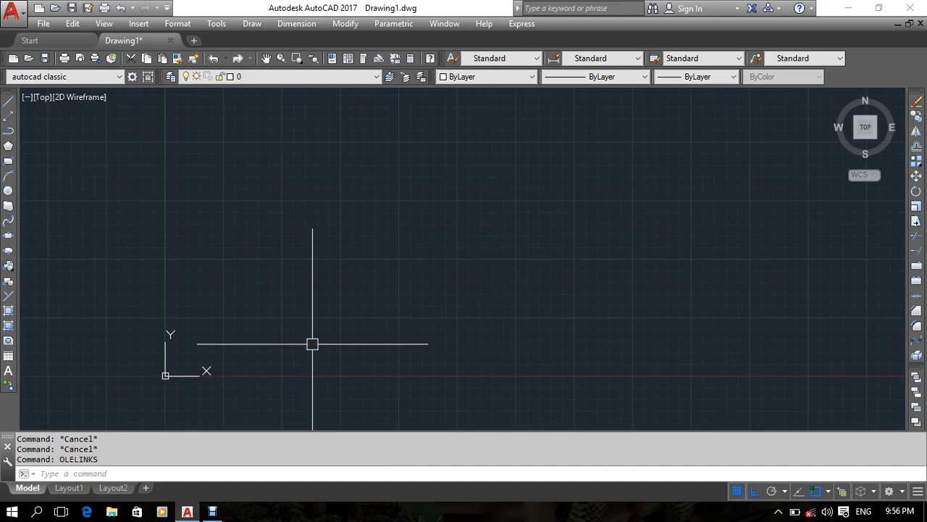
type("pol")
key("Return")
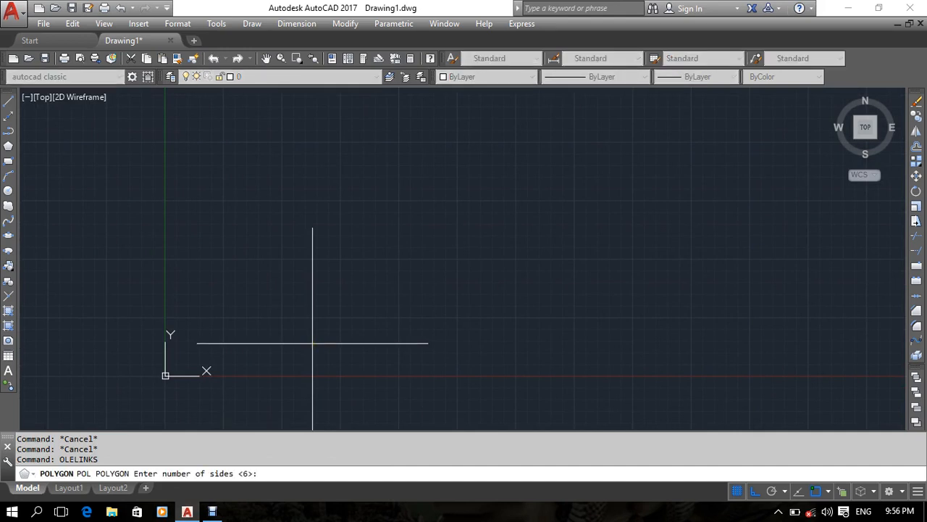
key("Return")
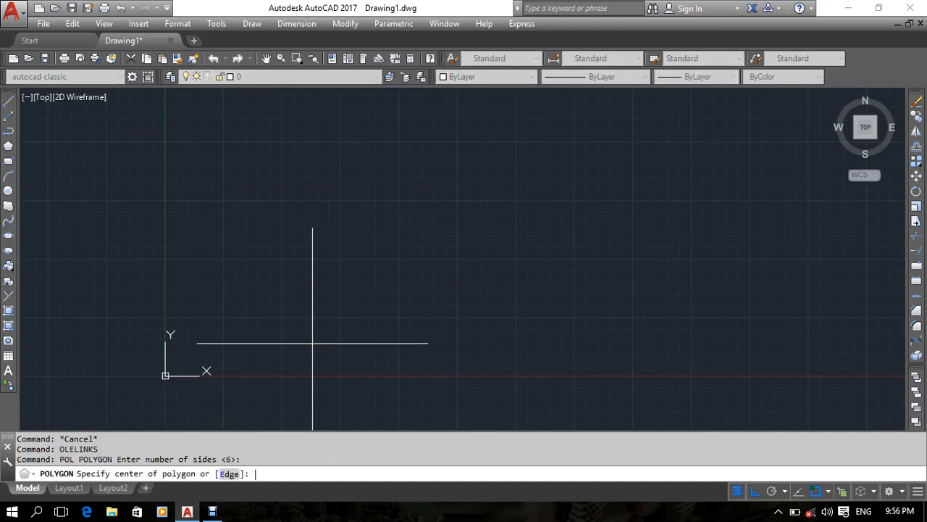
left_click(515, 246)
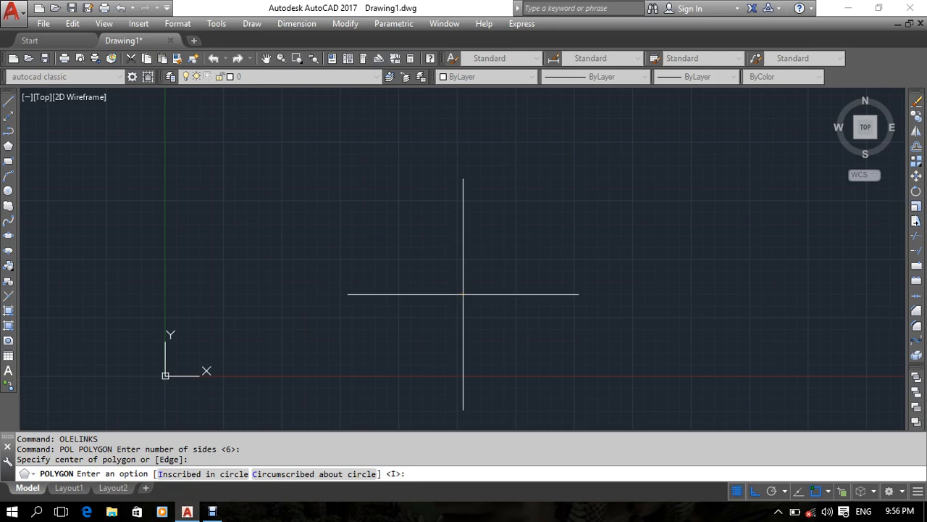
type("i")
key("Return")
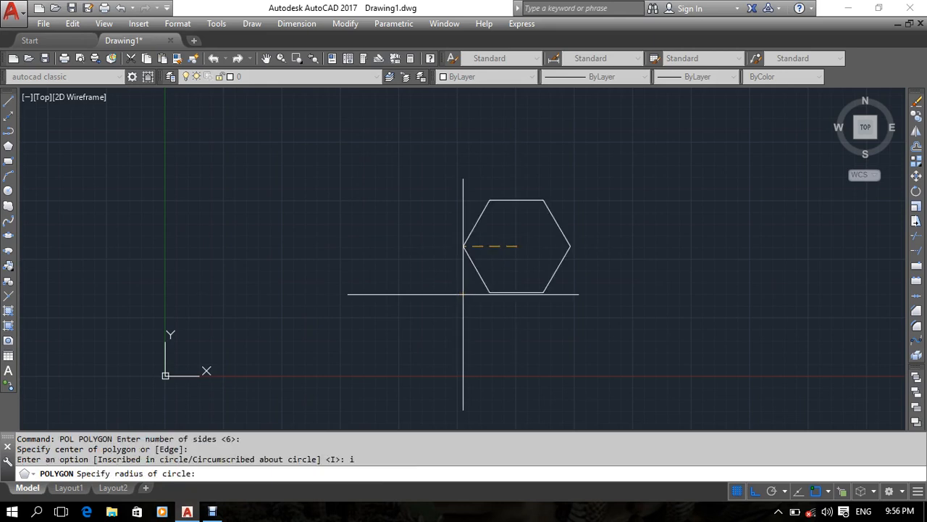
left_click(437, 302)
Select the inscribed hexagon with a crossing window
left_click(513, 279)
left_click(352, 351)
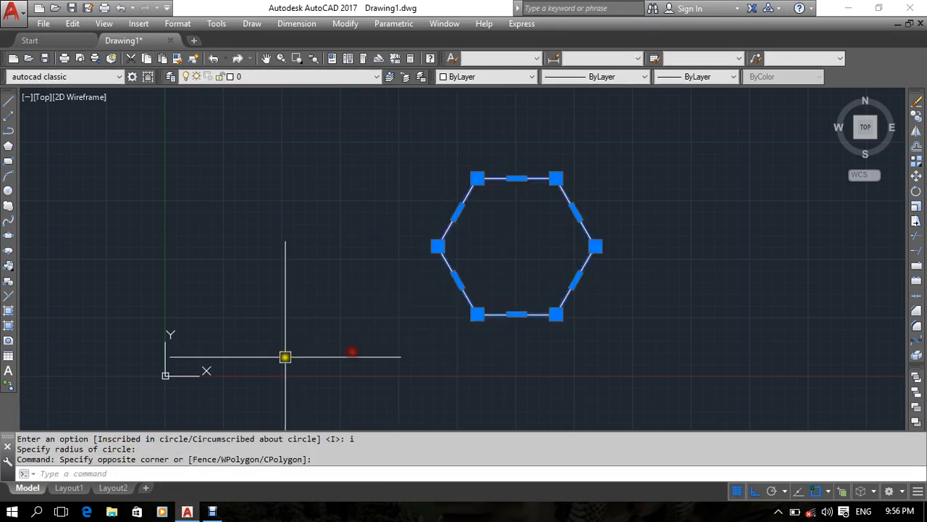
Erase the selected hexagon from the drawing
key("Delete")
scroll(417, 302, "up", 2)
scroll(434, 288, "down", 2)
scroll(329, 354, "up", 5)
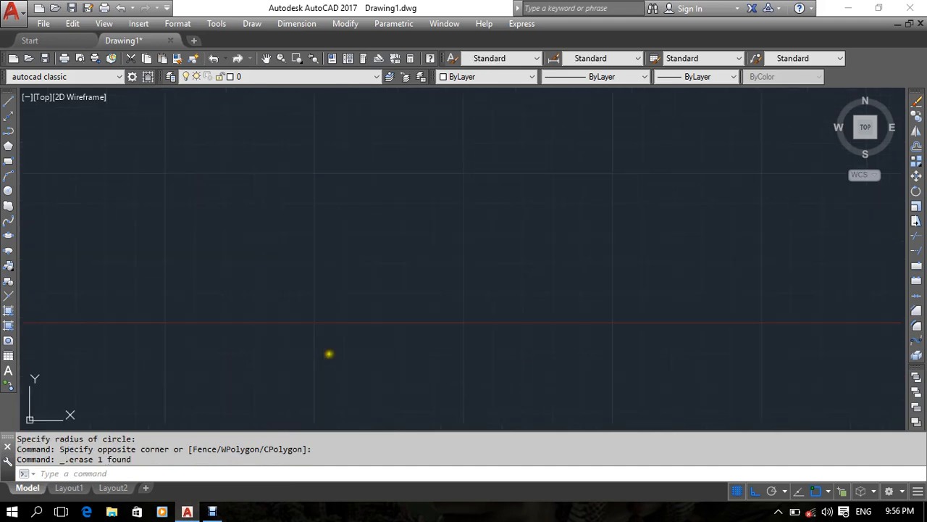
middle_click_drag(284, 355, 410, 358)
middle_click_drag(135, 320, 186, 302)
scroll(246, 304, "up", 1)
scroll(307, 311, "up", 1)
middle_click_drag(226, 326, 321, 326)
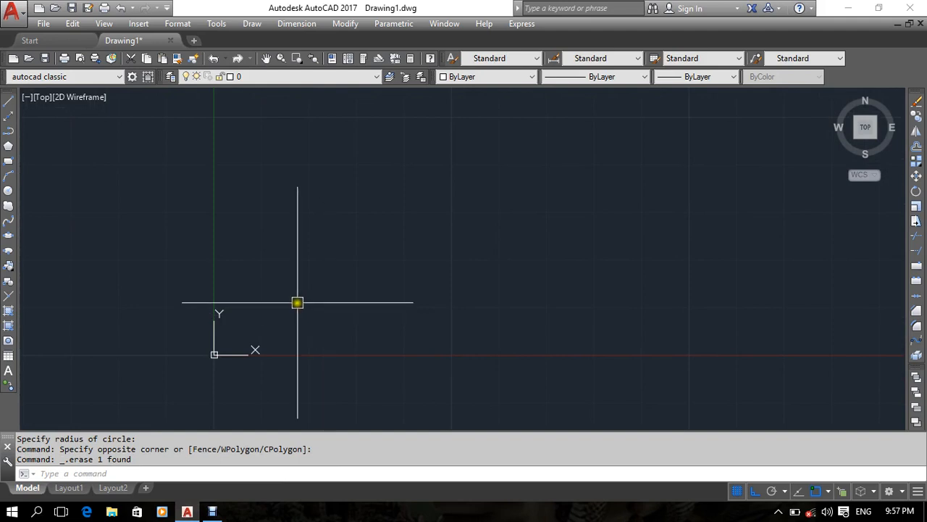
middle_click_drag(383, 275, 373, 304)
scroll(368, 303, "down", 2)
middle_click_drag(542, 307, 455, 311)
middle_click_drag(529, 287, 440, 310)
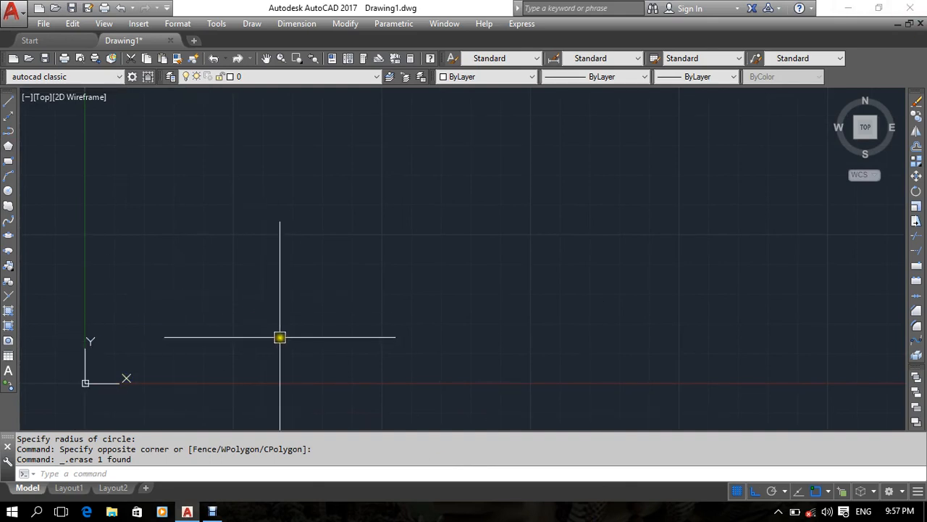
mouse_move(190, 381)
middle_mouse_down()
mouse_move(352, 354)
mouse_move(270, 354)
middle_mouse_up()
middle_click_drag(236, 326, 191, 345)
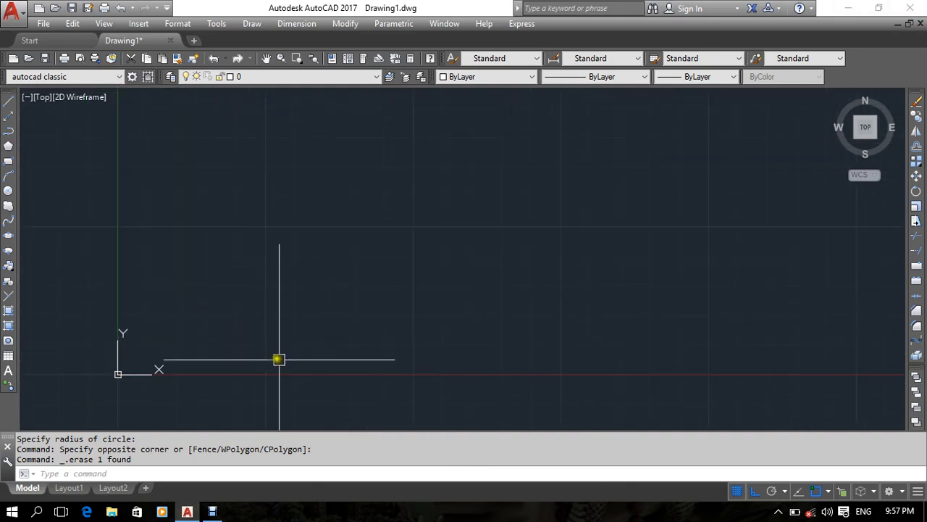
mouse_move(298, 364)
middle_mouse_down()
mouse_move(324, 363)
mouse_move(221, 375)
middle_mouse_up()
middle_click_drag(376, 349, 363, 355)
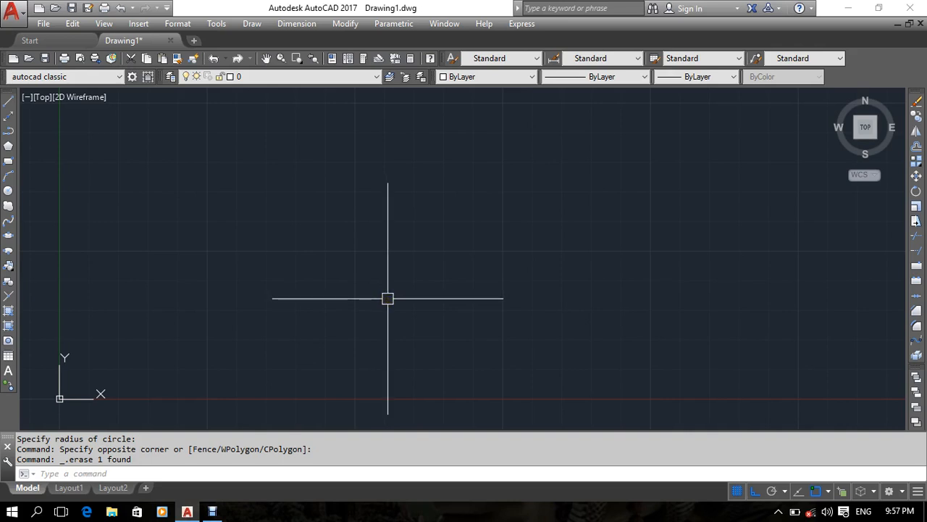
Draw a chain of seven connected horizontal and vertical line segments that loops across itself to the right of the origin
left_click(11, 108)
left_click(288, 261)
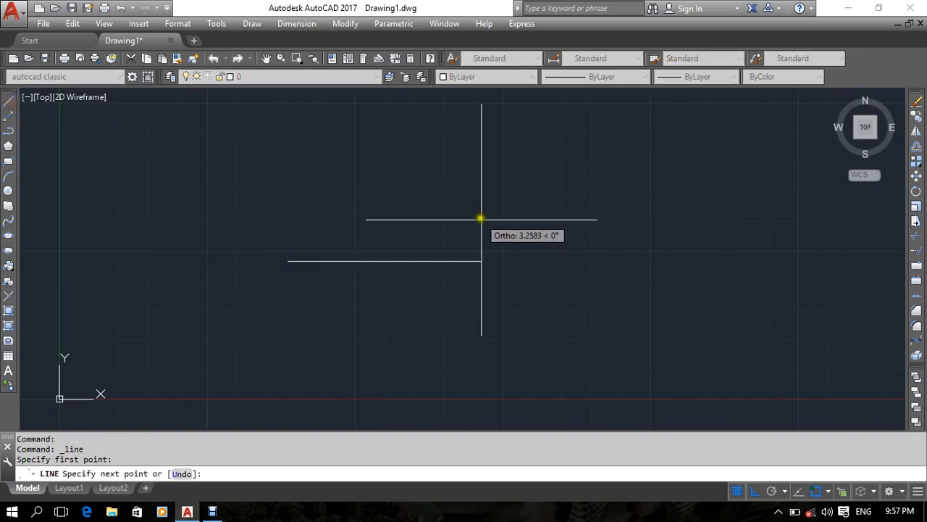
left_click(575, 261)
left_click(575, 394)
left_click(408, 394)
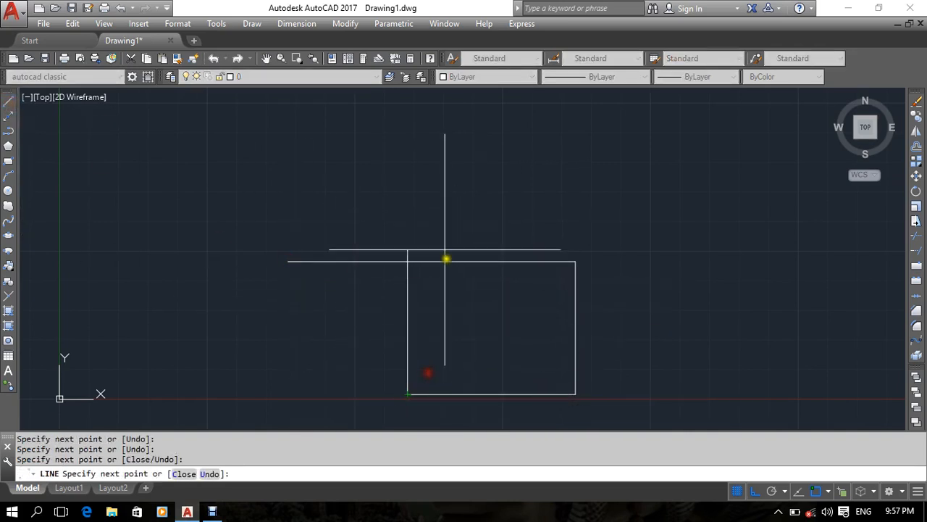
left_click(408, 202)
left_click(529, 202)
left_click(530, 325)
left_click(464, 326)
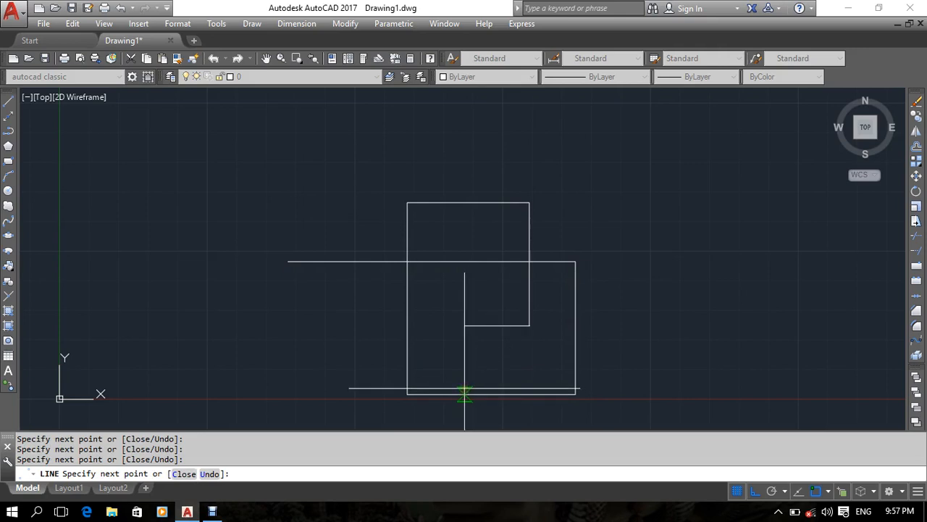
Undo the last four segments and end the chain with a vertical segment up to the first horizontal line
key("ctrl+z")
key("ctrl+z")
key("ctrl+z")
key("ctrl+z")
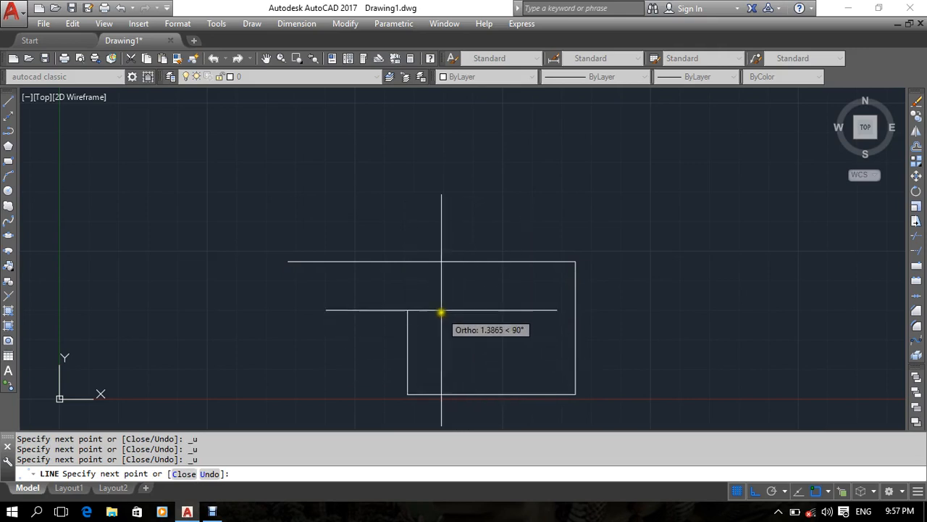
left_click(408, 261)
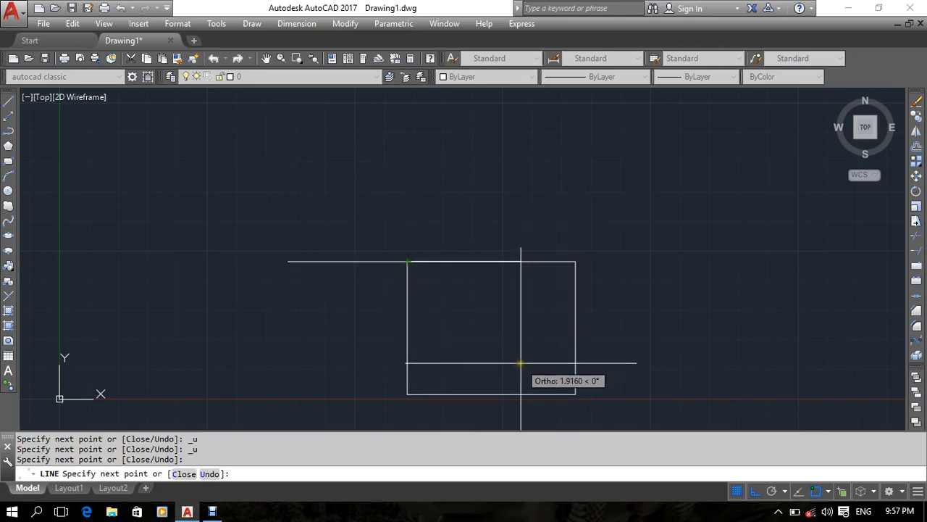
key("Escape")
Erase all four lines of the practice shape
mouse_move(468, 358)
middle_mouse_down()
mouse_move(544, 318)
mouse_move(501, 323)
middle_mouse_up()
left_click(657, 178)
left_click(410, 366)
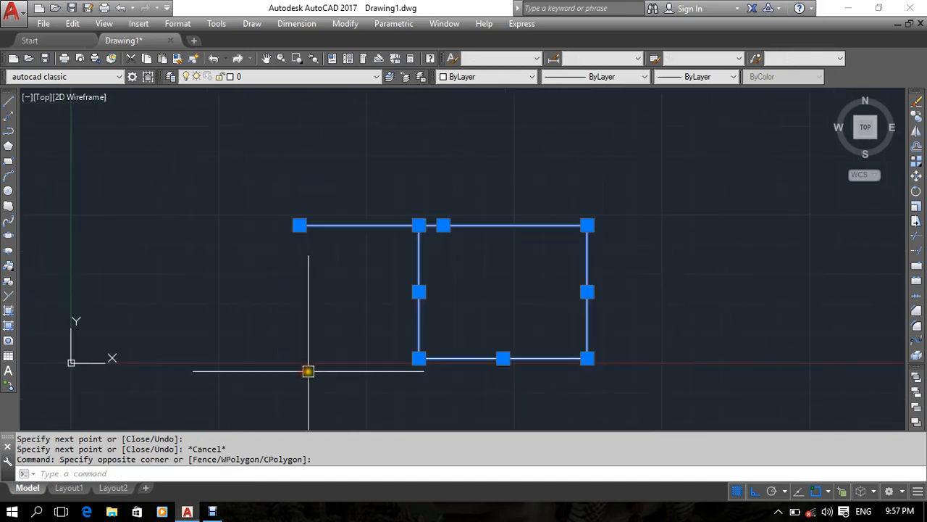
key("Delete")
Draw a single horizontal line about 12.5 units long, starting above and to the right of the origin
type("l")
key("Return")
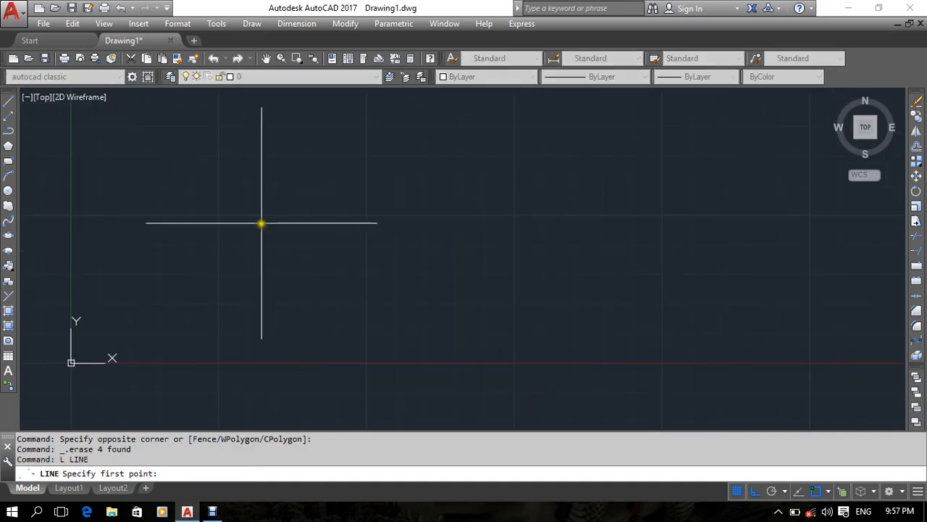
left_click(262, 223)
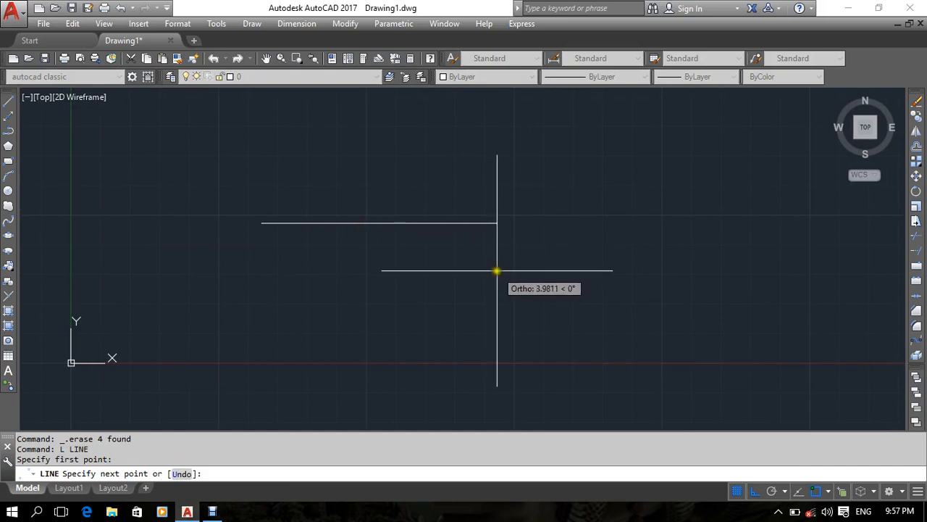
middle_click_drag(465, 294, 503, 297)
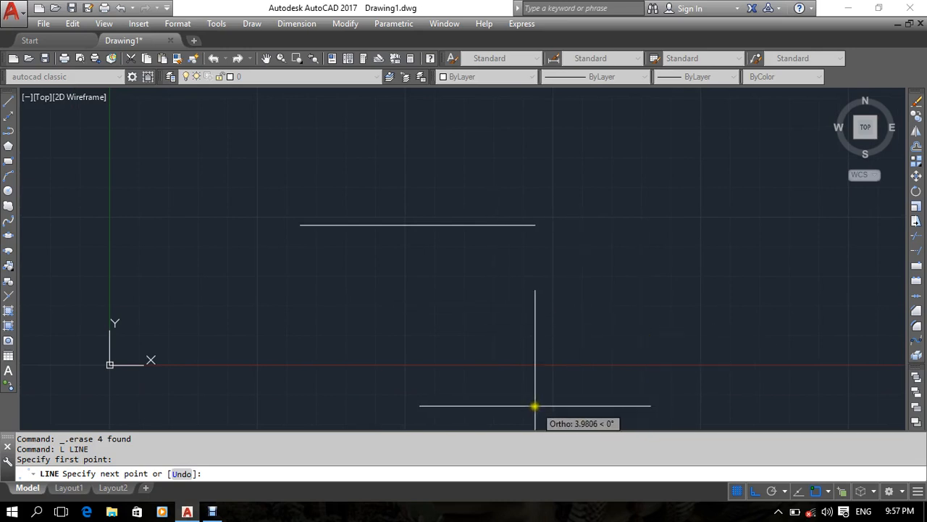
scroll(353, 326, "down", 2)
middle_click_drag(412, 326, 287, 303)
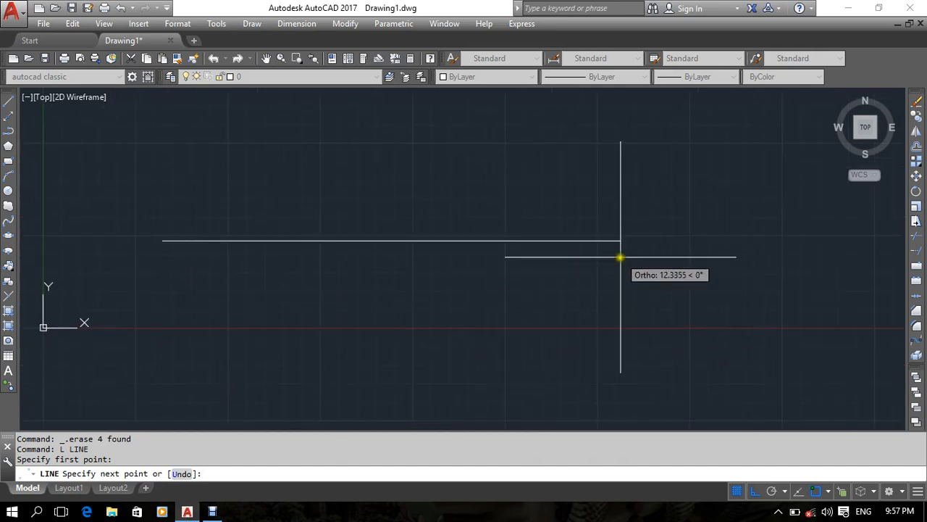
left_click(631, 255)
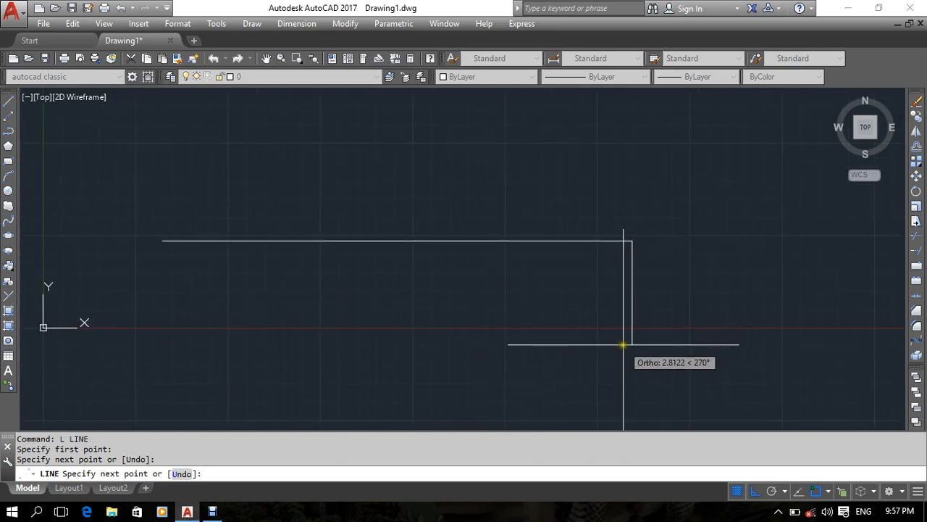
key("Escape")
Draw a vertical line 5 units downward from the right endpoint of the horizontal line
type("l")
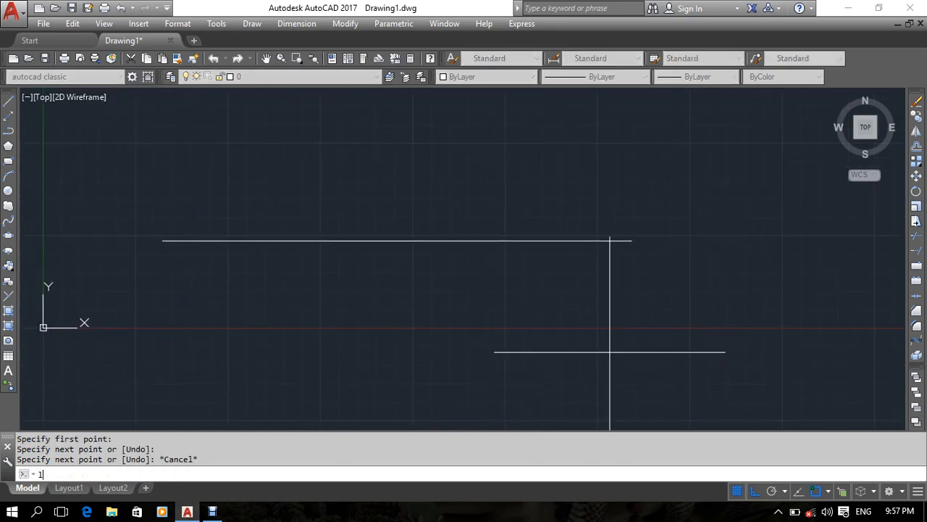
key("Return")
middle_click_drag(520, 350, 573, 287)
scroll(547, 339, "down", 2)
middle_click_drag(547, 339, 472, 288)
scroll(391, 240, "up", 2)
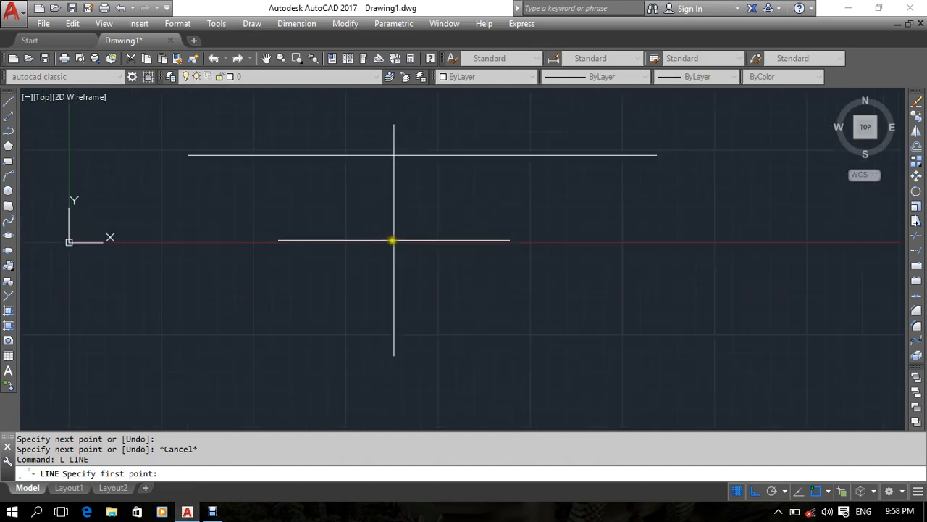
mouse_move(391, 240)
middle_mouse_down()
mouse_move(457, 298)
mouse_move(510, 319)
middle_mouse_up()
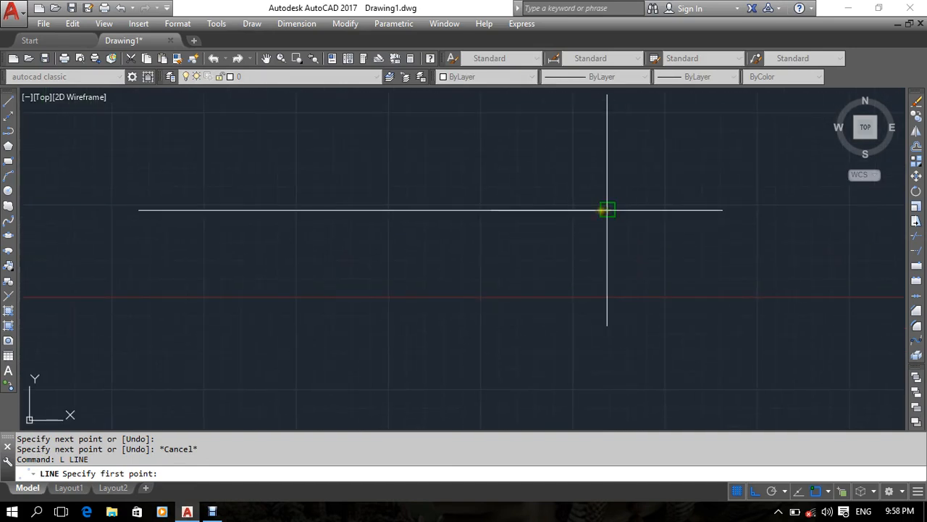
left_click(607, 210)
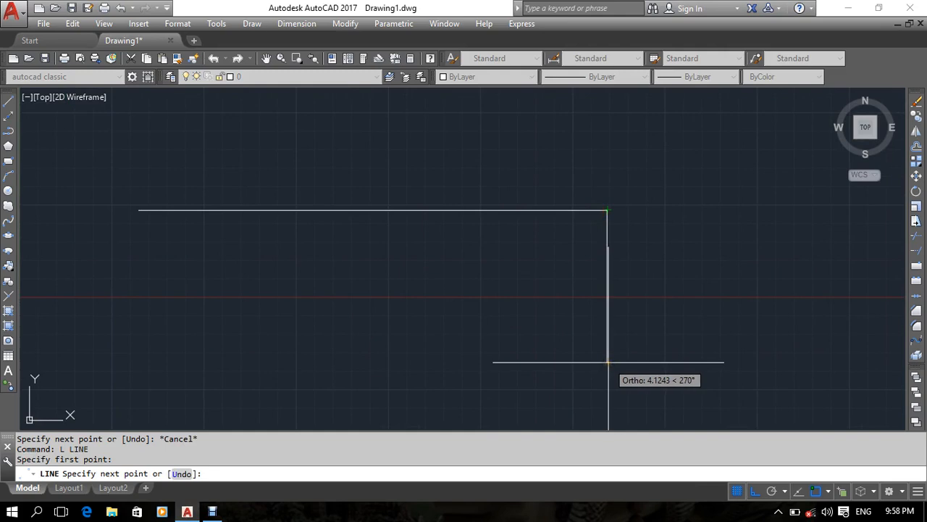
type("5")
key("Return")
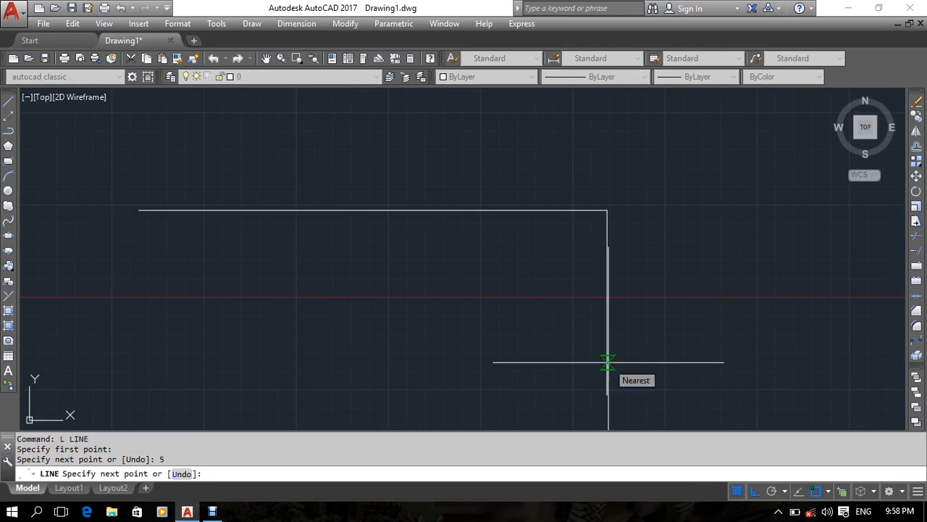
Continue with a horizontal line leftward from the vertical line's lower end, extending past the upper line's left end
middle_click_drag(370, 316, 501, 257)
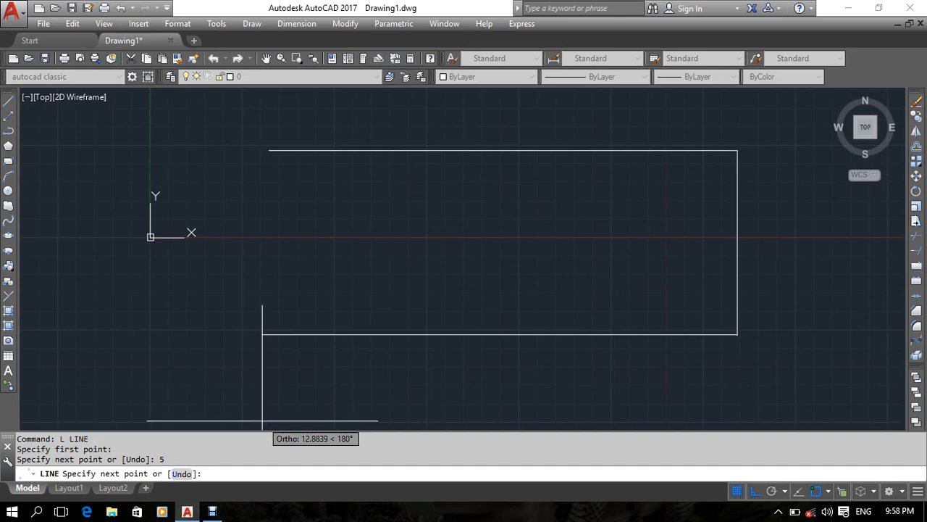
left_click(154, 370)
key("Return")
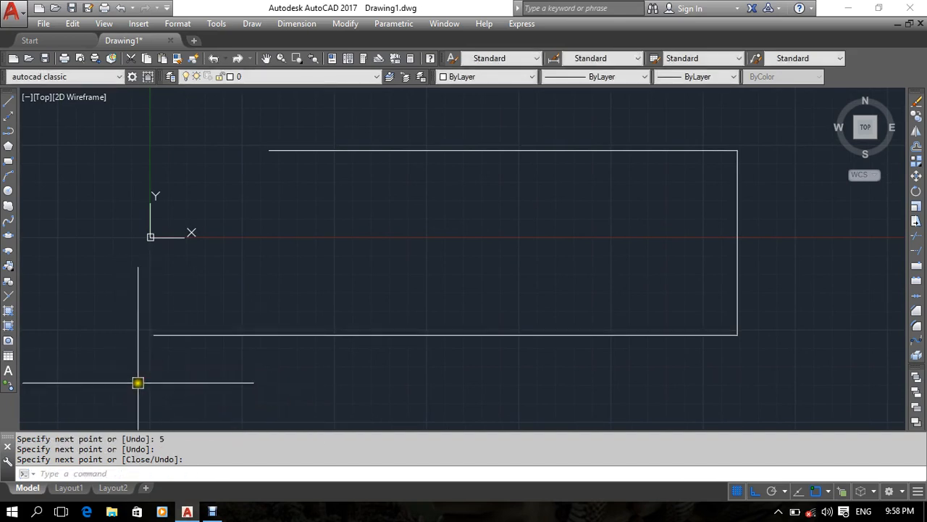
Draw a vertical line about 6.4 units downward from the upper line's left endpoint, crossing the lower horizontal line
key("Return")
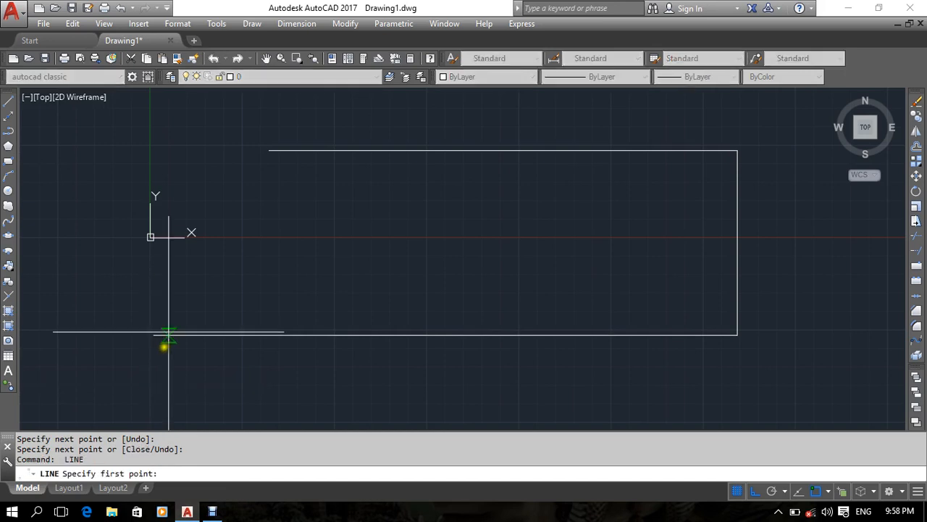
left_click(268, 150)
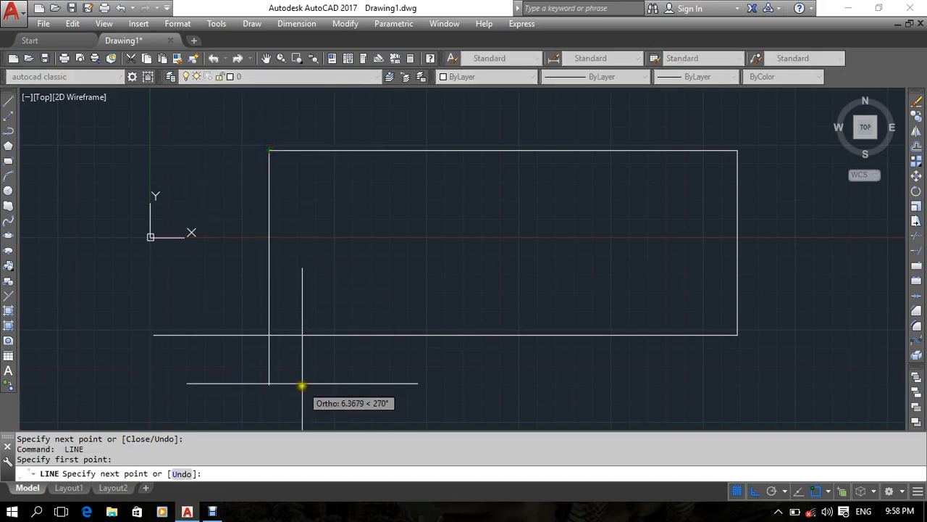
left_click(278, 385)
key("Return")
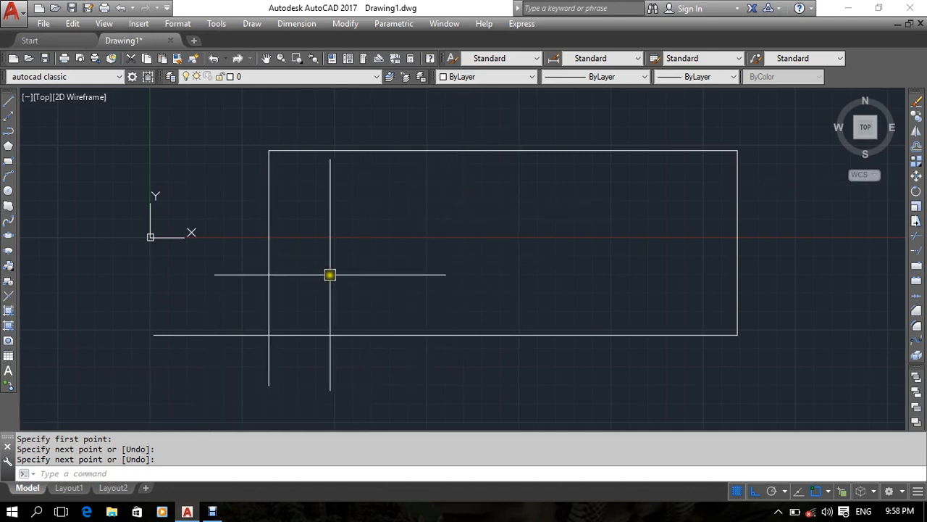
scroll(330, 276, "down", 6)
middle_click_drag(376, 315, 417, 294)
scroll(328, 290, "up", 4)
scroll(426, 226, "up", 2)
middle_click_drag(426, 226, 429, 336)
middle_click_drag(506, 310, 478, 310)
type("tr")
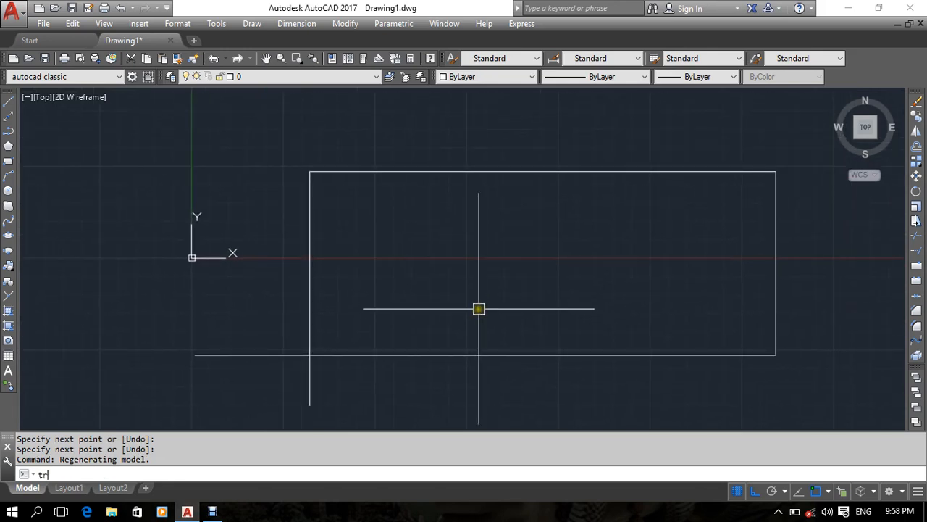
key("Return")
key("Return")
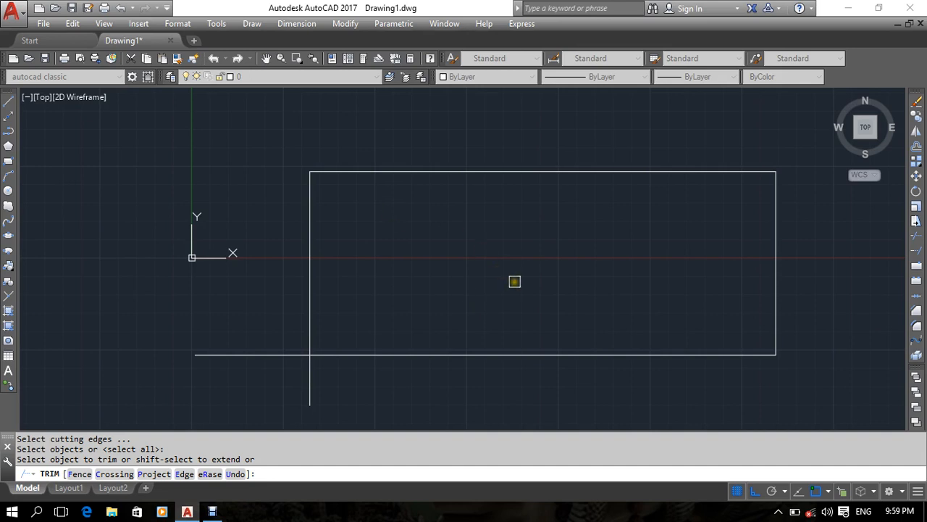
key("Escape")
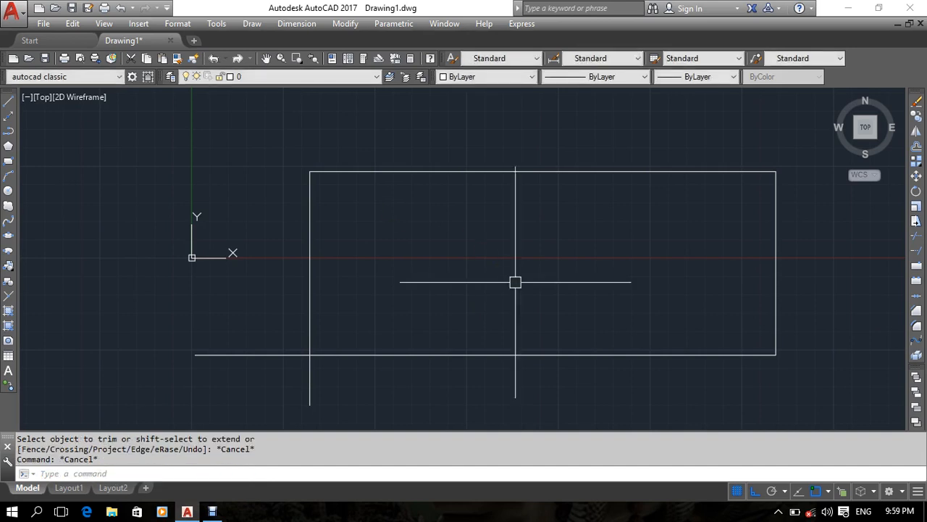
Trim the two line ends overhanging the lower-left corner, using all objects as cutting edges
type("tr")
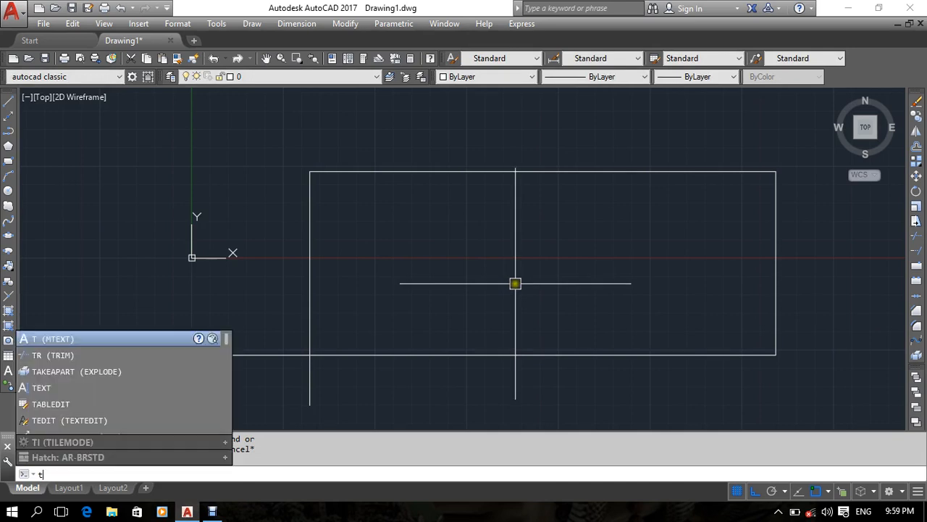
key("Return")
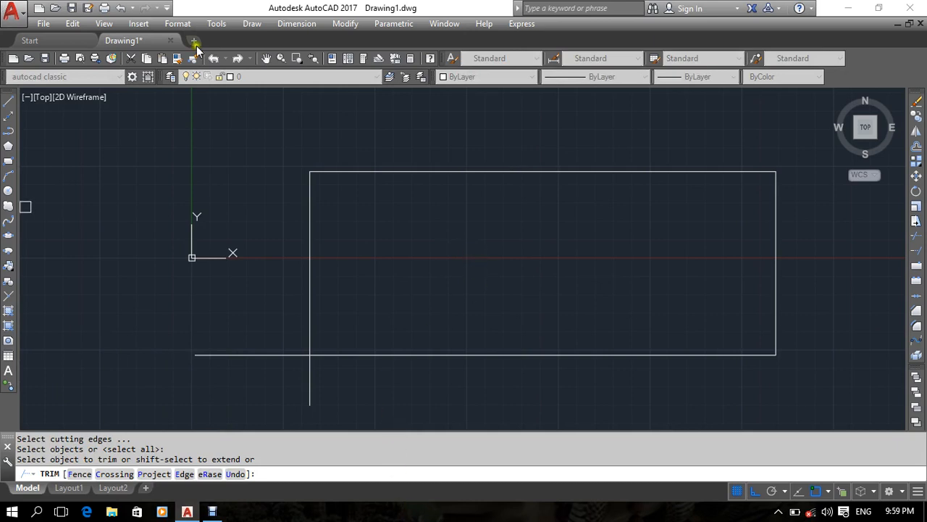
left_click(346, 171)
middle_click_drag(397, 359, 397, 324)
middle_click_drag(393, 287, 401, 294)
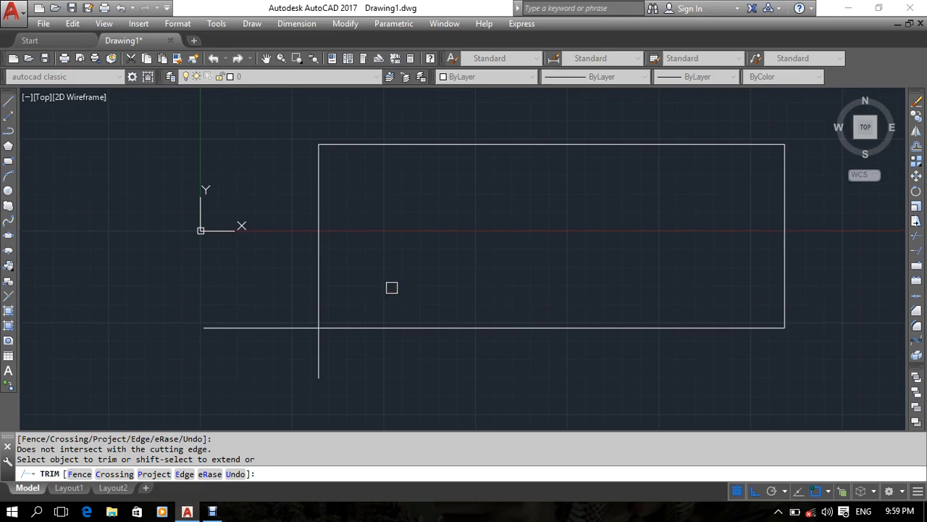
left_click(272, 326)
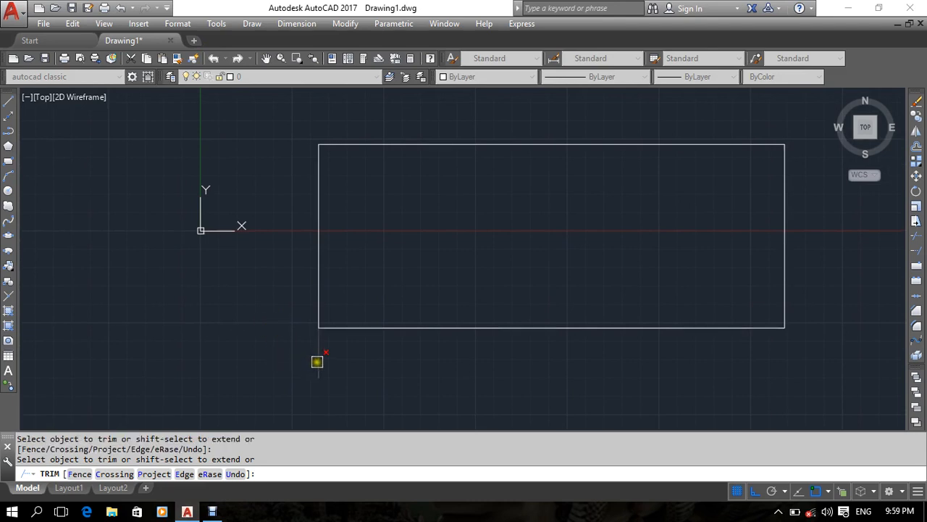
left_click(318, 360)
Try to trim the rectangle's bottom, right and top edges, and leave the Trim command
scroll(199, 352, "down", 2)
left_click(401, 334)
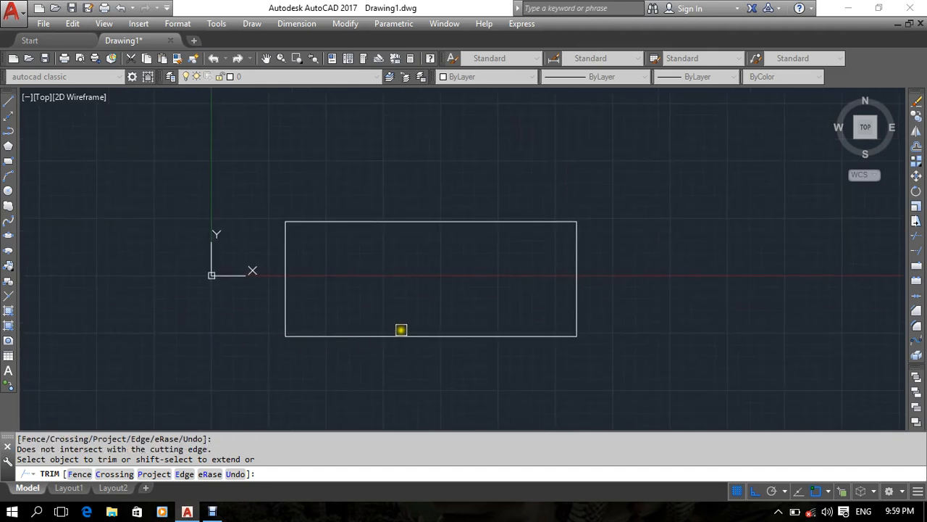
left_click(575, 279)
left_click(522, 223)
key("Escape")
Draw a horizontal line from inside the rectangle, near mid-height, rightward past its right edge
type("l")
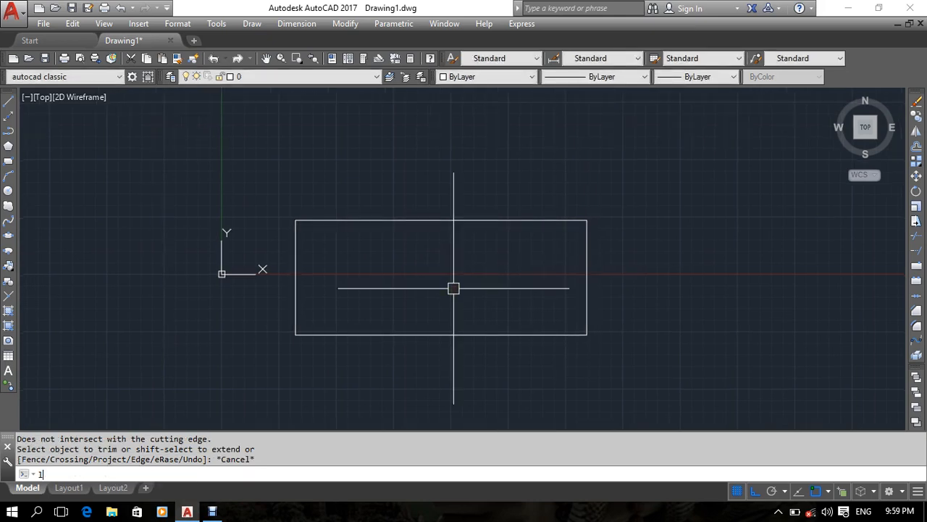
key("Return")
left_click(405, 279)
key("Return")
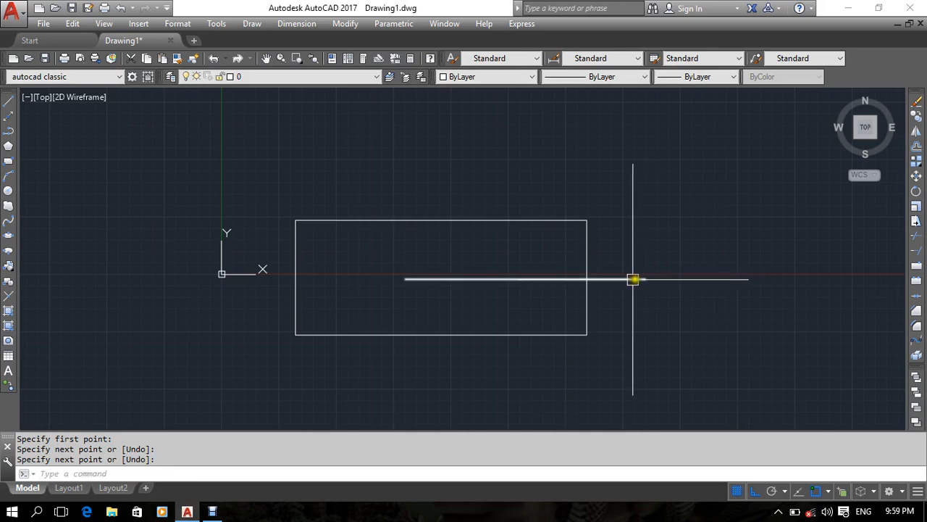
Stretch the inner line's right endpoint back onto the rectangle's right edge and clear the selection
left_click(638, 279)
left_click(646, 279)
left_click(587, 279)
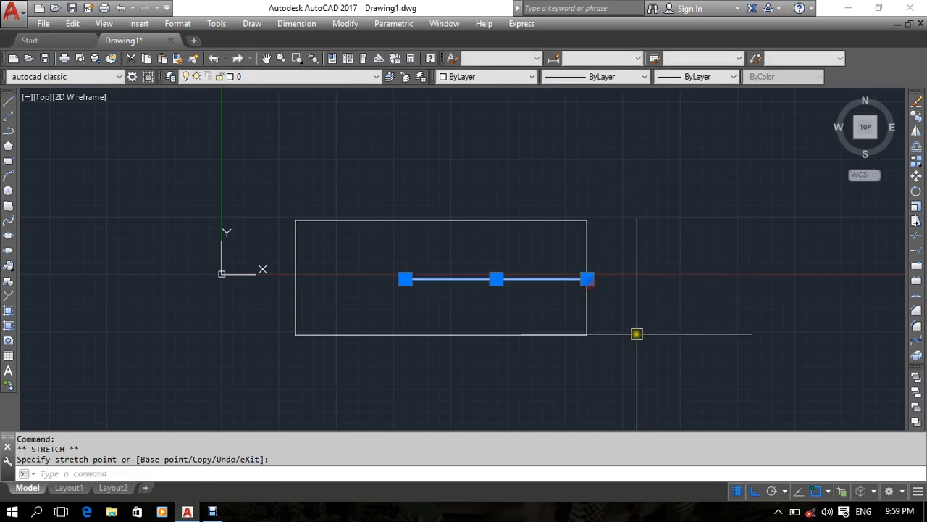
key("Escape")
key("Escape")
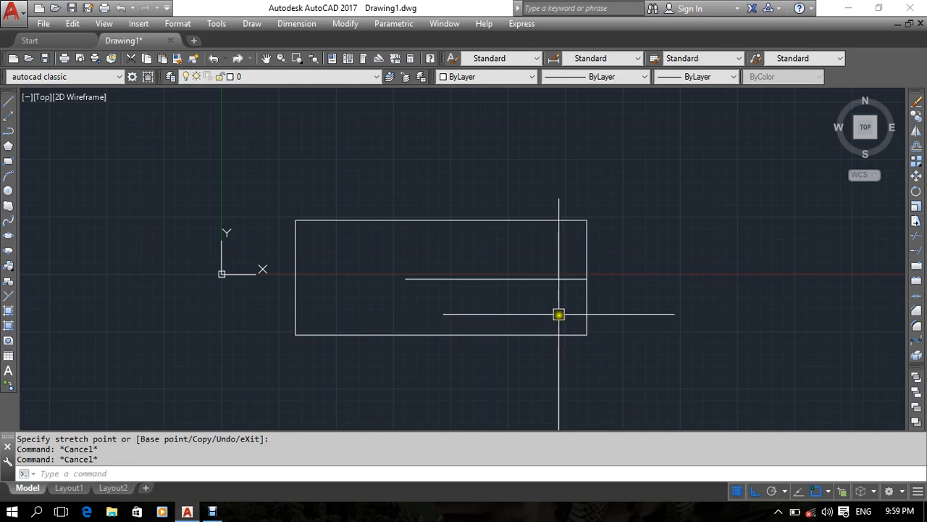
Select the inner horizontal line and the rectangle's right edge in turn to examine where they meet, and clear the selection
scroll(535, 309, "up", 2)
left_click(527, 249)
left_click(473, 293)
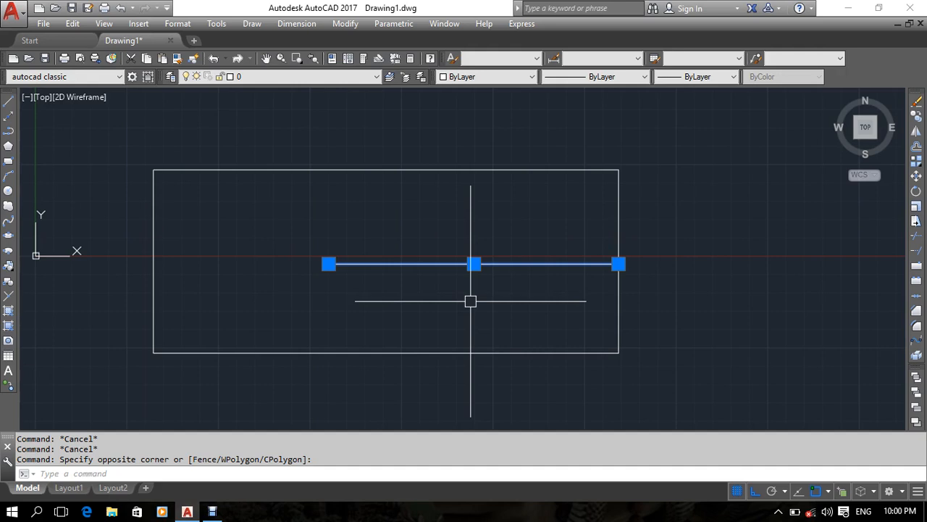
key("Escape")
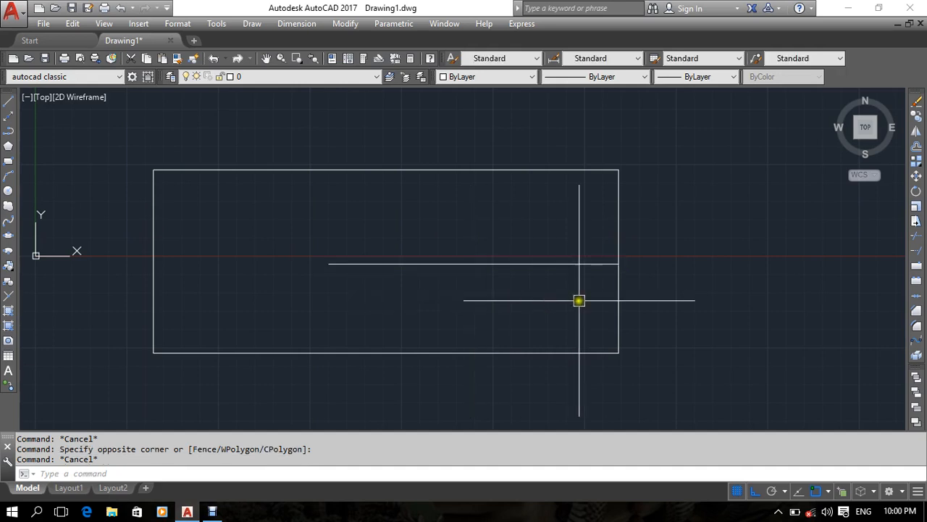
left_click(631, 297)
left_click(580, 307)
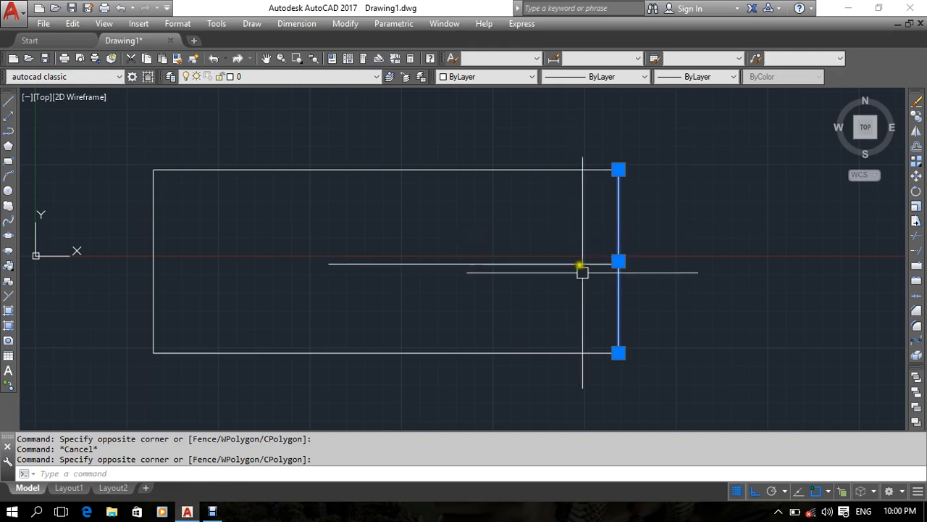
left_click(641, 303)
left_click(575, 304)
key("Escape")
left_click(573, 304)
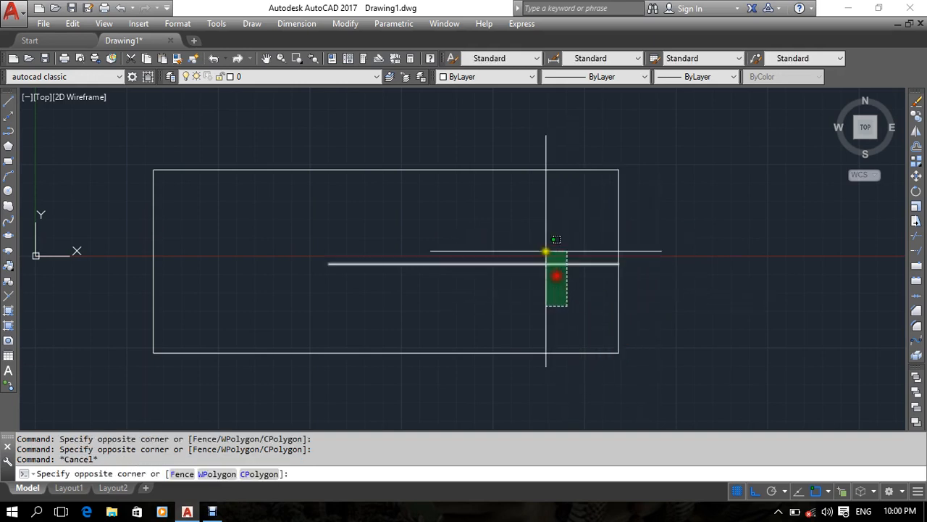
left_click(534, 233)
key("Escape")
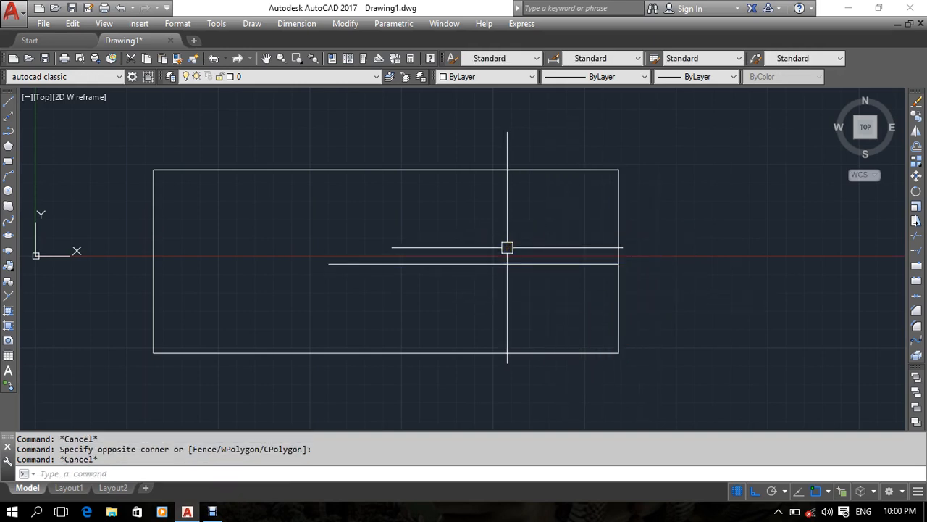
Trim the right edge below the inner line with all objects as cutting edges, and try trimming the inner line and the edge's upper part
type("tr")
key("Return")
key("Return")
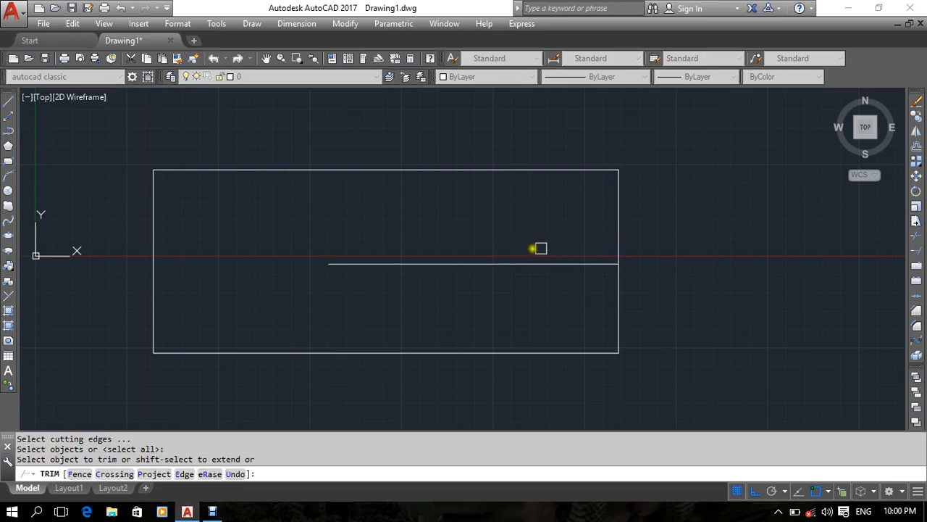
left_click(561, 263)
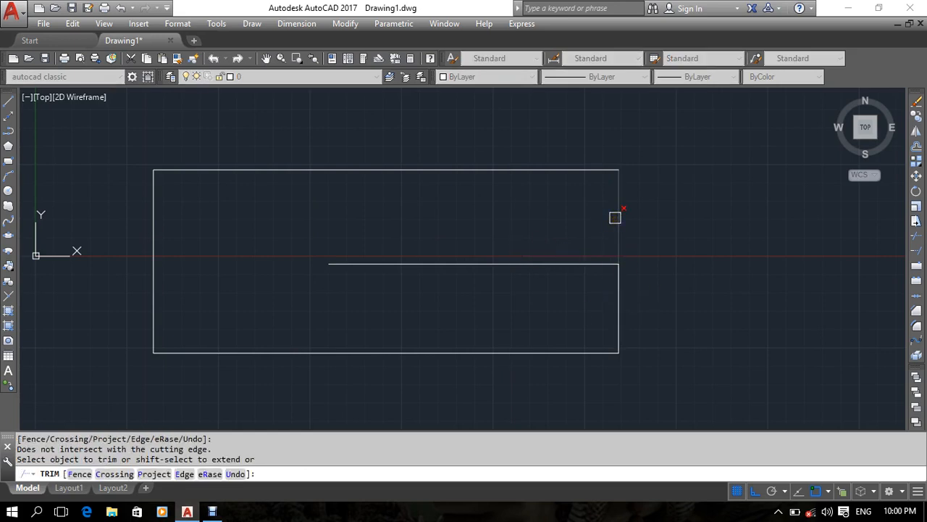
left_click(618, 299)
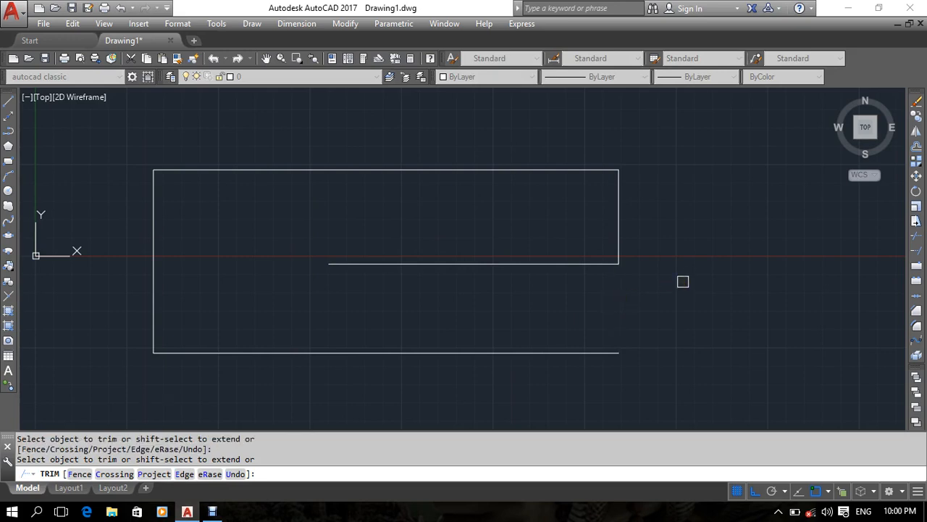
left_click(614, 224)
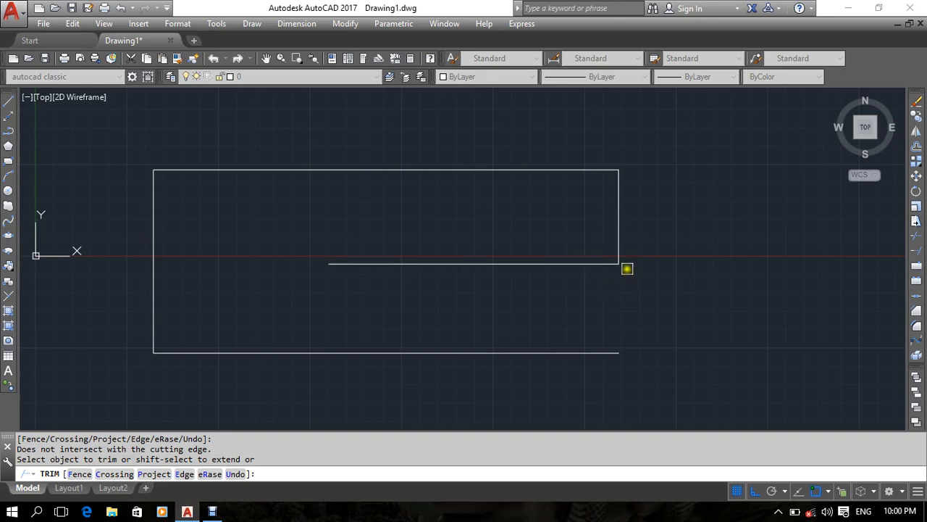
Leave the Trim command and undo the trim of the rectangle's right edge
key("ctrl+z")
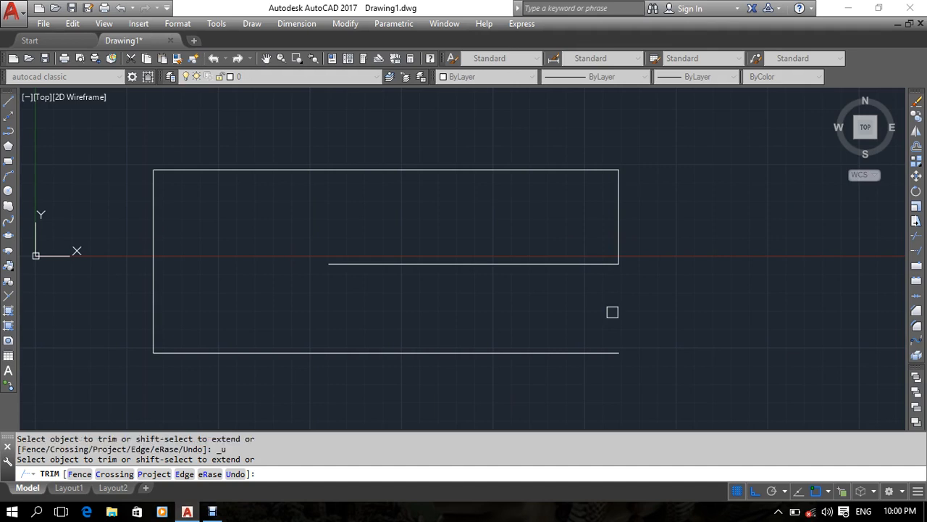
key("Escape")
key("ctrl+z")
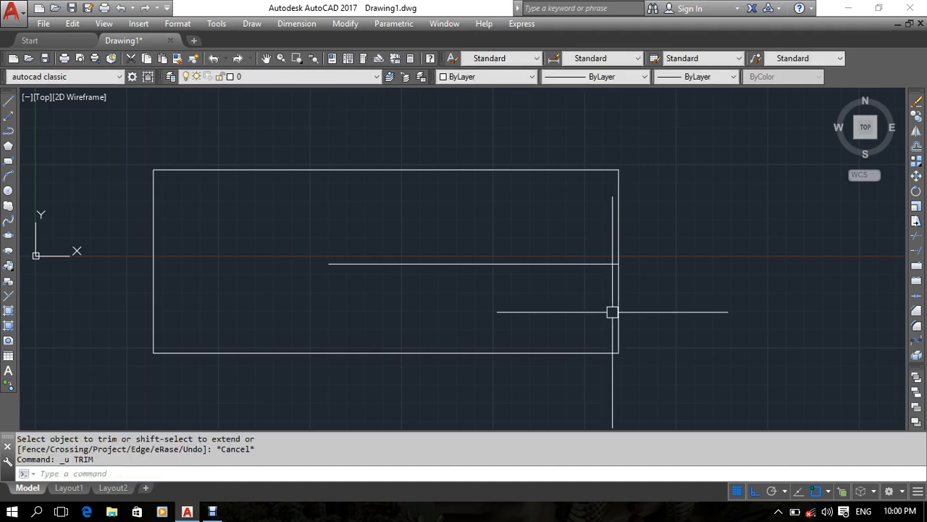
Select the full right edge and the inner line one after the other to check their extents, clearing each selection
left_click(618, 300)
left_click(575, 308)
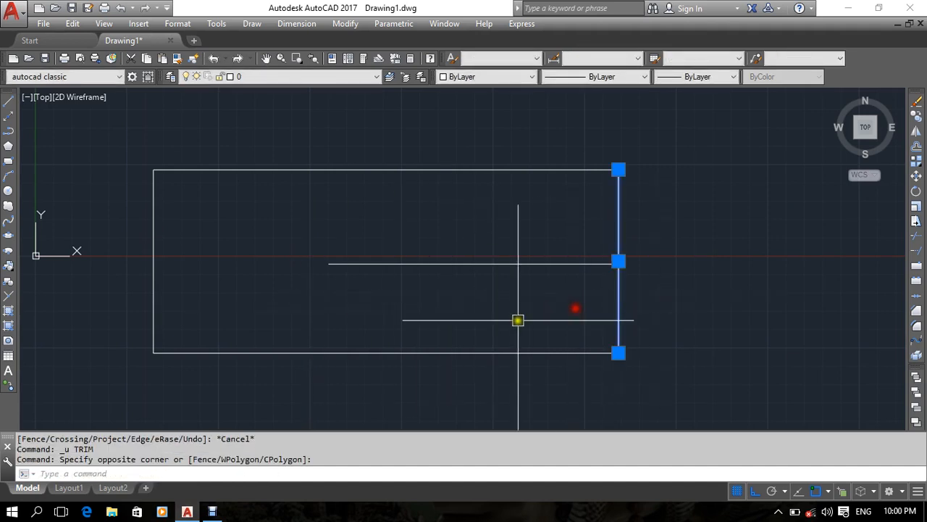
key("Escape")
left_click(534, 249)
left_click(501, 296)
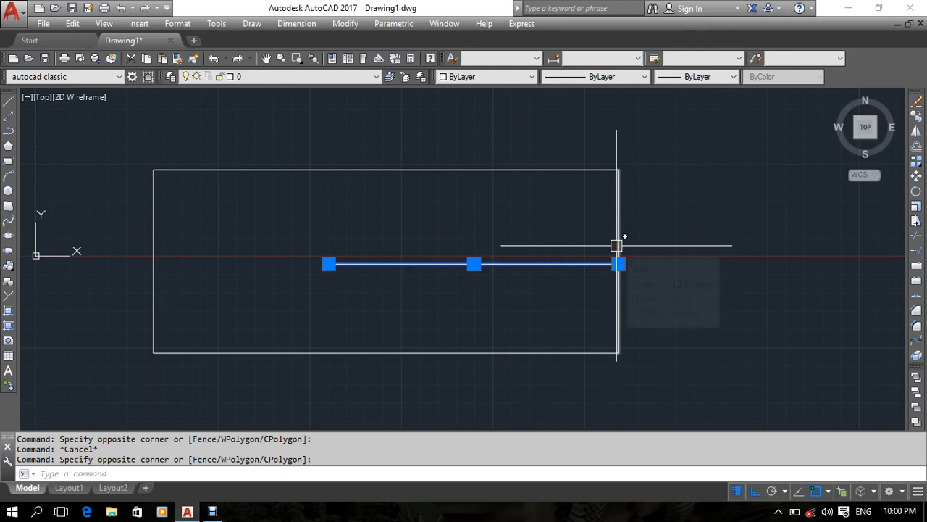
key("Escape")
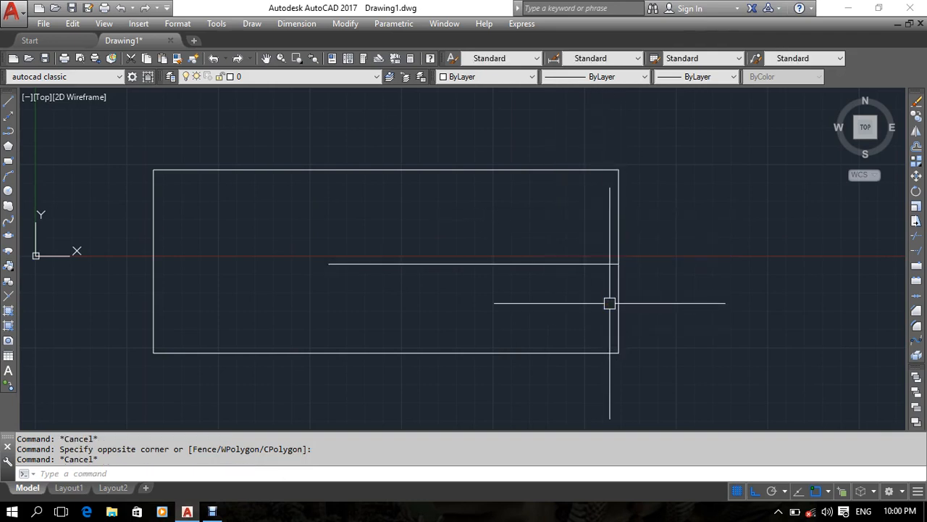
Stretch the inner line's right endpoint beyond the rectangle's right edge, and undo that stretch
left_click(577, 248)
left_click(565, 296)
left_click(618, 263)
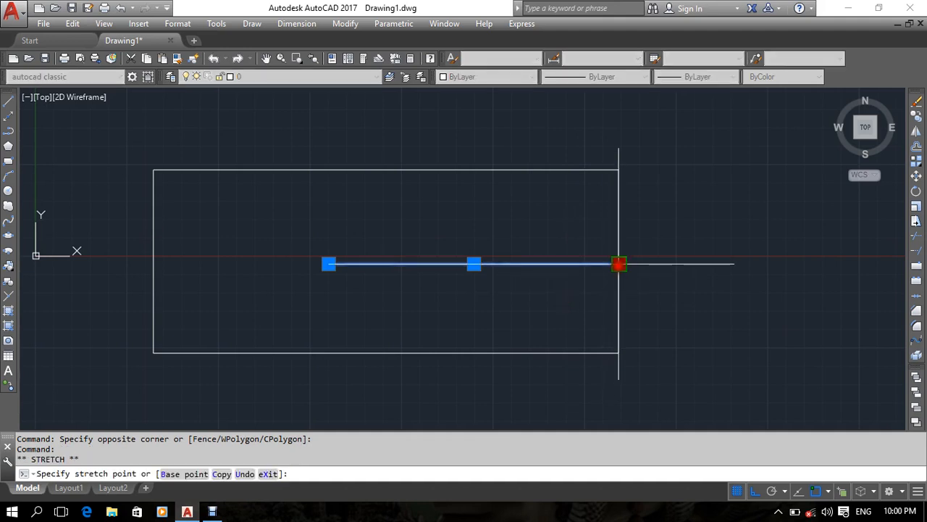
left_click(717, 267)
key("Escape")
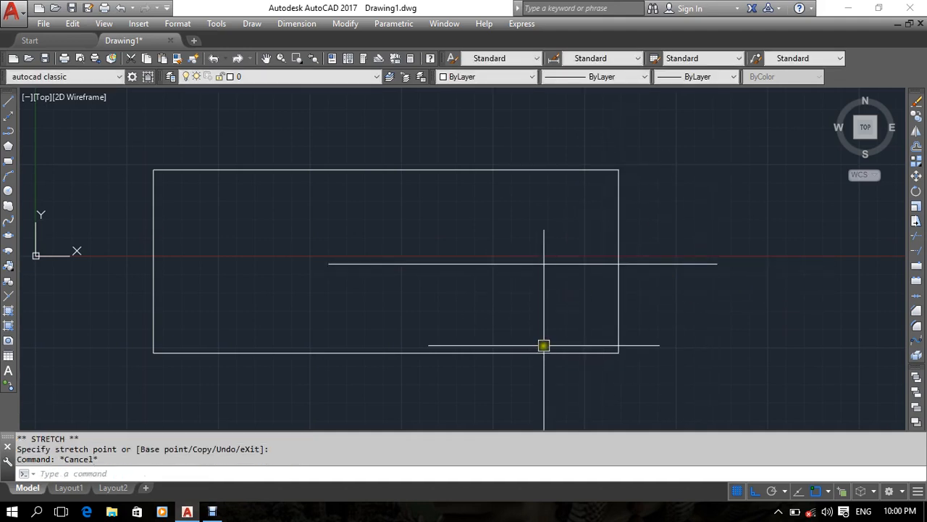
mouse_move(548, 349)
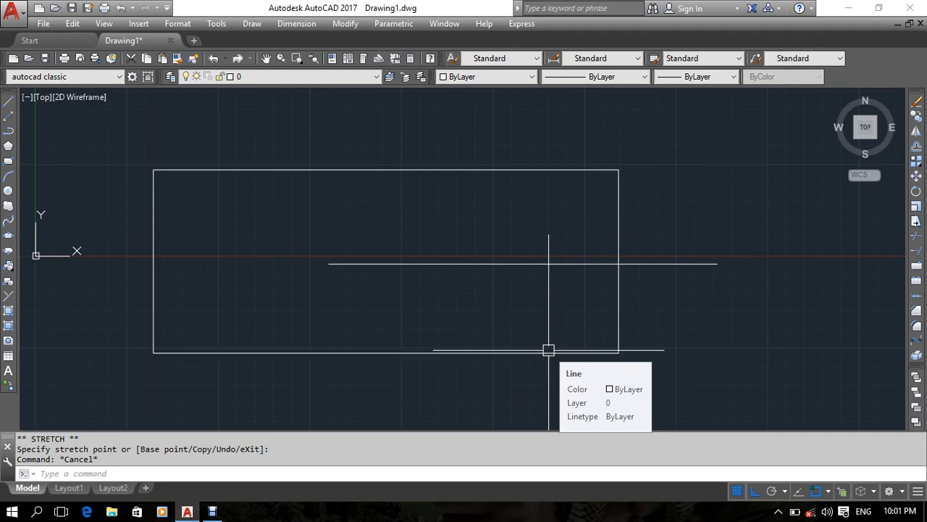
key("ctrl+z")
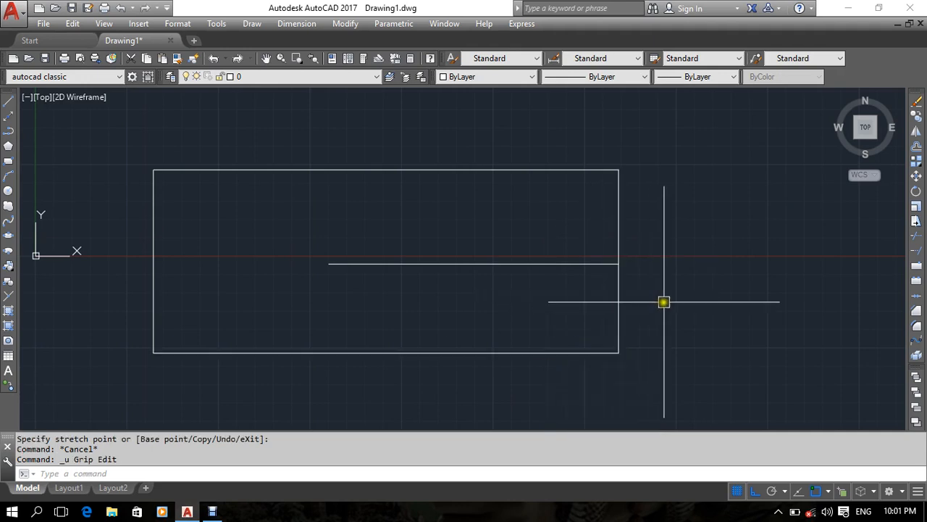
Select the rectangle's right edge directly and with a crossing window, clearing the selection each time
left_click(614, 309)
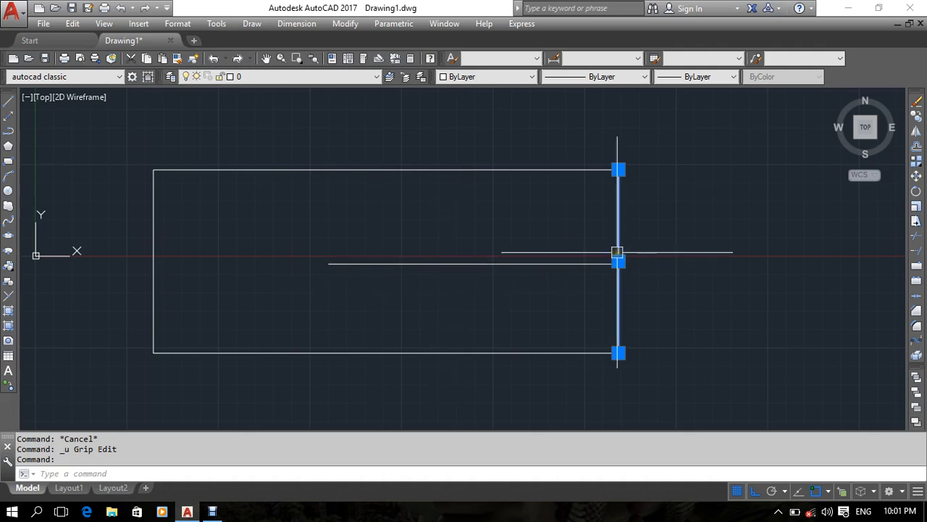
key("Escape")
key("Escape")
key("Escape")
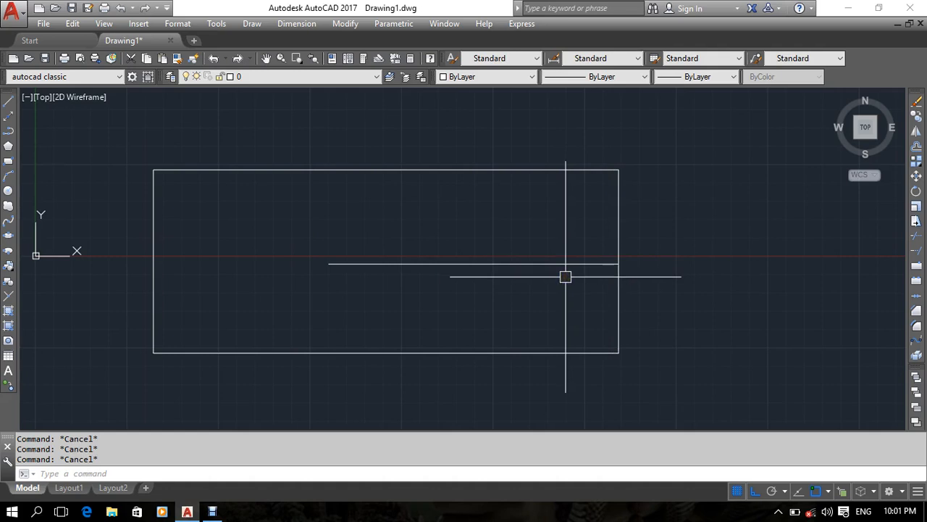
middle_click_drag(524, 261, 584, 253)
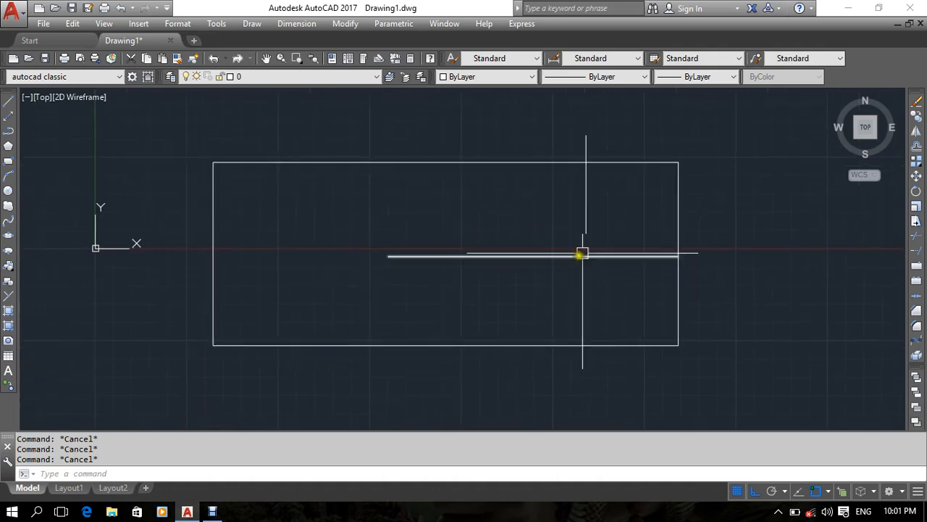
left_click(702, 222)
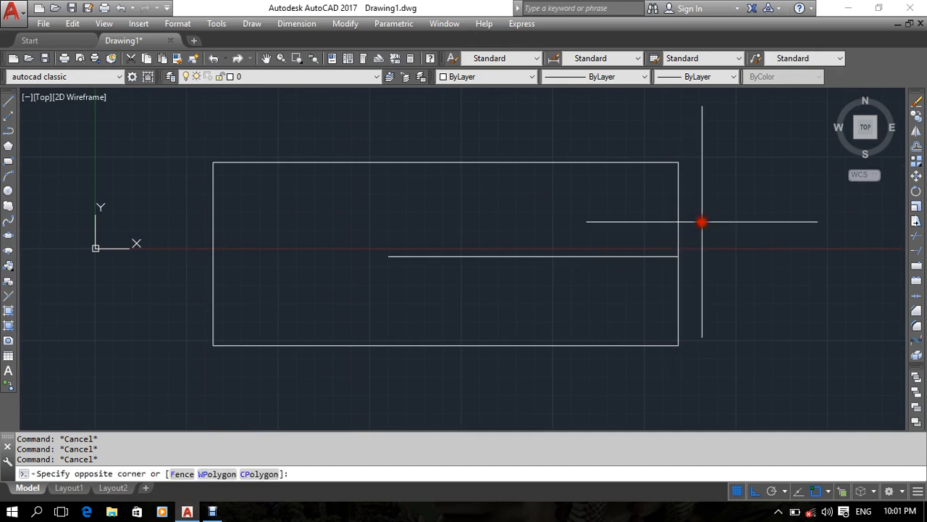
left_click(573, 253)
key("Escape")
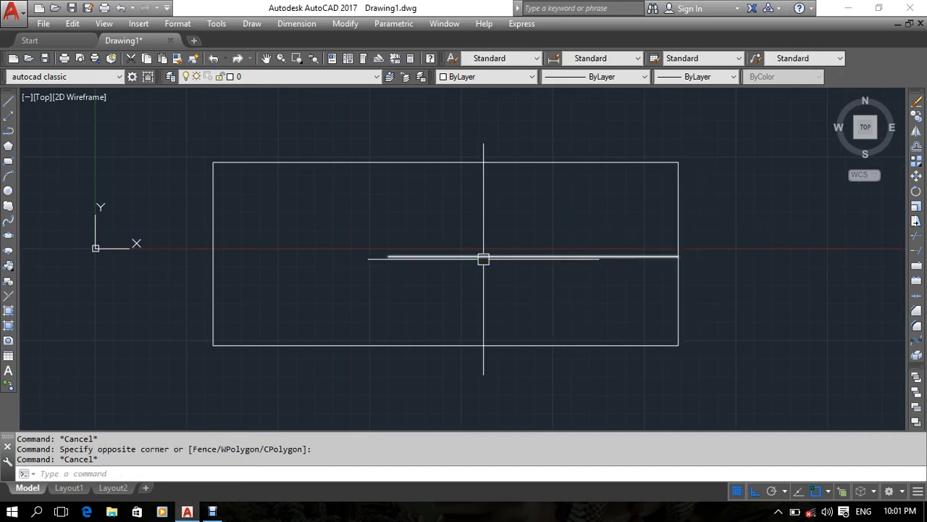
Trim the right edge above the inner line with a crossing window, using all objects as cutting edges, and undo that trim
type("tr")
key("Return")
key("Return")
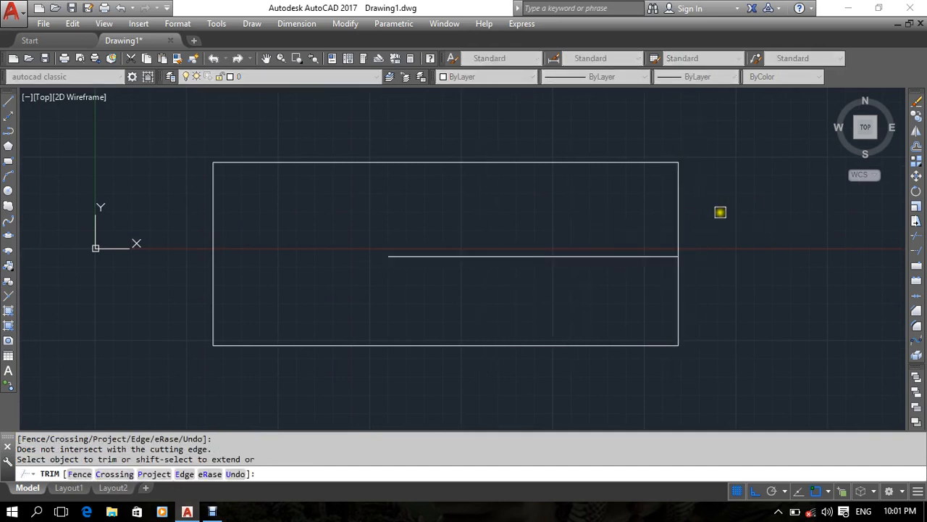
left_click_drag(720, 211, 658, 220)
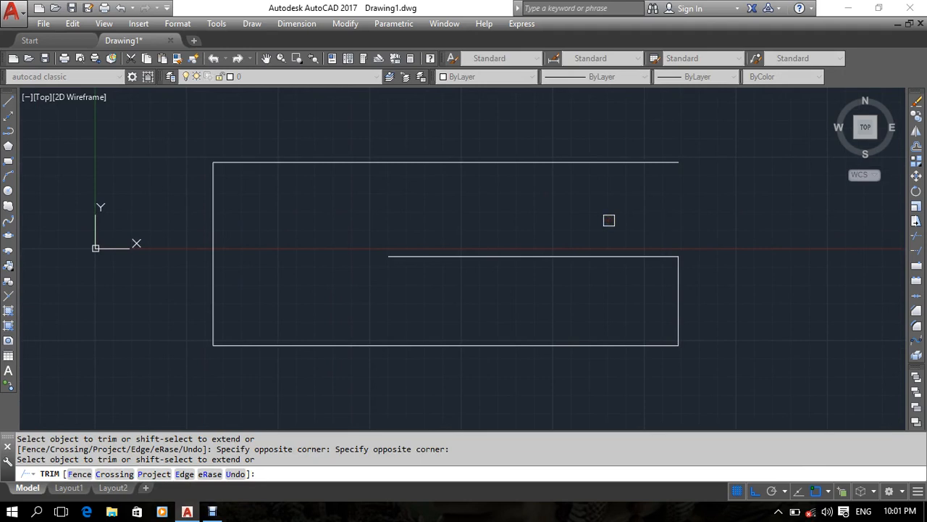
key("ctrl+z")
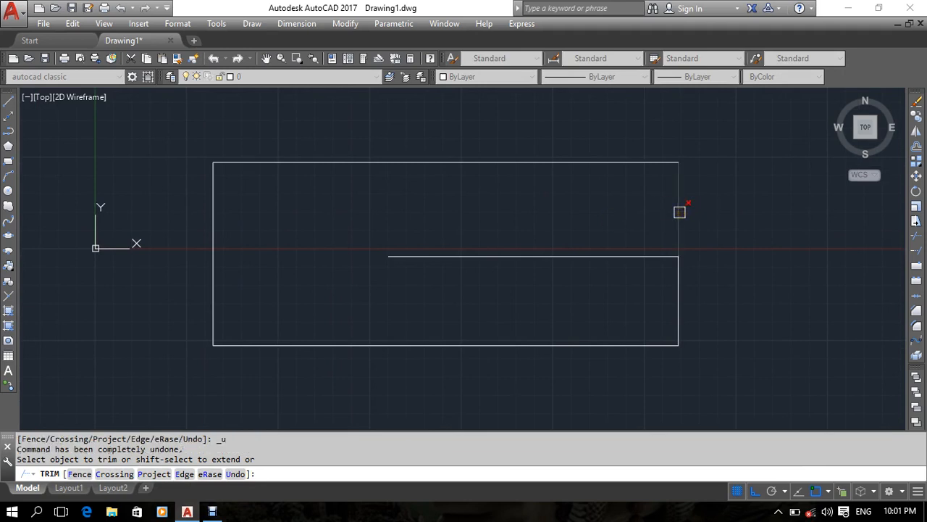
Try to trim the right edge's upper part again with crossing windows, and cancel the Trim command
left_click_drag(755, 198, 636, 239)
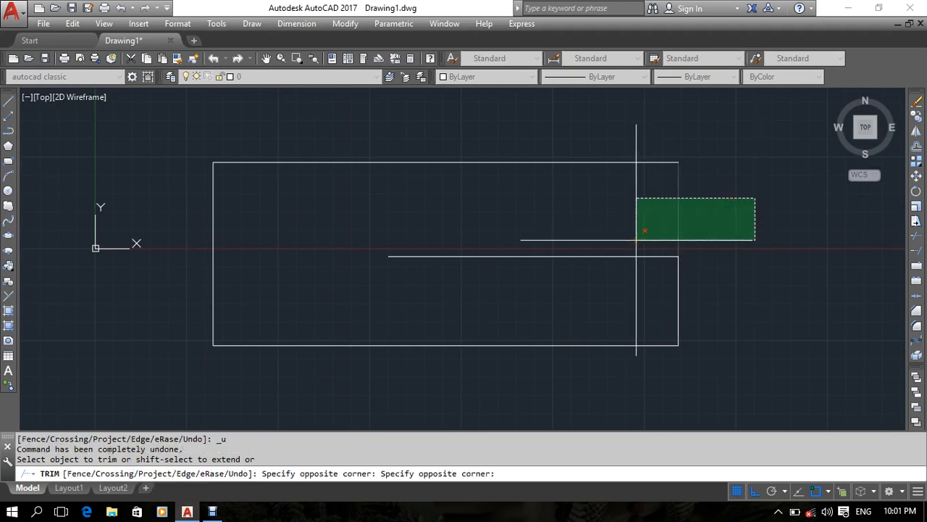
left_click(636, 240)
left_click(642, 208)
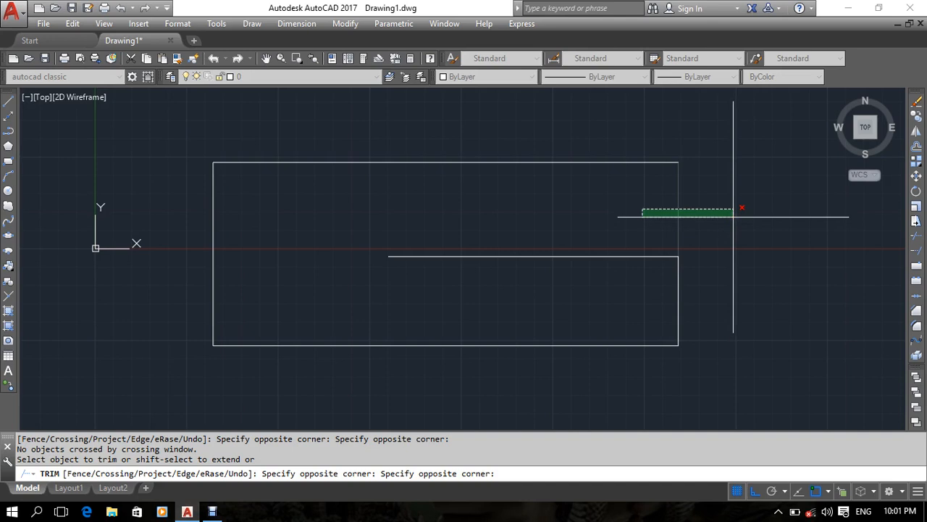
key("Escape")
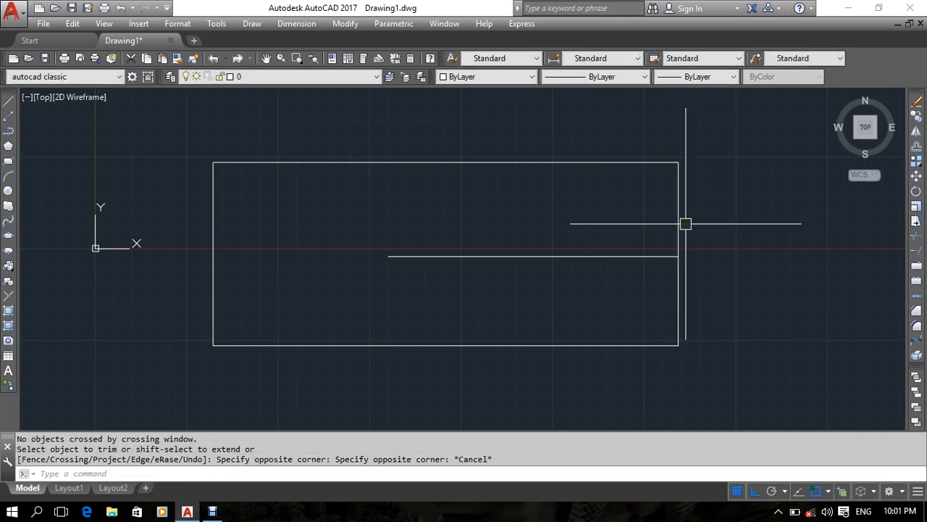
Try to select the rectangle's right and top edges with enclosing windows drawn over the upper right corner
right_click(685, 224)
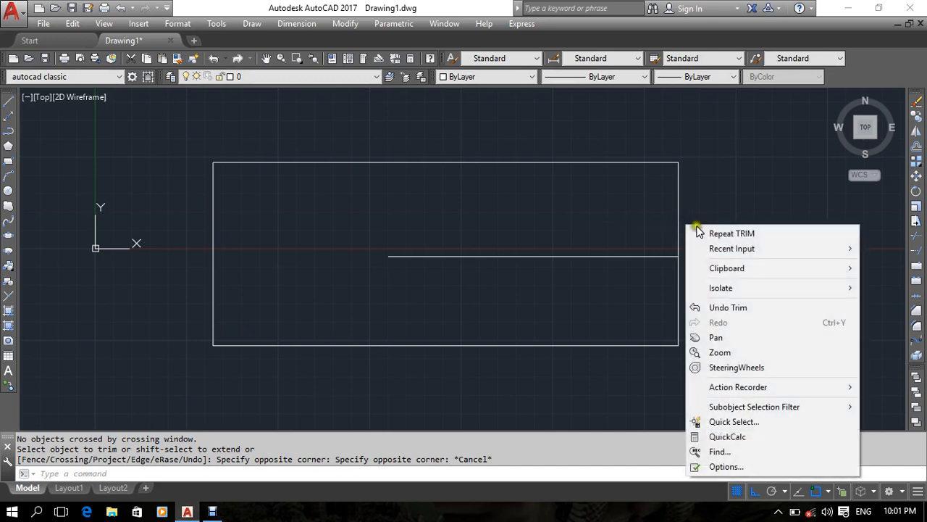
left_click(706, 232)
left_click(722, 197)
left_click(787, 206)
left_click(657, 121)
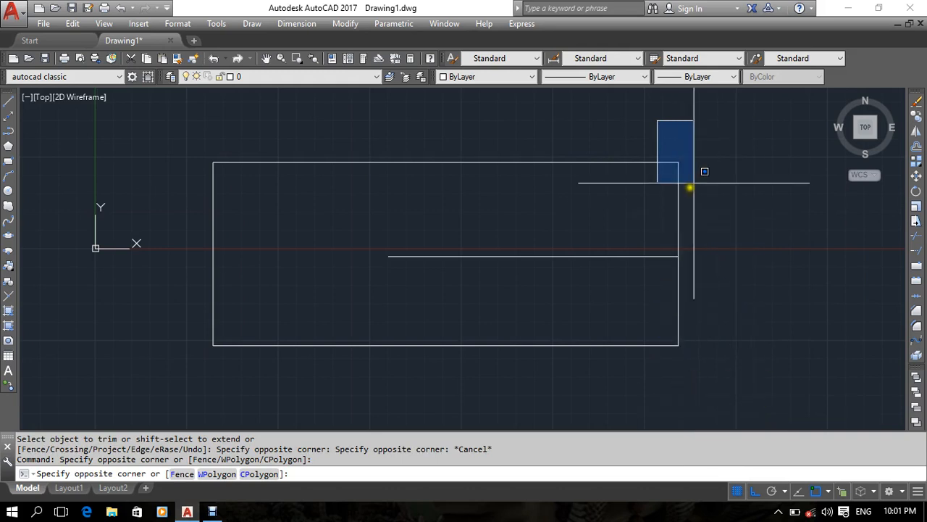
left_click(717, 147)
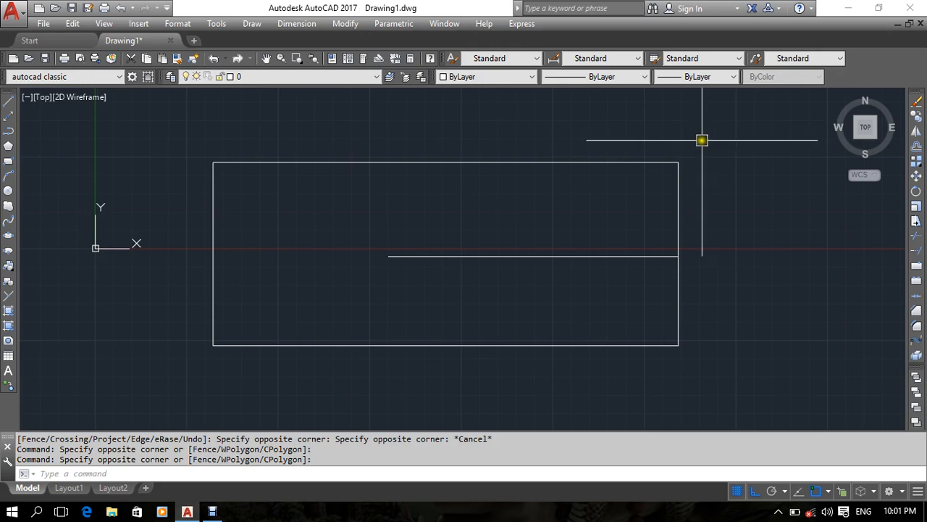
left_click(601, 118)
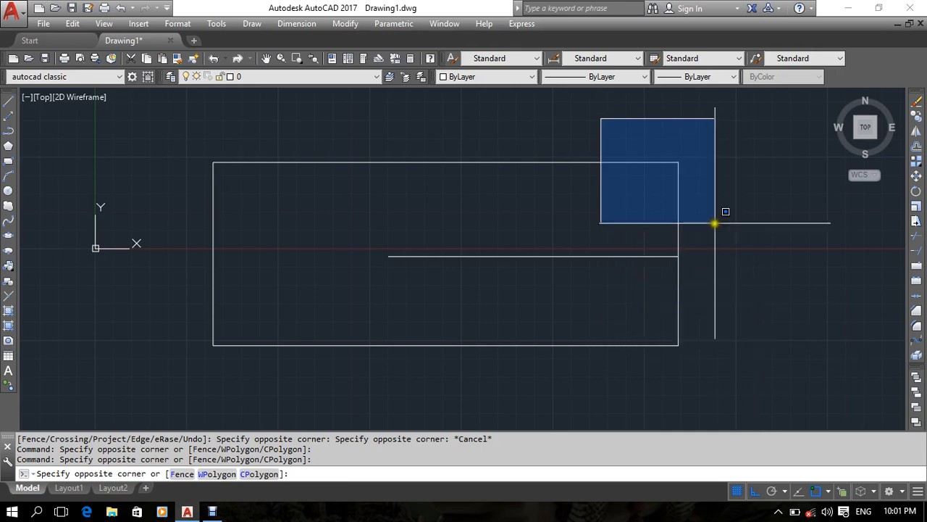
left_click(698, 108)
Select the rectangle's right edge with a crossing window above the inner line, and clear the selection
left_click(728, 191)
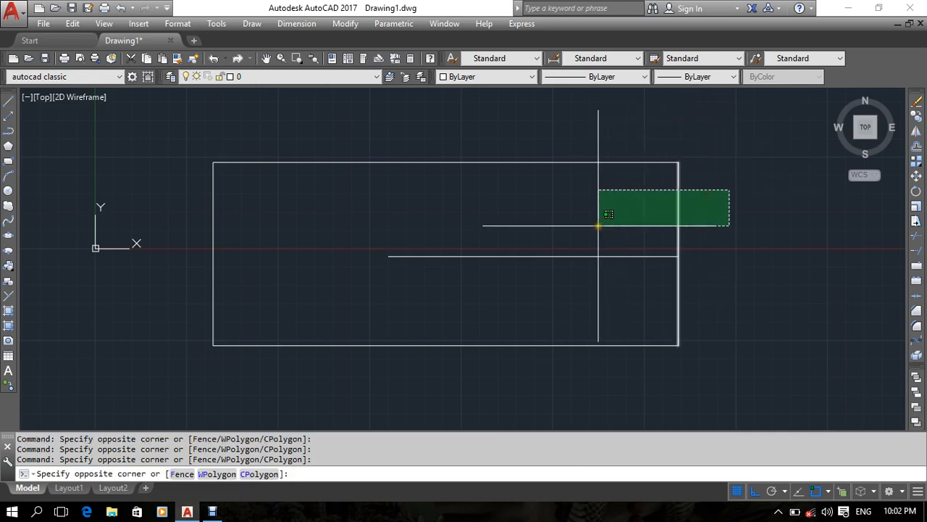
left_click(599, 225)
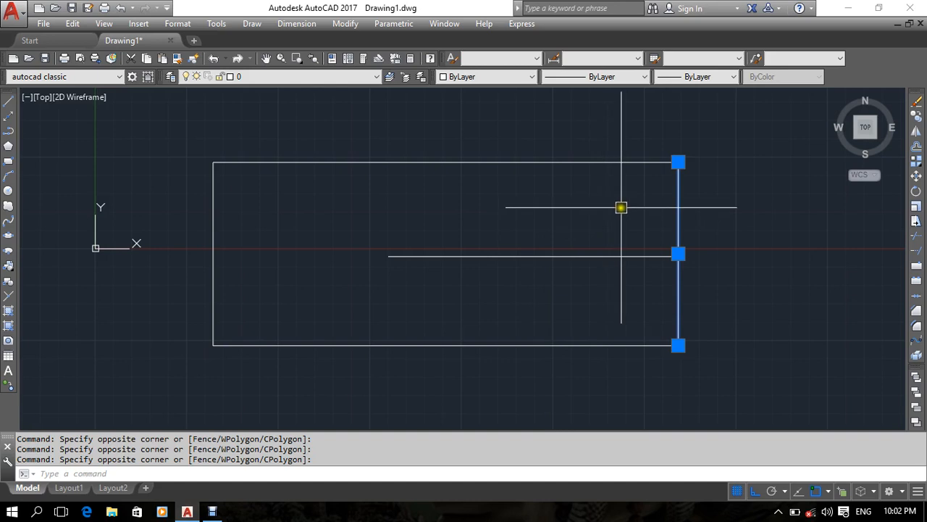
key("Escape")
key("Escape")
type("tr")
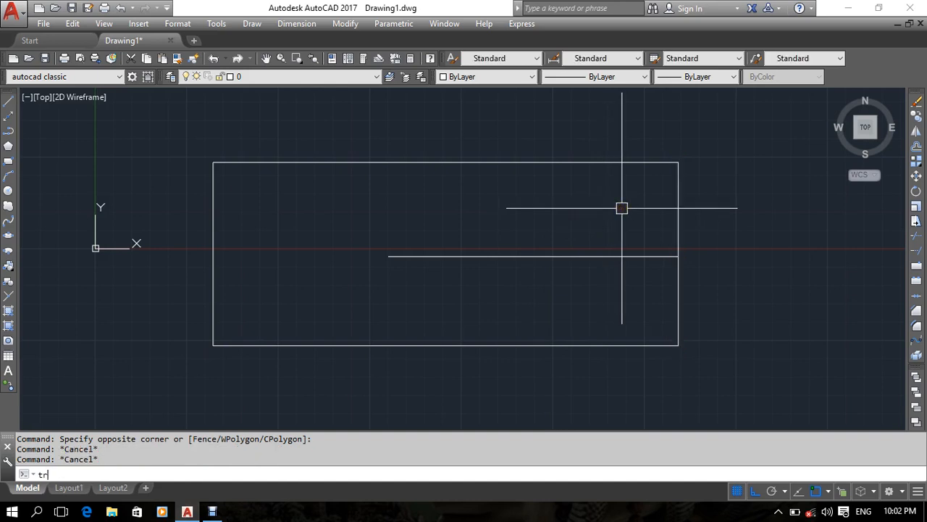
key("Return")
key("Return")
left_click(632, 195)
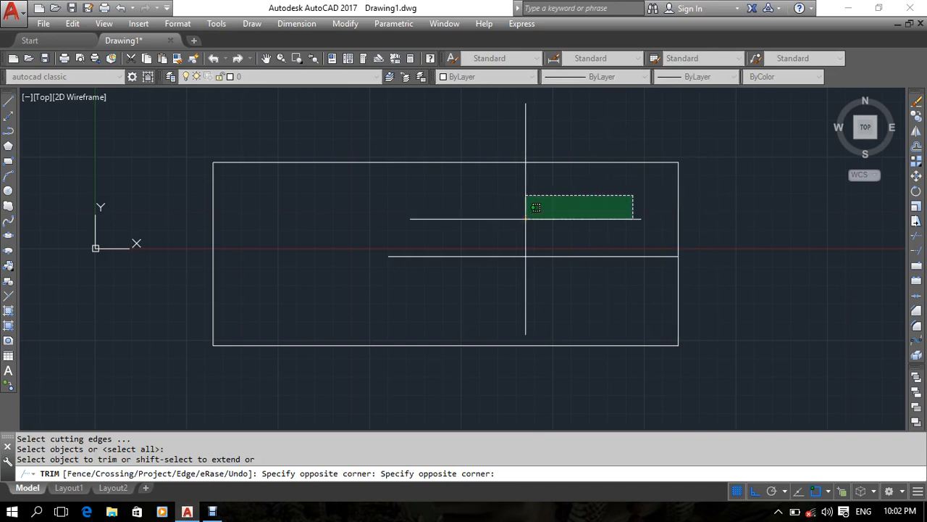
key("Escape")
Erase the inner line together with the rectangle's right edge, picking both with a crossing window
scroll(551, 250, "down", 4)
scroll(542, 256, "up", 4)
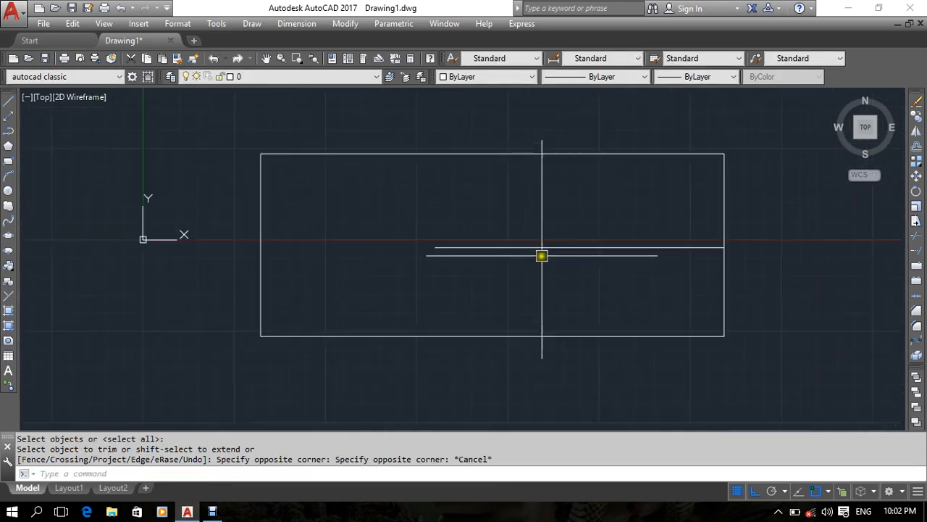
middle_click_drag(565, 294, 578, 304)
middle_click_drag(598, 272, 565, 284)
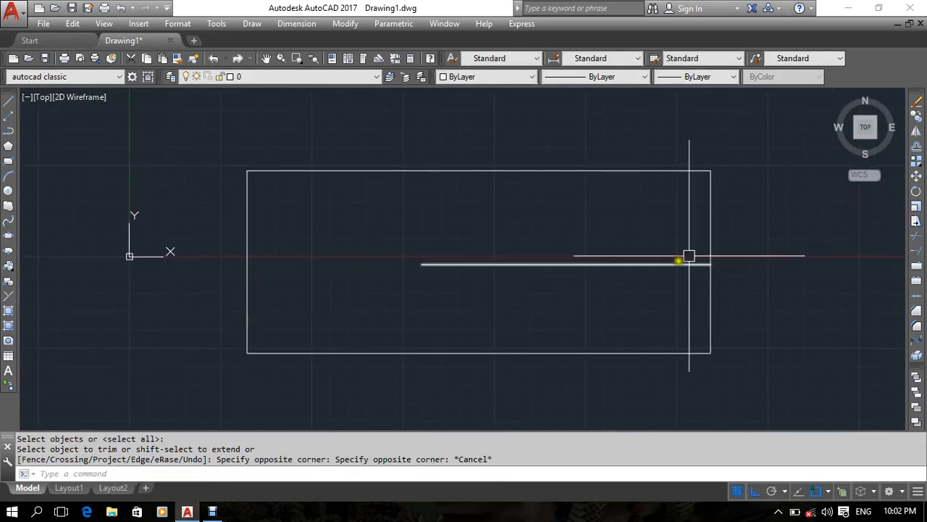
left_click(746, 237)
left_click(626, 277)
key("Delete")
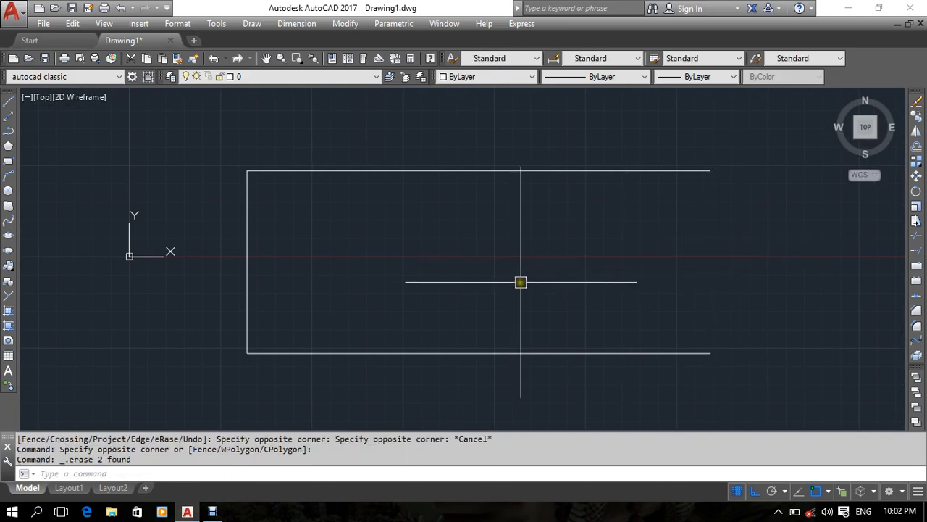
Erase the rectangle's top and left edges so that only the bottom edge is kept
left_click(673, 136)
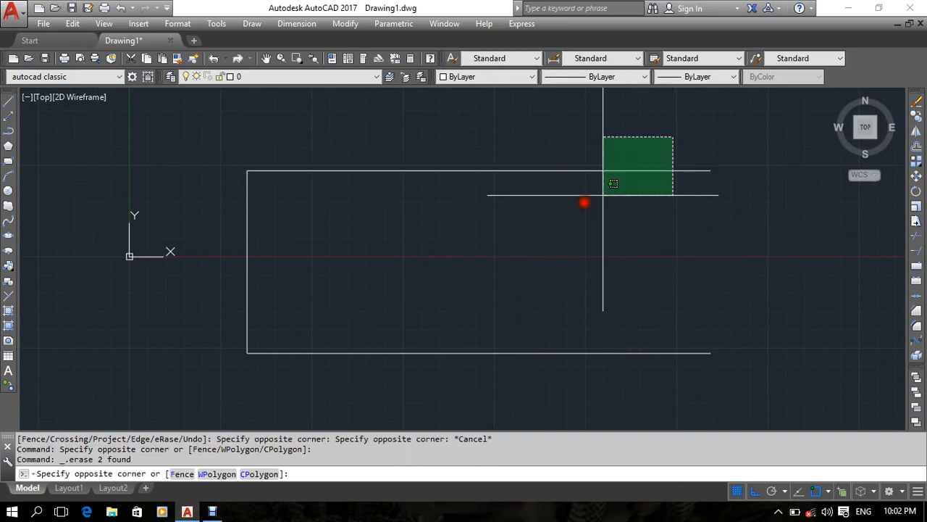
left_click(584, 202)
key("Delete")
left_click(245, 228)
left_click(153, 273)
key("Delete")
Draw a circle centred just below the remaining line, large enough to cross it on the right half
middle_click_drag(181, 300, 186, 281)
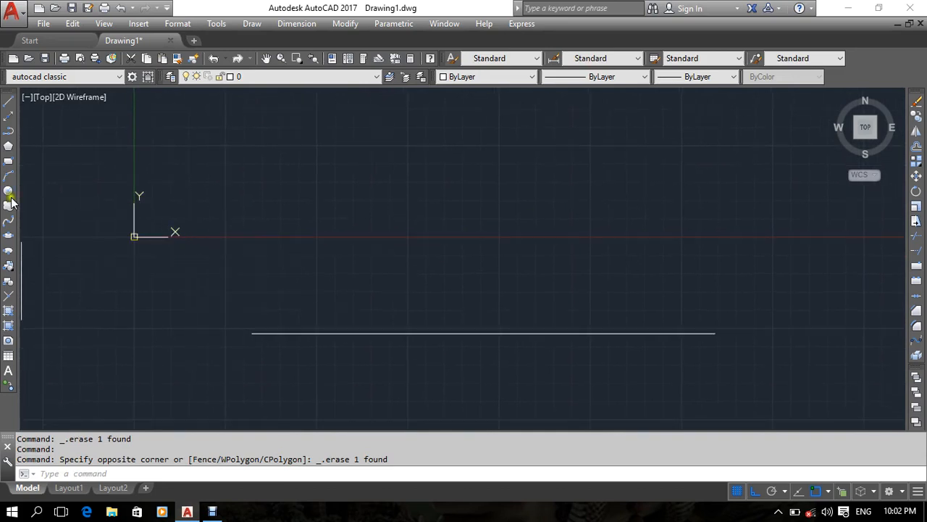
left_click(7, 191)
middle_click_drag(287, 338, 274, 265)
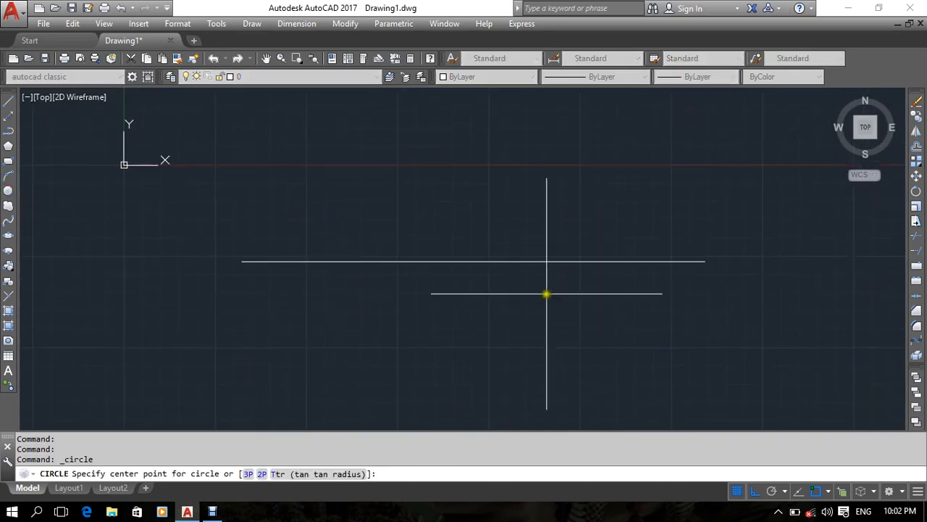
left_click(546, 294)
left_click(571, 348)
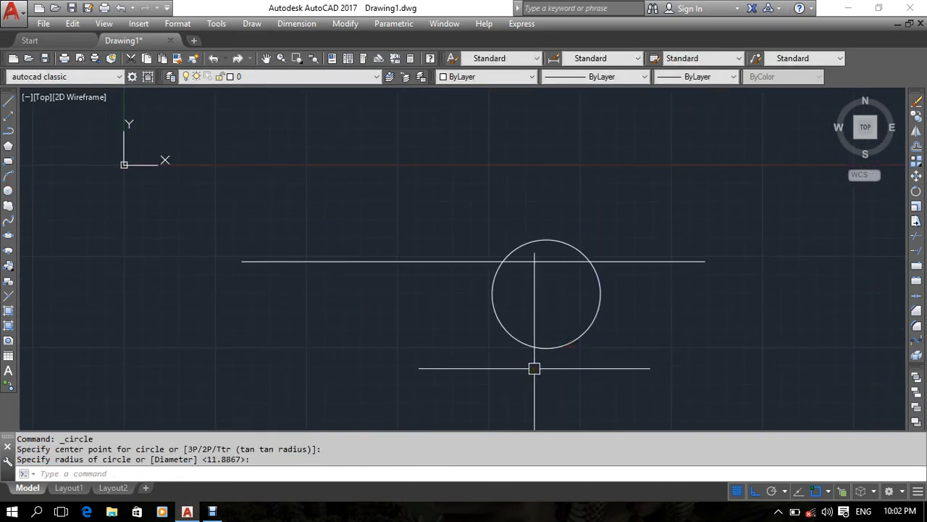
Trim away the part of the circle below the line with a crossing window, using all objects as cutting edges
scroll(530, 313, "up", 2)
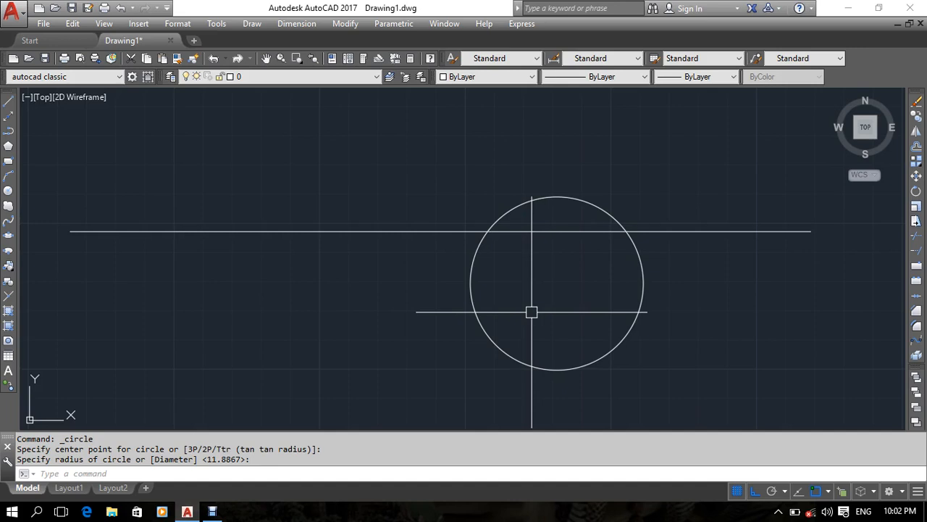
key("Escape")
type("tr")
key("Return")
key("Return")
left_click(739, 281)
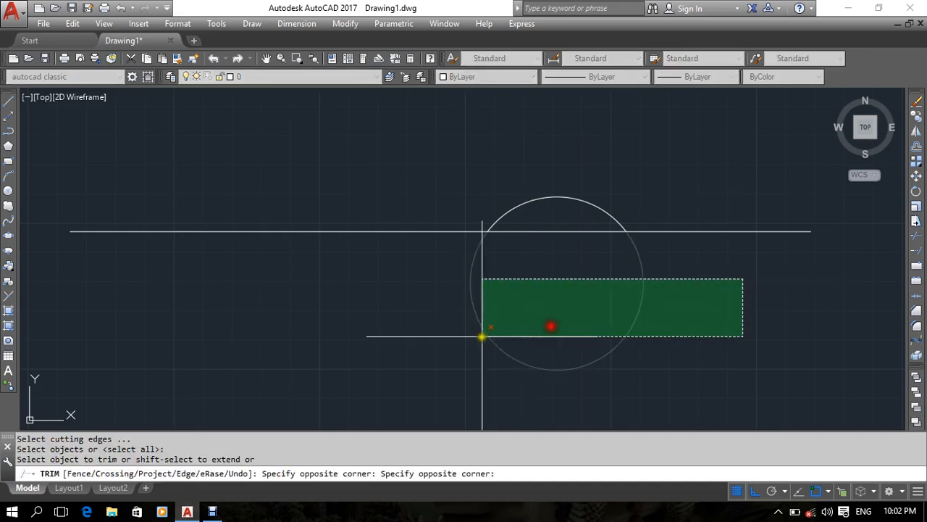
left_click(482, 335)
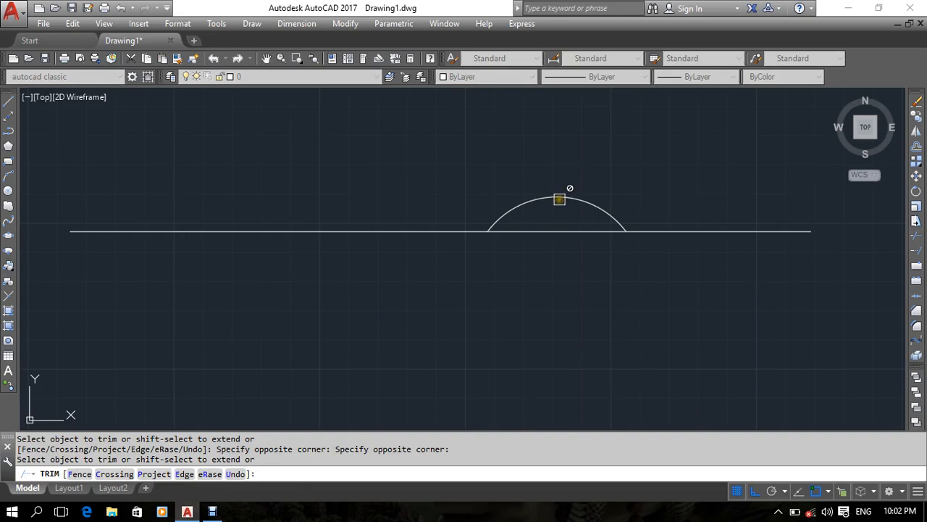
Trim the line's segment under the arc, undo the trims to restore the circle, and leave the Trim command
left_click(576, 232)
key("ctrl+z")
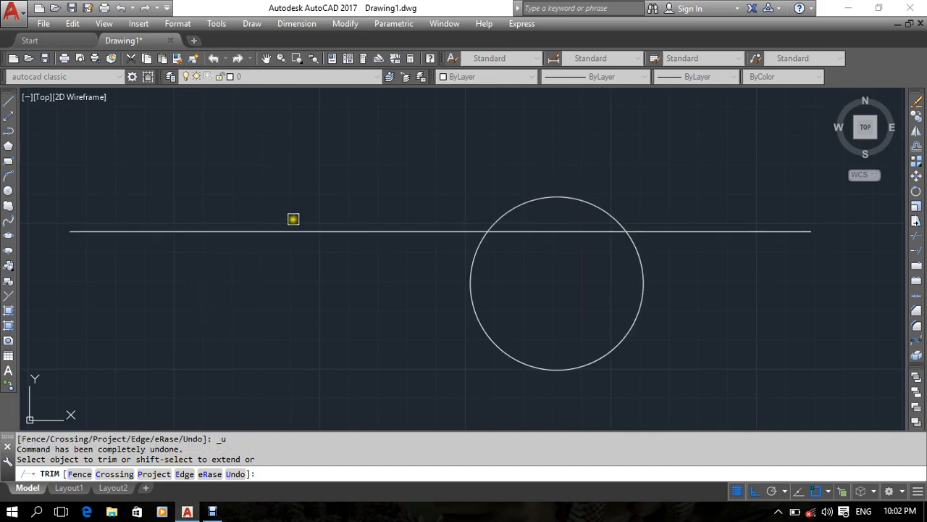
key("Escape")
key("ctrl+z")
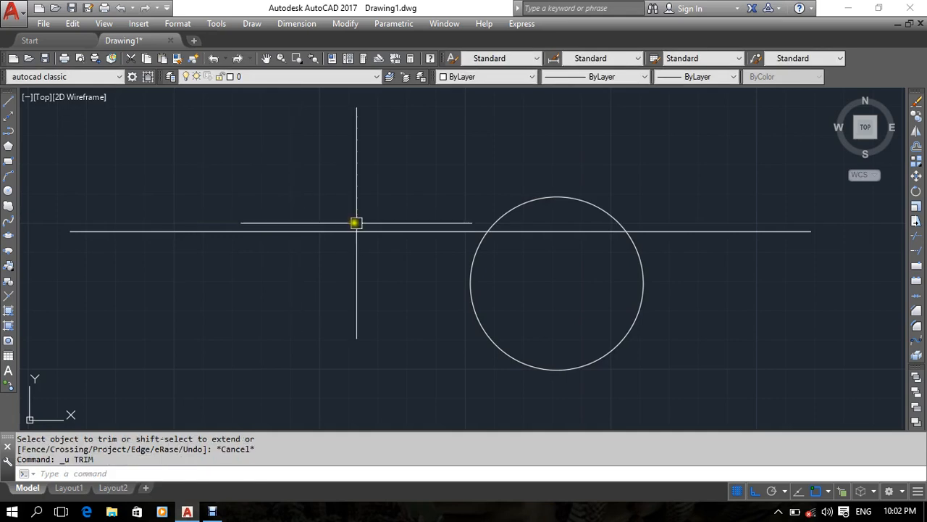
Draw a horizontal line crossing the lower half of the circle and extending past both sides
left_click(8, 100)
left_click(325, 273)
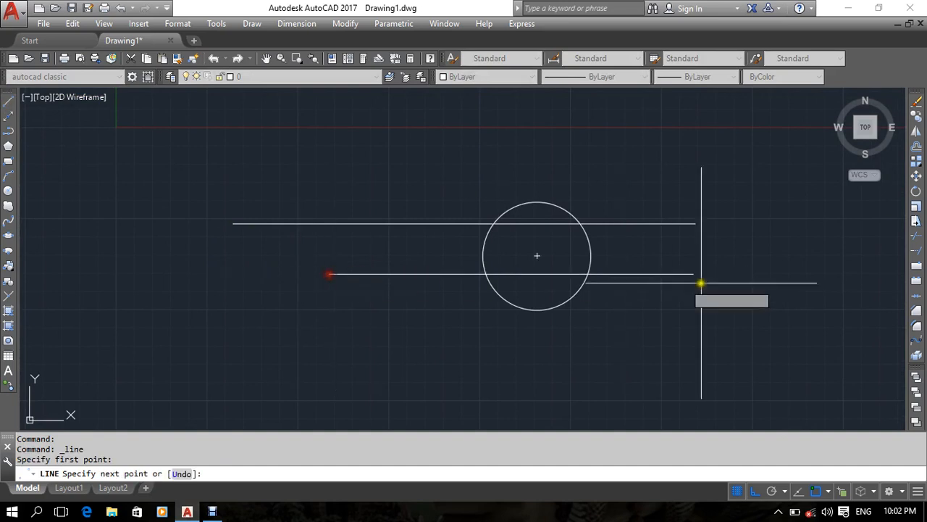
left_click(676, 273)
scroll(430, 254, "up", 4)
key("Return")
Draw a second horizontal line through the circle's centre, between the two existing horizontal lines
key("Return")
left_click(345, 257)
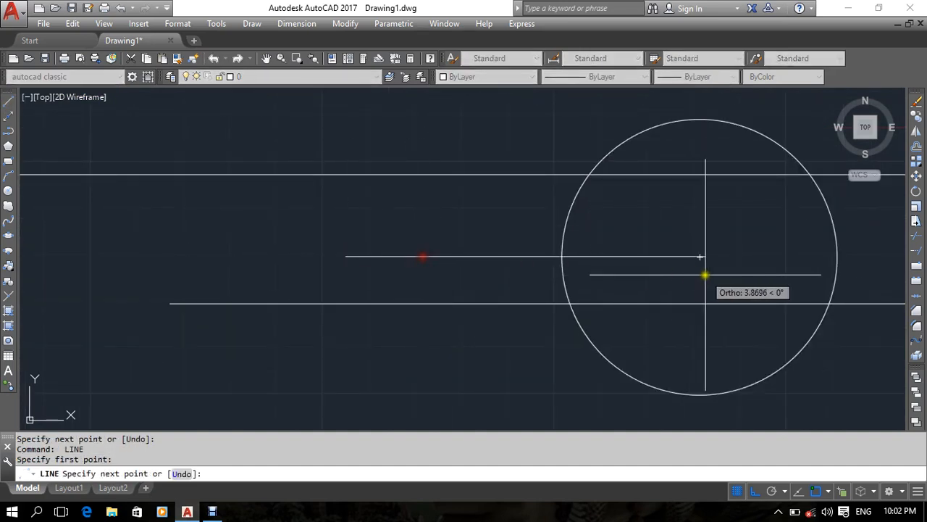
scroll(704, 276, "down", 2)
middle_click_drag(696, 276, 572, 277)
left_click(746, 265)
middle_click_drag(394, 328, 330, 292)
key("Return")
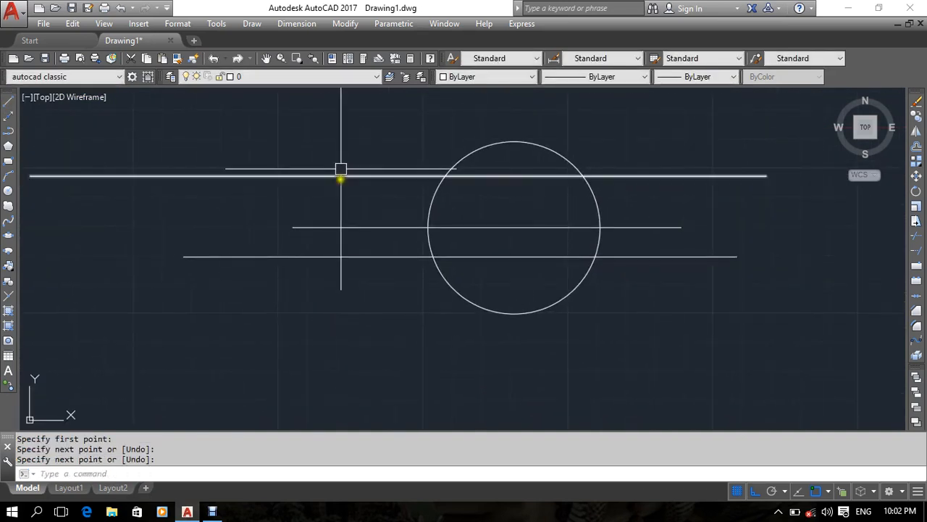
Draw two vertical lines across the three horizontals, one outside the circle's left side and one through its left part
left_click(345, 126)
left_click(362, 352)
key("Return")
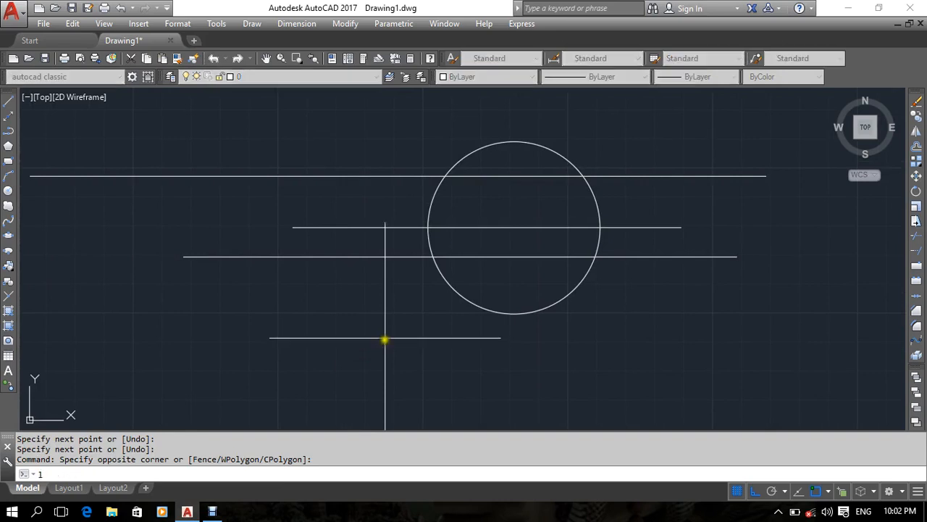
left_click(377, 136)
left_click(383, 332)
key("Return")
key("Return")
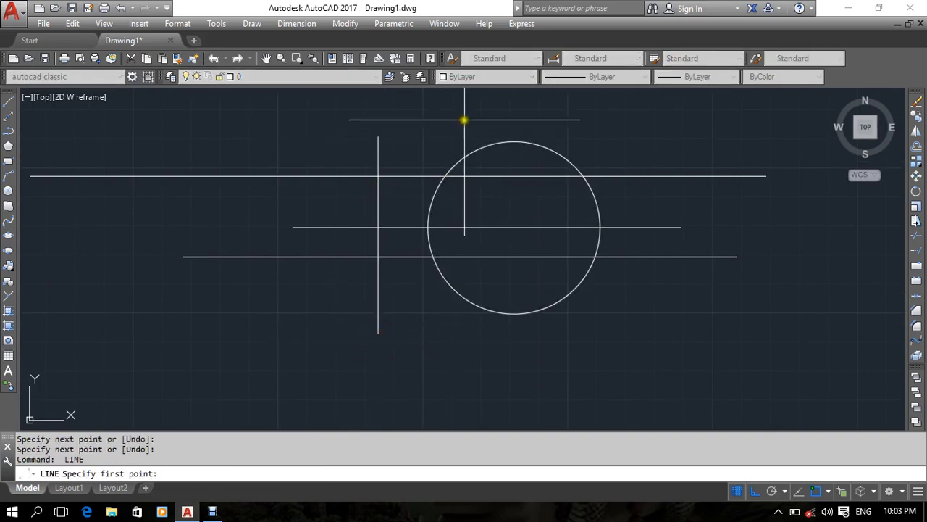
left_click(465, 122)
left_click(465, 341)
key("Return")
Draw two more vertical lines across the horizontals, one through the circle's right part and one beyond its right side
key("Return")
left_click(548, 114)
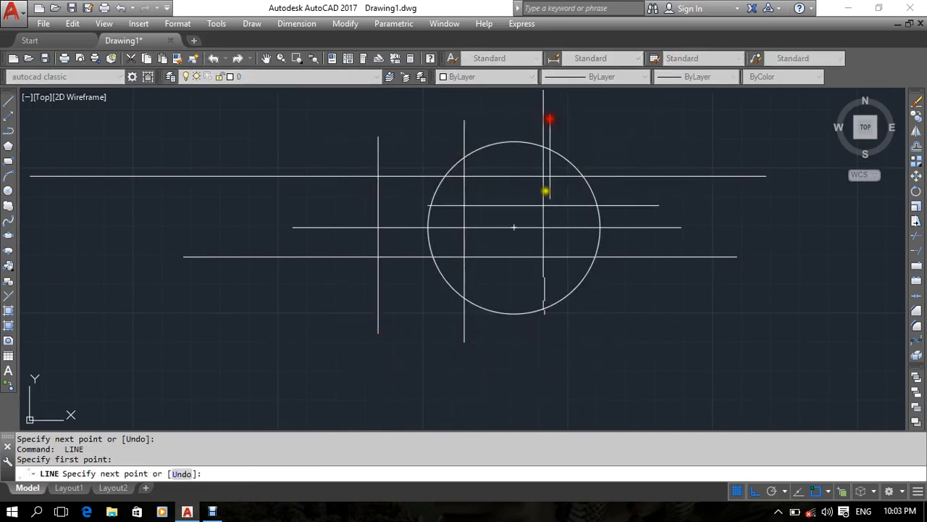
left_click(559, 386)
key("Return")
middle_click_drag(668, 331, 652, 330)
key("Return")
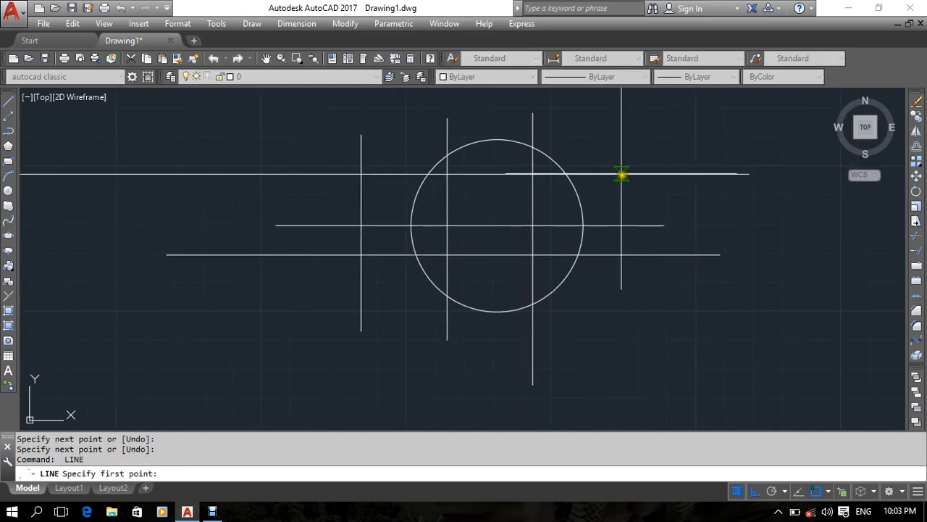
left_click(612, 154)
left_click(625, 348)
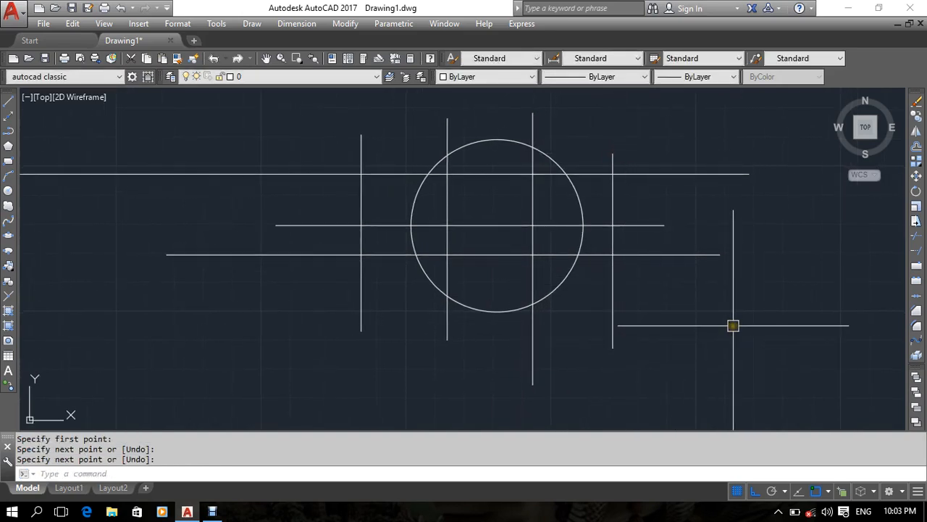
Trim the top horizontal line's segments between the outermost vertical lines, using all objects as cutting edges
type("r")
key("Return")
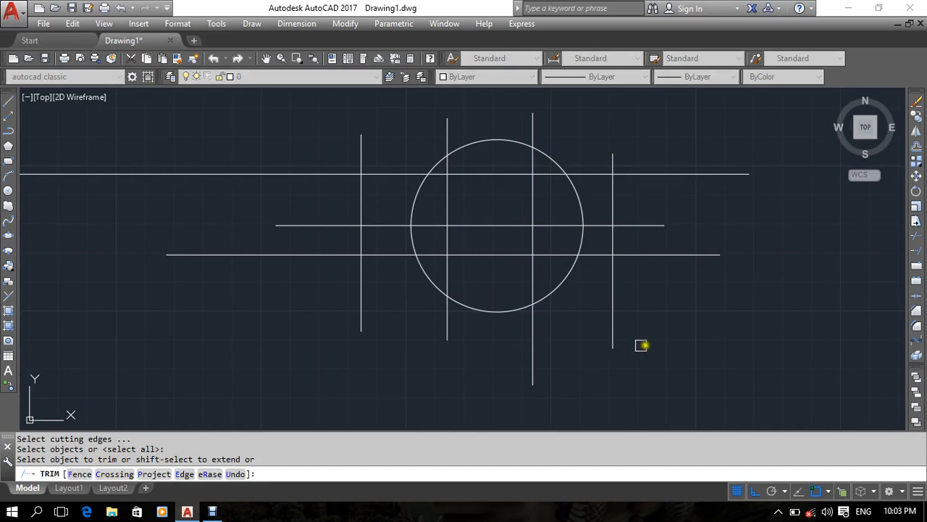
middle_click_drag(642, 345, 678, 348)
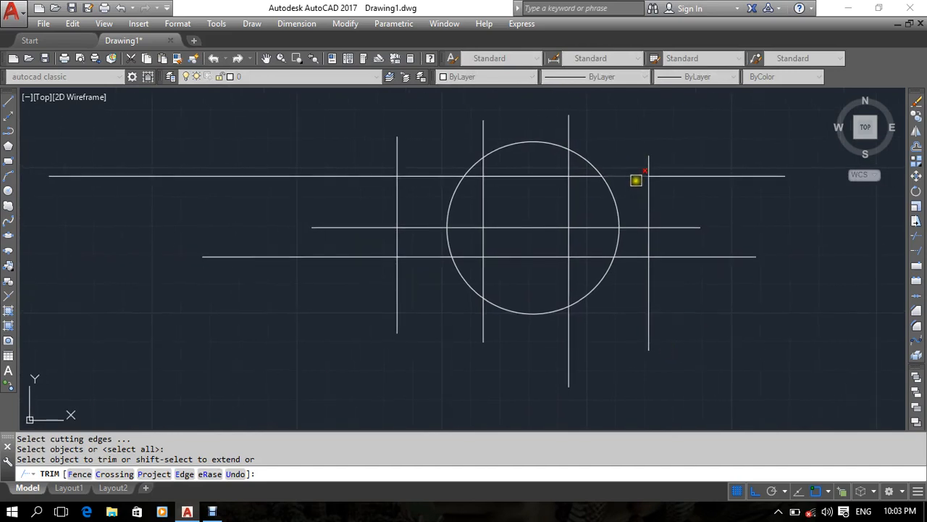
left_click(635, 178)
left_click(583, 174)
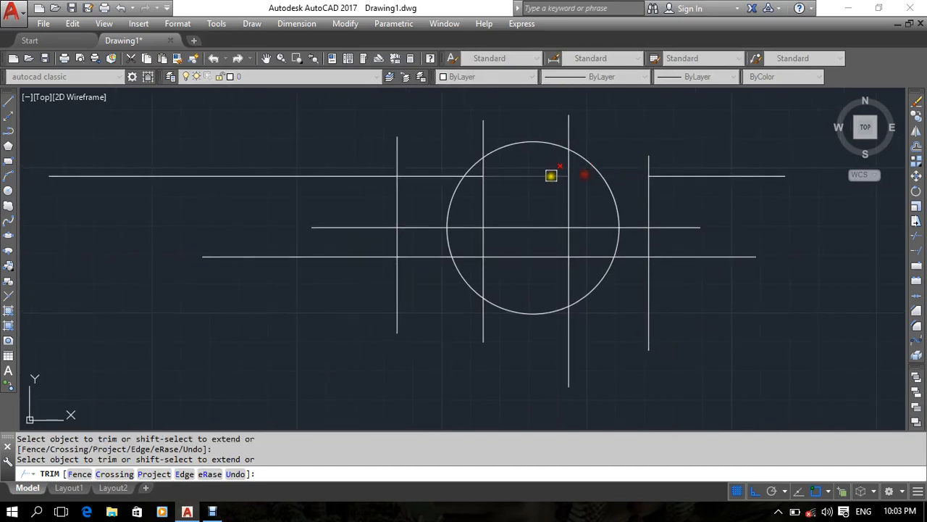
left_click(550, 175)
left_click(474, 175)
left_click(436, 177)
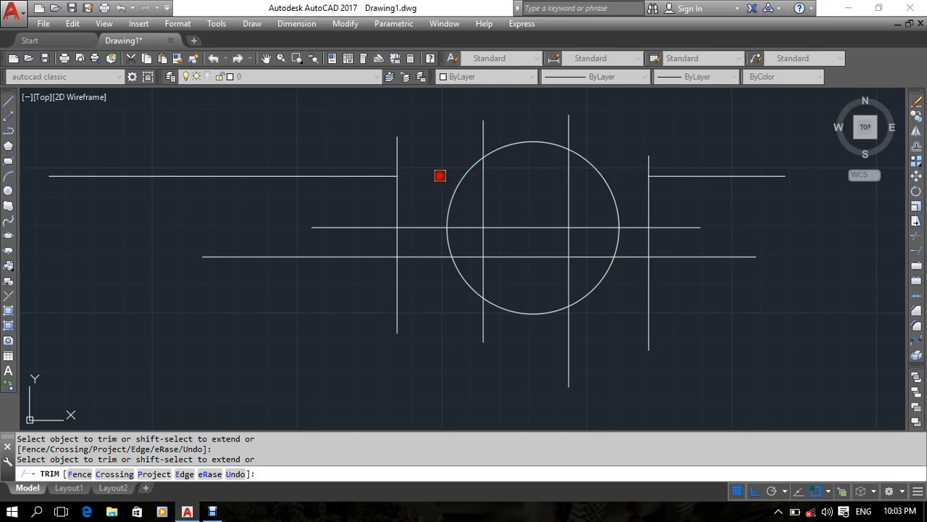
left_click(673, 174)
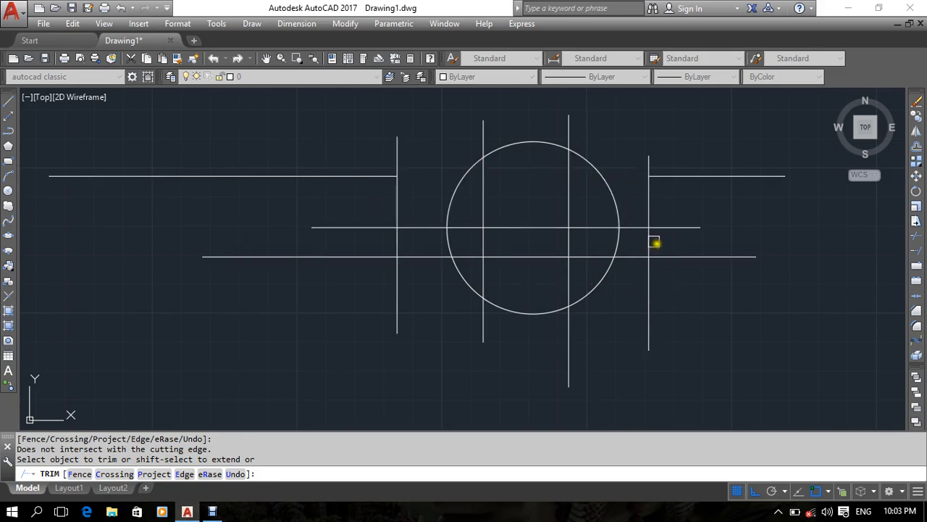
Trim the middle horizontal line from the leftmost vertical to the third one, and between the circle and the rightmost vertical
left_click(639, 227)
left_click(521, 227)
left_click(426, 227)
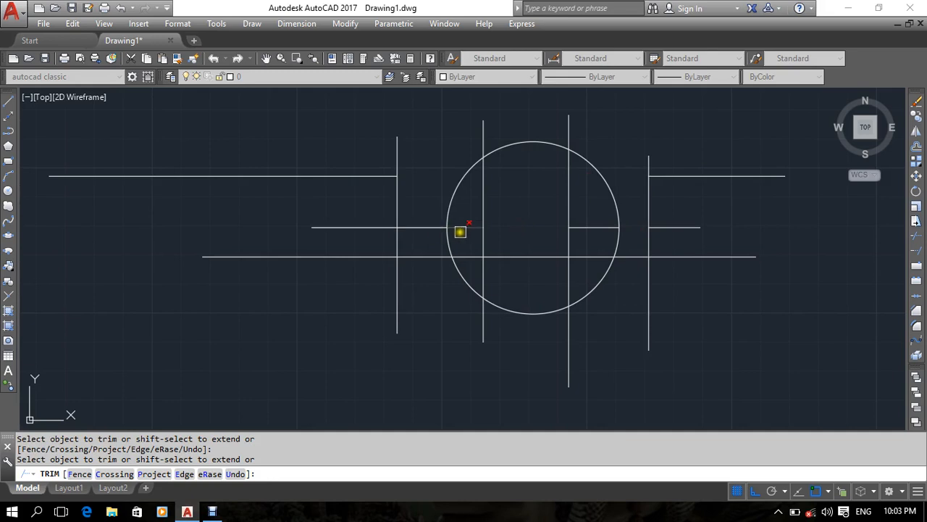
left_click(464, 228)
left_click(484, 290)
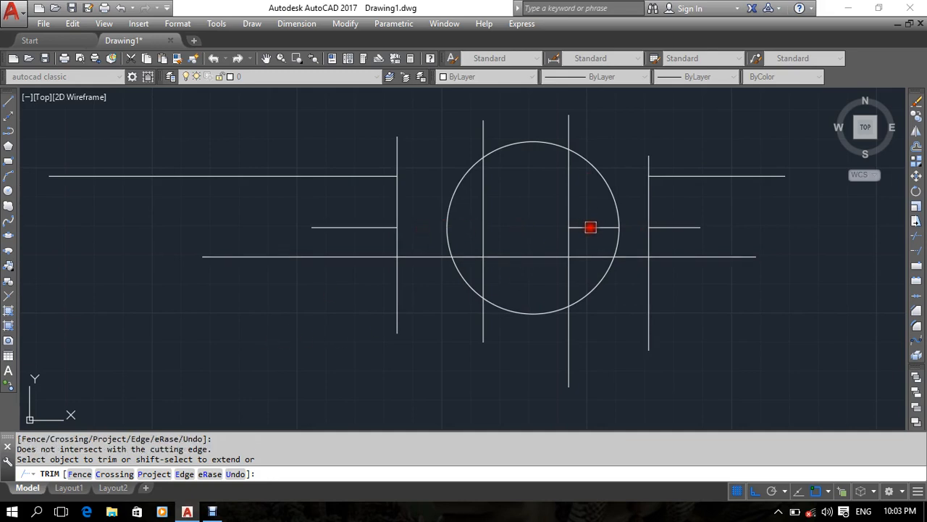
Try to trim the middle line's leftover segment inside the circle, and undo the whole Trim operation
scroll(590, 227, "up", 2)
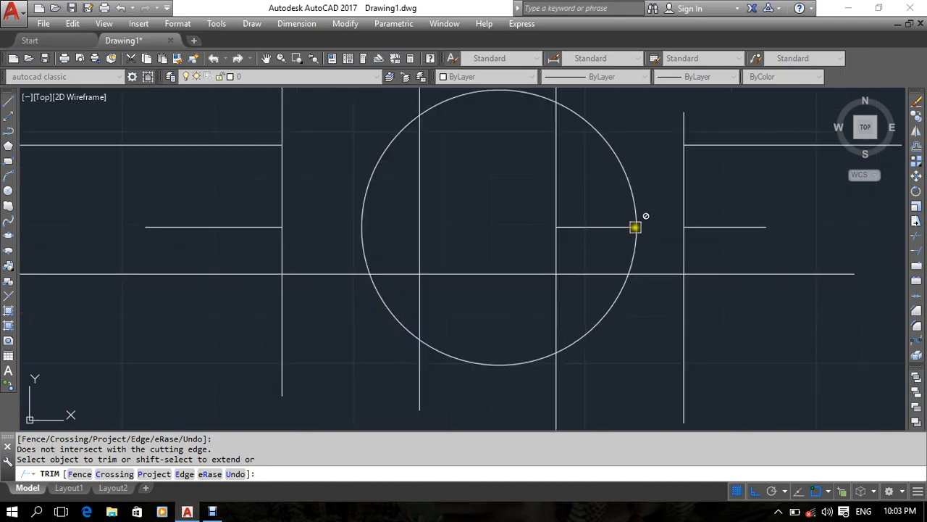
left_click(554, 231)
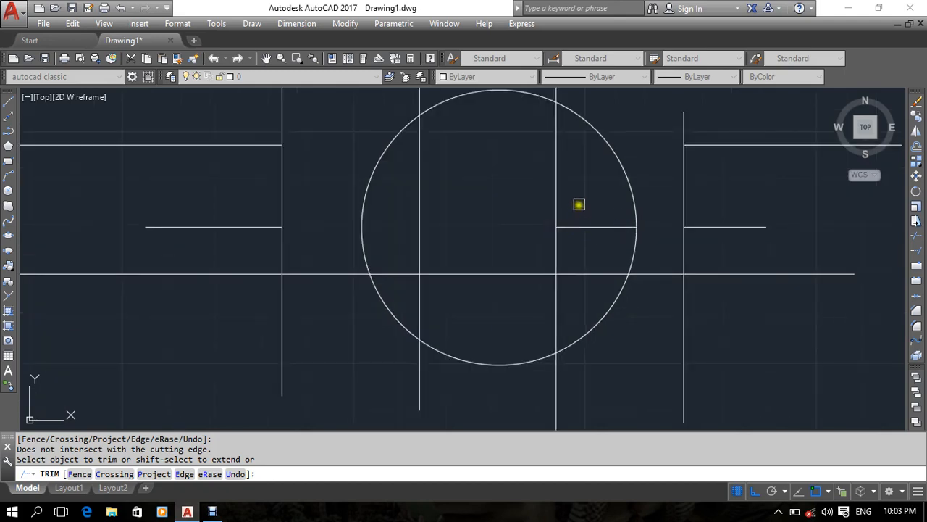
left_click(609, 227)
scroll(609, 227, "down", 2)
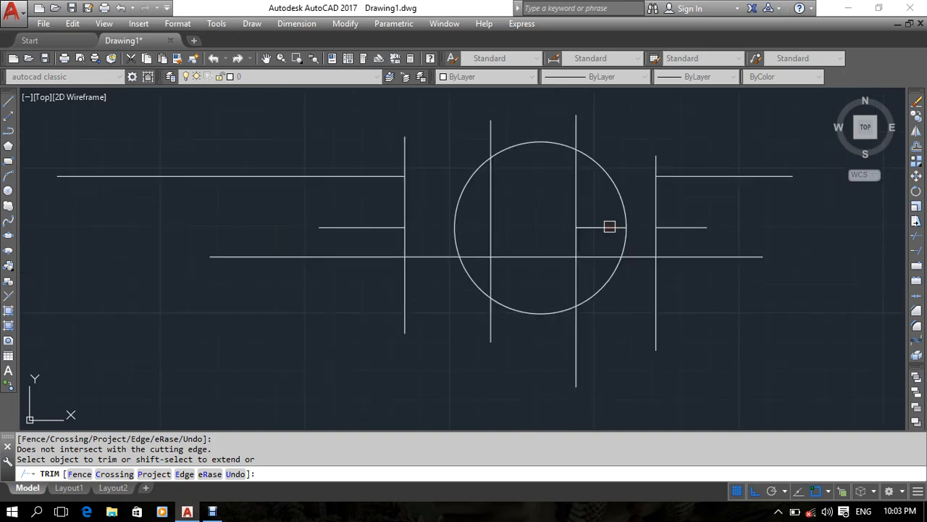
key("Escape")
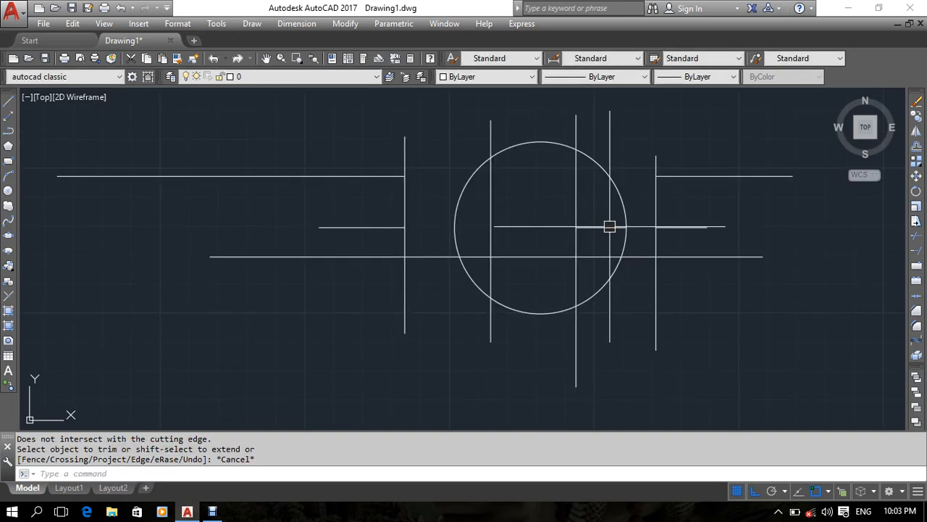
key("ctrl+z")
Trim the bottom horizontal line's segments between the outermost vertical lines, using all objects as cutting edges
type("tr")
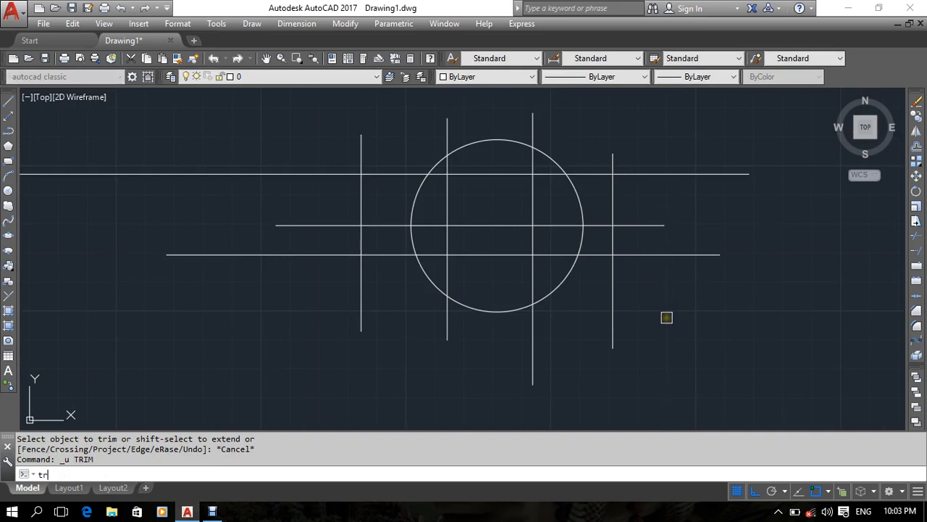
key("Return")
key("Return")
left_click(600, 254)
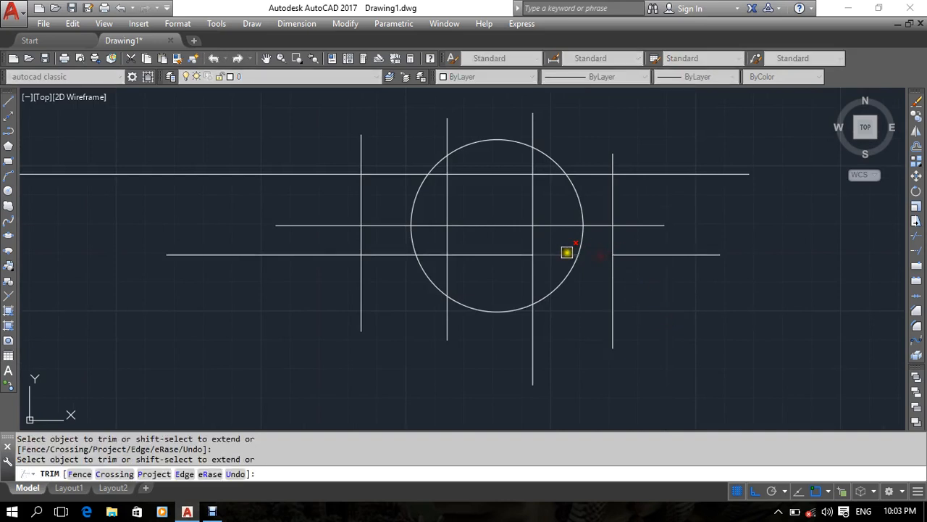
left_click(562, 254)
left_click(497, 254)
left_click(424, 255)
left_click(390, 255)
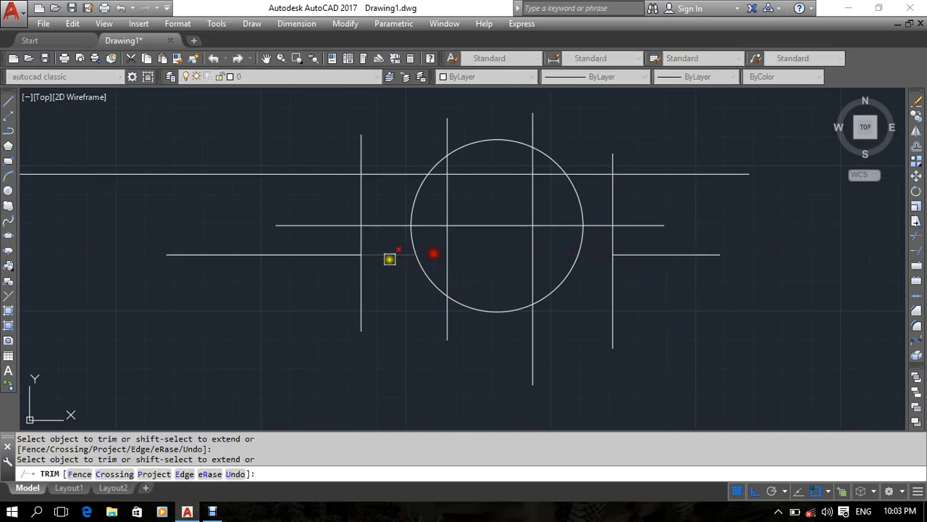
left_click(383, 255)
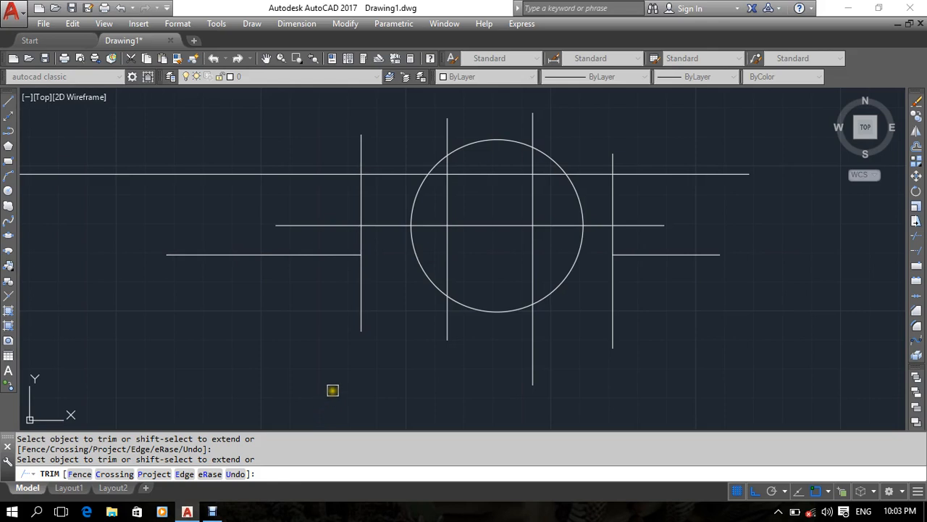
key("Escape")
key("Escape")
key("Escape")
mouse_move(442, 372)
middle_mouse_down()
mouse_move(466, 377)
mouse_move(513, 316)
mouse_move(439, 317)
mouse_move(421, 305)
middle_mouse_up()
scroll(469, 342, "down", 6)
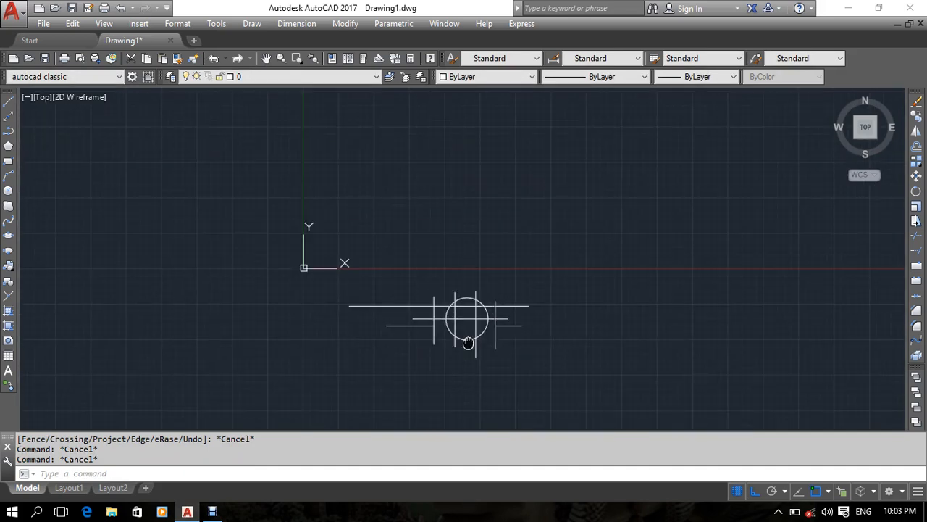
scroll(471, 327, "up", 8)
scroll(451, 350, "down", 4)
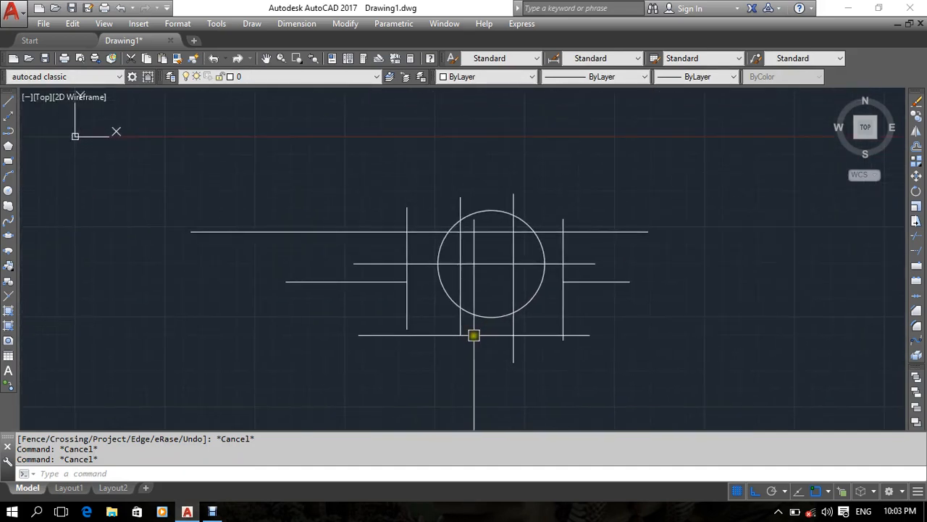
type("tr")
key("Return")
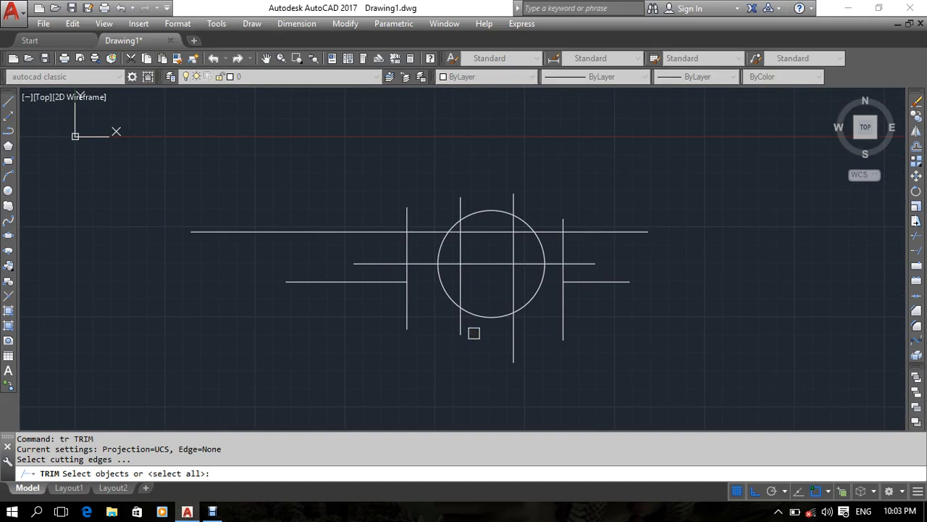
key("Return")
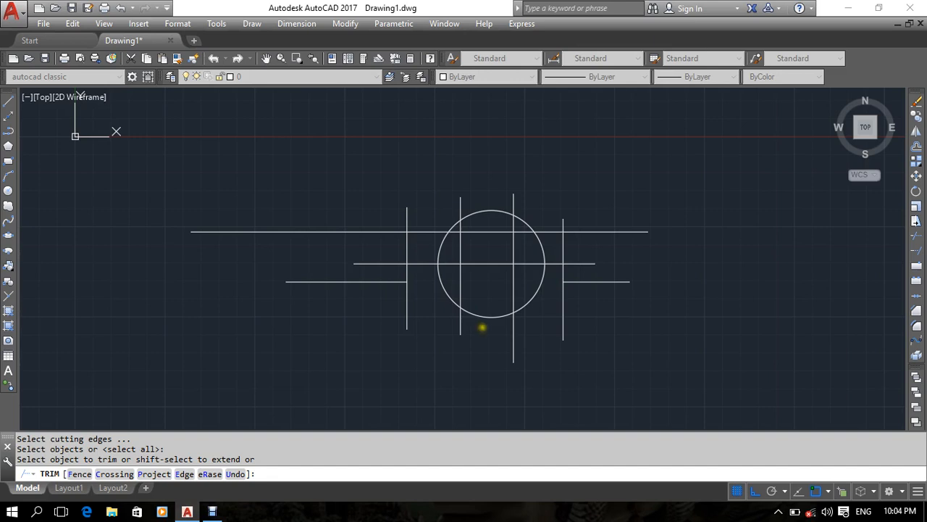
key("Escape")
Undo the trim of the bottom horizontal line
key("ctrl+z")
key("ctrl+z")
key("ctrl+z")
middle_click_drag(482, 327, 542, 329)
type("TR")
key("Return")
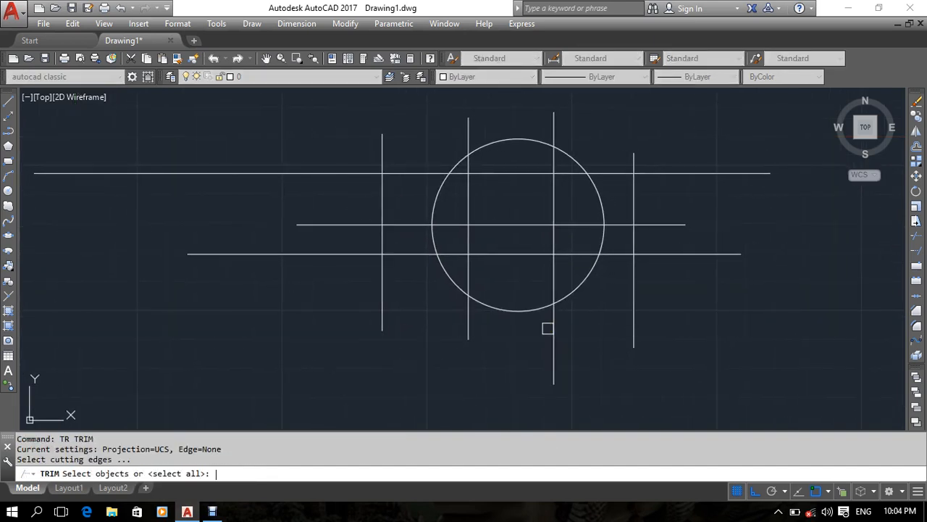
key("Return")
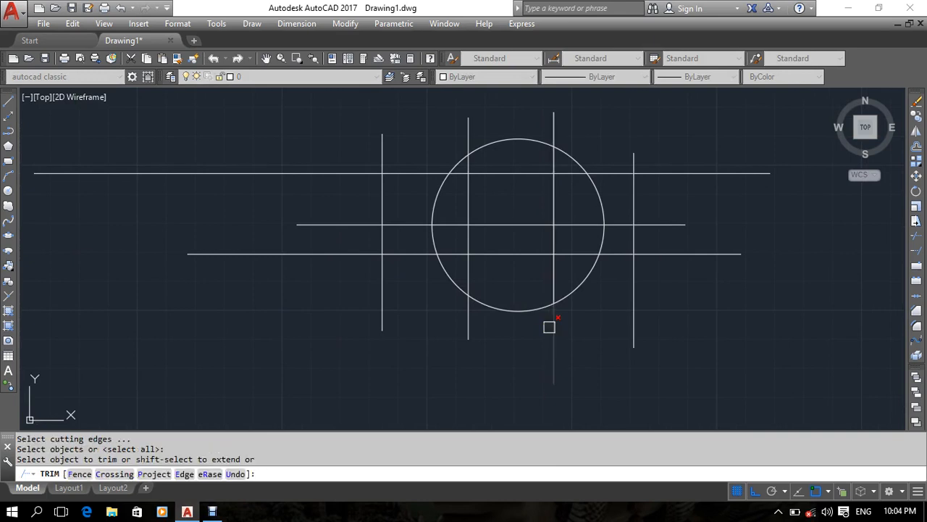
key("Escape")
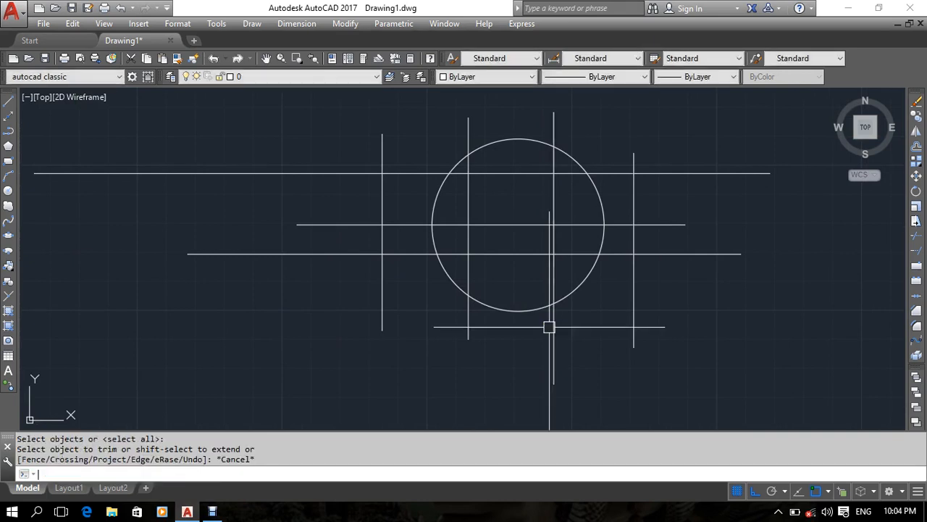
key("Return")
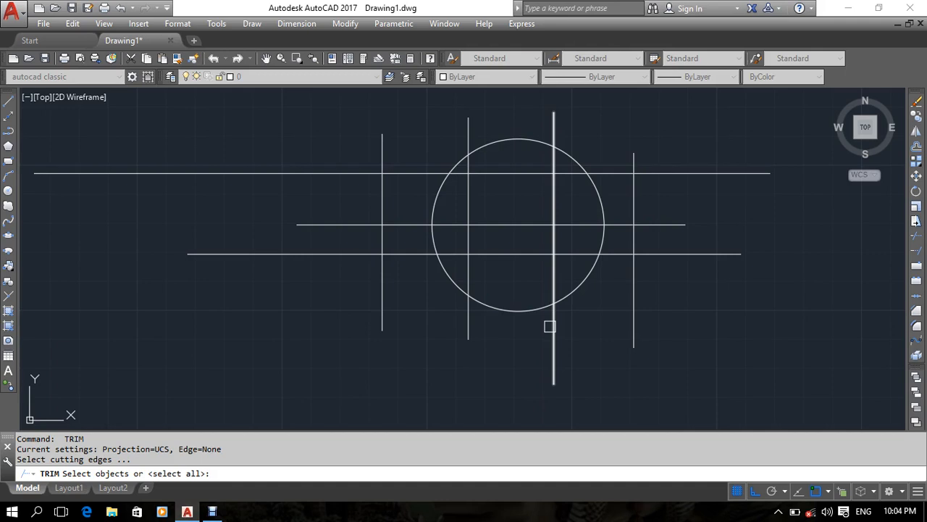
key("Return")
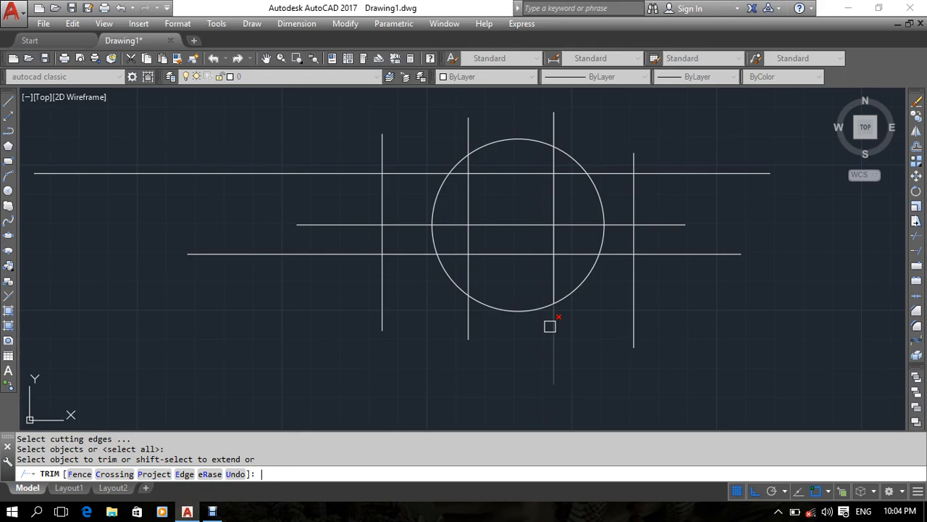
key("Escape")
key("Escape")
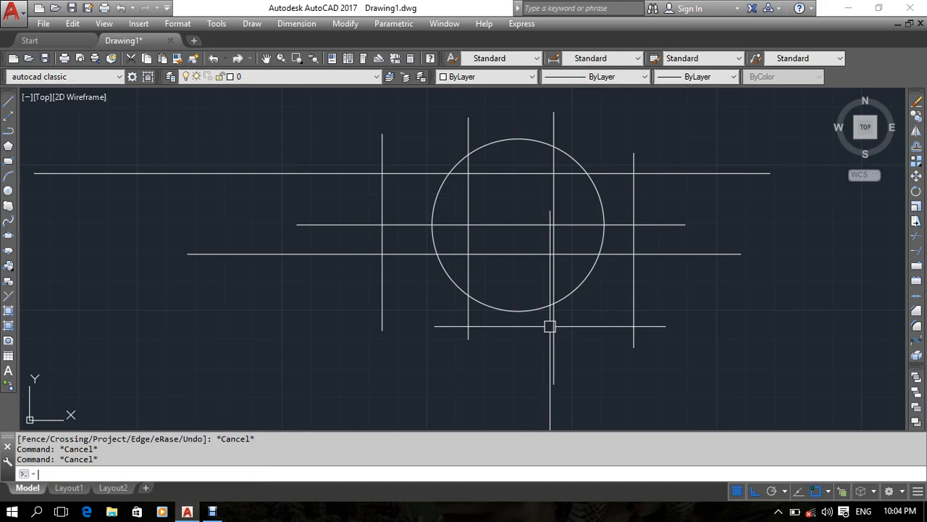
Trim the top horizontal line segment by segment between the outermost vertical lines, using all objects as cutting edges
type("tr")
key("Return")
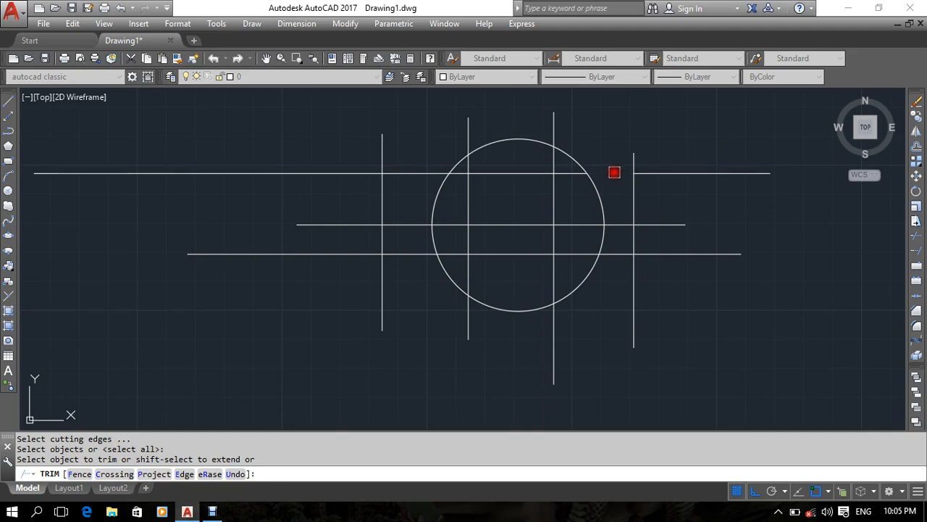
left_click(614, 171)
left_click(564, 174)
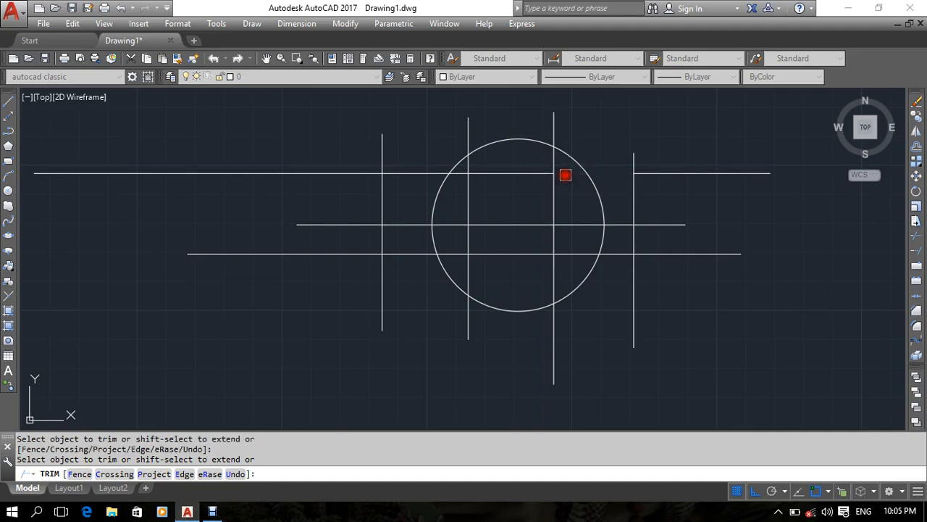
left_click(533, 172)
left_click(461, 173)
left_click(434, 174)
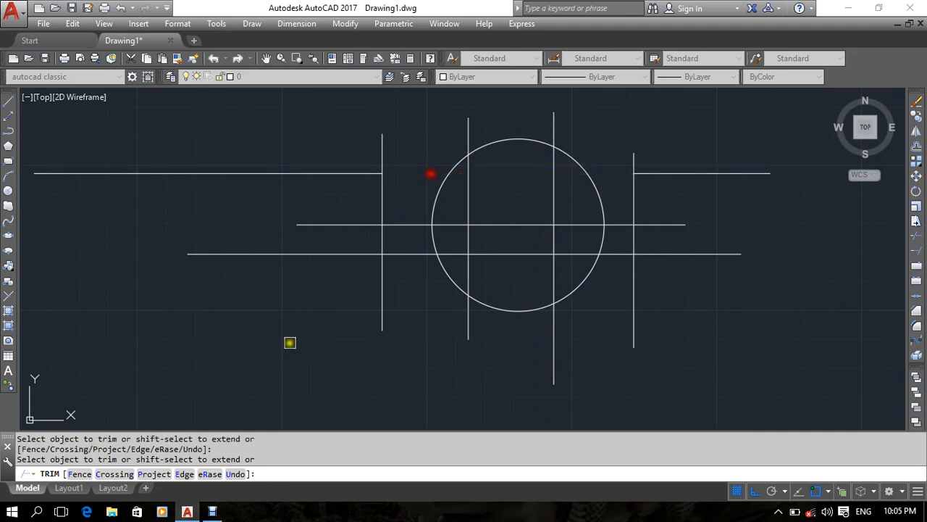
key("Return")
Trim the bottom and middle horizontal lines between the outermost vertical lines, using only those two verticals as cutting edges
key("Return")
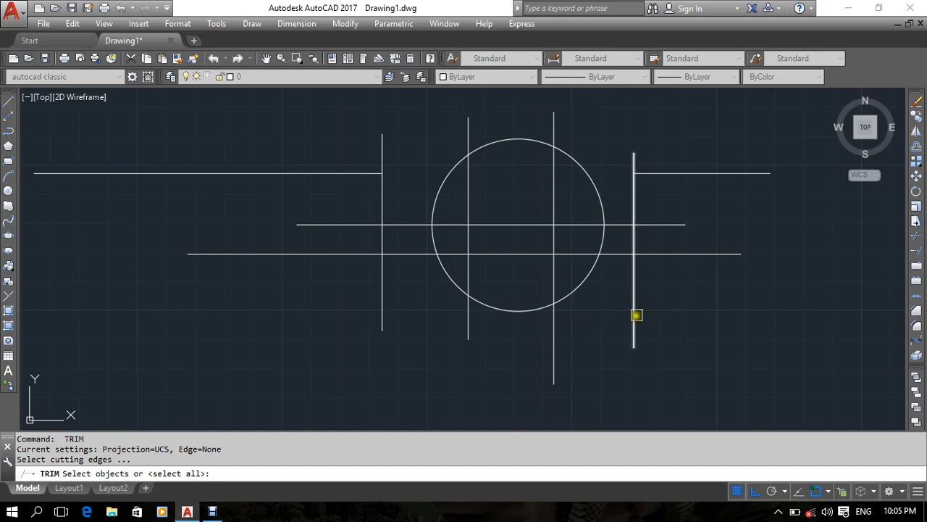
left_click(630, 314)
left_click(382, 317)
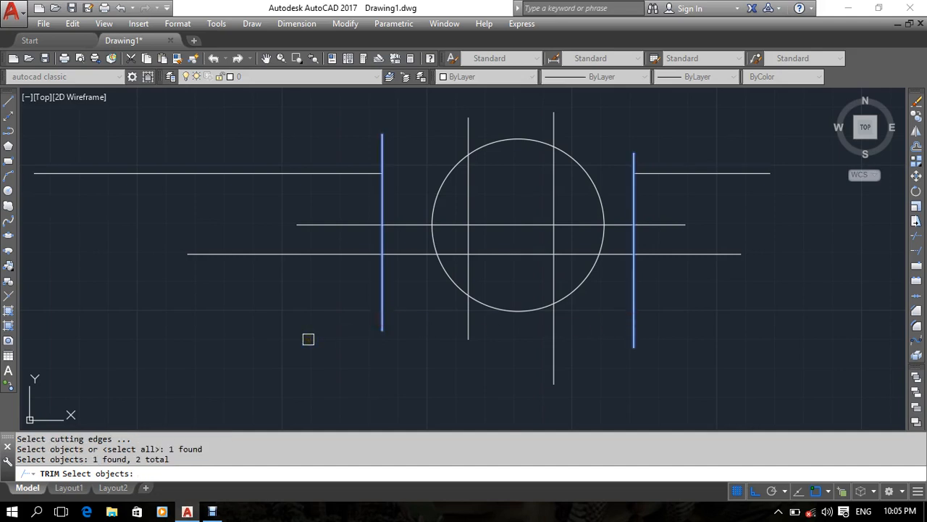
key("Return")
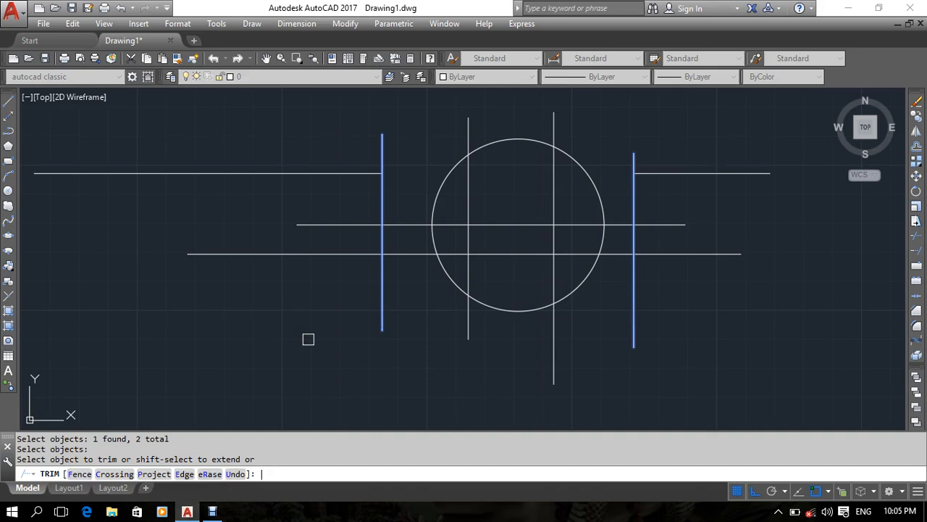
left_click(453, 293)
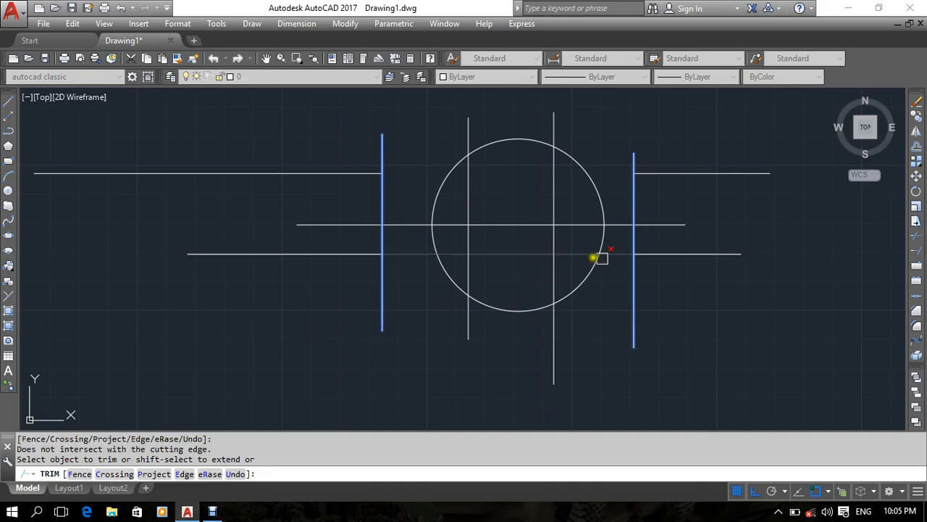
left_click(612, 257)
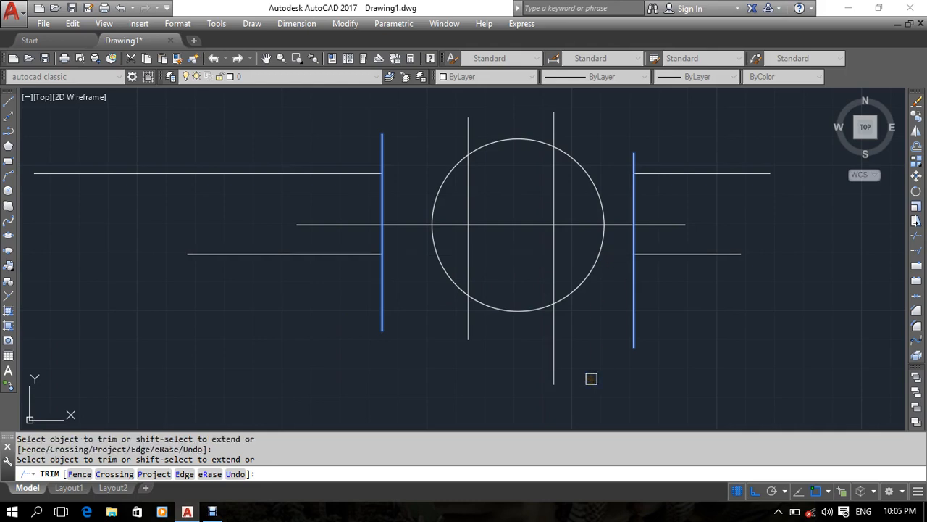
left_click(588, 275)
left_click(611, 224)
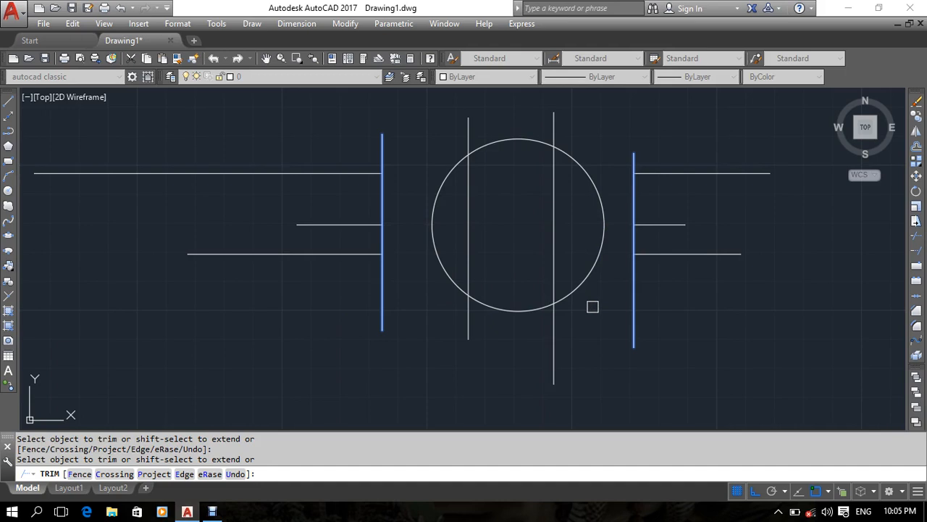
Undo the trims on the bottom, middle and top horizontal lines
key("ctrl+z")
key("ctrl+z")
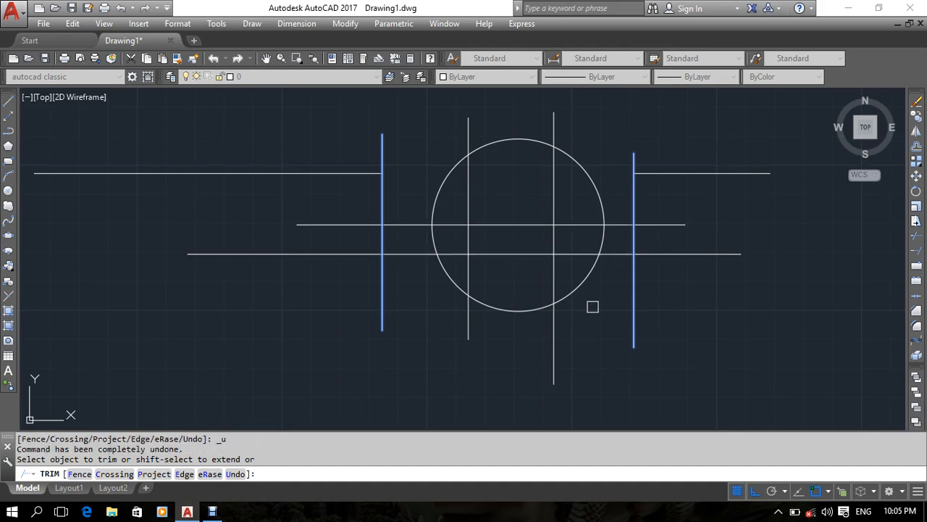
key("Escape")
key("ctrl+z")
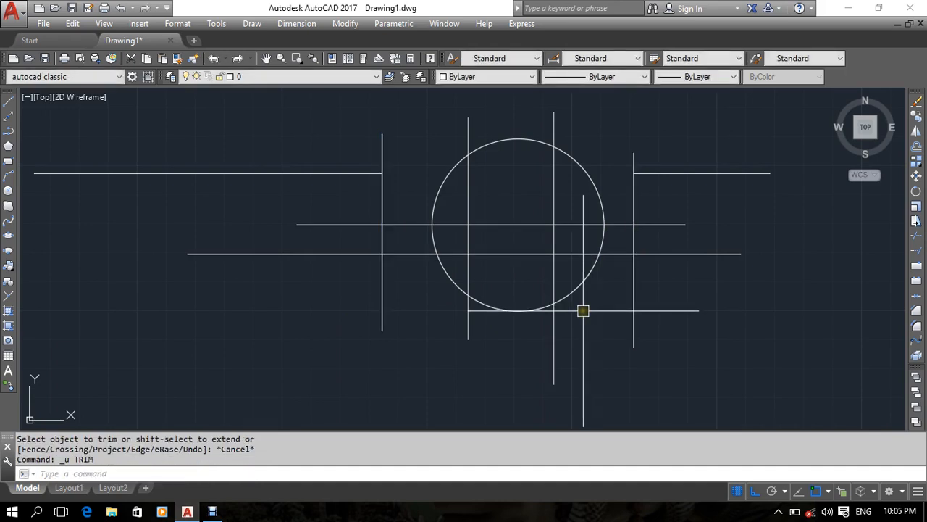
key("ctrl+z")
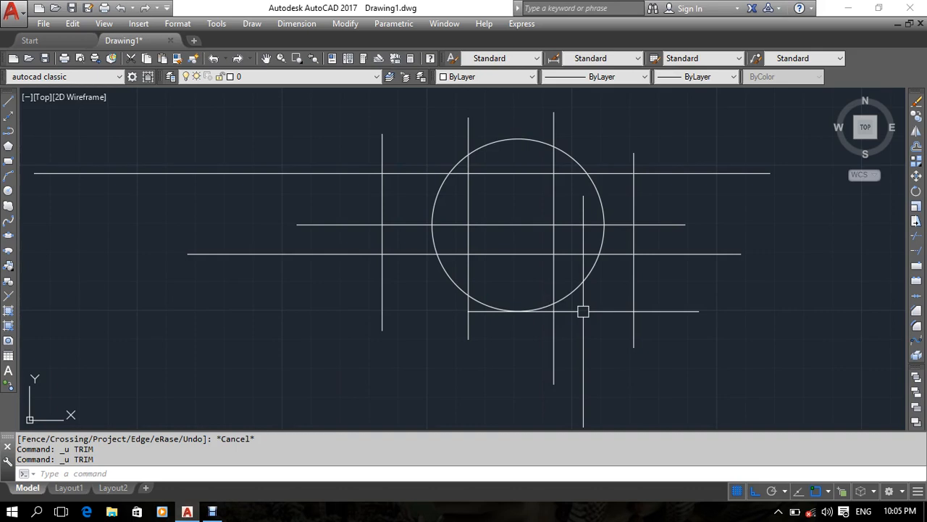
Try to trim the rightmost vertical line with itself as the only cutting edge, and cancel the Trim command
type("tr")
key("Return")
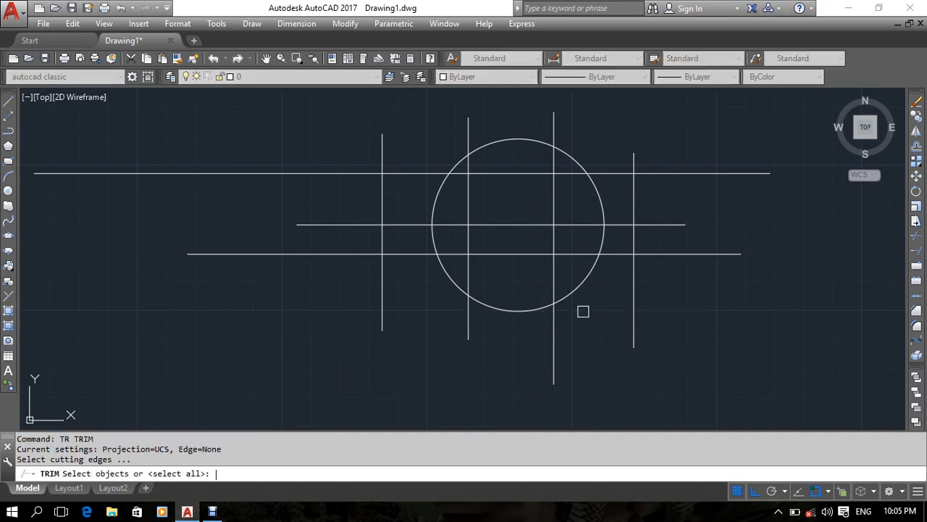
left_click(636, 314)
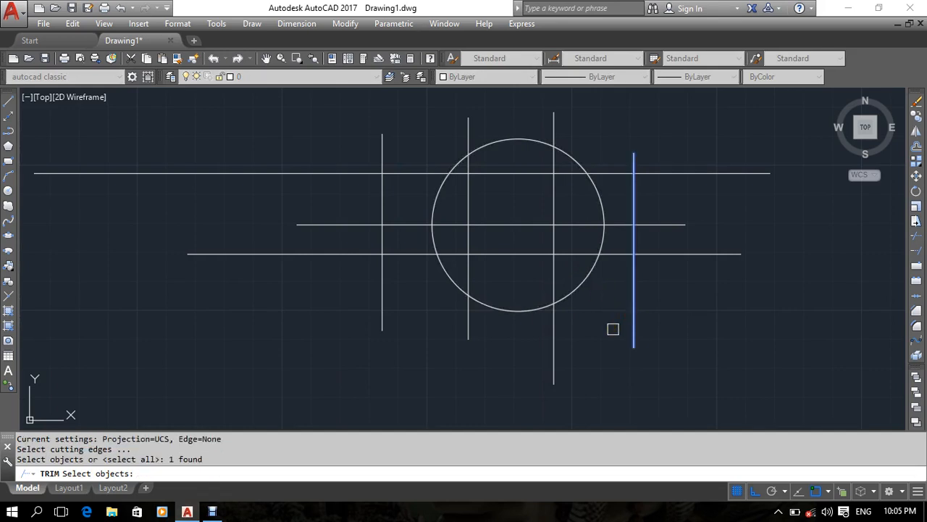
right_click(613, 329)
left_click(639, 293)
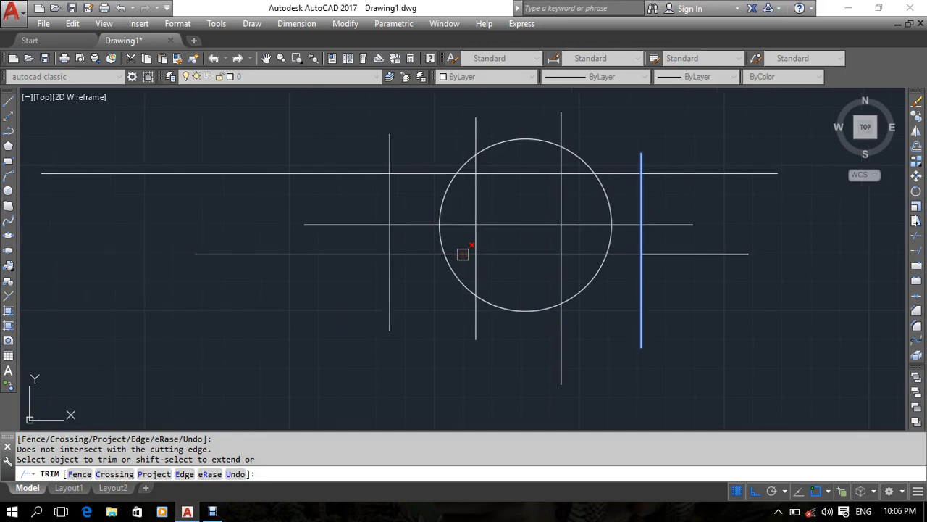
key("Escape")
Retry trimming the lower part of the rightmost vertical line against itself, and leave the Trim command
key("Return")
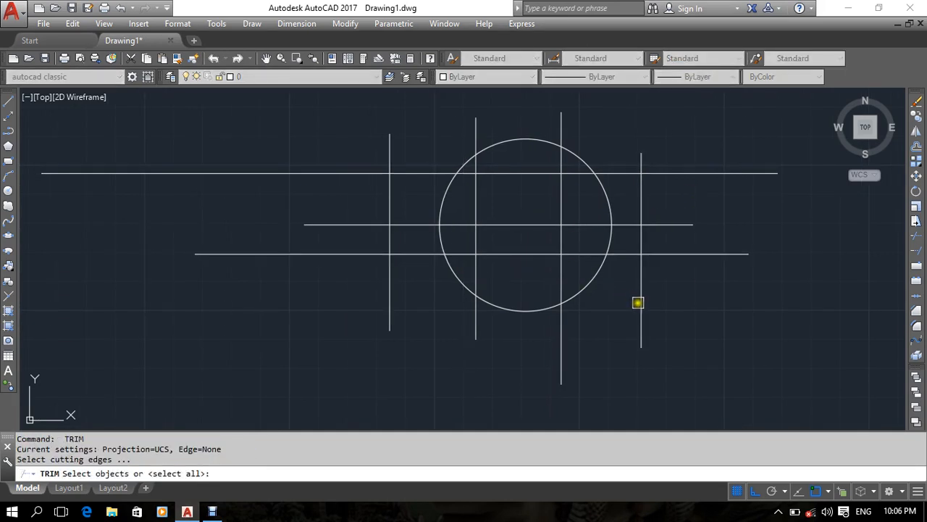
left_click(639, 303)
key("Return")
left_click(639, 303)
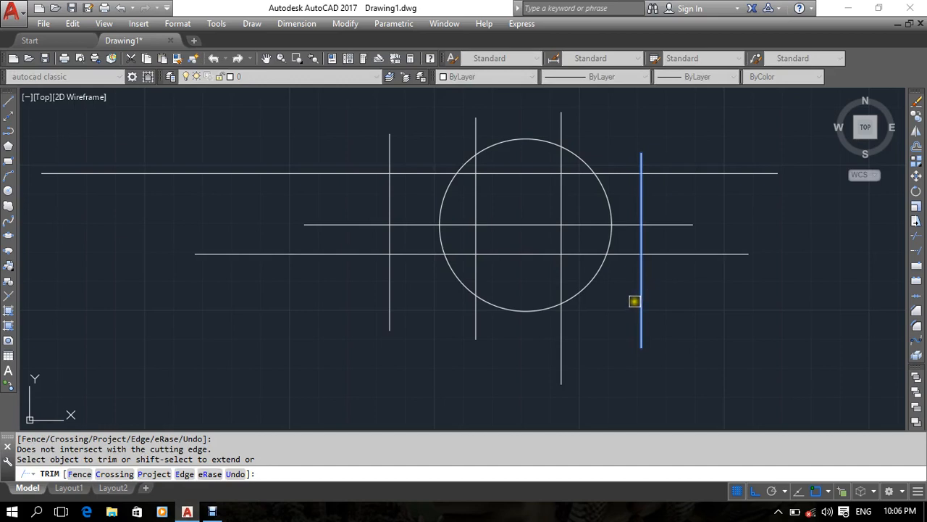
key("Escape")
key("Escape")
key("Escape")
middle_click_drag(624, 308, 597, 305)
type("r")
key("Escape")
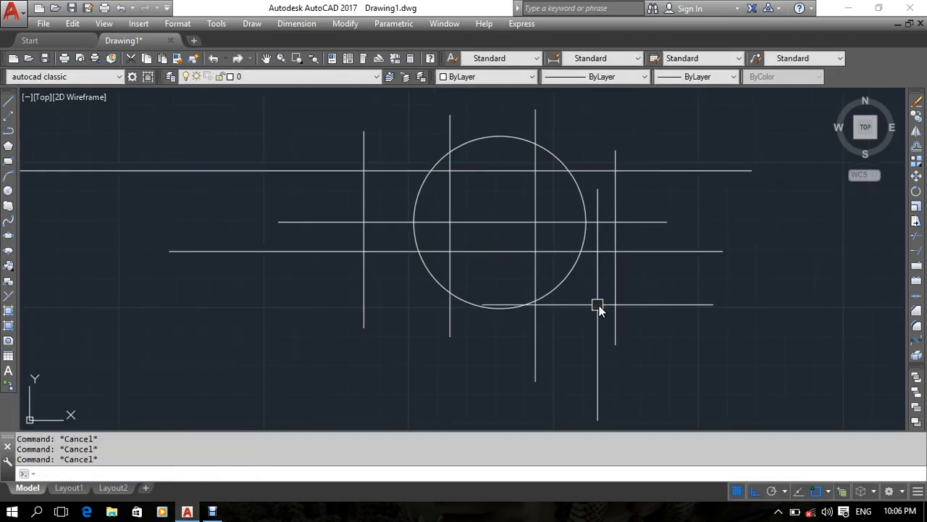
Trim the bottom horizontal line on the circle's side, using only the rightmost vertical line as cutting edge, and undo the trim
type("tr")
key("Return")
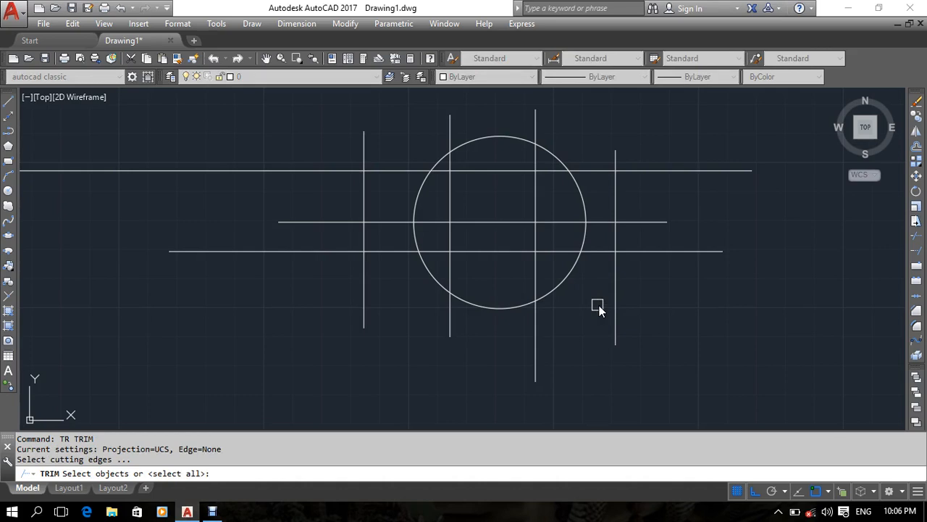
mouse_move(565, 338)
middle_mouse_down()
mouse_move(590, 348)
mouse_move(586, 341)
middle_mouse_up()
left_click(636, 325)
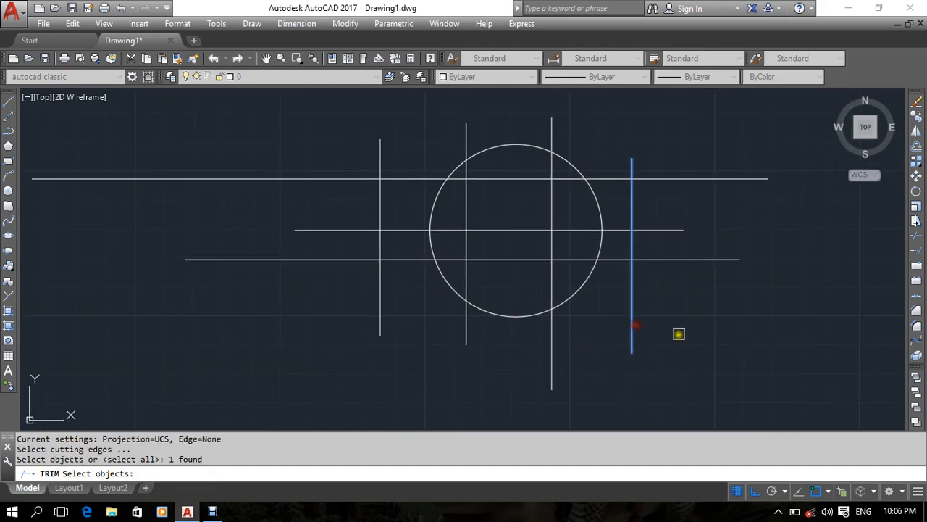
key("Return")
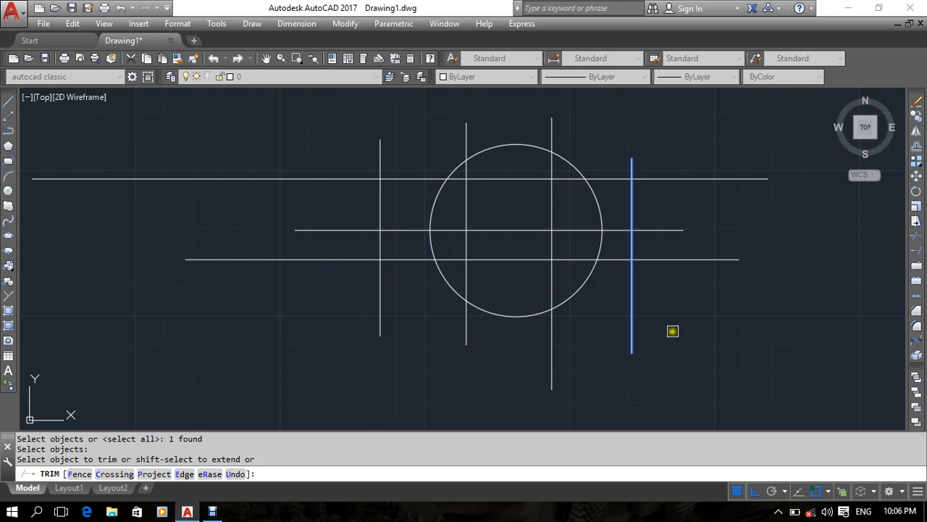
left_click(381, 320)
left_click(334, 258)
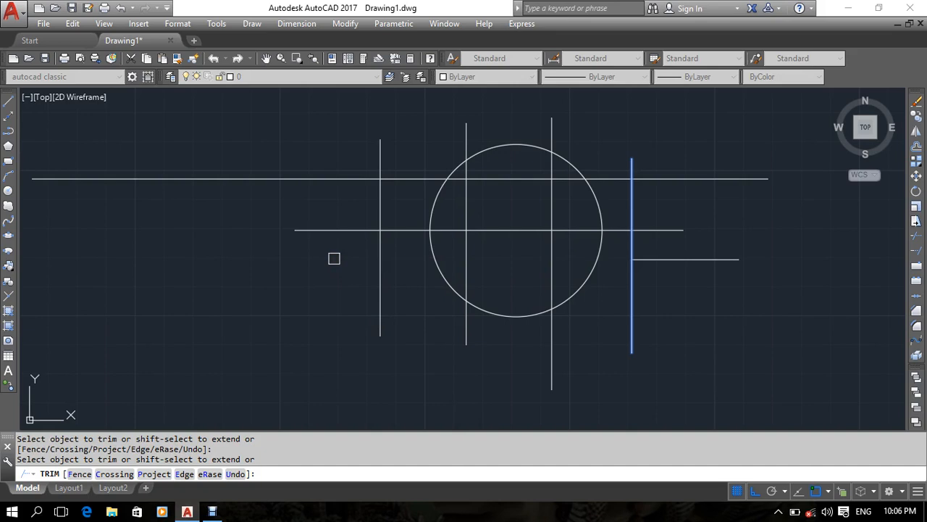
left_click(552, 348)
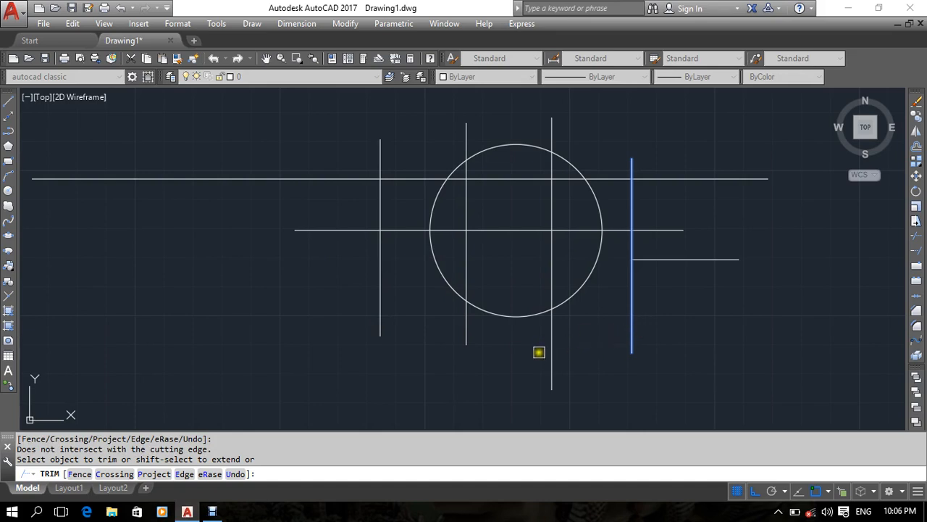
key("ctrl+z")
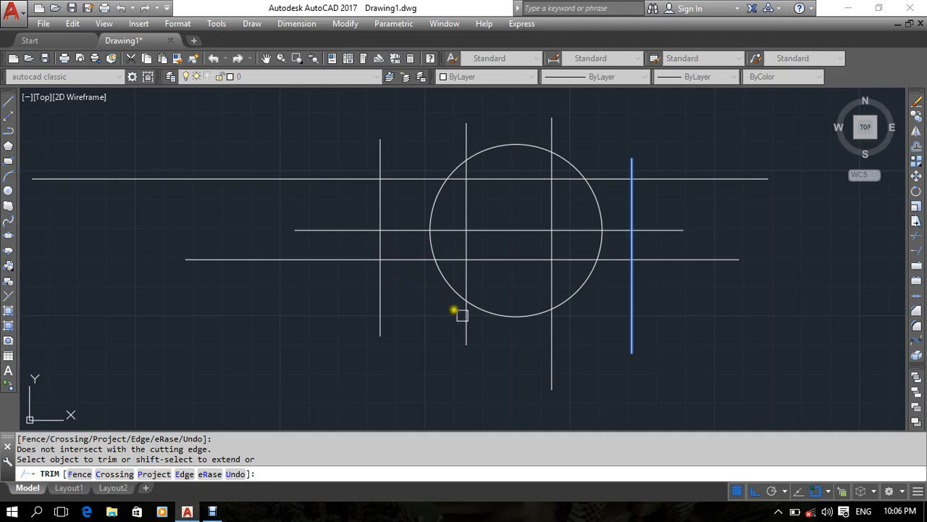
Trim all three horizontal lines up to the rightmost vertical with one crossing selection, undo the trim, and cancel the command
left_click(549, 316)
left_click(345, 135)
left_click(331, 308)
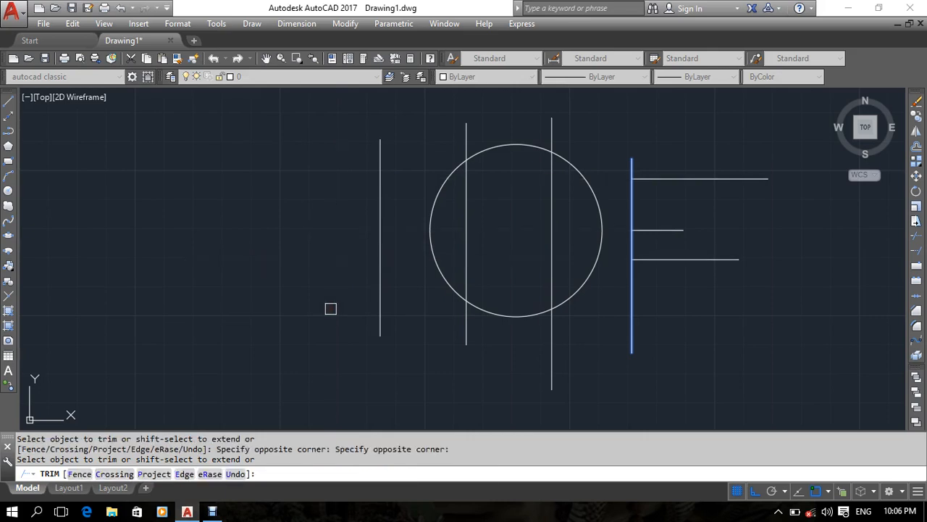
key("ctrl+z")
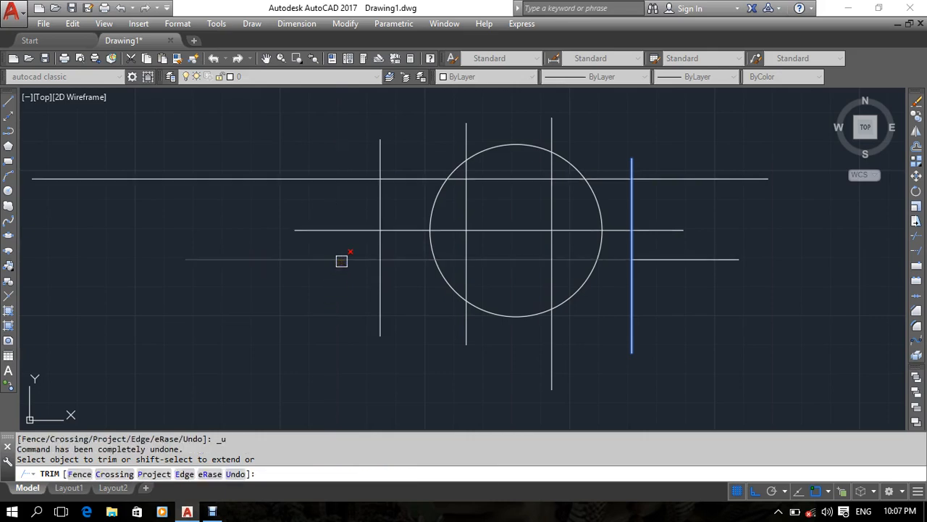
scroll(358, 248, "down", 3)
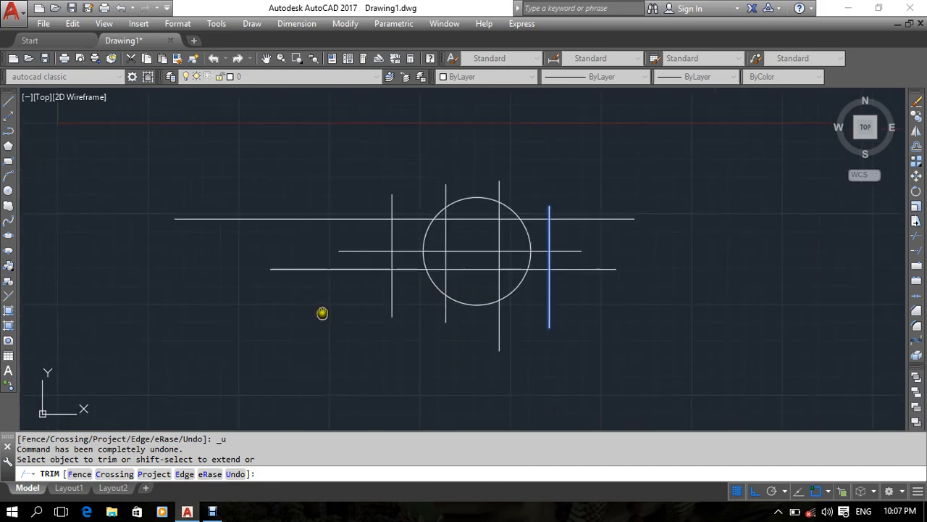
right_click(326, 308)
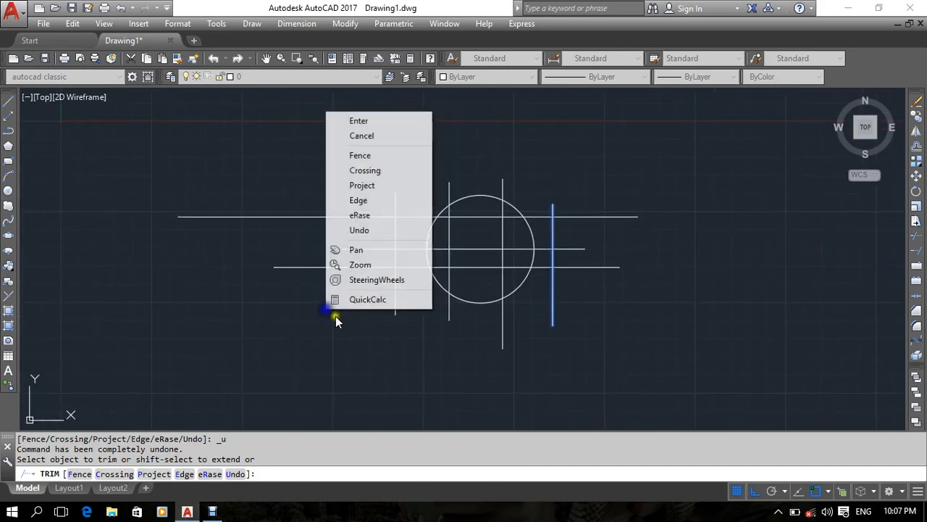
left_click(341, 136)
Erase the rightmost vertical line and undo the erase
middle_click_drag(202, 280, 149, 283)
scroll(426, 303, "up", 2)
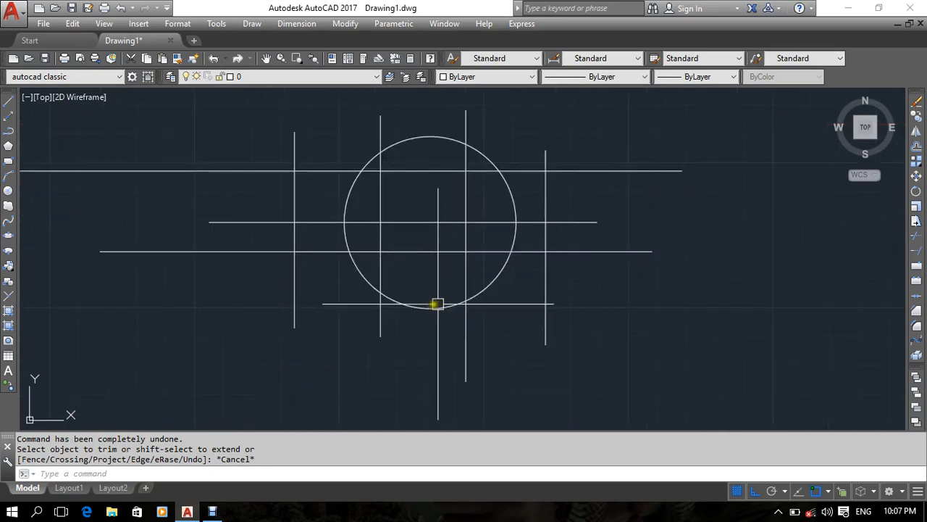
middle_click_drag(460, 322, 485, 317)
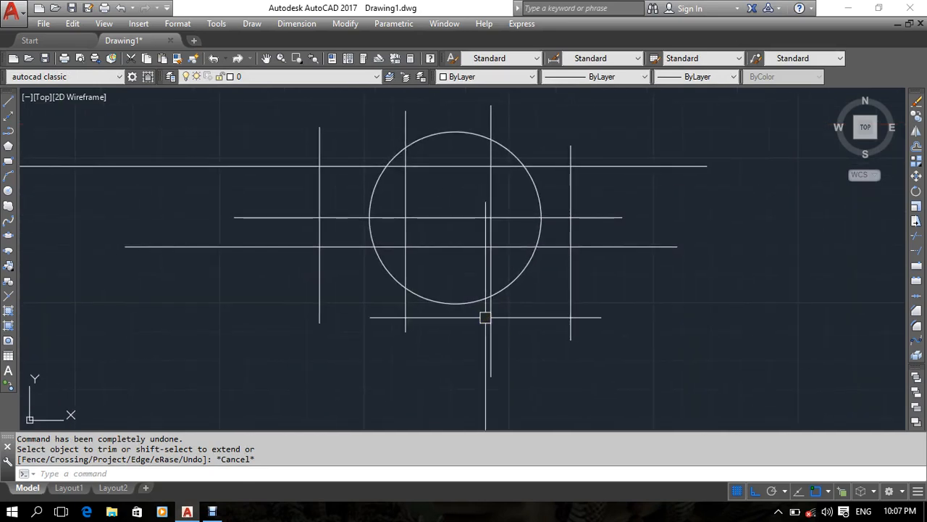
middle_click_drag(507, 305, 473, 310)
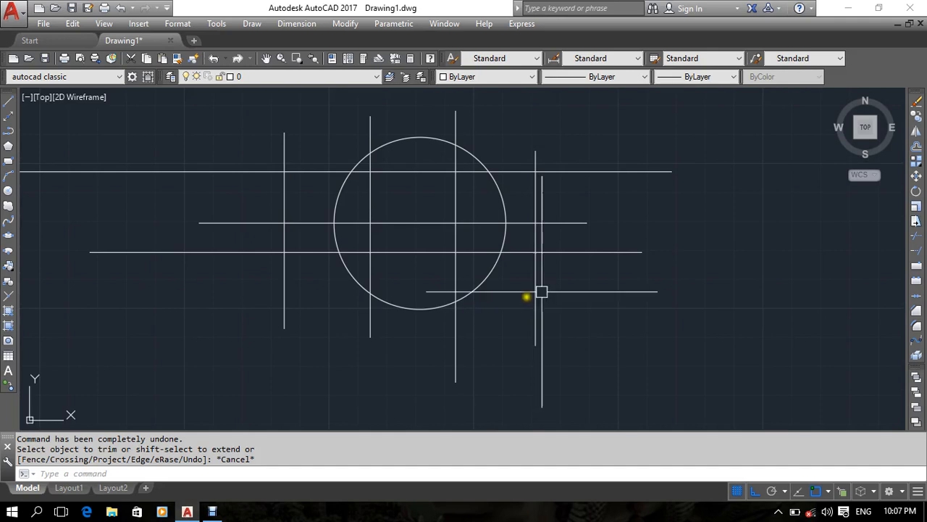
left_click(915, 102)
left_click(536, 239)
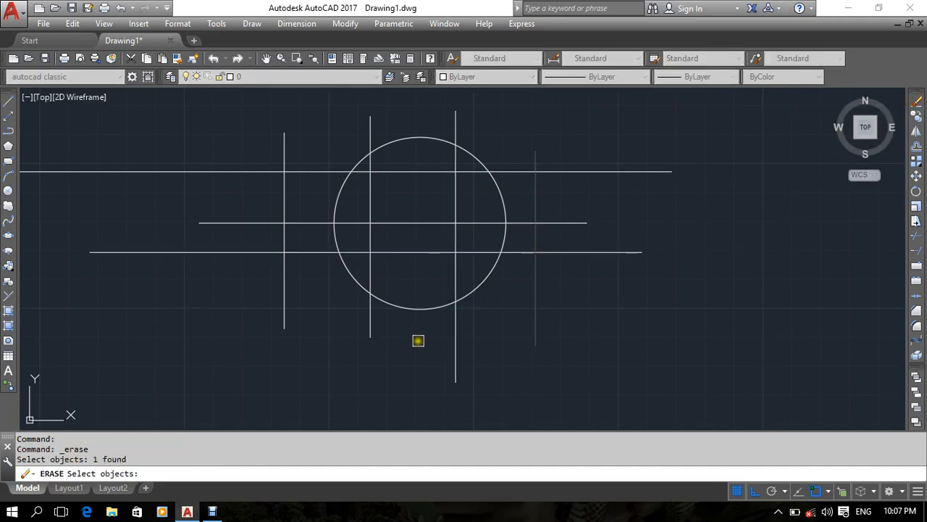
key("Return")
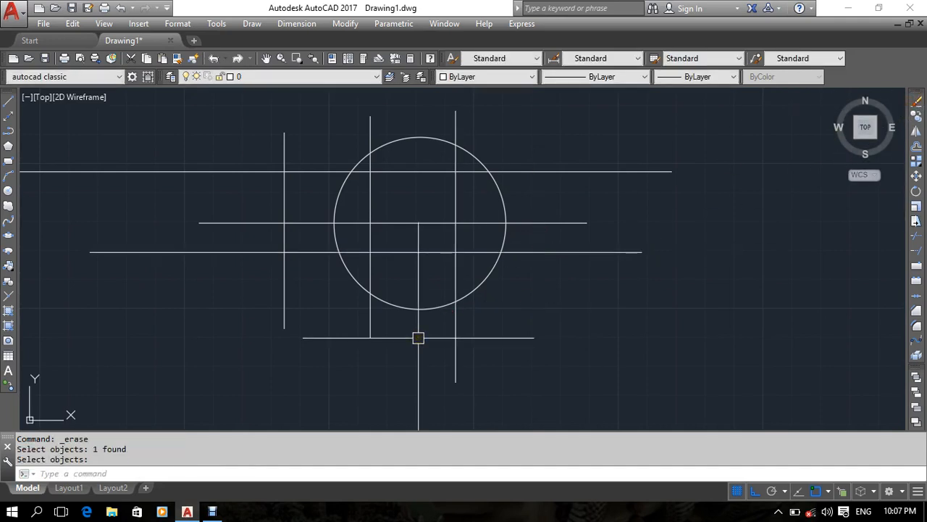
key("ctrl+z")
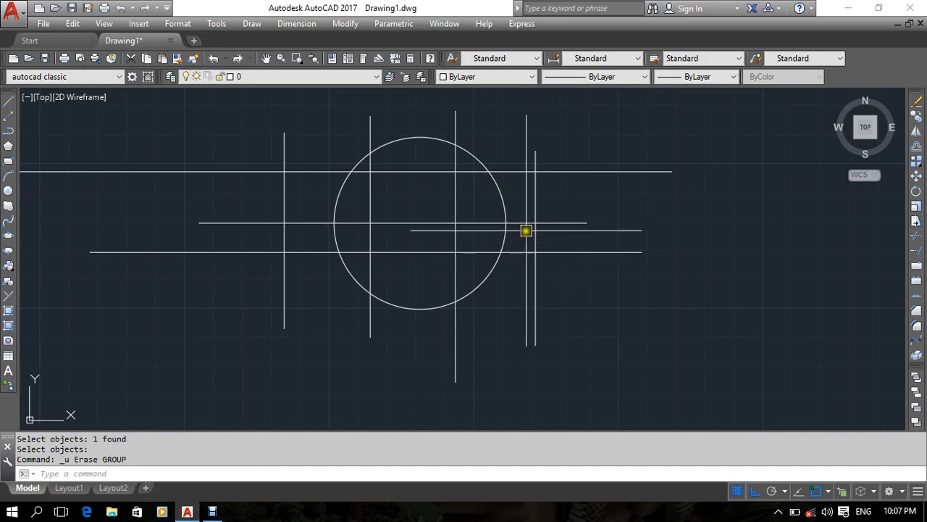
scroll(528, 230, "up", 3)
scroll(564, 221, "down", 10)
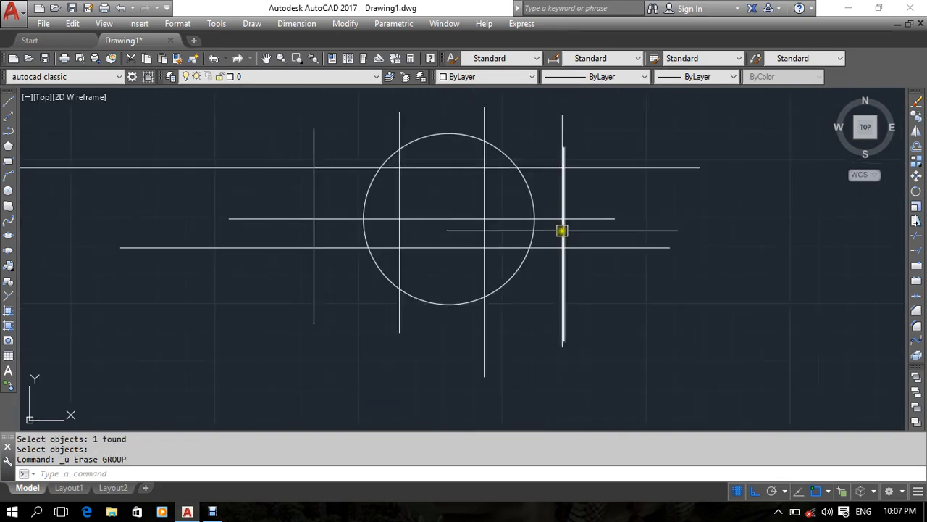
scroll(571, 258, "up", 6)
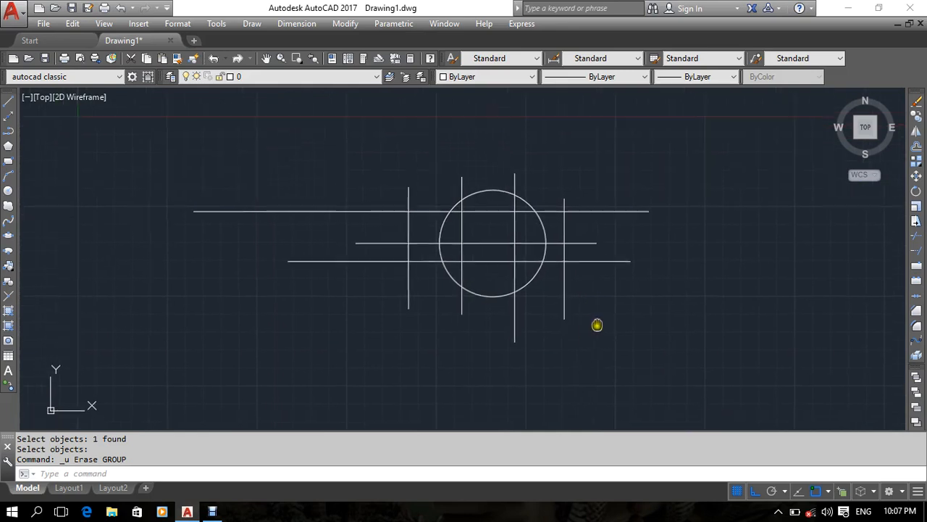
middle_click_drag(538, 294, 539, 312)
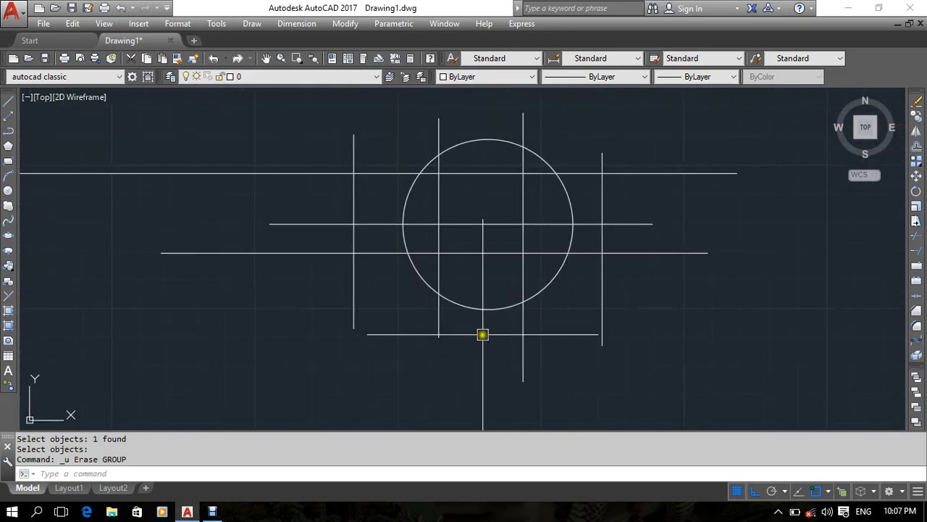
scroll(492, 339, "up", 2)
scroll(484, 341, "down", 2)
mouse_move(475, 339)
middle_mouse_down()
mouse_move(488, 338)
mouse_move(476, 341)
mouse_move(481, 348)
middle_mouse_up()
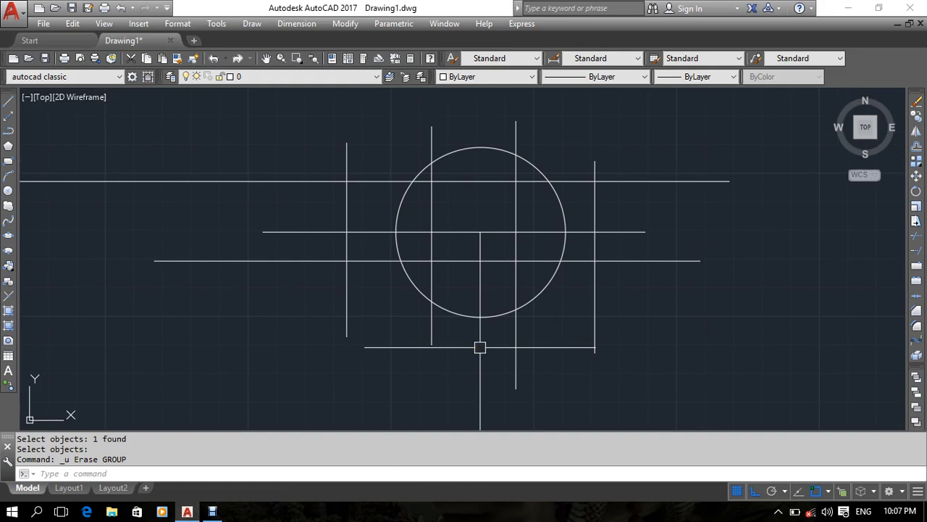
middle_click_drag(454, 297, 507, 287)
scroll(494, 294, "down", 2)
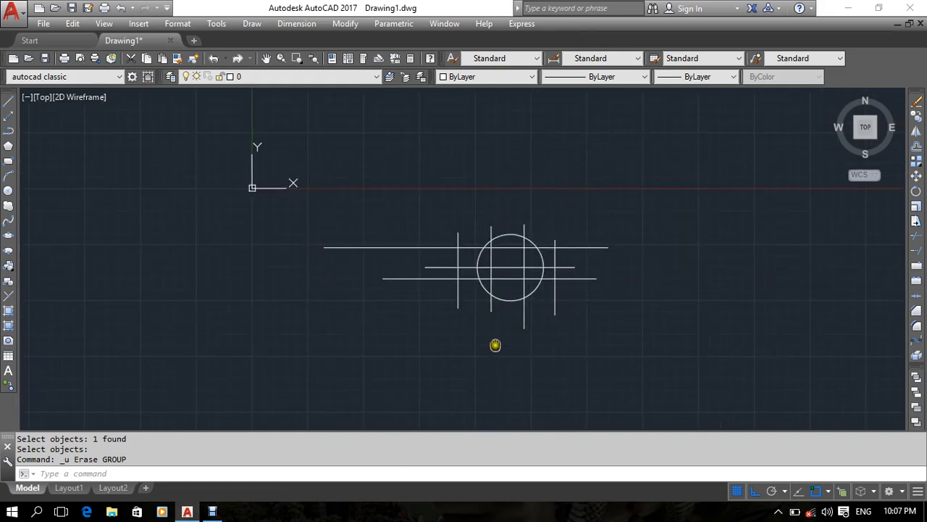
middle_click_drag(495, 345, 525, 297)
scroll(497, 268, "up", 2)
middle_click_drag(603, 314, 481, 377)
type("ex")
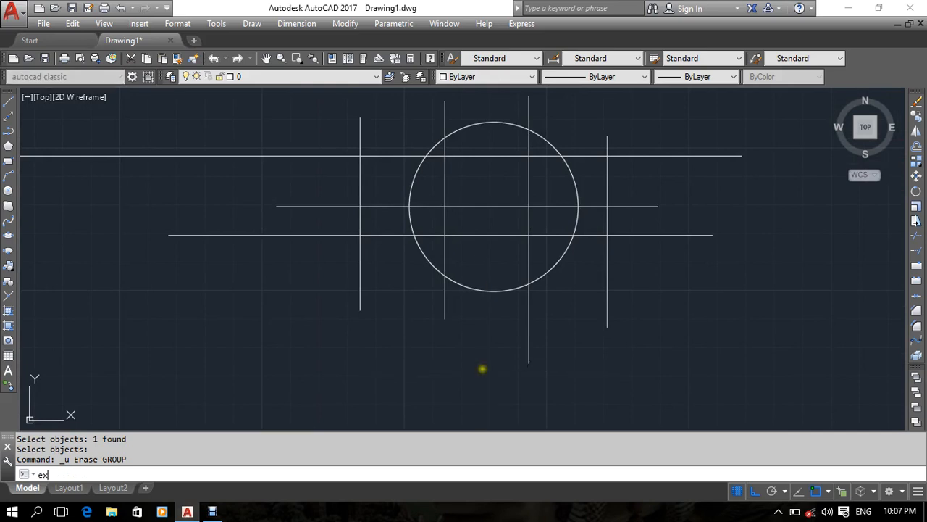
key("Return")
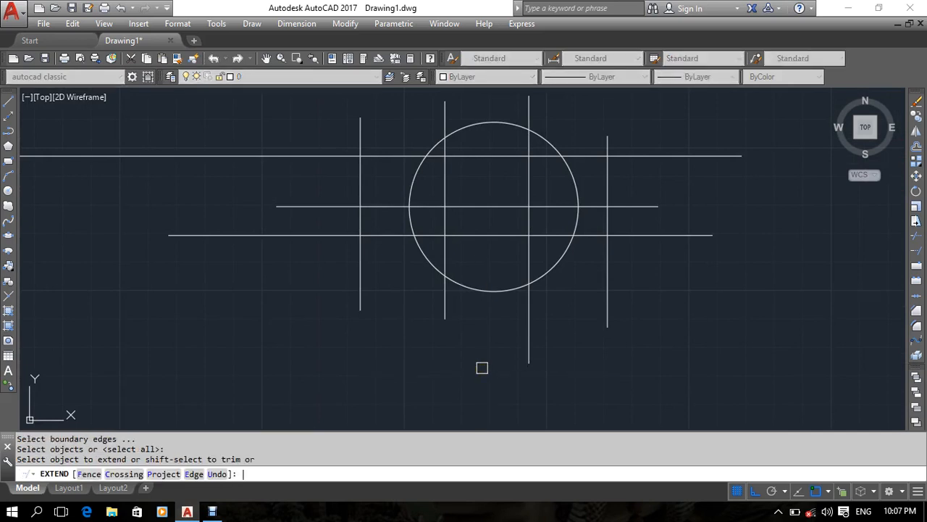
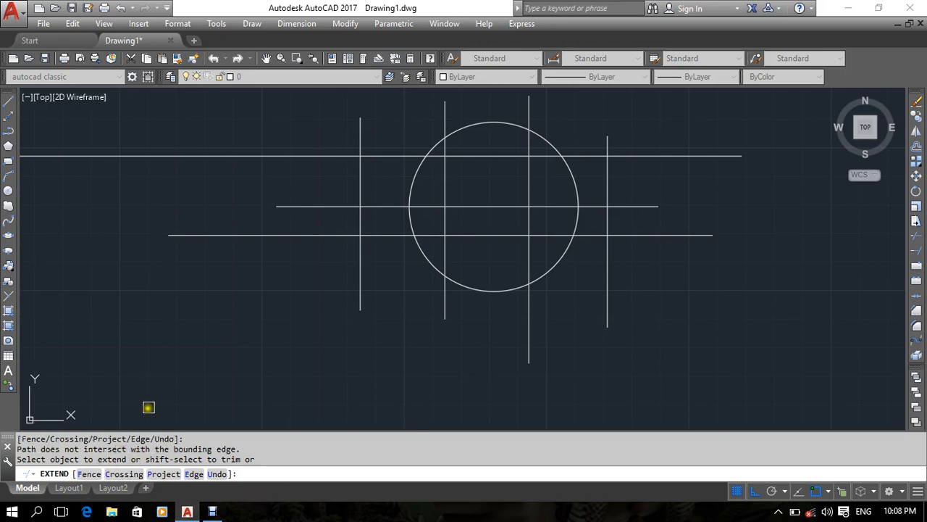
key("Escape")
key("Escape")
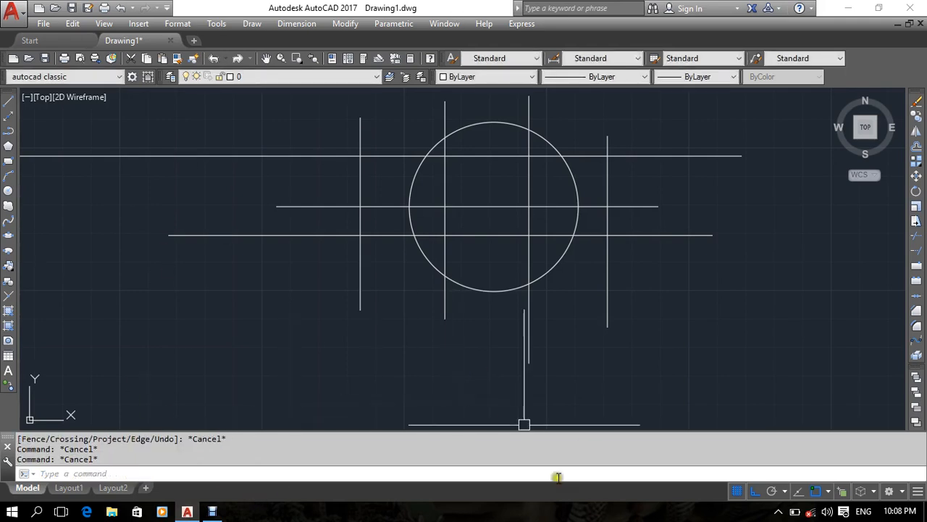
Draw two separate long vertical lines side by side in the empty area left of the circle and crossing lines
type("l")
key("Return")
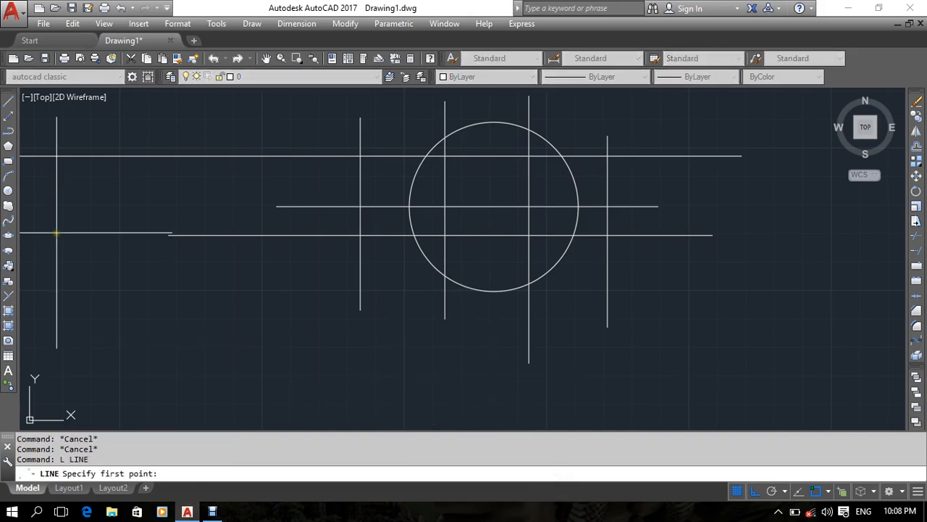
mouse_move(240, 326)
middle_mouse_down()
mouse_move(599, 405)
mouse_move(435, 323)
middle_mouse_up()
scroll(497, 341, "down", 3)
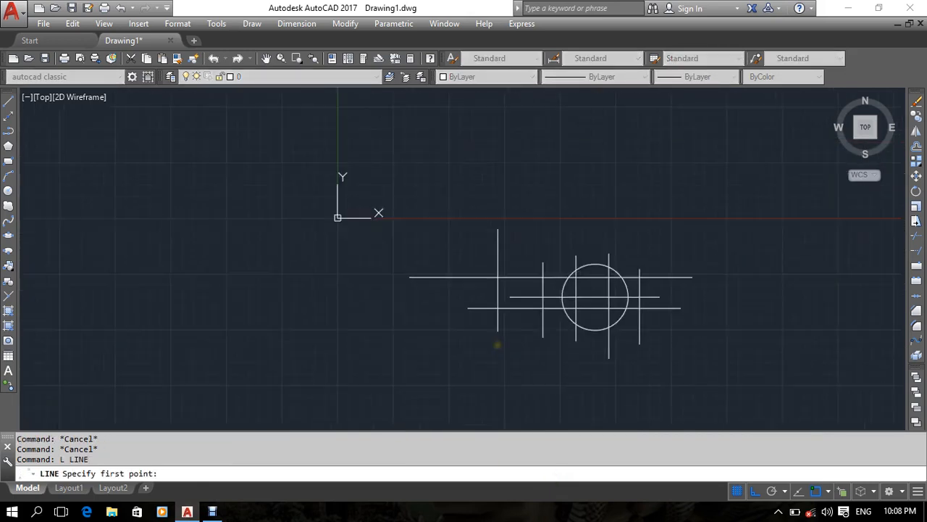
left_click(305, 215)
left_click(305, 351)
key("Return")
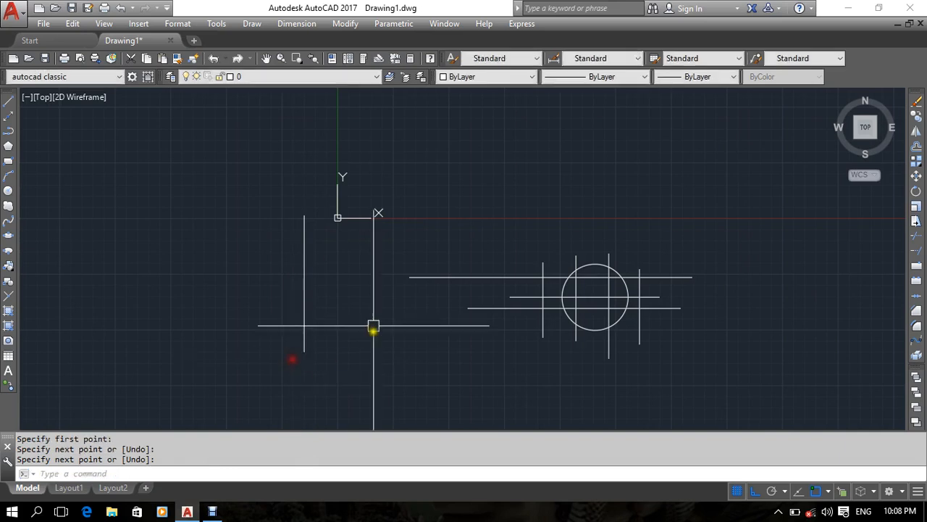
key("Return")
left_click(359, 232)
left_click(358, 368)
key("Return")
Extend the top horizontal line's left end to the nearer new vertical line, using all objects as boundary edges
scroll(369, 300, "up", 2)
middle_click_drag(489, 371, 492, 332)
type("ex")
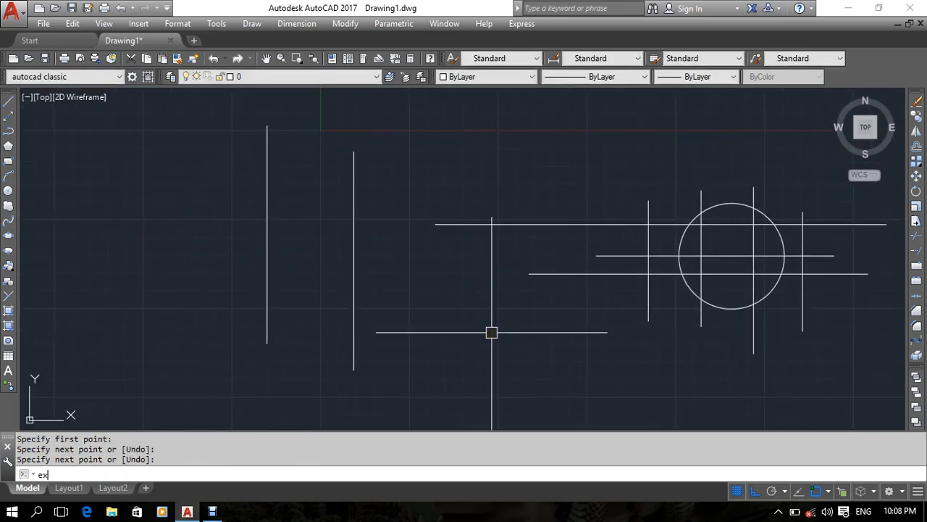
key("Return")
key("Return")
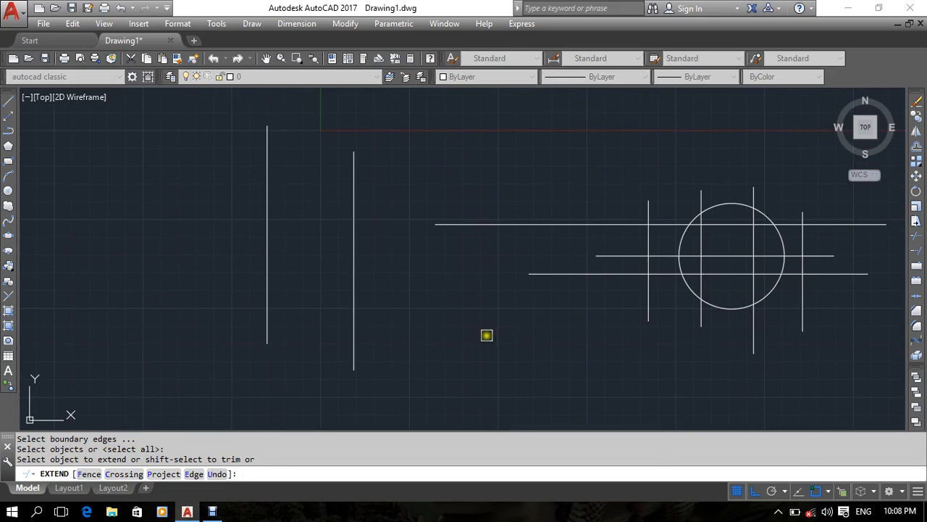
left_click(267, 296)
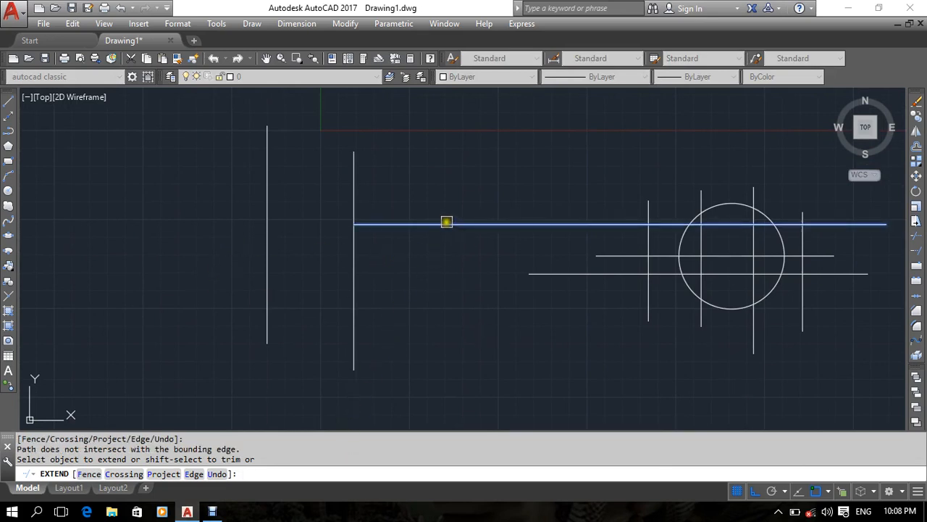
left_click(446, 221)
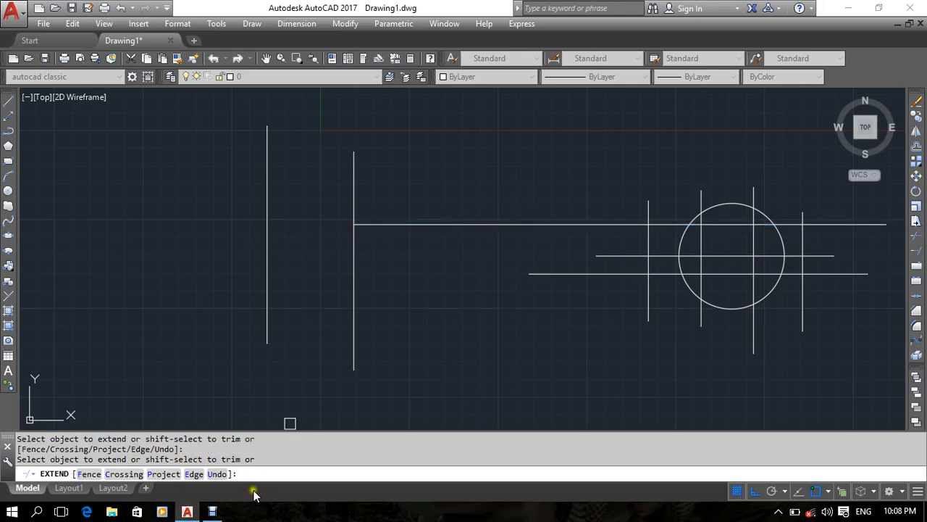
Extend the top horizontal line's left end to the farther of the two long vertical lines
left_click(355, 296)
left_click(378, 224)
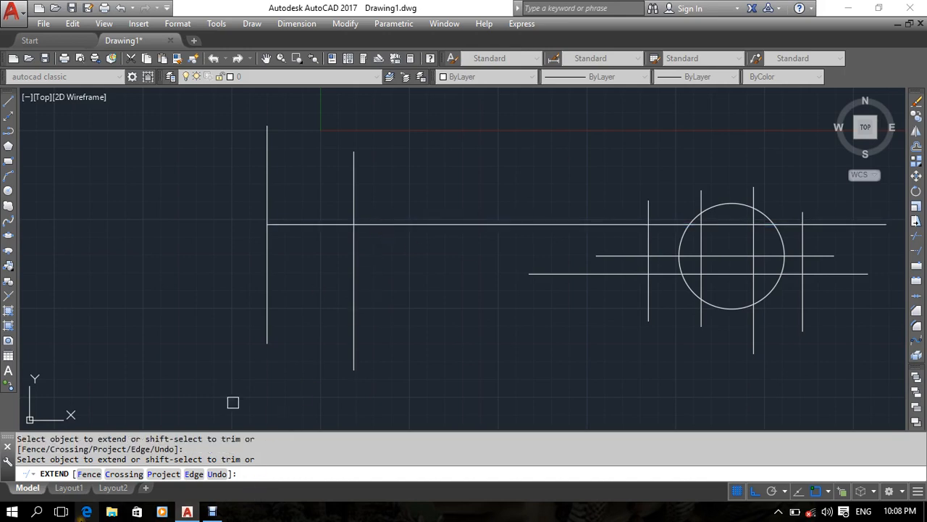
left_click(282, 225)
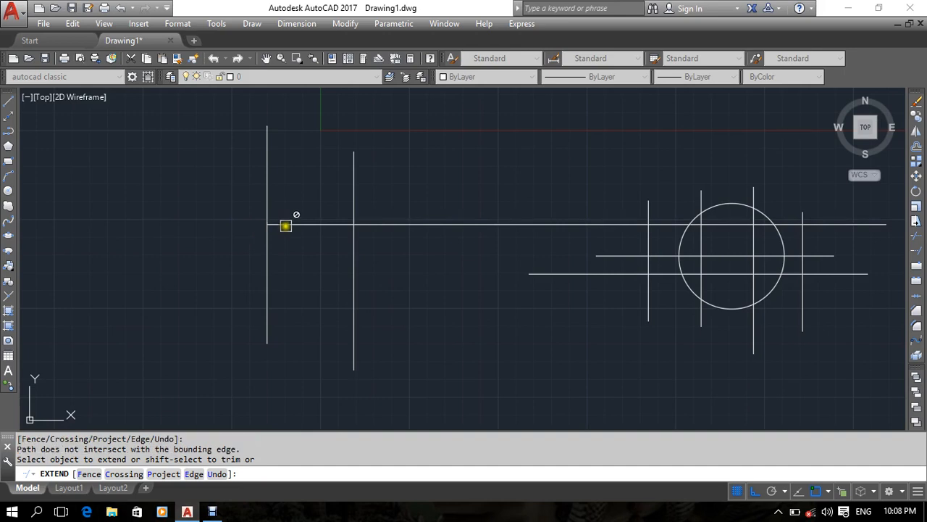
mouse_move(327, 239)
middle_mouse_down()
mouse_move(785, 263)
mouse_move(715, 273)
mouse_move(512, 271)
mouse_move(598, 297)
mouse_move(586, 302)
middle_mouse_up()
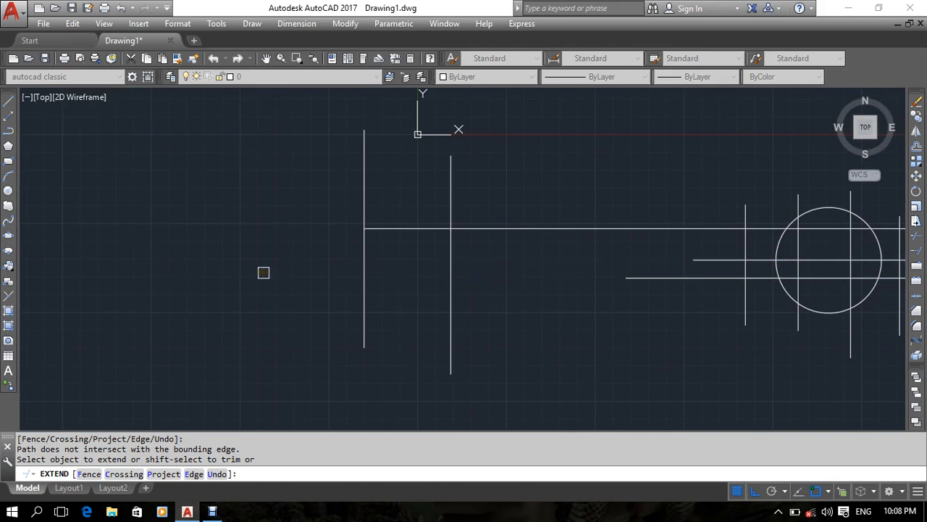
Extend the middle and bottom horizontal lines through the nearer long vertical line to the farther one, and end the command
left_click(701, 261)
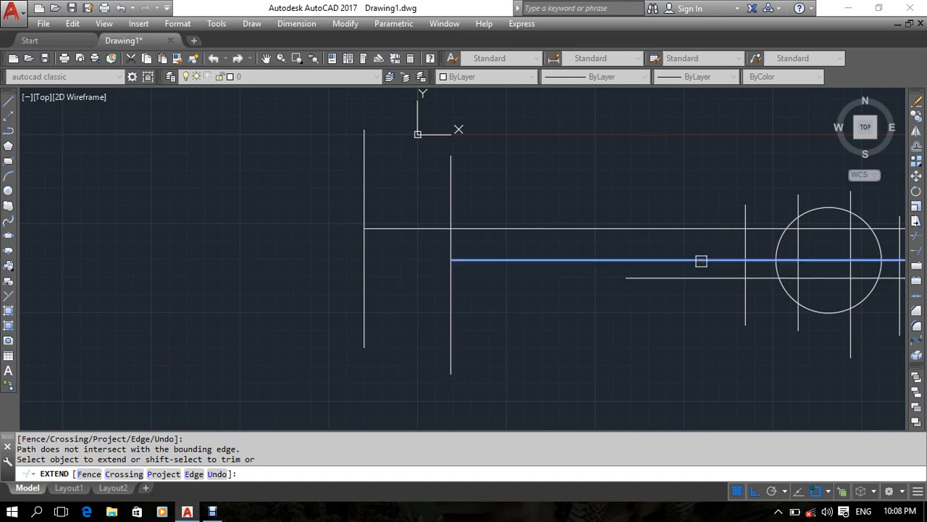
left_click(687, 278)
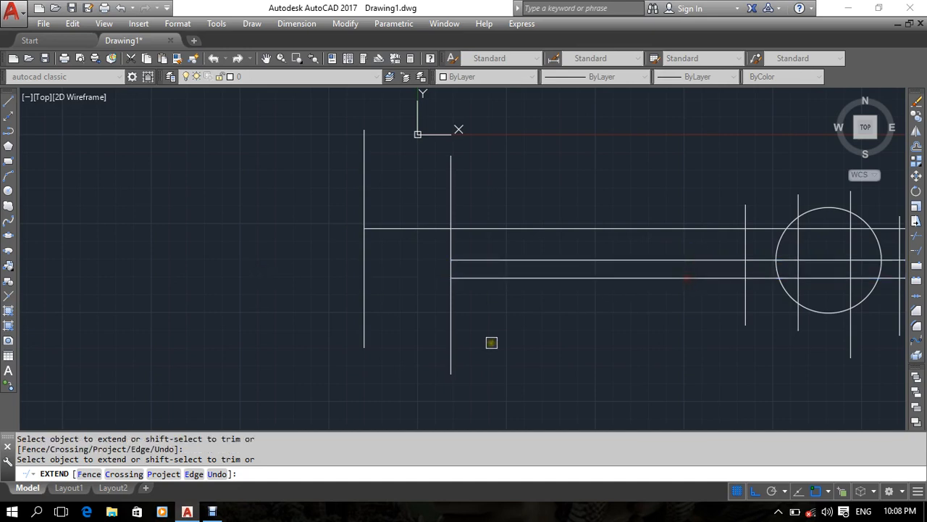
left_click(587, 261)
left_click(587, 278)
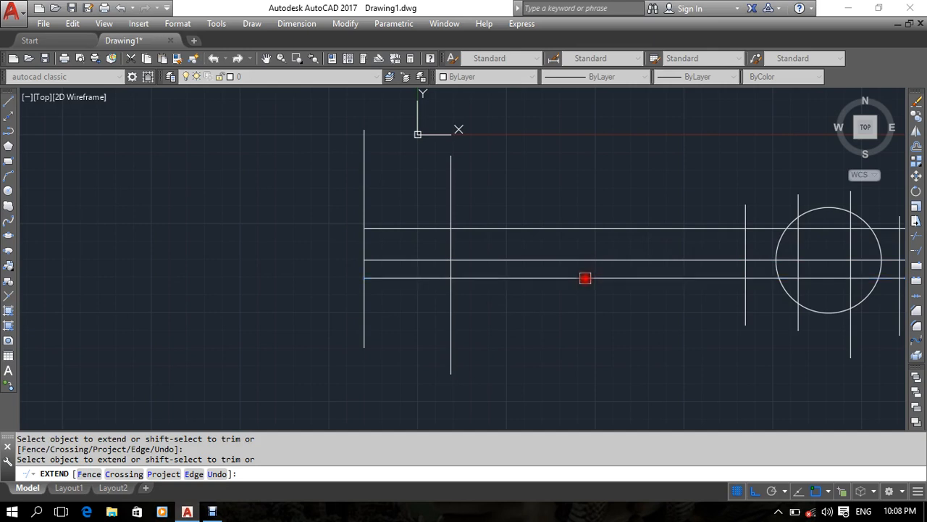
middle_click_drag(725, 319, 623, 338)
key("Escape")
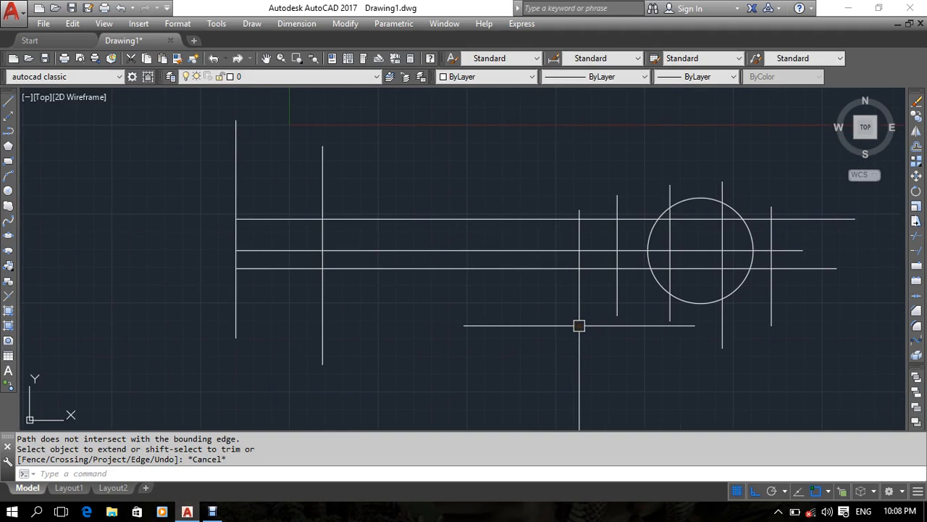
Draw a stepped outline of four connected orthogonal lines above the horizontal lines: up, right, down and right
mouse_move(556, 318)
middle_mouse_down()
mouse_move(508, 332)
mouse_move(538, 333)
middle_mouse_up()
middle_click_drag(338, 314, 423, 299)
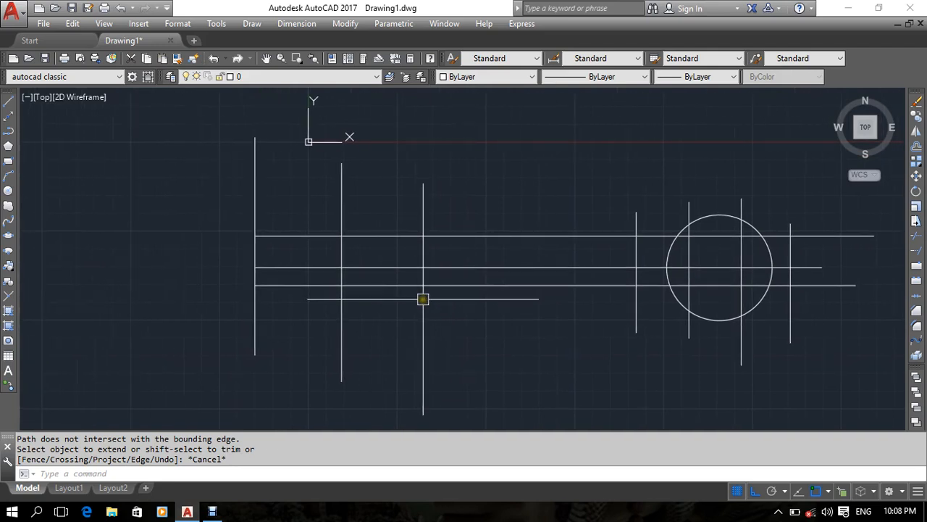
type("l")
key("Return")
middle_click_drag(474, 200, 463, 278)
left_click(492, 234)
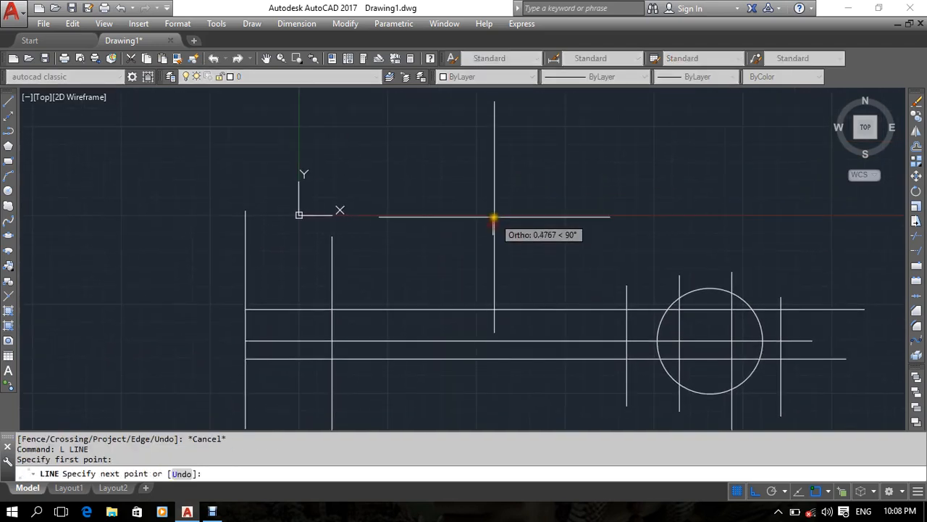
left_click(518, 112)
left_click(650, 128)
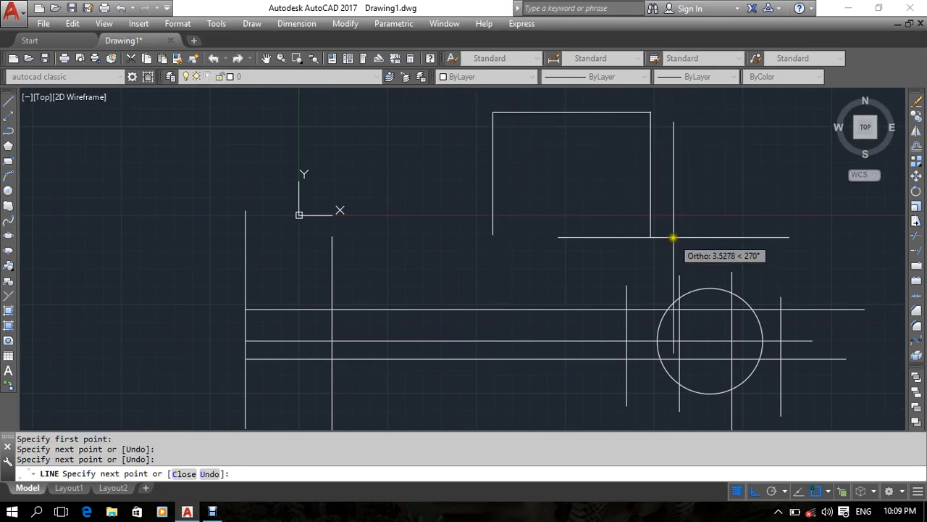
left_click(676, 234)
left_click(775, 218)
key("Return")
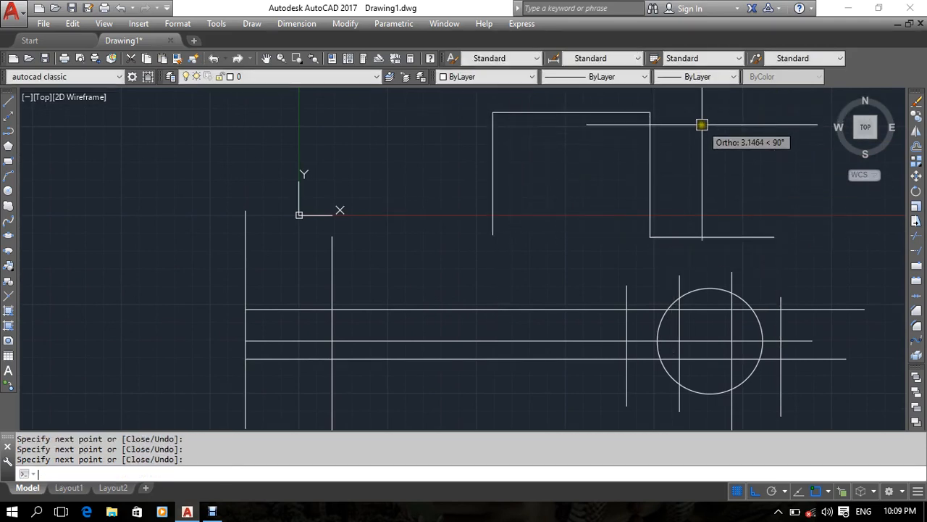
Draw a separate vertical line crossing the stepped outline's upper horizontal segment near its left end
middle_click_drag(692, 188, 685, 201)
key("Return")
left_click(532, 97)
left_click(532, 225)
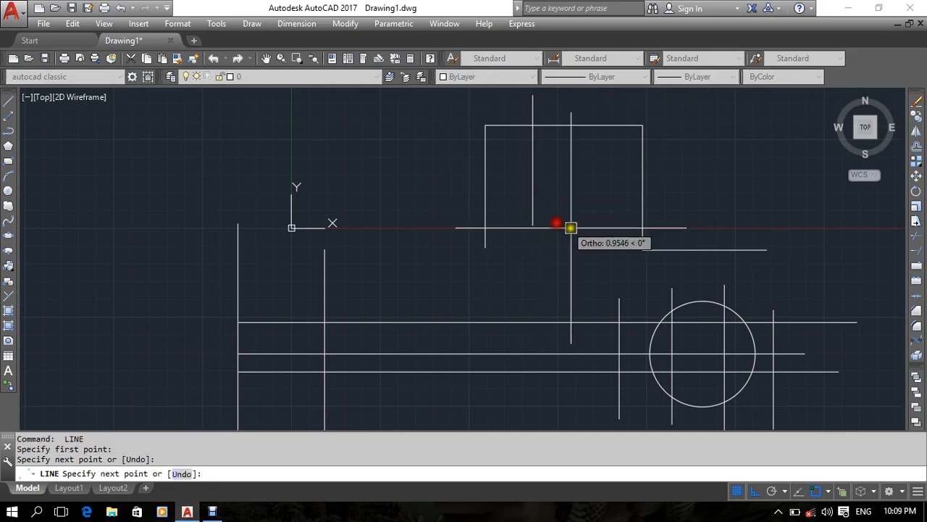
key("Return")
Trim the stepped outline's upper segment left of the crossing vertical line, using all cutting edges, and erase that vertical line
type("tr")
key("Return")
key("Return")
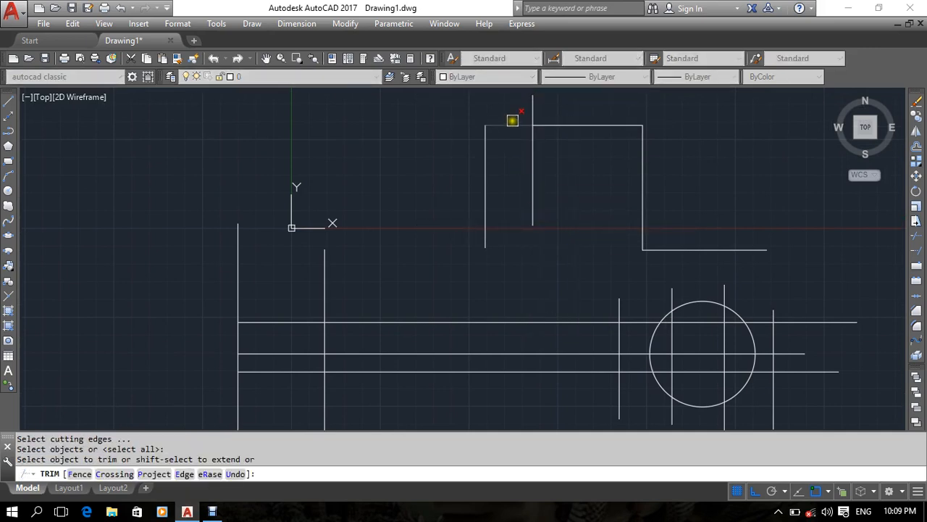
left_click(512, 123)
key("Escape")
left_click(530, 99)
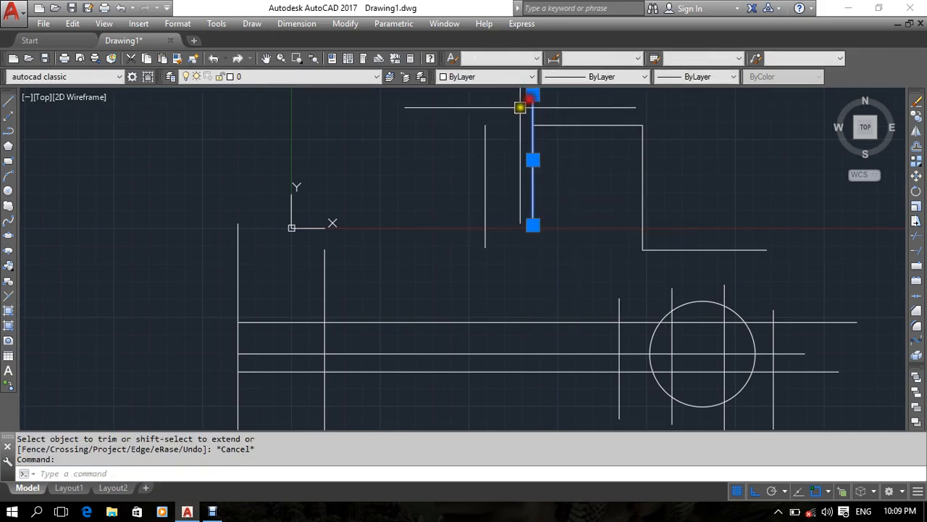
key("Delete")
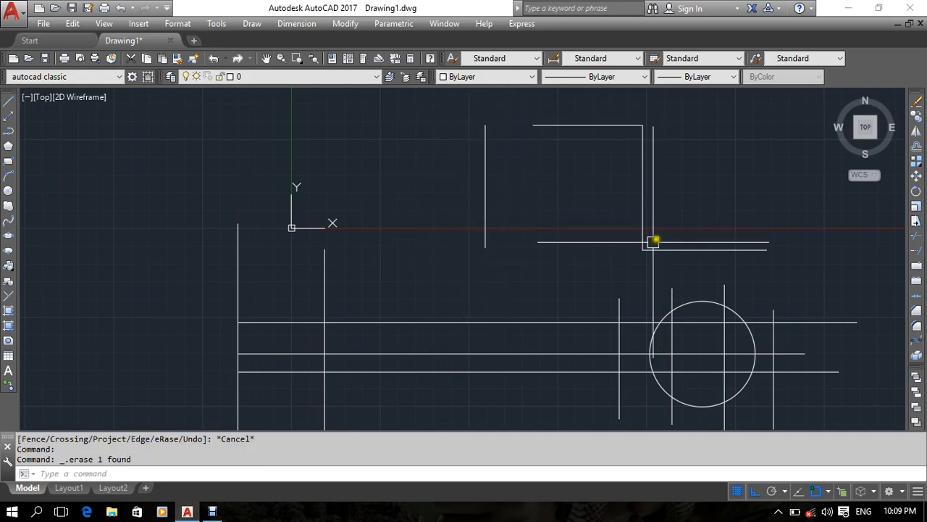
type("ex")
key("Return")
key("Return")
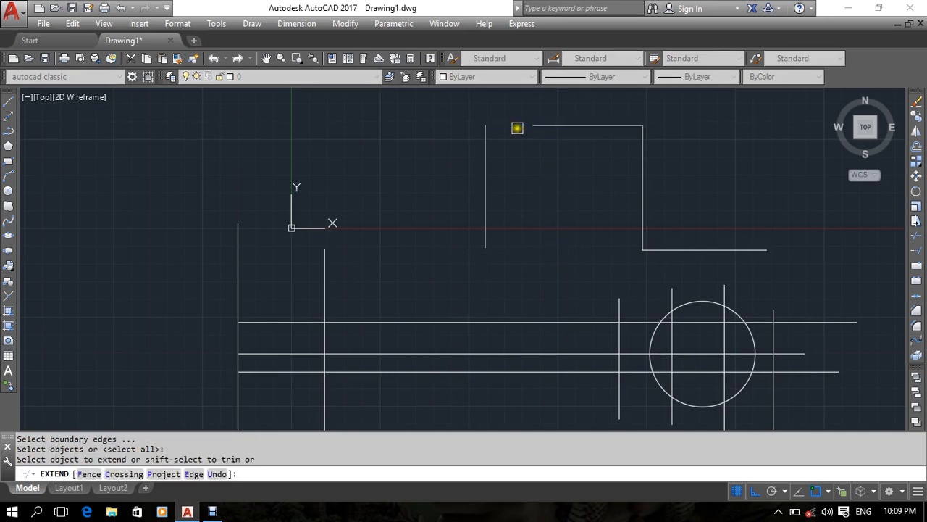
key("Escape")
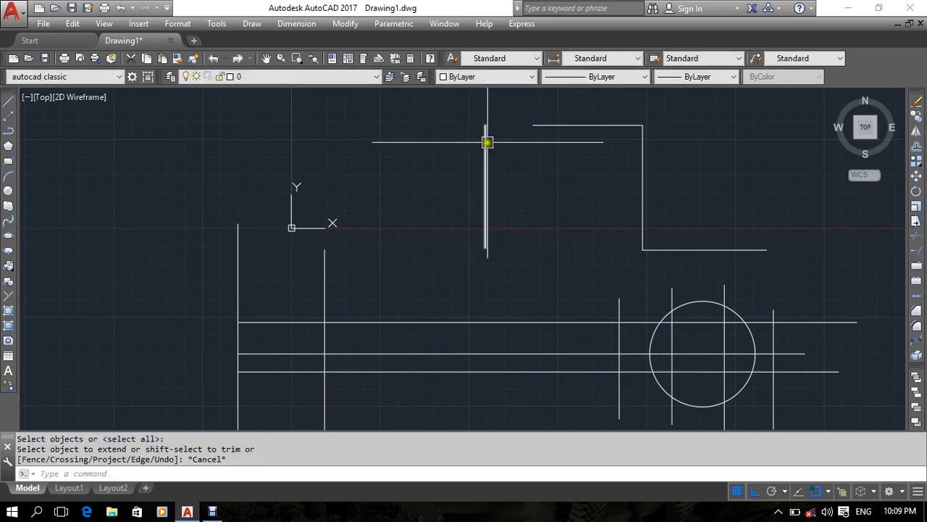
Shorten the outline's left vertical line by stretching its upper endpoint down below the level of the upper horizontal segment
left_click(486, 140)
left_click(485, 125)
left_click(485, 186)
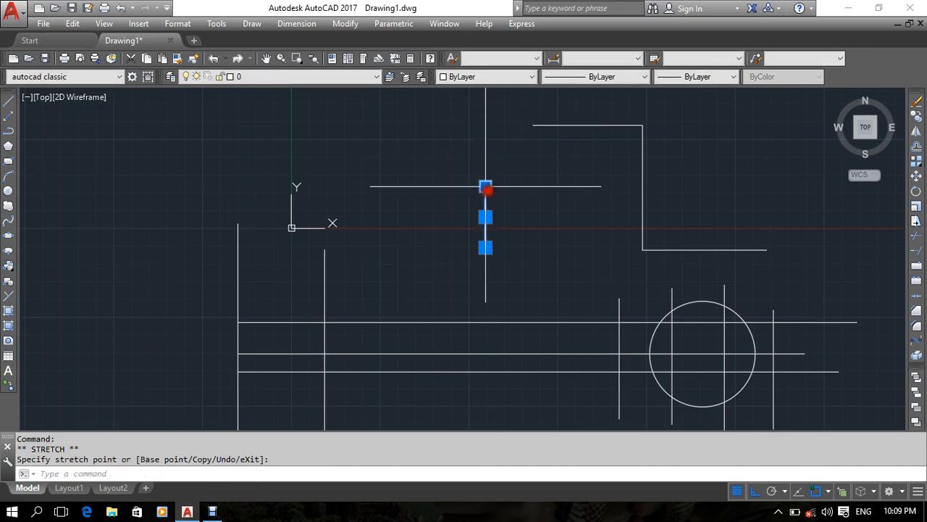
key("Escape")
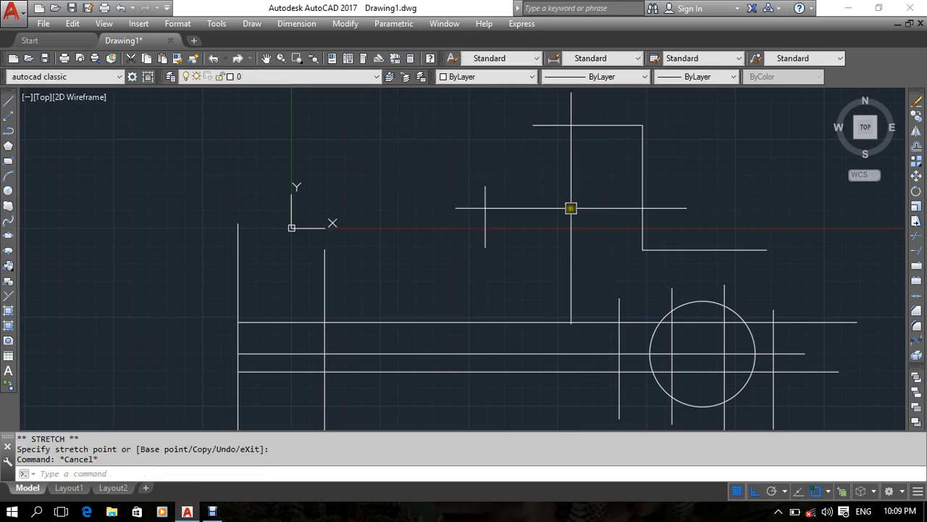
Try to extend the upper horizontal segment's left end toward the shortened vertical line, using all boundary edges
type("e")
key("Return")
key("Return")
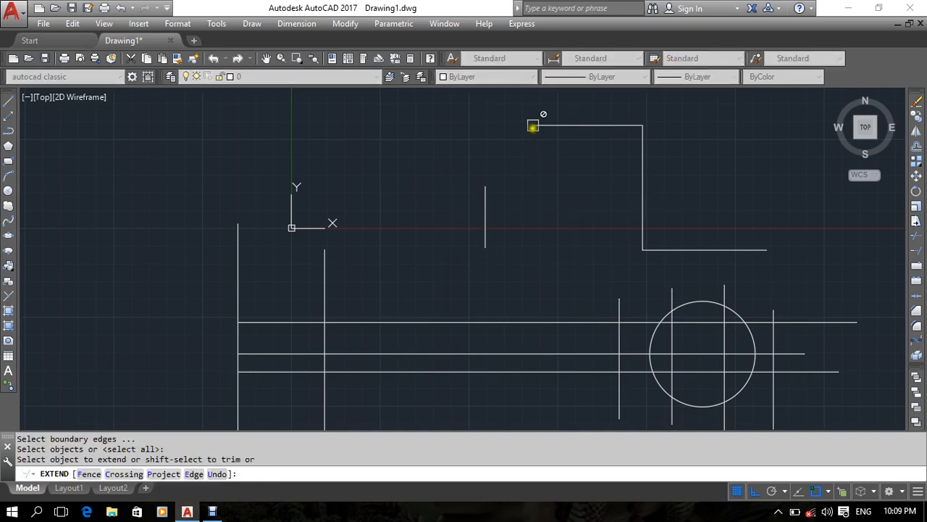
left_click(533, 124)
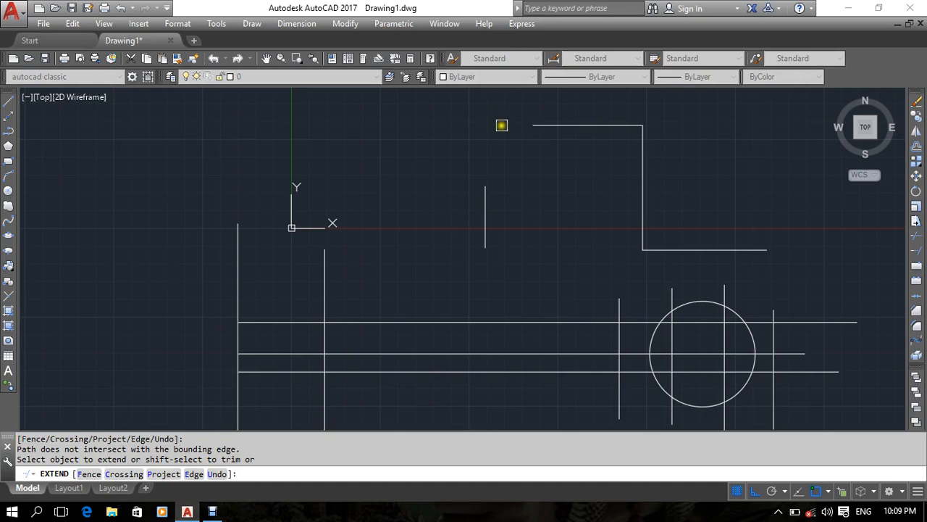
key("Escape")
Stretch the left vertical line's upper endpoint up above the level of the upper horizontal segment
left_click(486, 190)
left_click(485, 187)
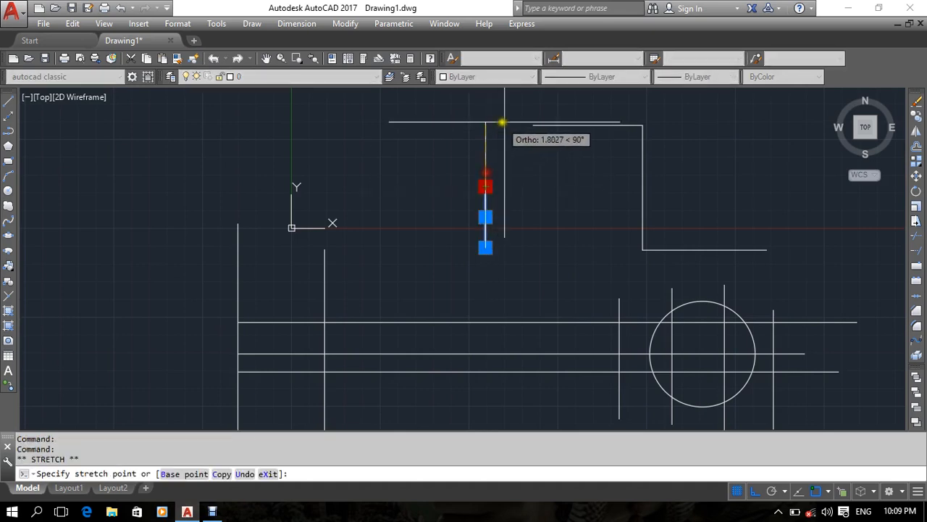
left_click(490, 96)
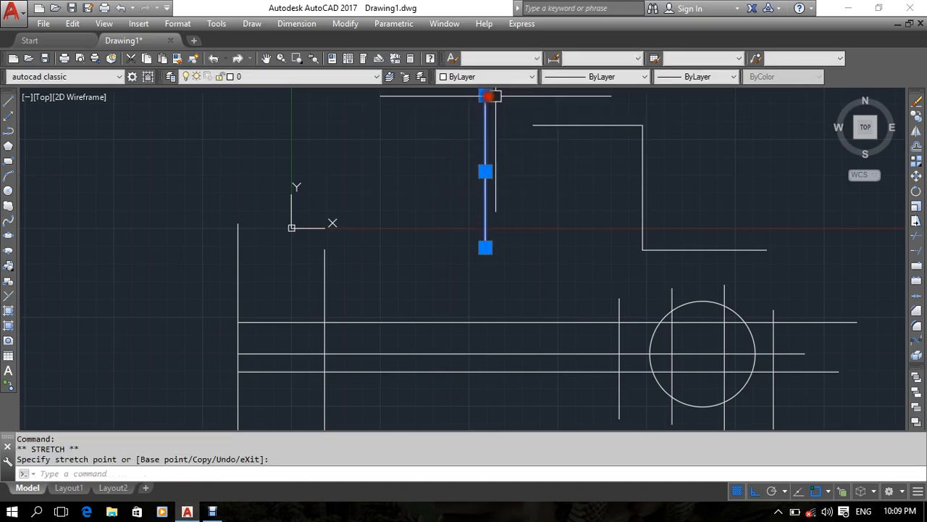
key("Escape")
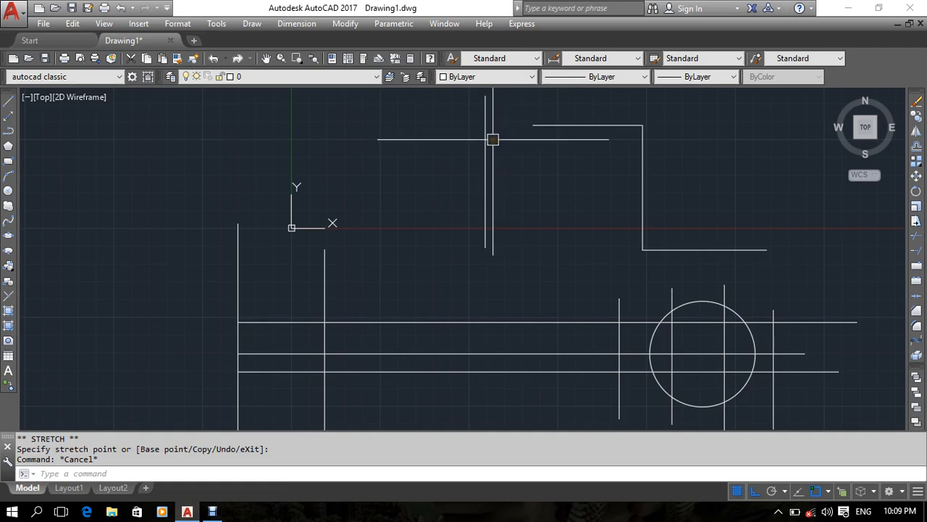
Extend the stepped outline's lower horizontal segment leftward to the nearer long vertical line, using all objects as boundary edges
type("e")
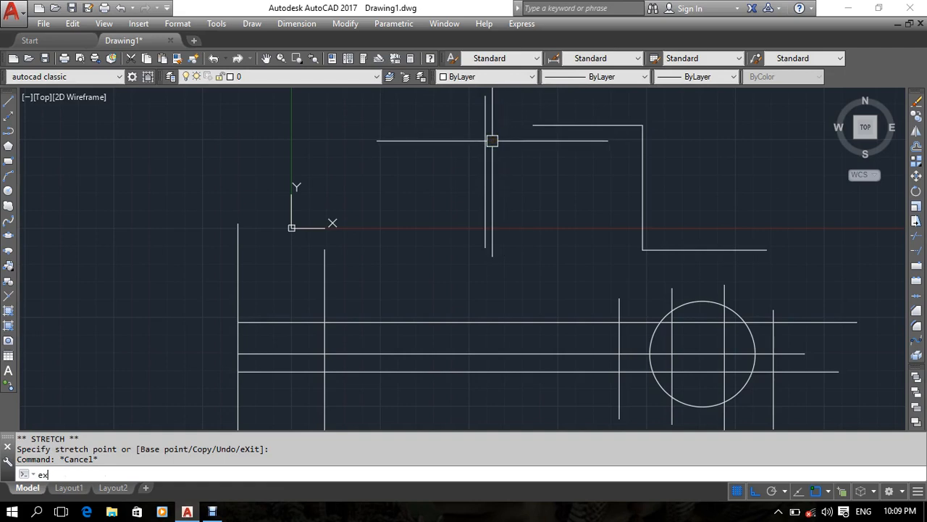
type("x")
key("Return")
key("Return")
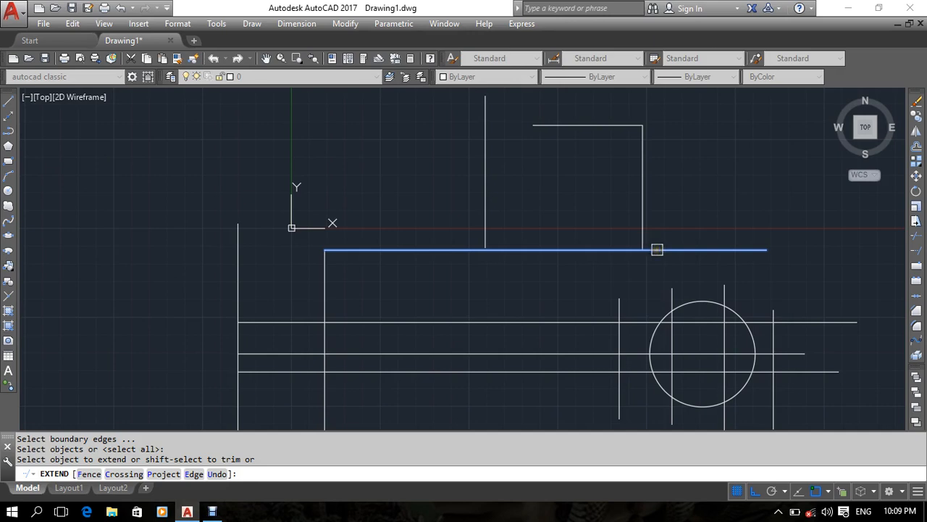
left_click(657, 250)
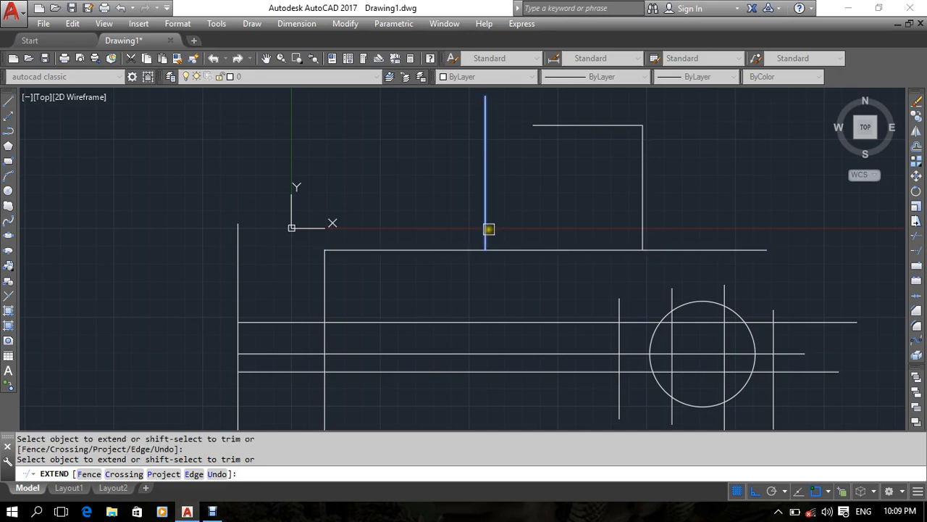
left_click(335, 245)
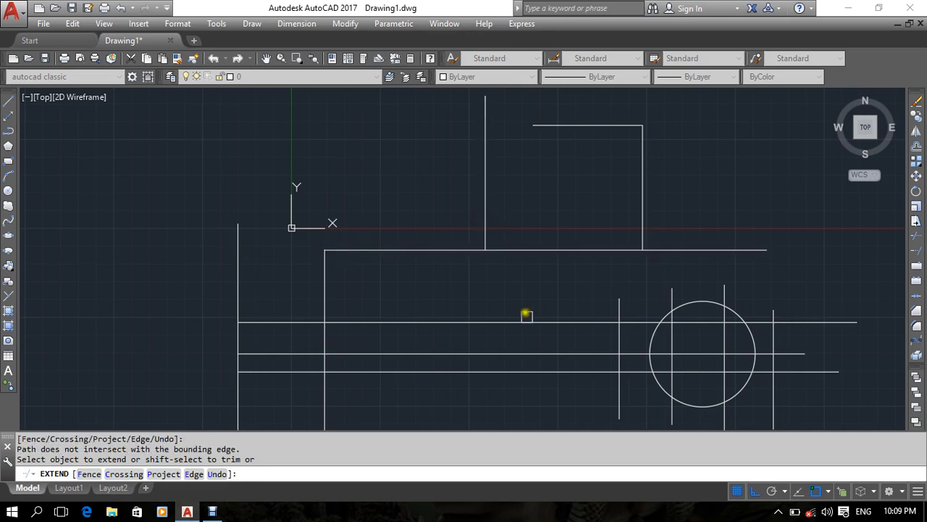
Extend the outline's lower horizontal segment further left to the farther long vertical line
middle_click_drag(338, 280, 368, 265)
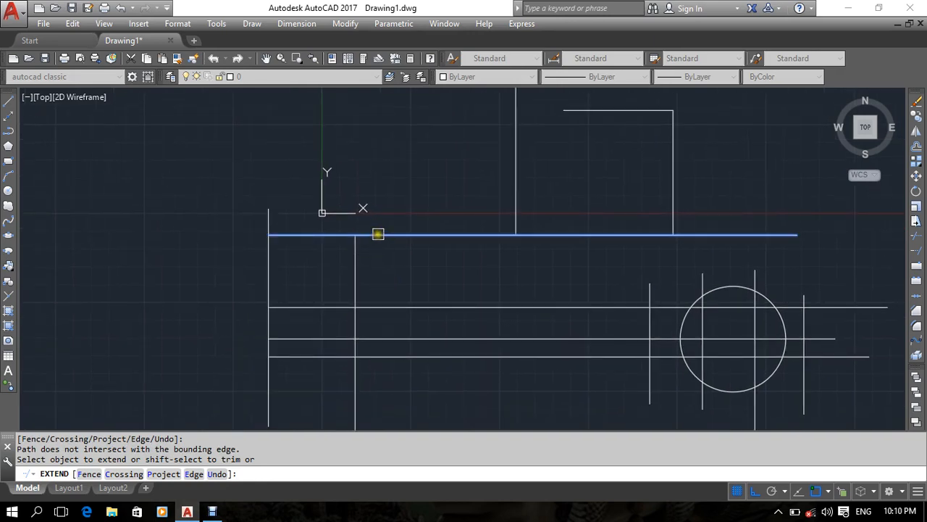
left_click(379, 234)
middle_click_drag(430, 262, 377, 242)
scroll(399, 311, "down", 2)
left_click(399, 296)
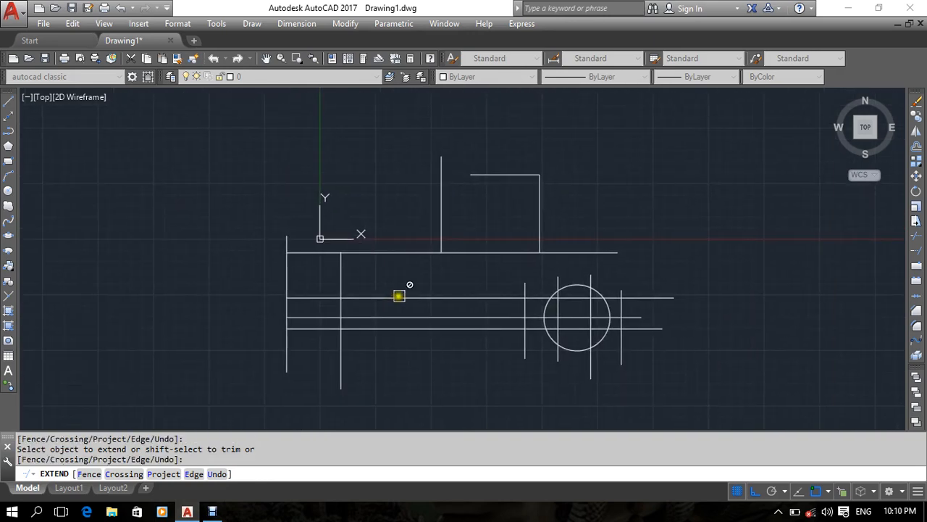
middle_click_drag(401, 296, 410, 297)
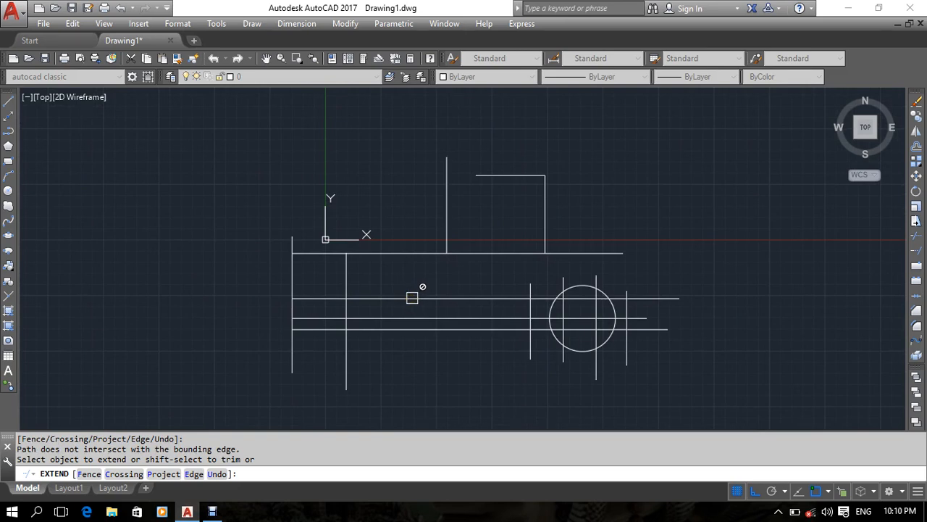
middle_click_drag(424, 297, 507, 271)
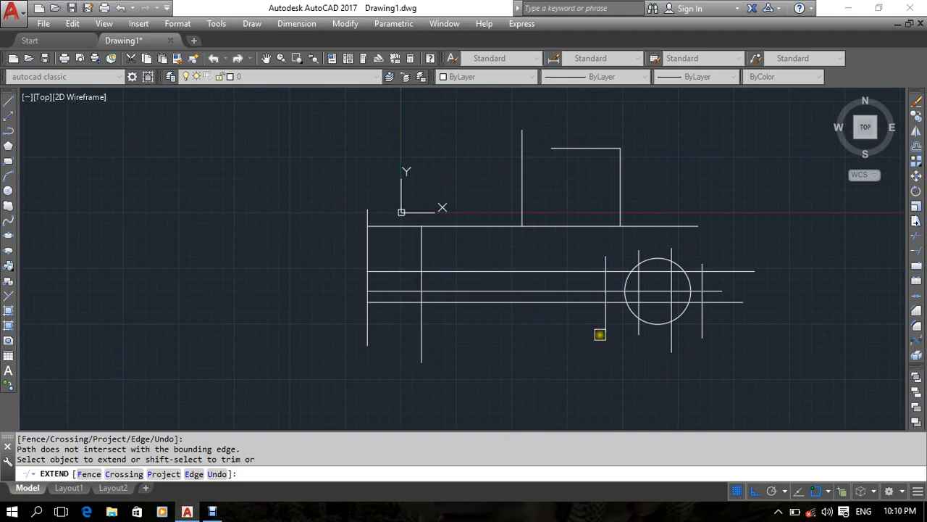
Trim the upper horizontal line outside both circle sides and between the two verticals crossing the circle, using all objects as cutting edges
scroll(616, 303, "up", 4)
middle_click_drag(612, 304, 486, 292)
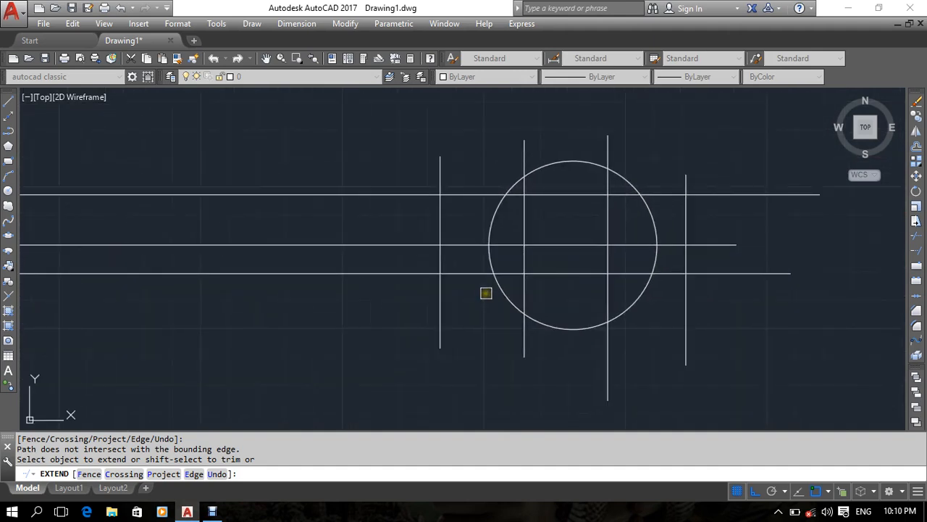
key("Escape")
type("tr")
key("Return")
key("Return")
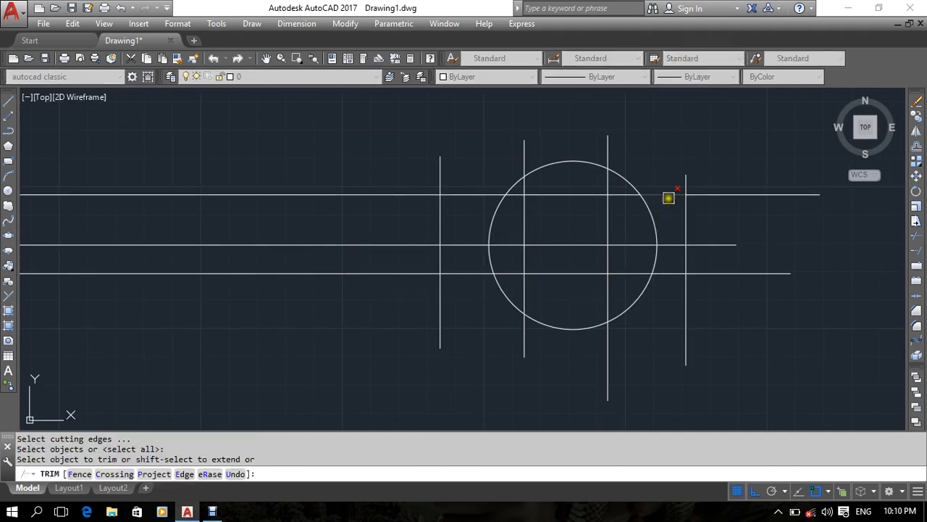
left_click(667, 195)
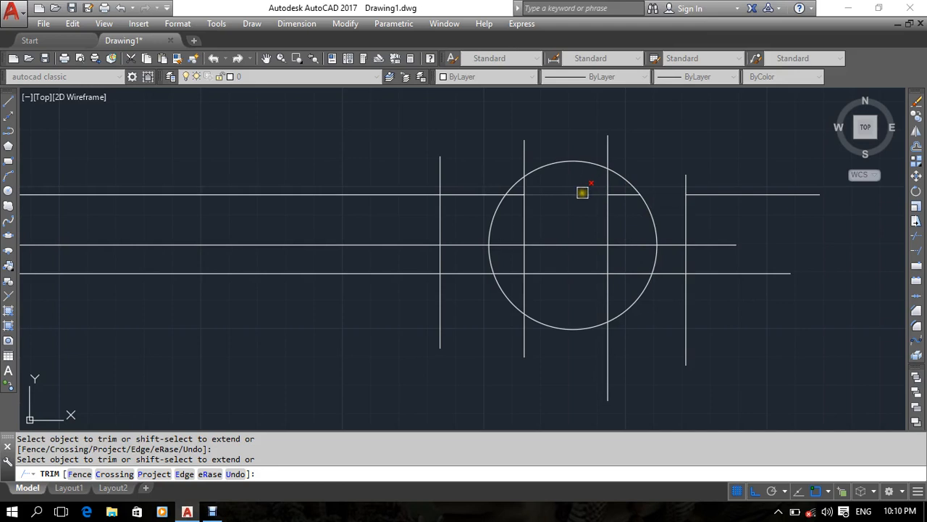
left_click(580, 193)
left_click(483, 194)
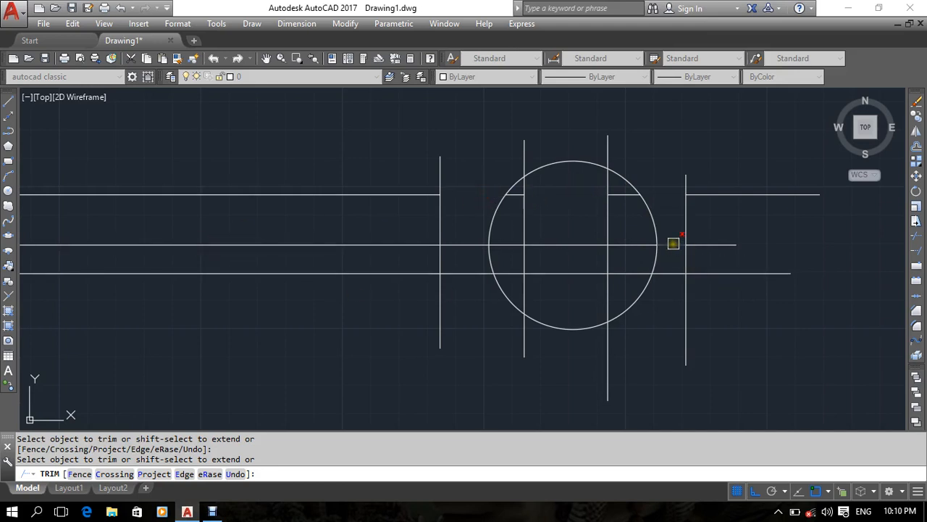
Trim the middle horizontal line's two short pieces inside the circle, between the circle and its crossing vertical lines
left_click(623, 244)
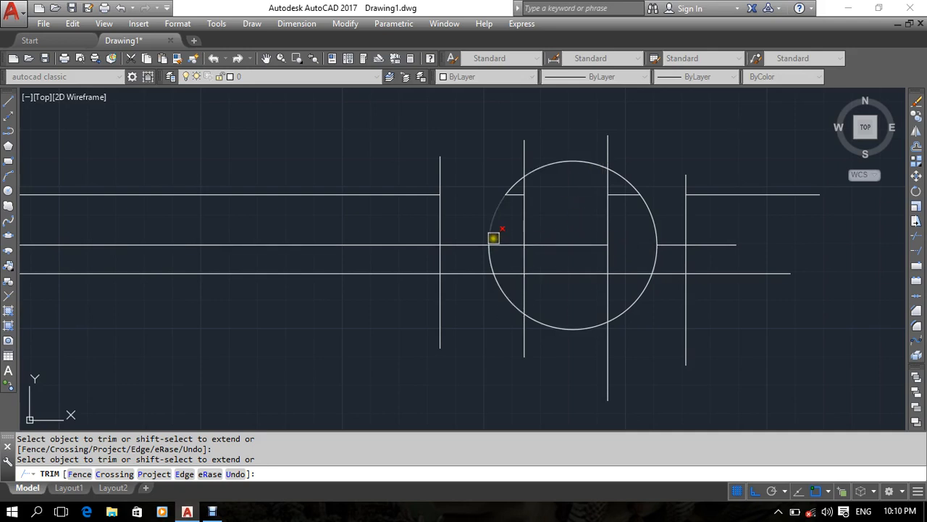
left_click(499, 246)
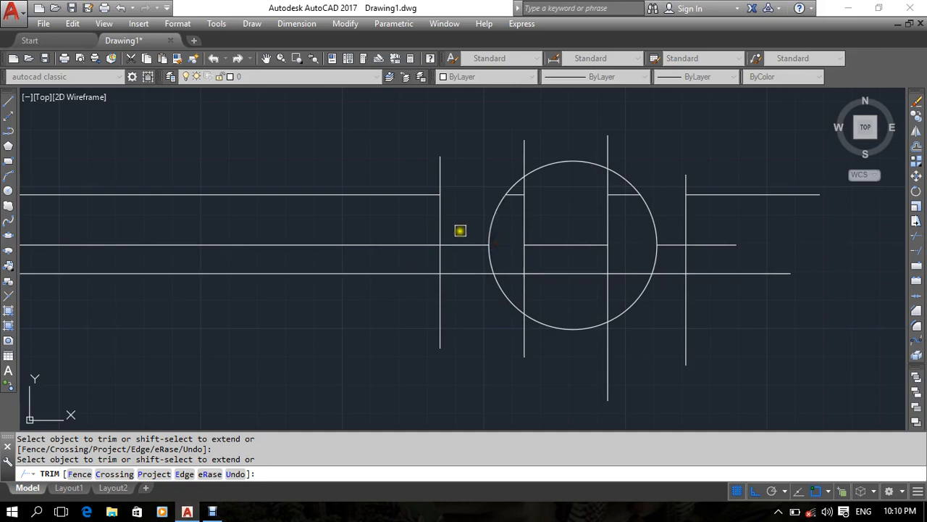
key("Escape")
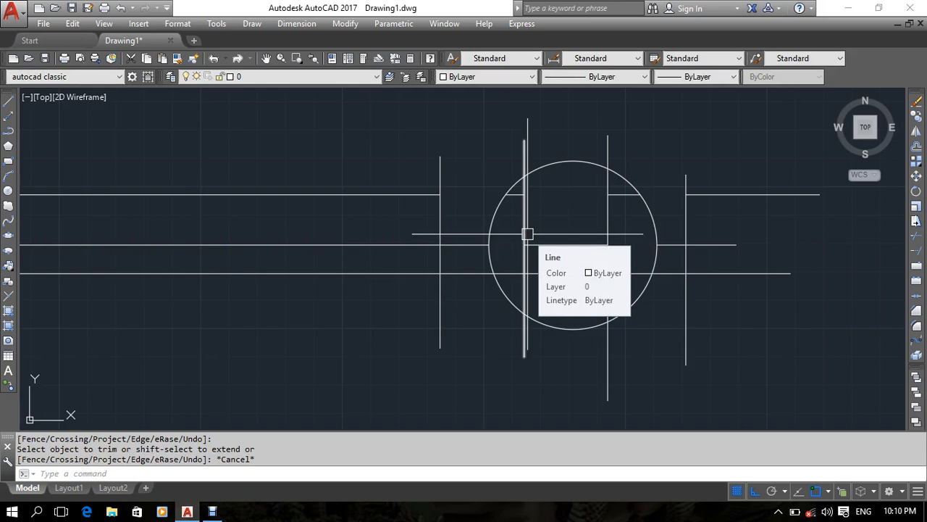
Try extending the middle horizontal line's central segment to the circle's right side with all boundary edges, and undo that extension
type("ex")
key("Return")
key("Return")
left_click(527, 234)
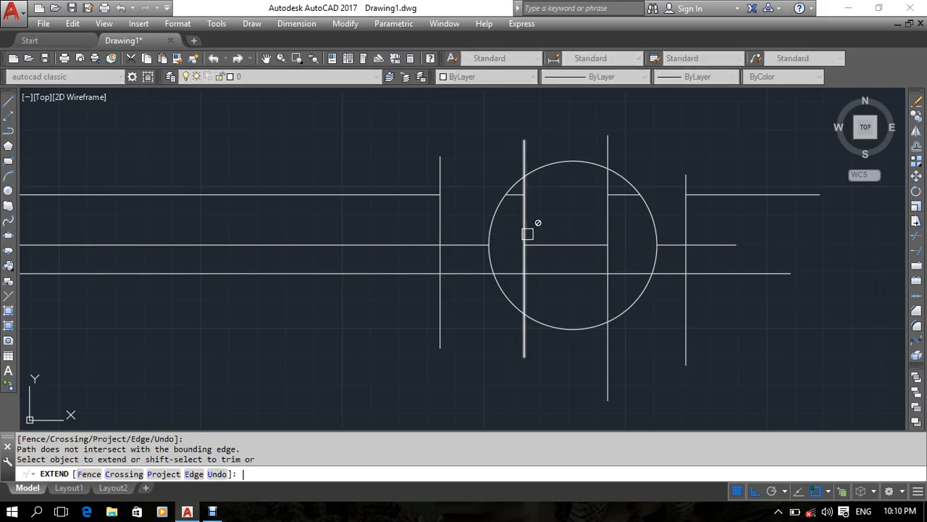
left_click(572, 246)
left_click(571, 253)
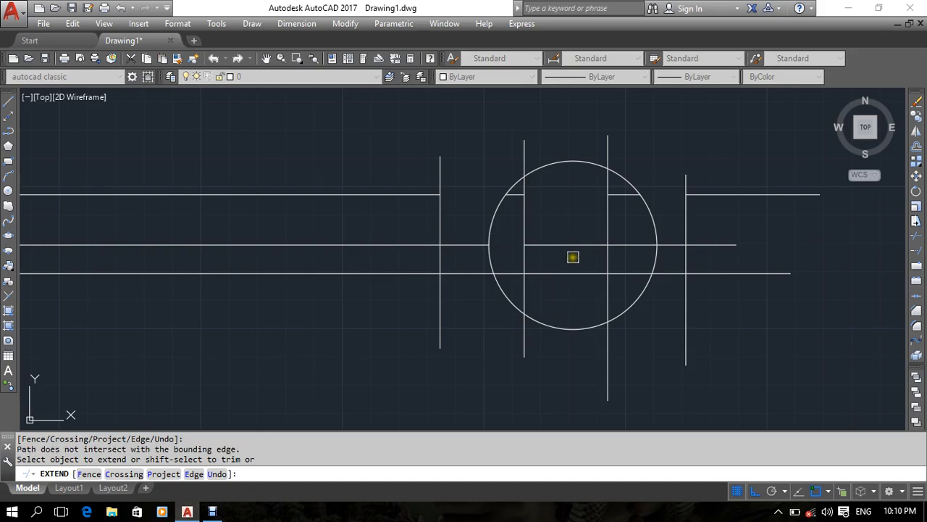
key("ctrl+z")
Extend the middle horizontal line's central segment to the circle on both its right and left sides
left_click(629, 255)
left_click(609, 249)
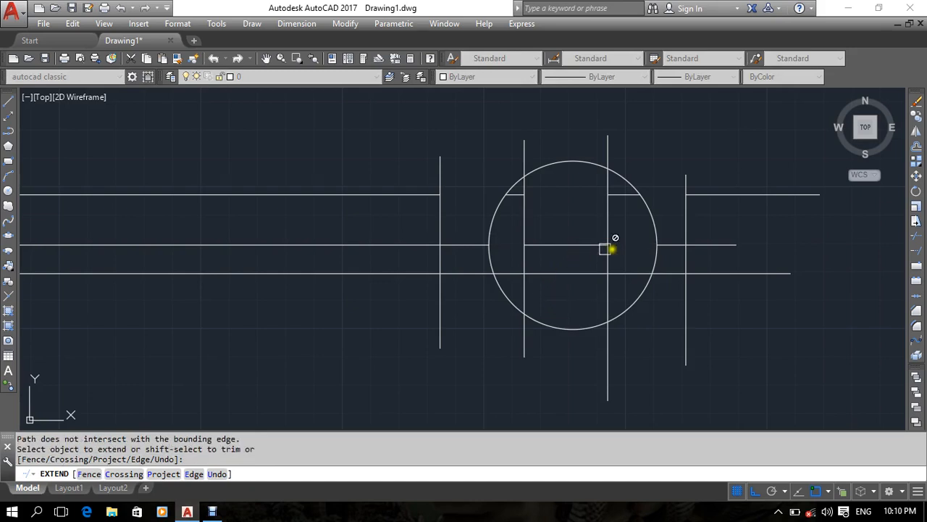
left_click(479, 244)
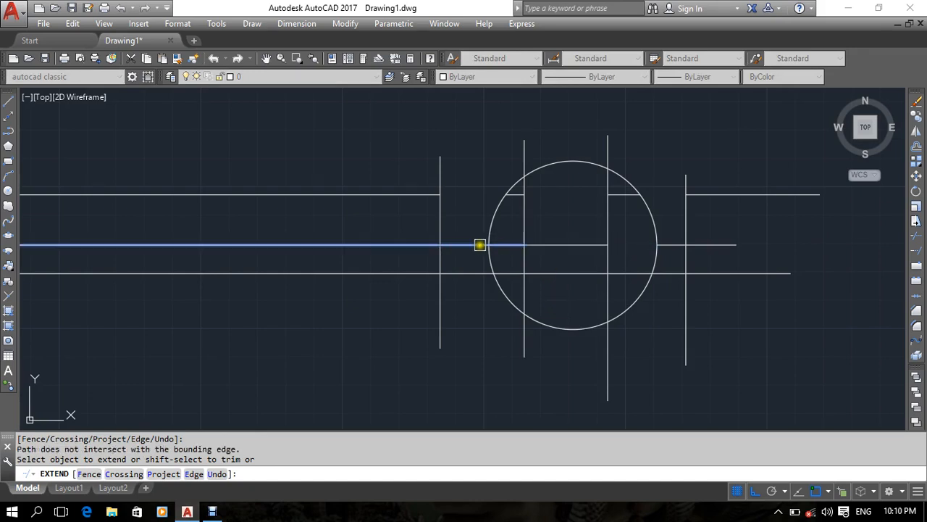
left_click(543, 247)
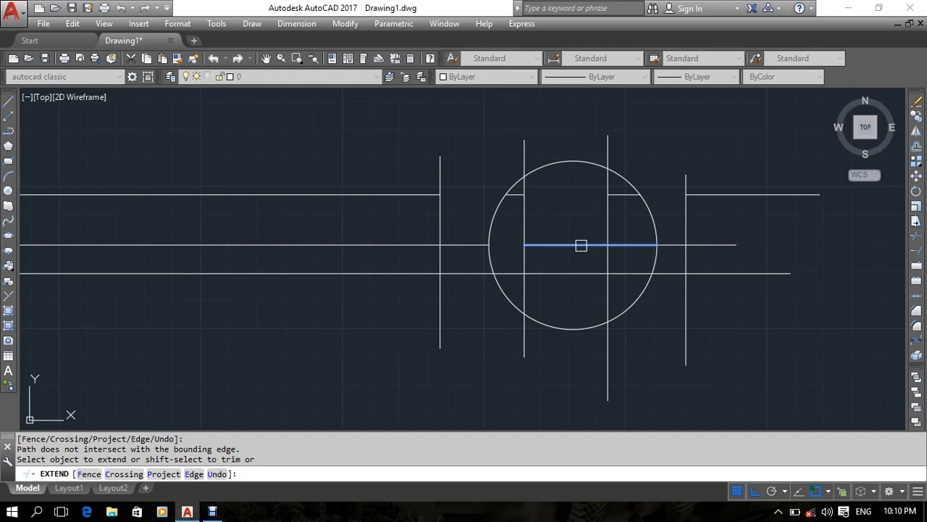
left_click(581, 245)
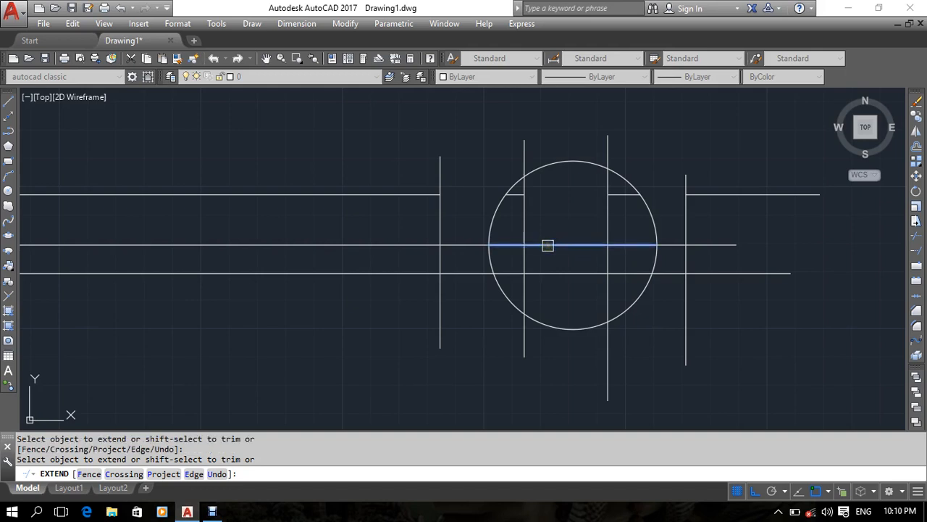
left_click(546, 246)
key("Escape")
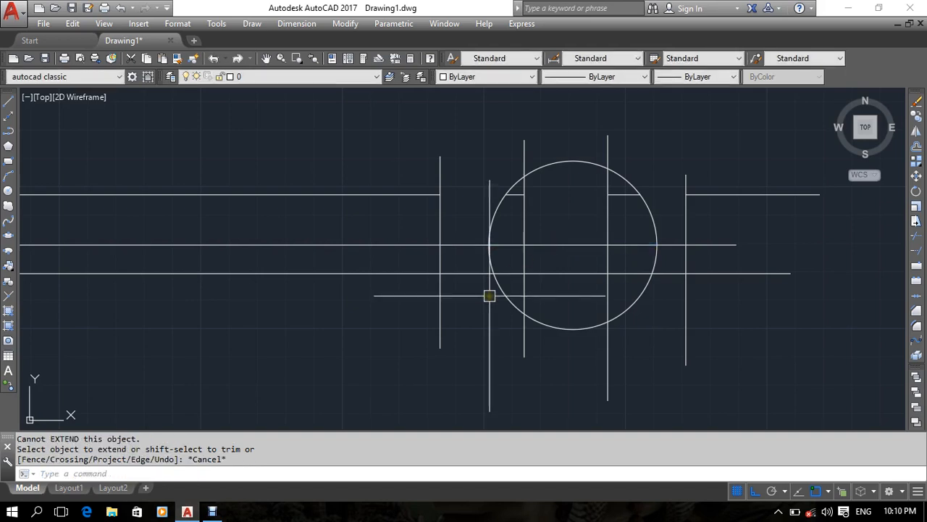
Trim the middle horizontal line outside both circle sides and between the crossing verticals, using all objects as cutting edges
type("tr")
key("Return")
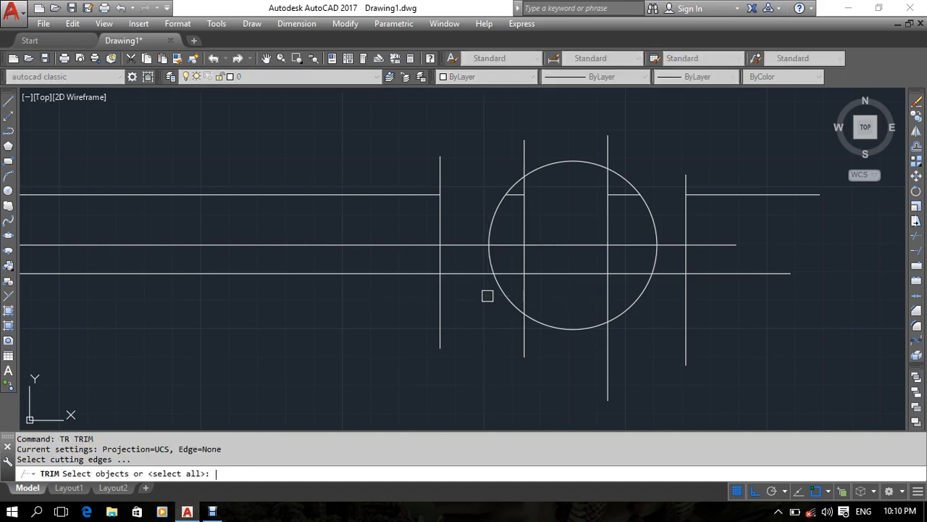
key("Return")
left_click(625, 177)
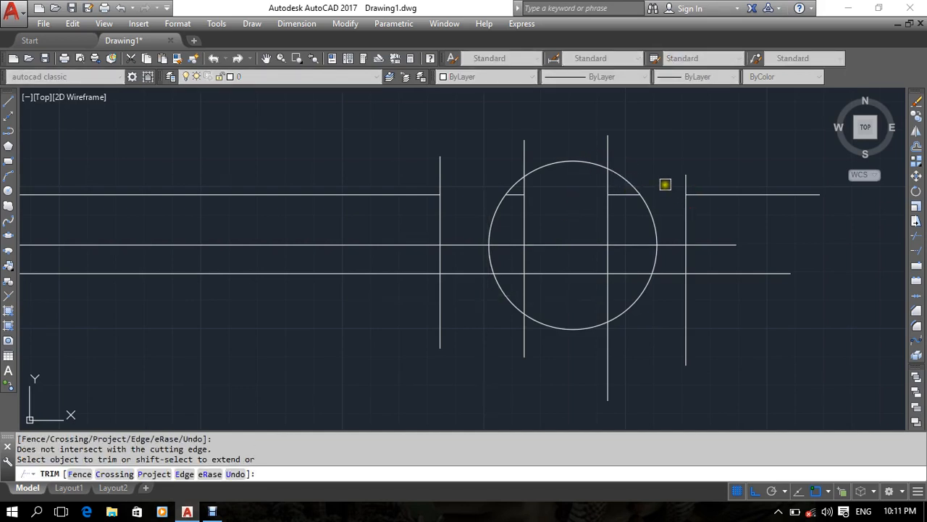
left_click(669, 244)
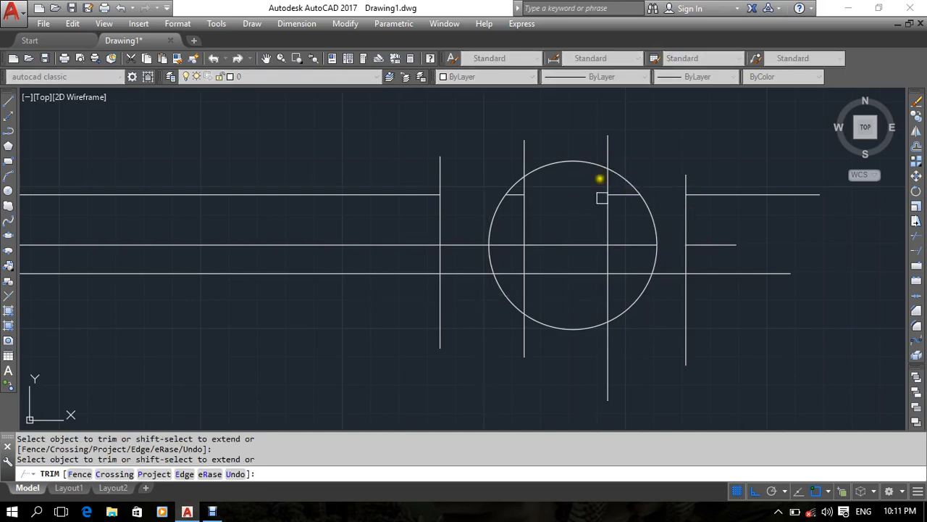
left_click(571, 245)
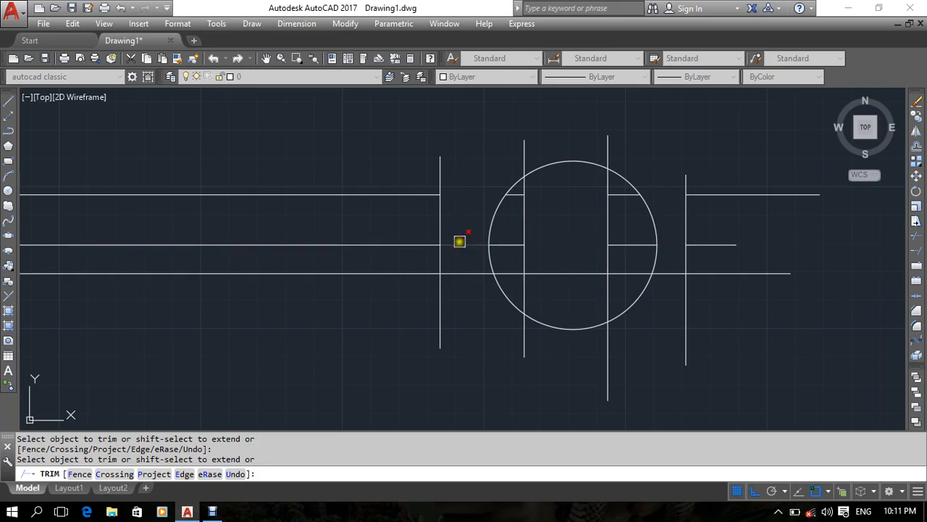
left_click(462, 244)
key("Escape")
Undo the last Trim, Extend and Trim operations on the horizontal lines
key("ctrl+z")
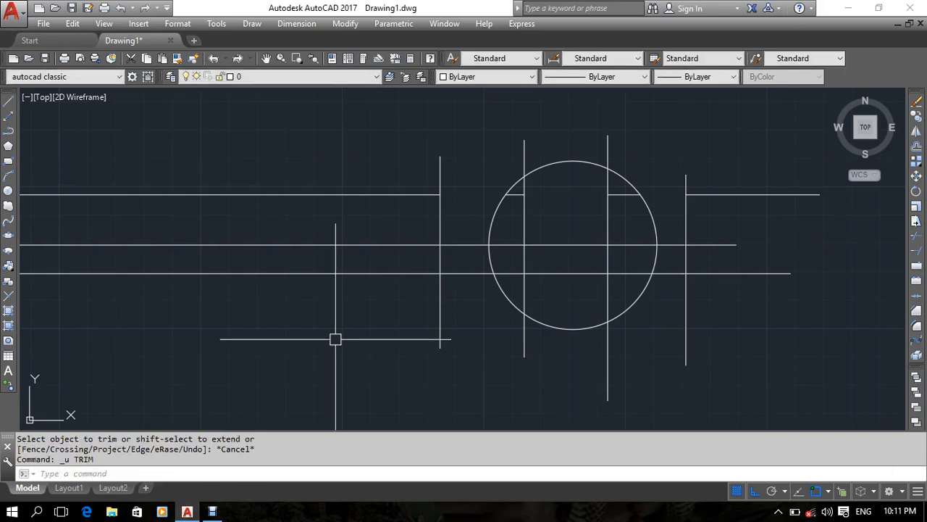
key("ctrl+z")
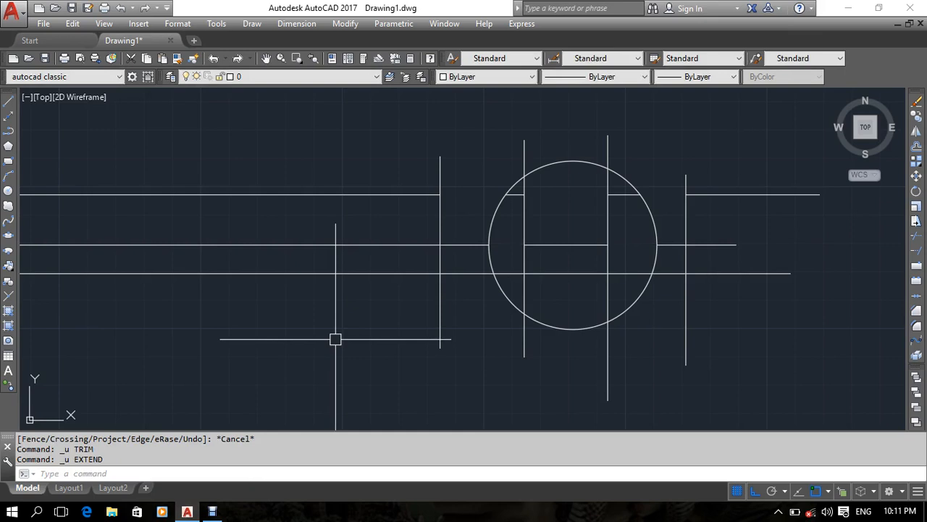
key("ctrl+z")
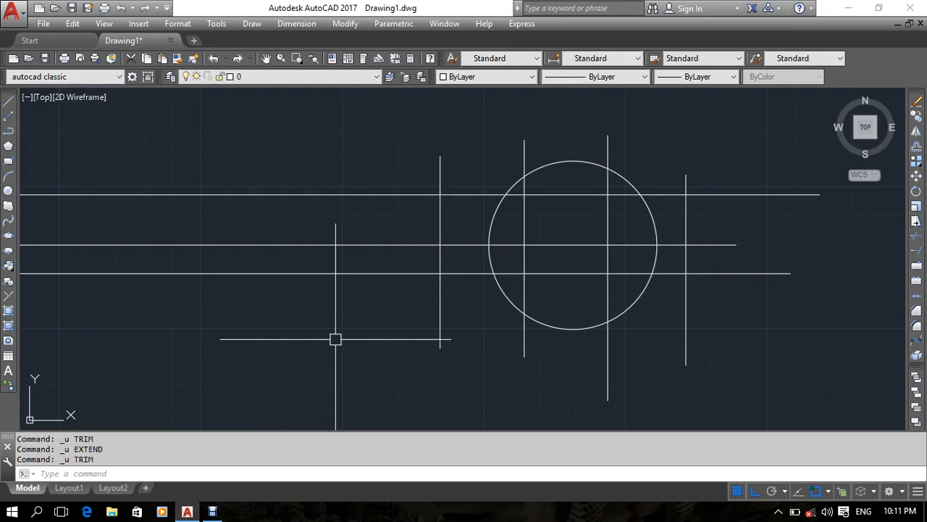
Trim the upper horizontal line again with all cutting edges, removing the pieces beside the circle and between its crossing verticals
type("tr")
key("Return")
key("Return")
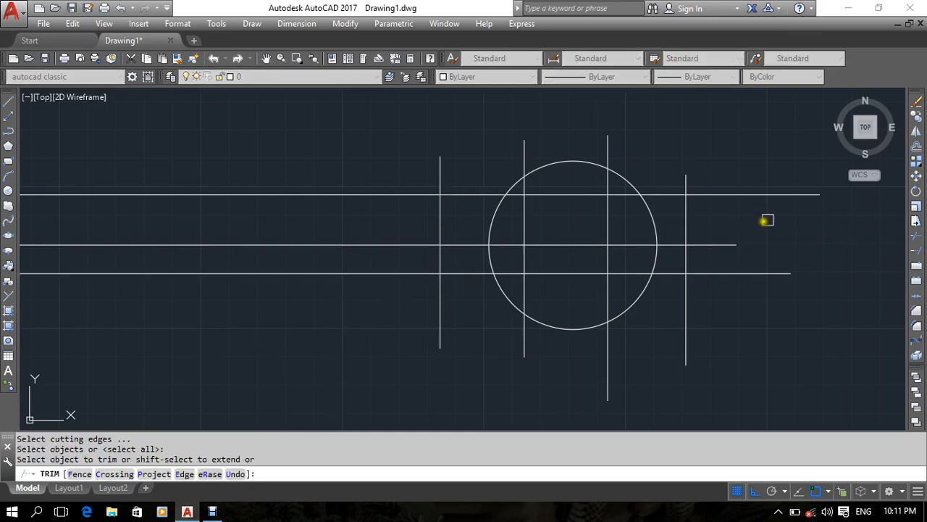
left_click(675, 194)
left_click(569, 193)
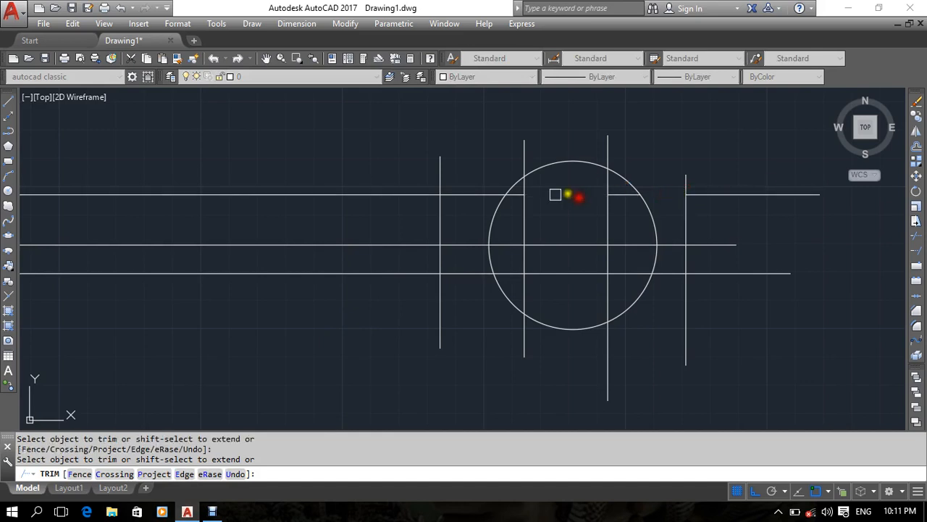
left_click(474, 191)
Within the same Trim command, cut away the middle horizontal line's two short pieces just inside the circle
left_click(630, 245)
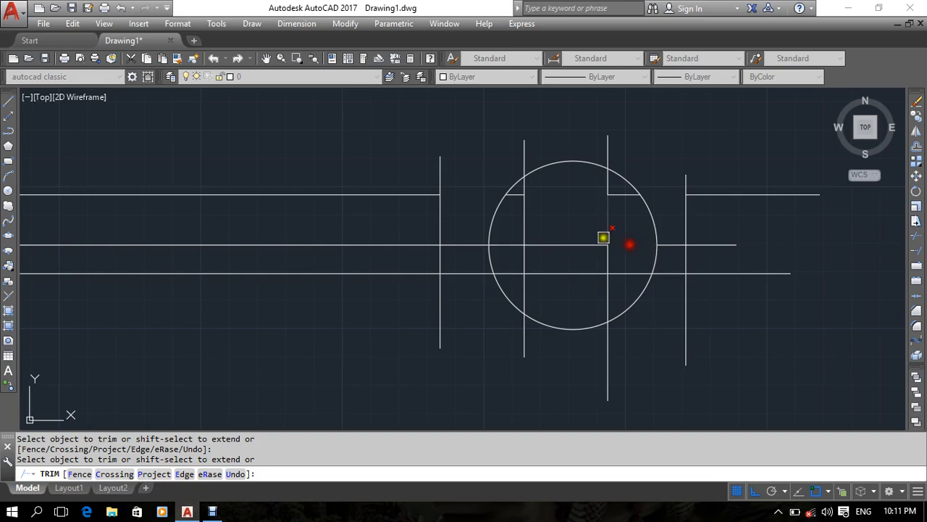
left_click(512, 245)
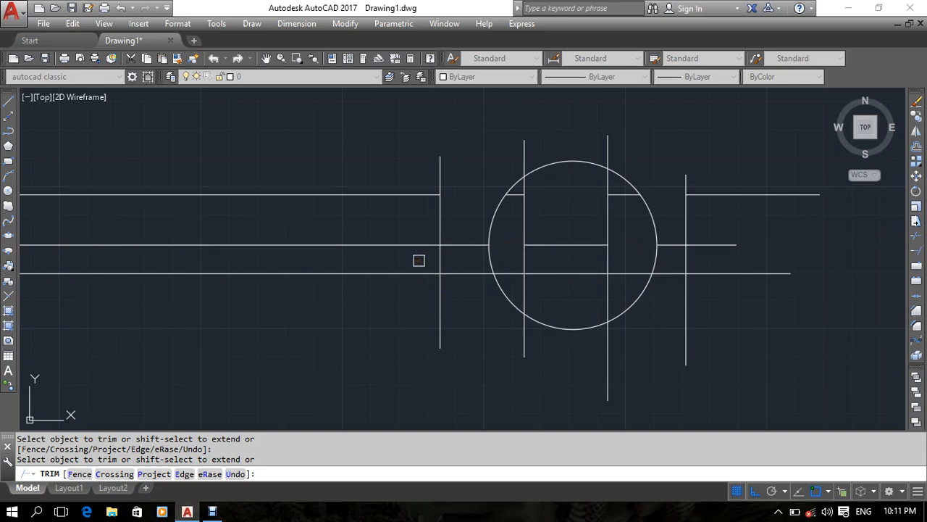
left_click(417, 261)
Extend the middle horizontal line's segments back across both gaps inside the circle without leaving the Trim command
left_click(440, 258, "shift")
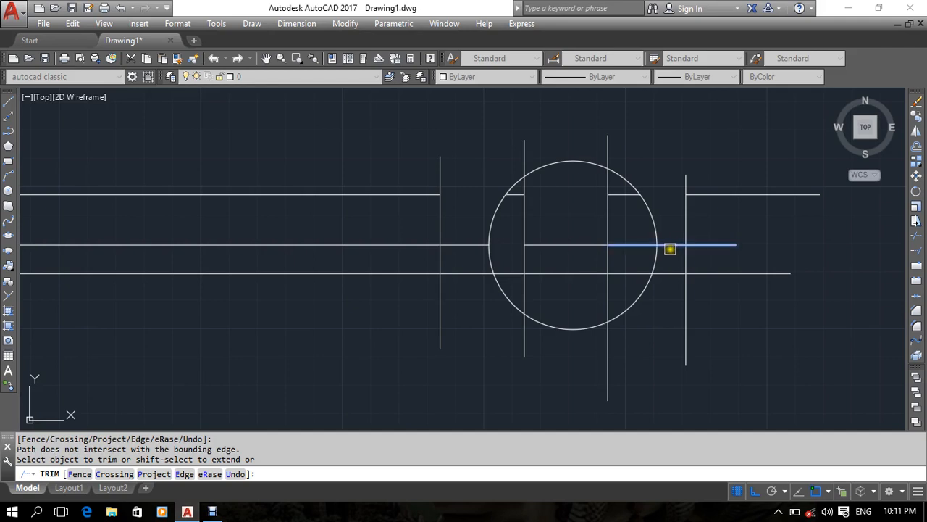
left_click(668, 243, "shift")
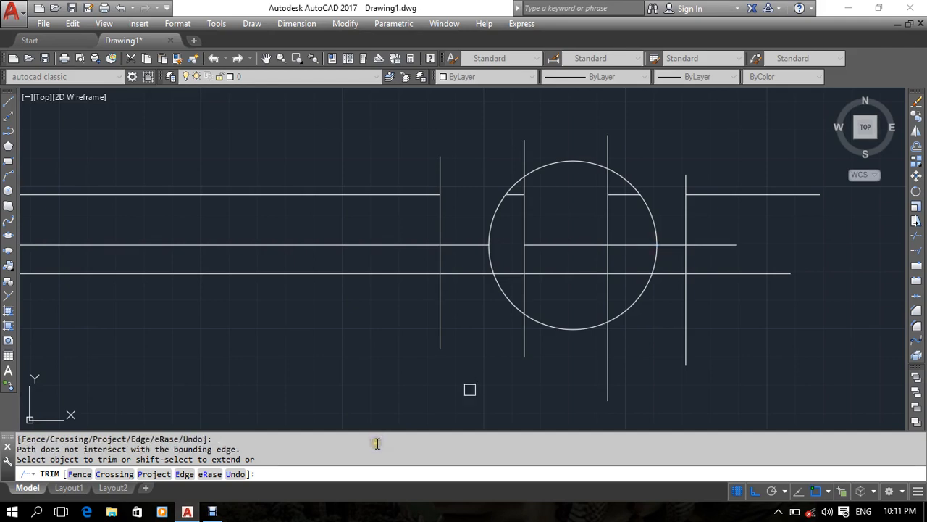
left_click(440, 343, "shift")
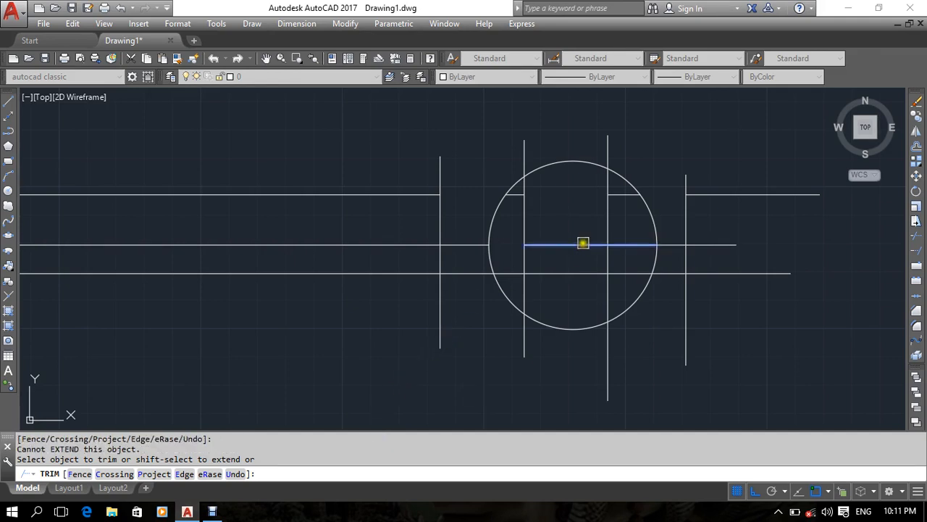
left_click(541, 244, "shift")
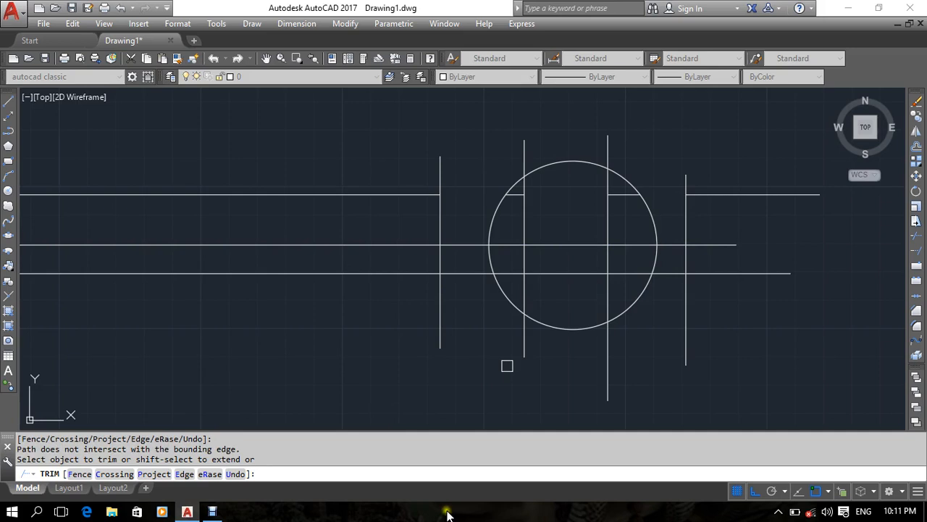
Trim the middle horizontal line's pieces outside both circle sides and between the crossing vertical lines, and end the Trim command
left_click(668, 244)
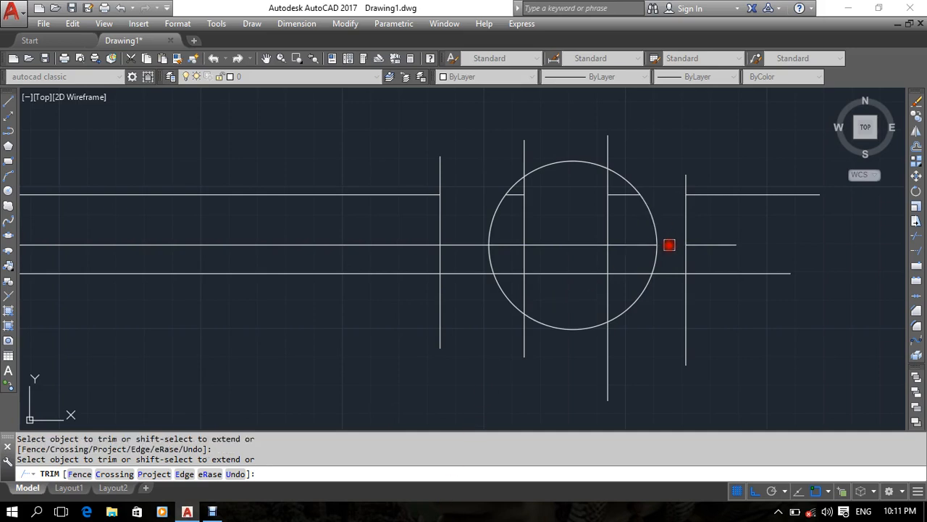
left_click(558, 244)
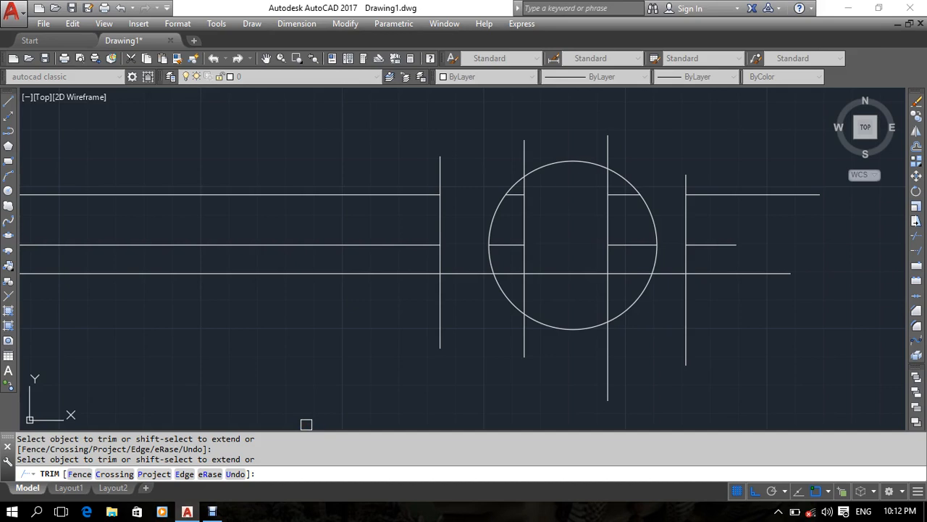
key("Escape")
Erase all the practice lines and the circle from the drawing
scroll(448, 313, "down", 3)
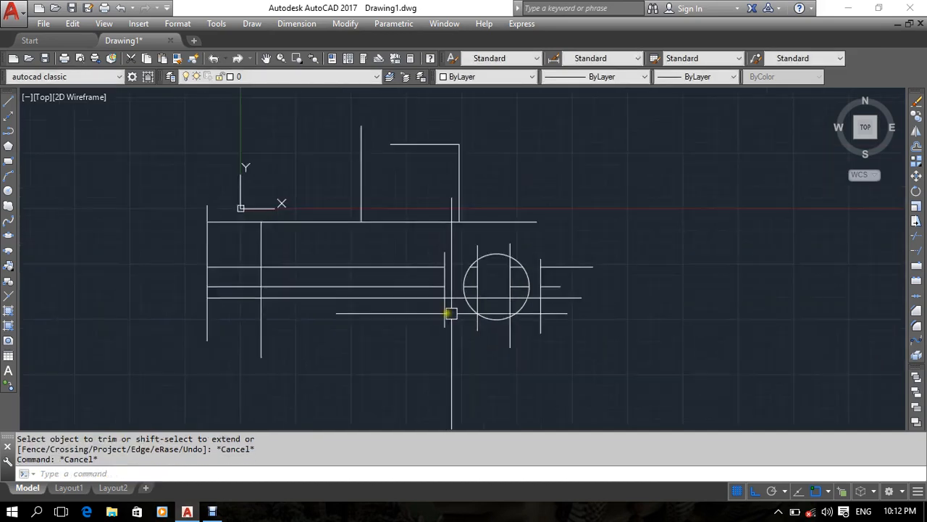
middle_click_drag(498, 328, 523, 317)
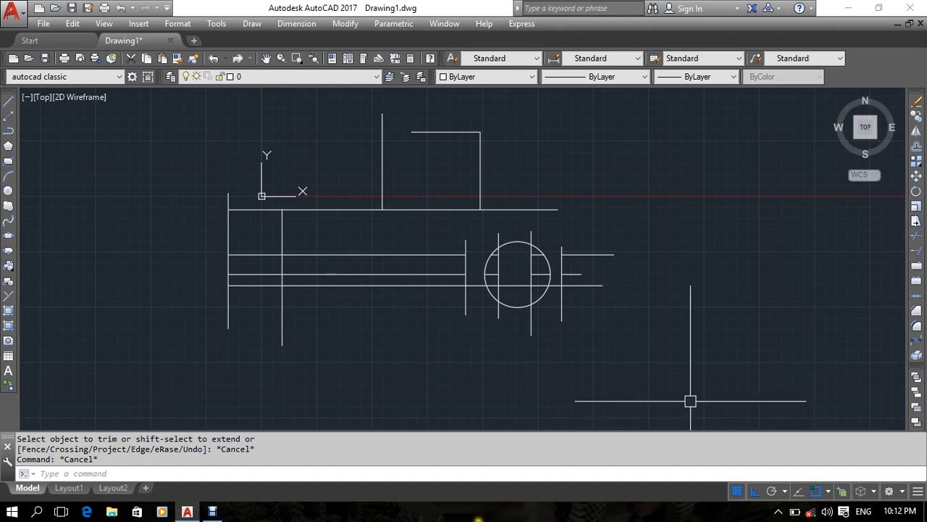
scroll(662, 234, "down", 2)
scroll(662, 234, "down", 1)
left_click(698, 195)
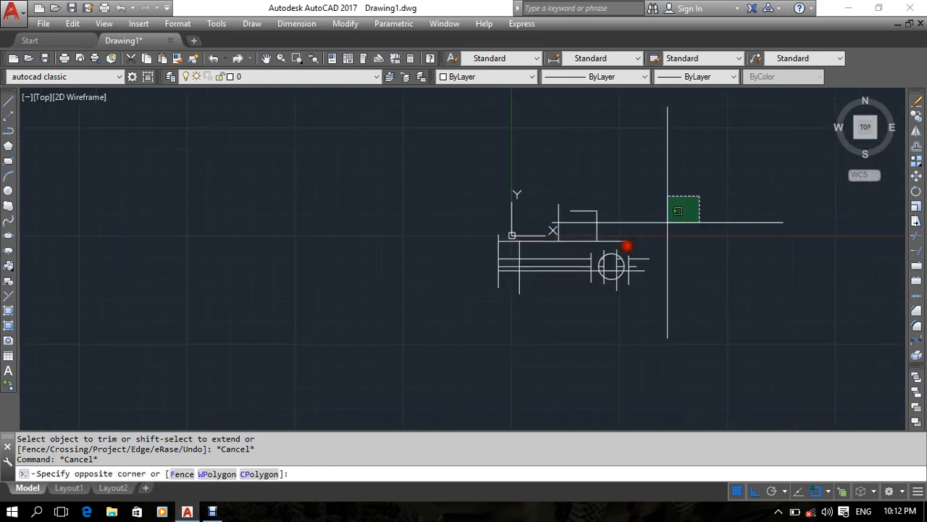
left_click(406, 327)
key("Delete")
Draw a horizontal line and a vertical line down from its right end above the X axis, and end the Line command
mouse_move(406, 326)
middle_mouse_down()
mouse_move(618, 311)
mouse_move(500, 306)
middle_mouse_up()
type("l")
key("Return")
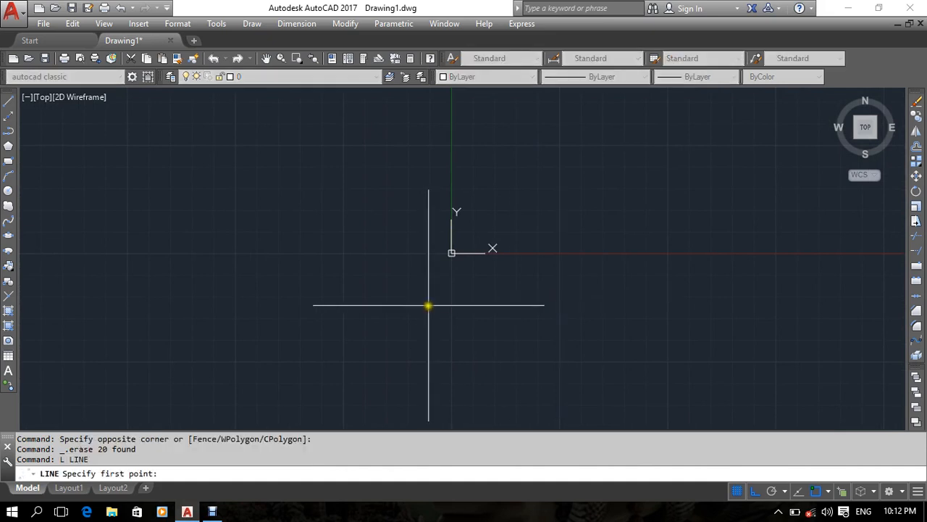
mouse_move(599, 317)
middle_mouse_down()
mouse_move(453, 357)
mouse_move(474, 342)
middle_mouse_up()
left_click(430, 154)
left_click(659, 224)
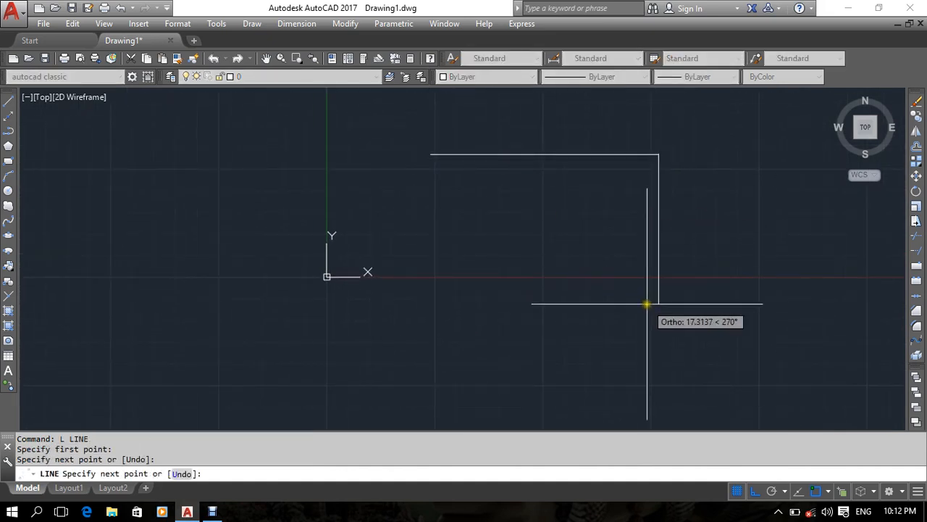
left_click(656, 273)
left_click(475, 308)
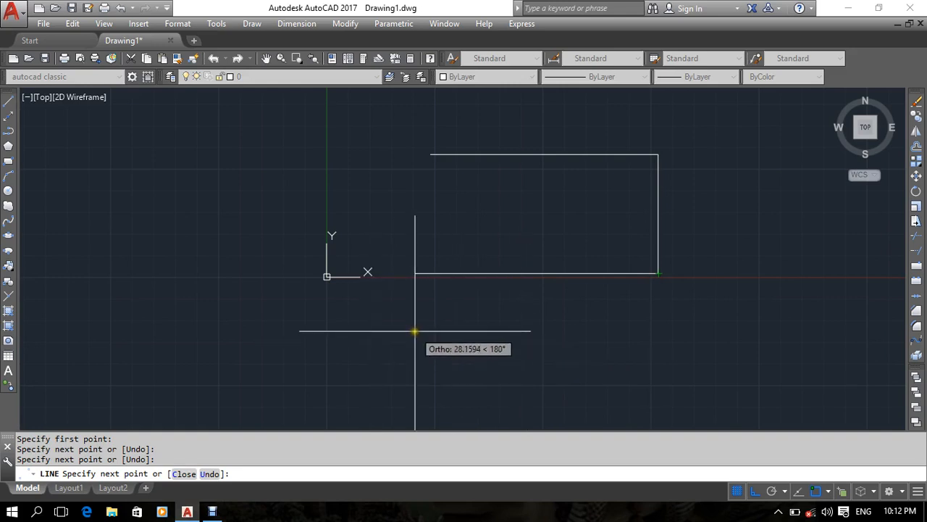
left_click(576, 349)
middle_click_drag(576, 348, 533, 349)
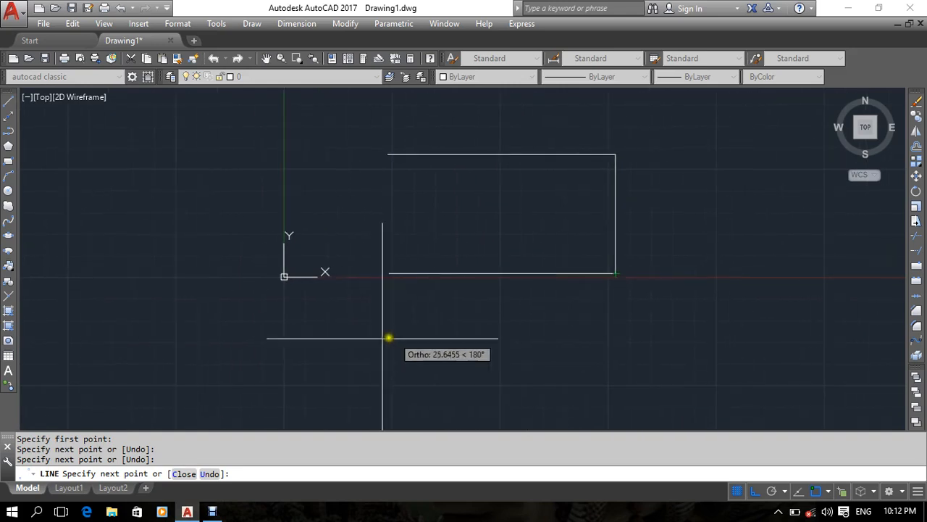
middle_click_drag(455, 340, 474, 355)
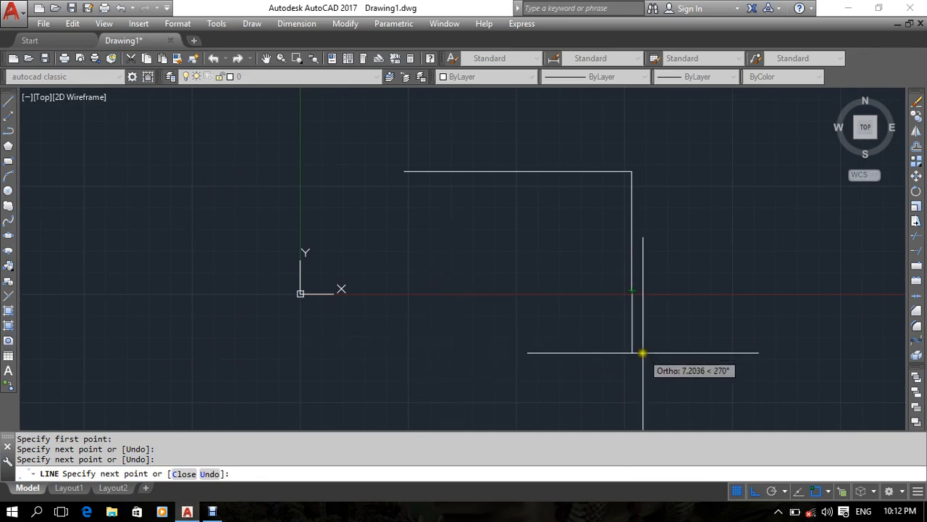
middle_click_drag(523, 333, 474, 341)
key("Escape")
Erase the horizontal line and the vertical line joined to its right end
left_click(624, 188)
left_click(529, 210)
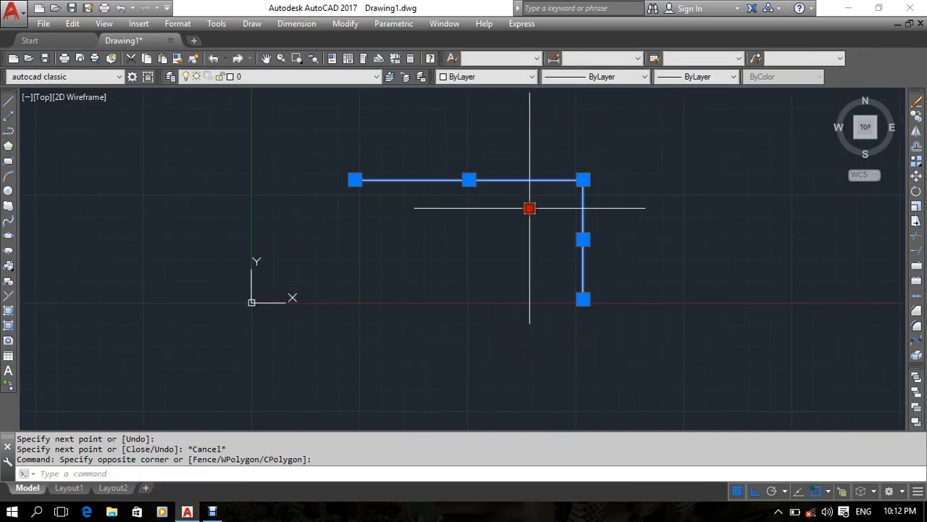
key("Delete")
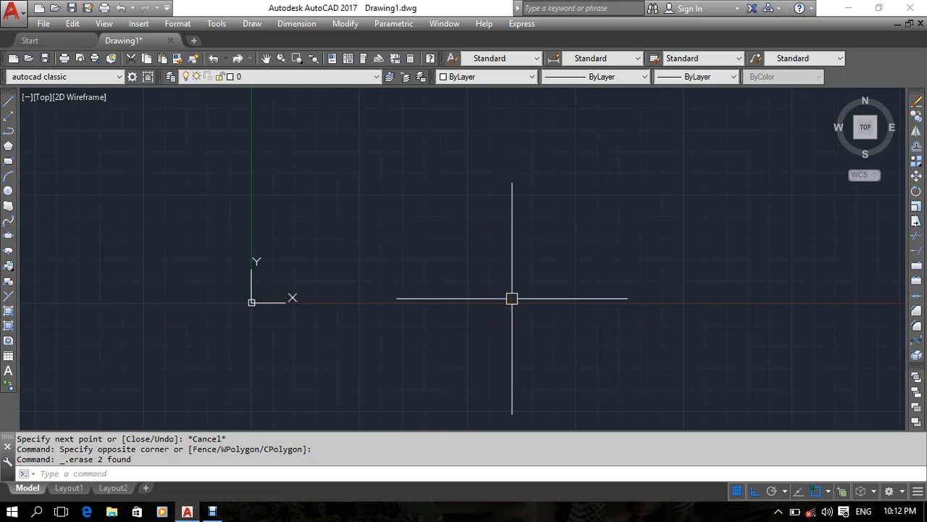
middle_click_drag(512, 298, 497, 309)
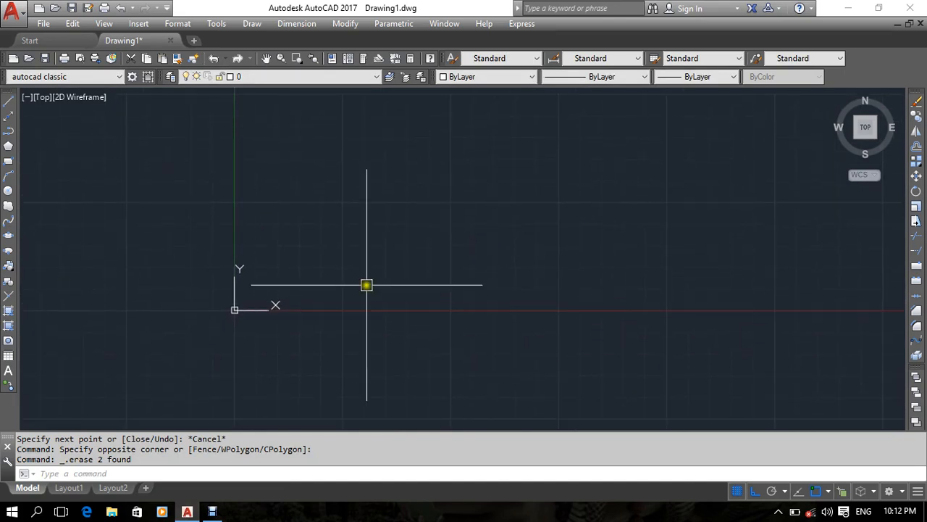
scroll(454, 279, "up", 2)
scroll(453, 280, "down", 2)
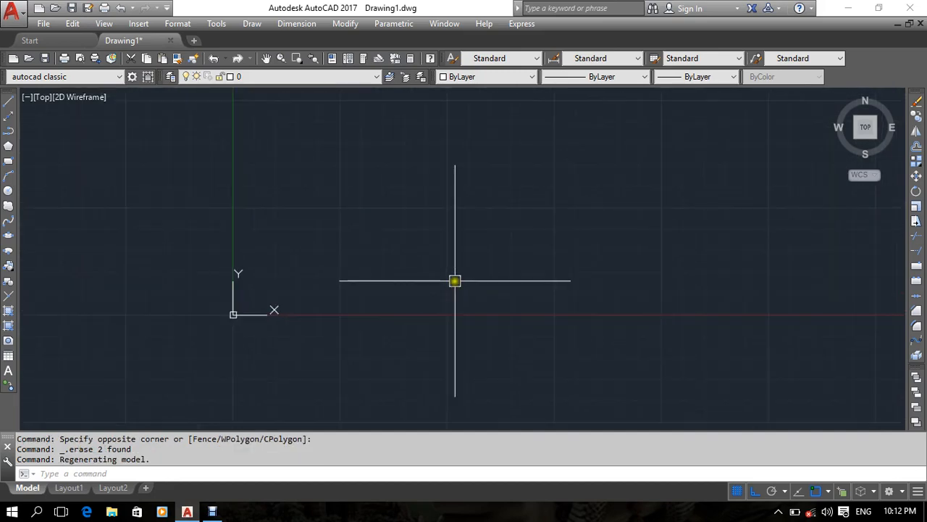
scroll(454, 280, "down", 3)
scroll(455, 279, "up", 6)
scroll(455, 279, "down", 3)
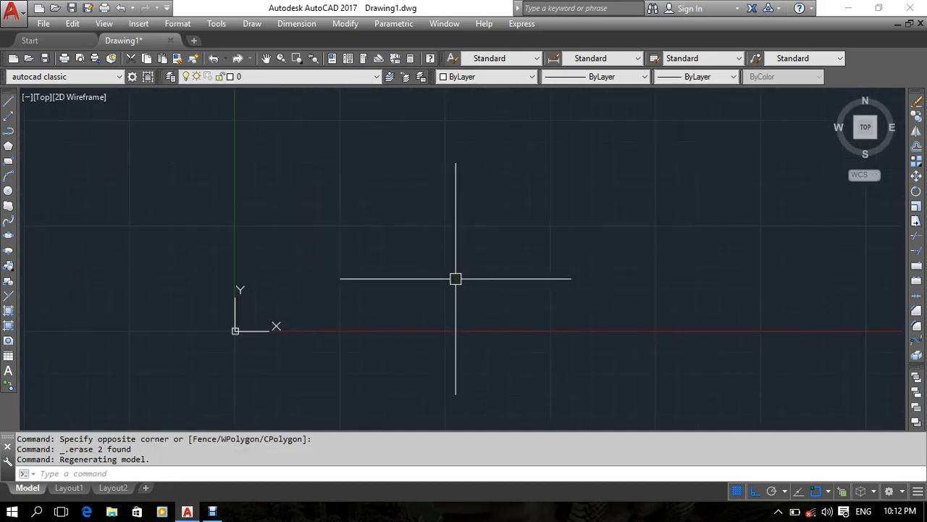
scroll(455, 279, "down", 1)
scroll(455, 279, "up", 6)
scroll(456, 279, "down", 10)
middle_click_drag(455, 279, 474, 278)
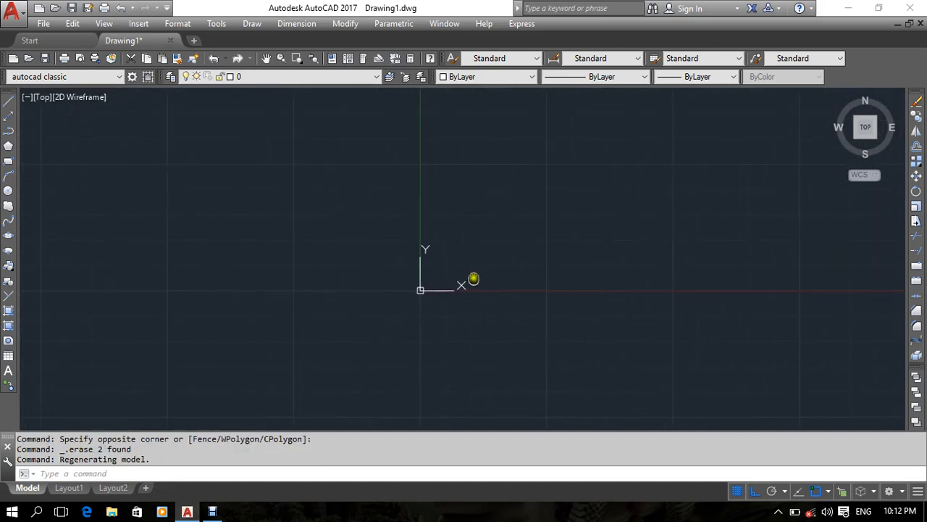
scroll(464, 288, "up", 6)
middle_click_drag(387, 273, 429, 304)
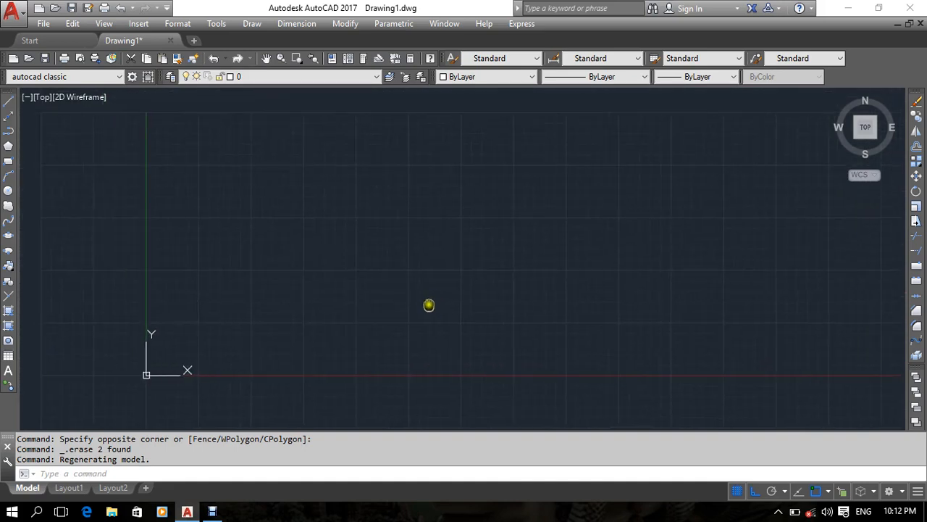
scroll(372, 313, "up", 3)
middle_click_drag(374, 312, 483, 271)
middle_click_drag(537, 235, 446, 296)
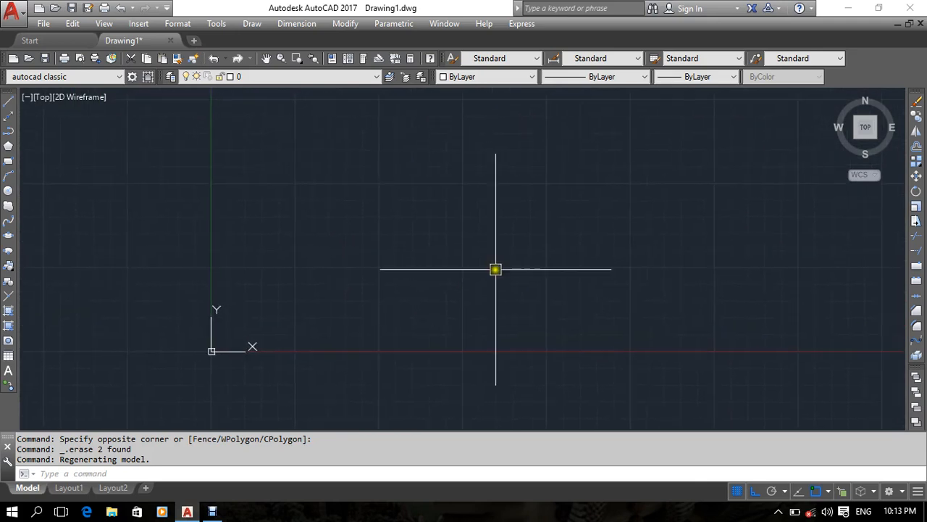
middle_click_drag(495, 269, 475, 273)
middle_click_drag(400, 267, 385, 277)
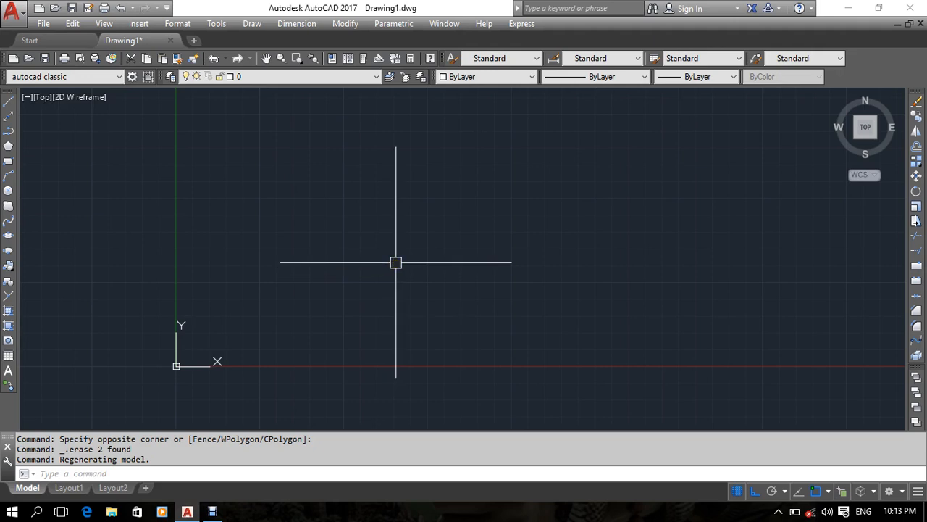
middle_click_drag(374, 256, 372, 256)
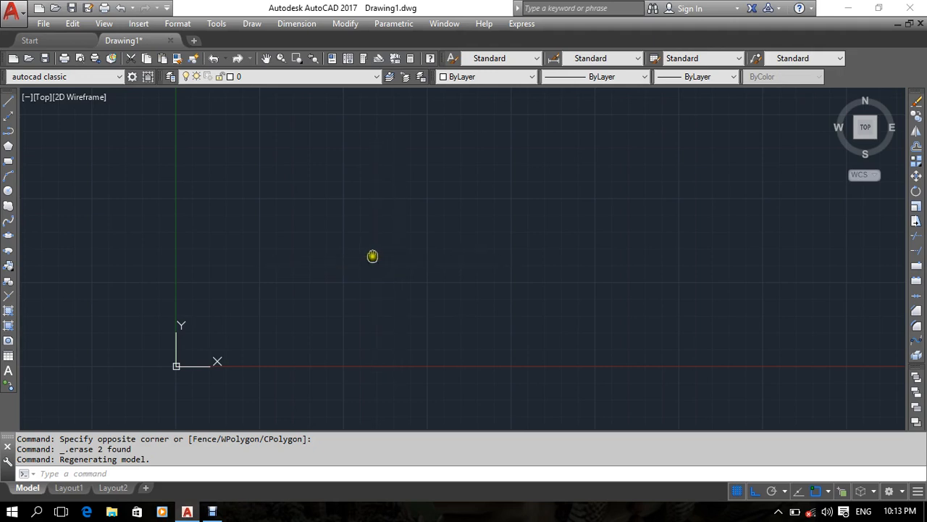
Turn Ortho off while drawing a chain of five slanted, crossing lines that ends back at the first peak
left_click(8, 102)
left_click(340, 306)
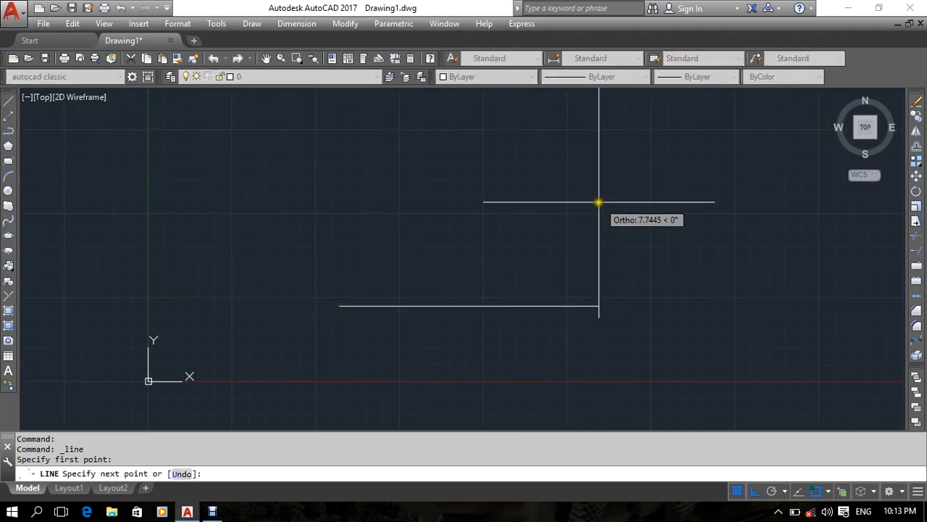
key("F8")
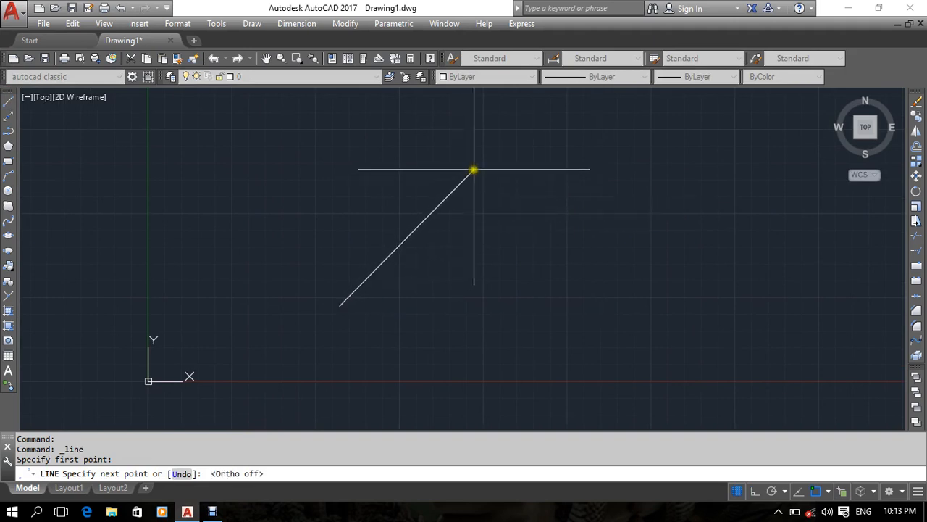
left_click(474, 171)
left_click(605, 300)
middle_click_drag(490, 357, 468, 353)
left_click(431, 355)
left_click(585, 137)
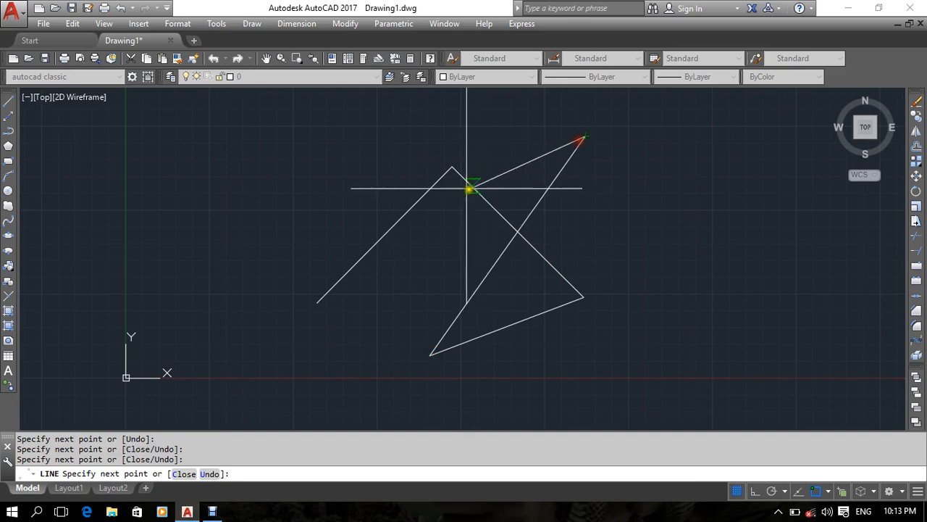
left_click(452, 166)
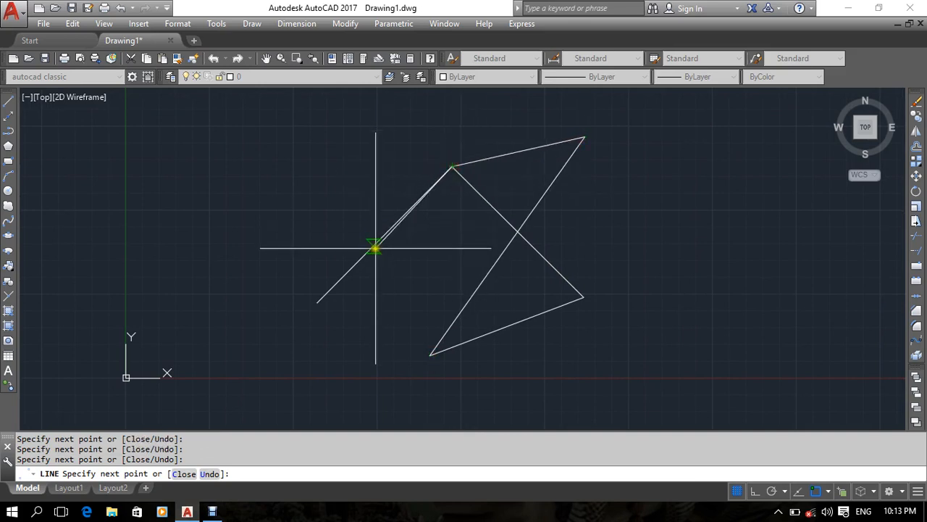
key("Escape")
middle_click_drag(476, 283, 492, 279)
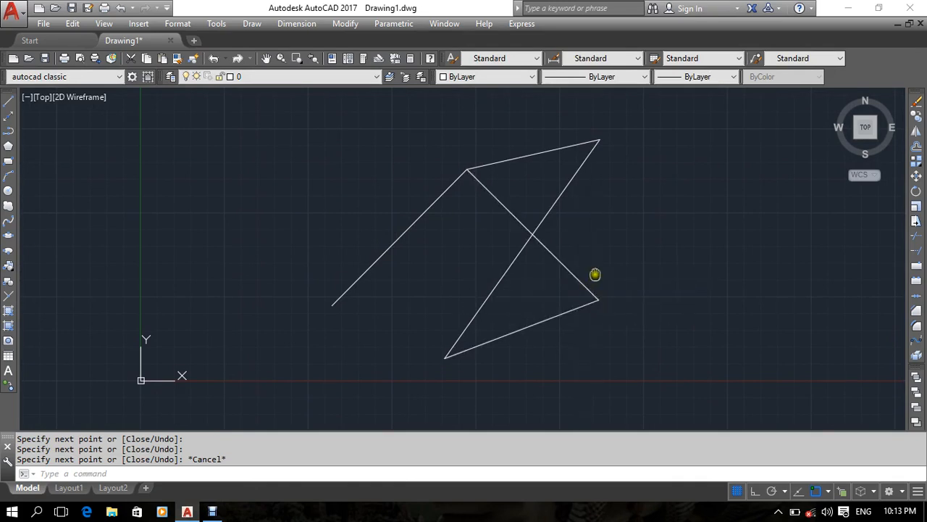
Erase all five slanted lines, first the three crossing the middle and then the remaining two
middle_click_drag(594, 271, 599, 281)
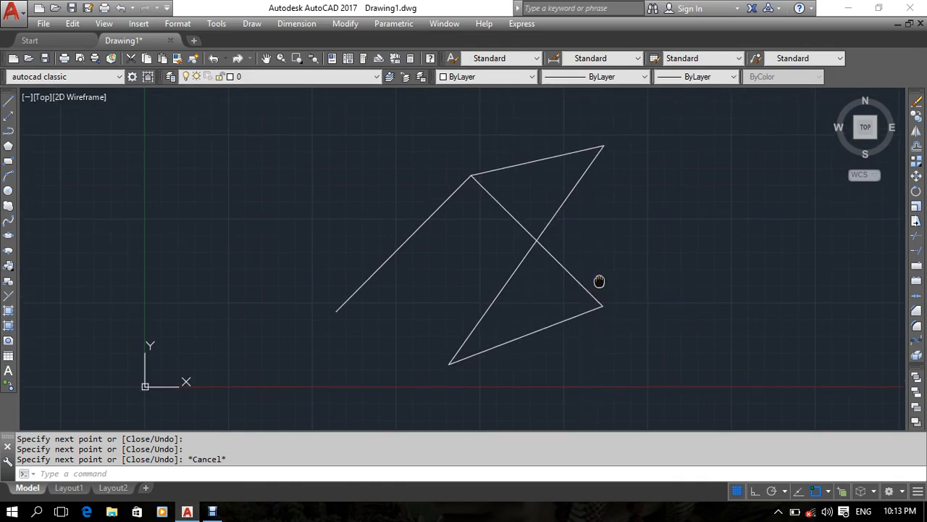
middle_click_drag(599, 281, 555, 300)
middle_click_drag(467, 292, 498, 279)
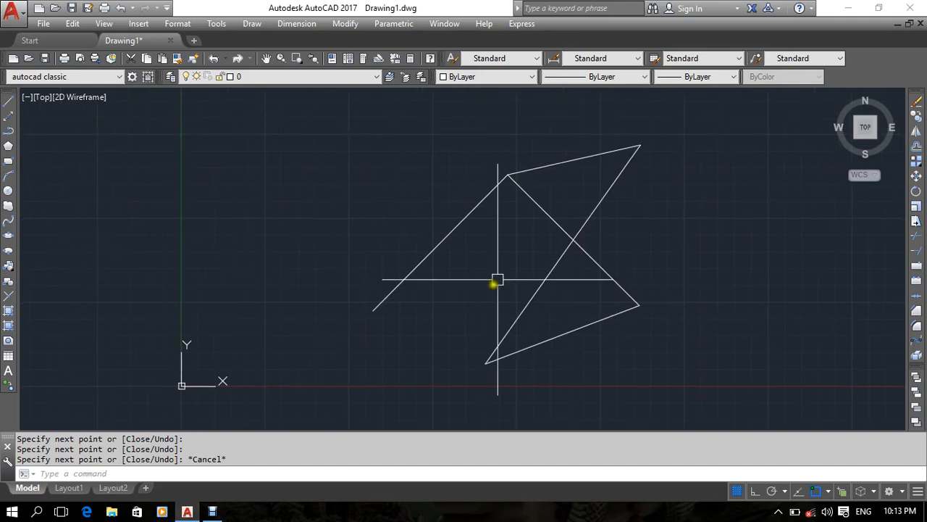
left_click(699, 213)
left_click(292, 265)
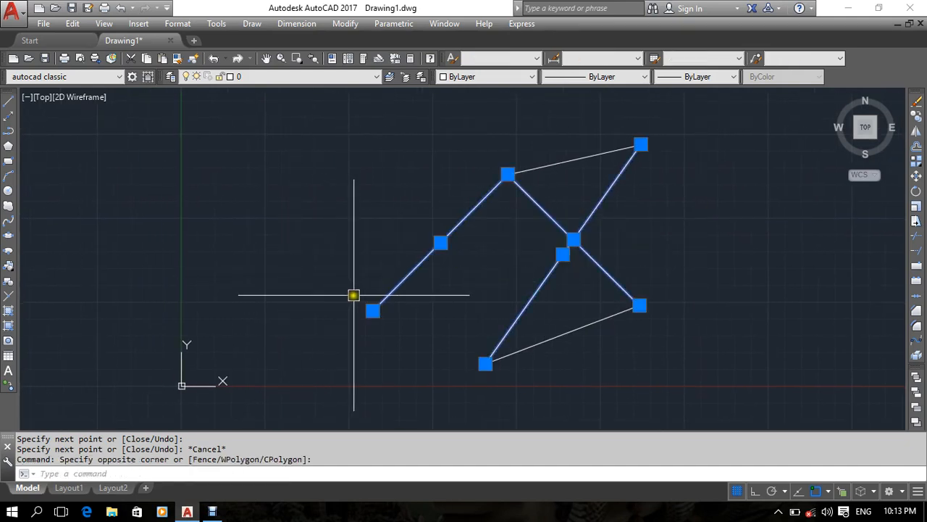
key("Delete")
left_click(586, 155)
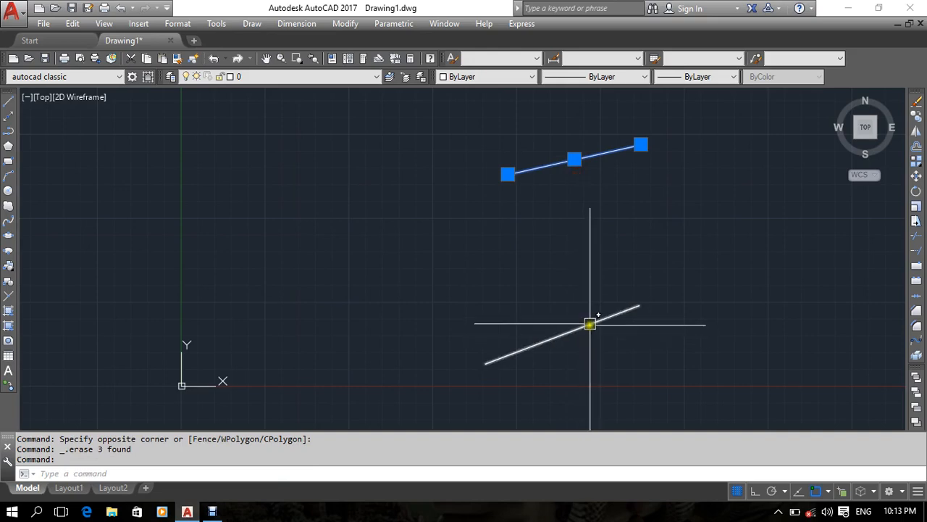
left_click(591, 324)
middle_click_drag(590, 267, 558, 285)
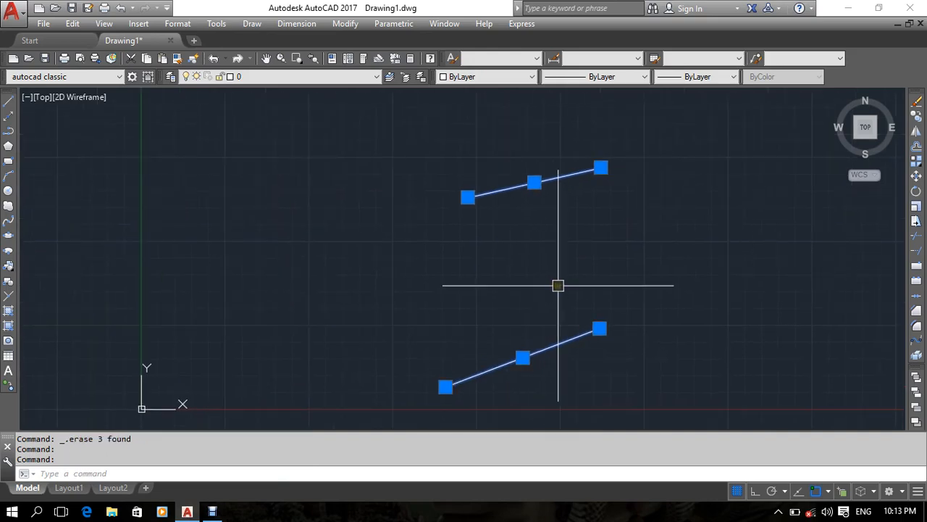
key("Delete")
scroll(550, 290, "down", 2)
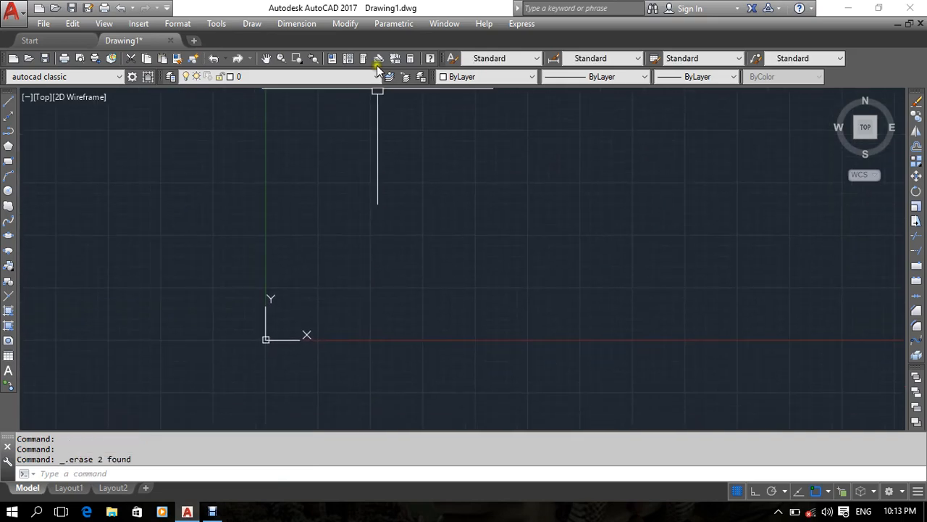
left_click(344, 24)
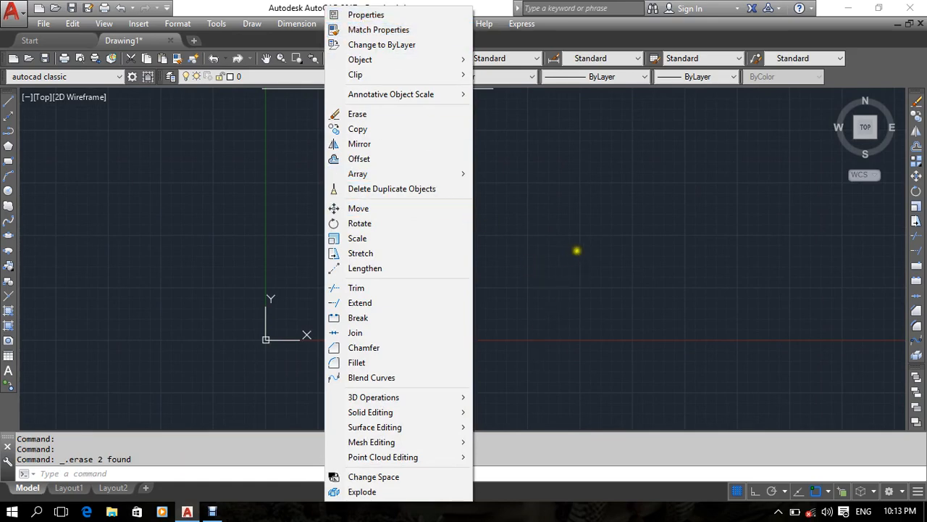
double_click(532, 283)
double_click(432, 254)
left_click(293, 24)
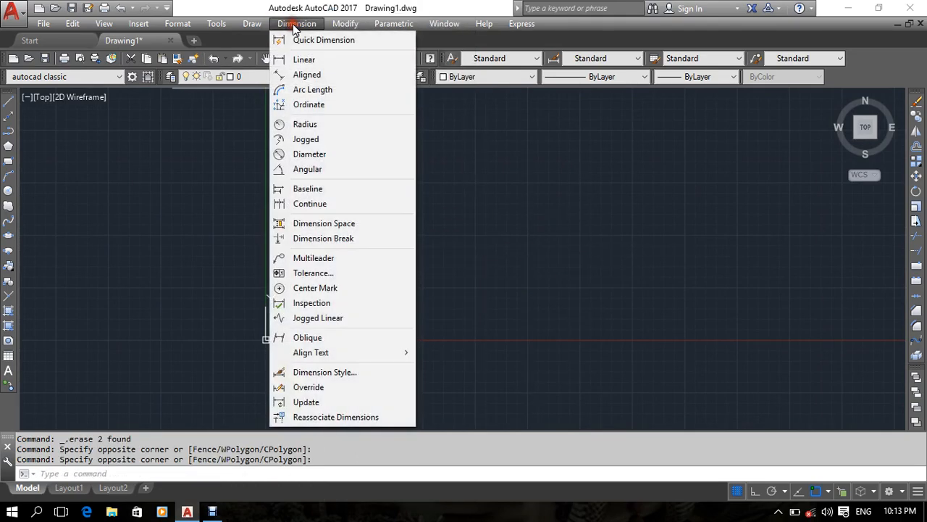
left_click(450, 241)
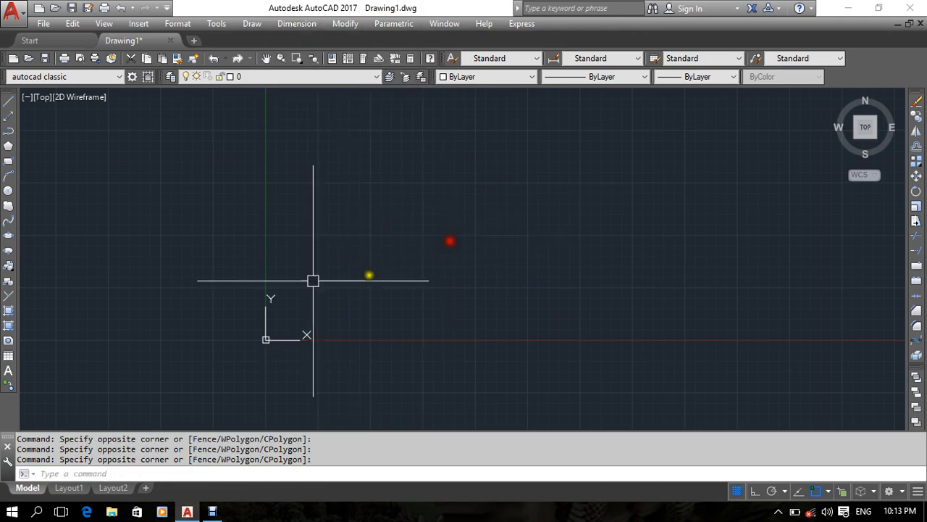
Start a line right of the origin above the X axis, toggle snap and grid, and turn on polar tracking
left_click(8, 101)
left_click(333, 294)
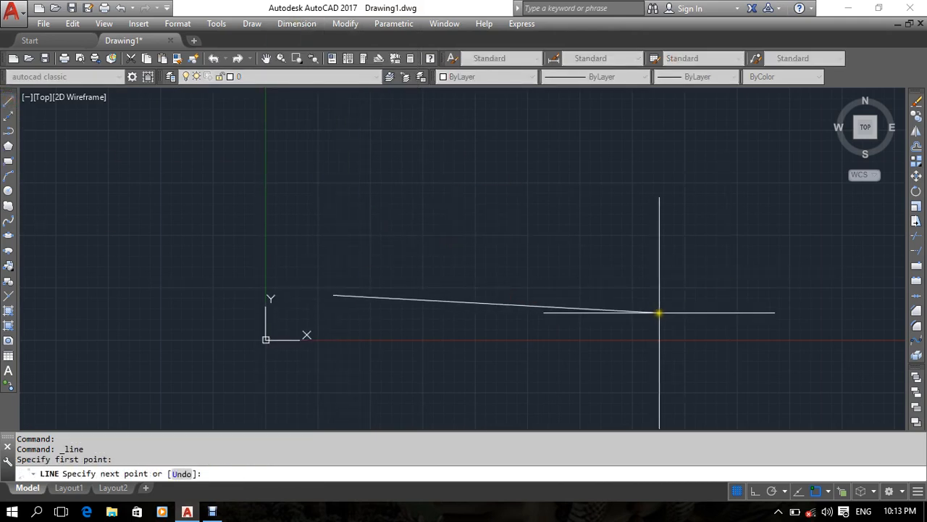
key("F9")
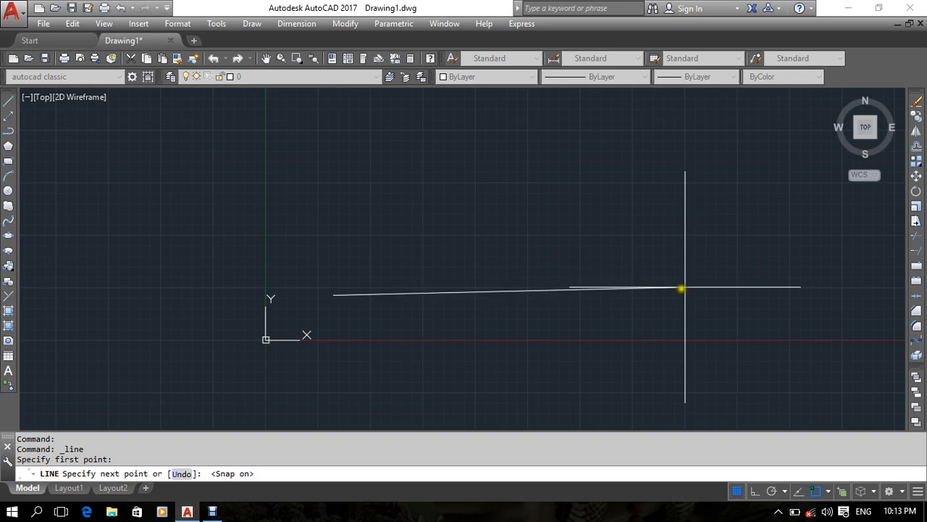
key("F7")
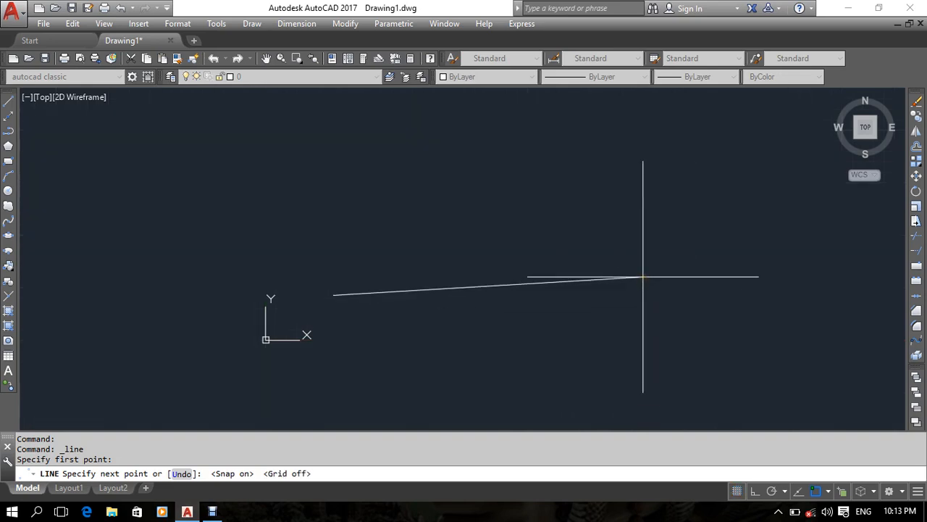
key("F9")
key("F10")
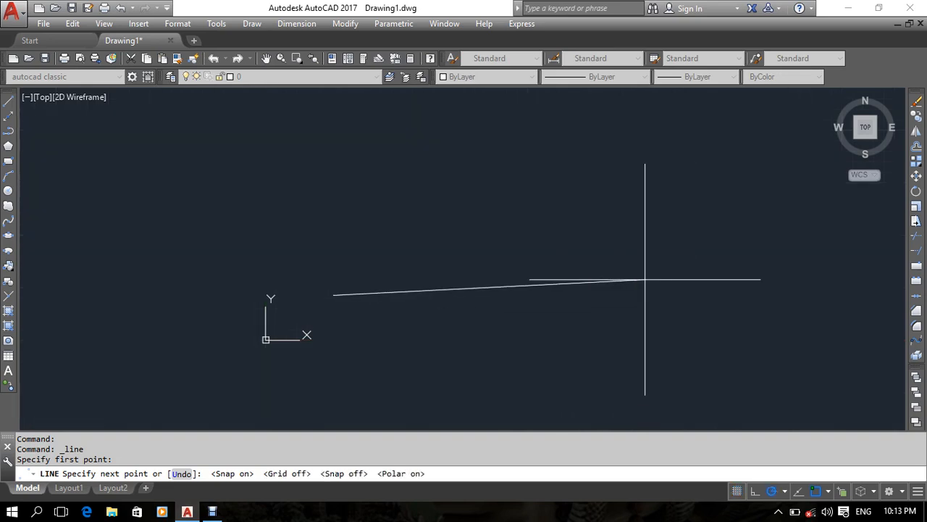
key("F7")
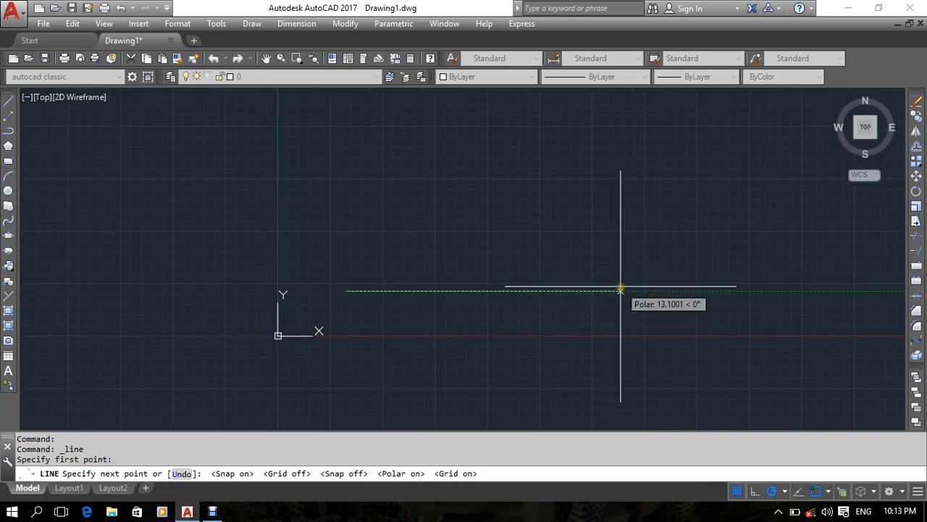
Turn snap on and finish the line horizontally to the right at about 14 units long using polar tracking
key("F9")
left_click(641, 291)
key("Return")
middle_click_drag(590, 354, 572, 334)
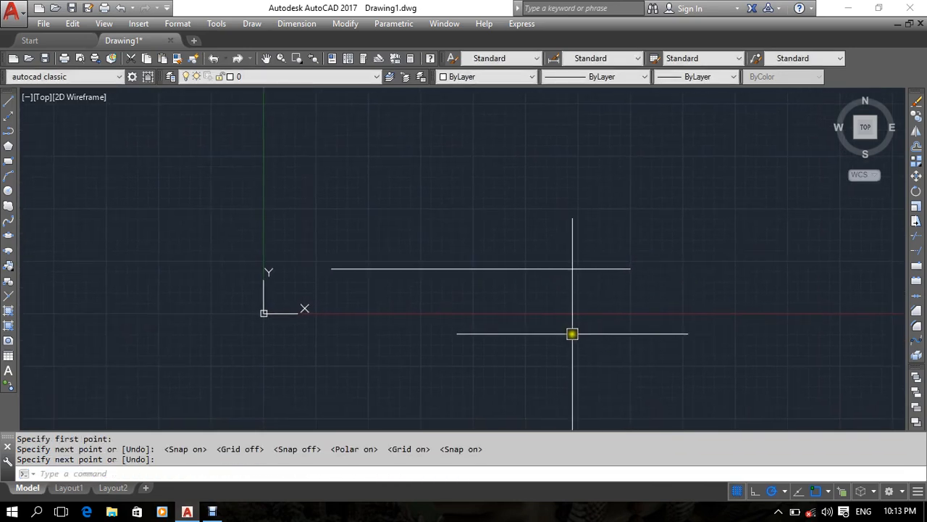
Turn snap mode off
key("F9")
mouse_move(641, 346)
middle_mouse_down()
mouse_move(546, 331)
mouse_move(590, 343)
mouse_move(565, 336)
mouse_move(563, 364)
middle_mouse_up()
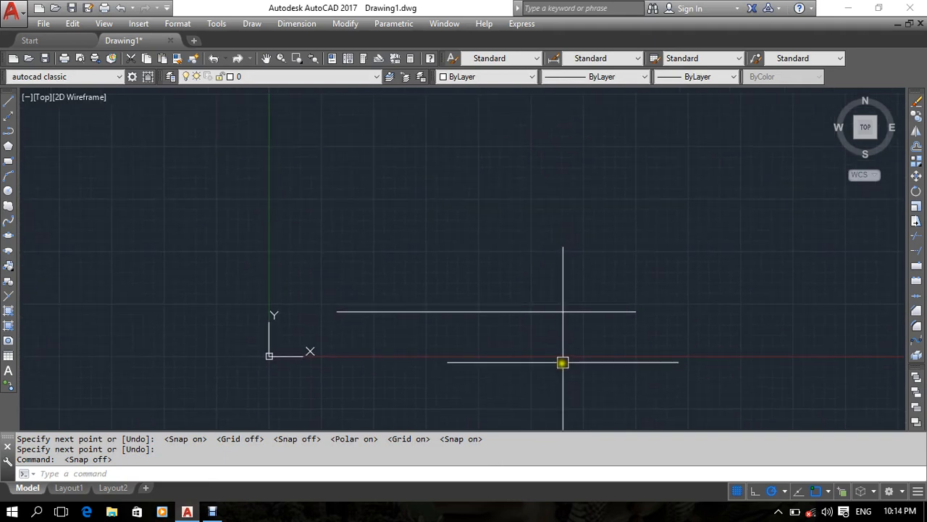
type("ro")
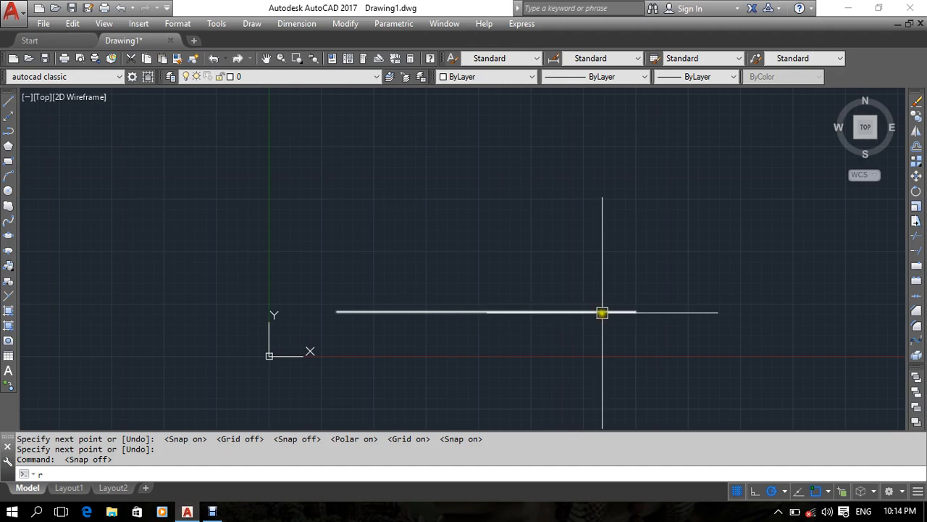
key("Return")
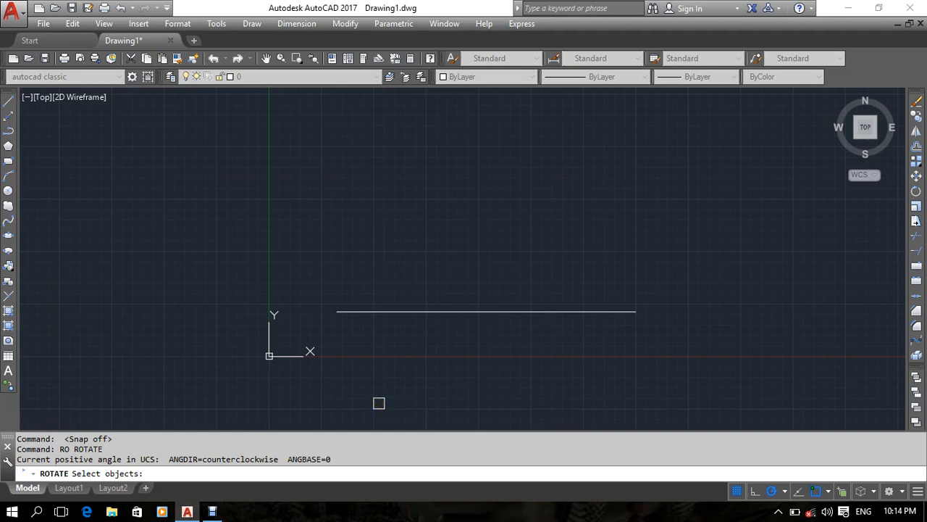
middle_click_drag(494, 362, 548, 343)
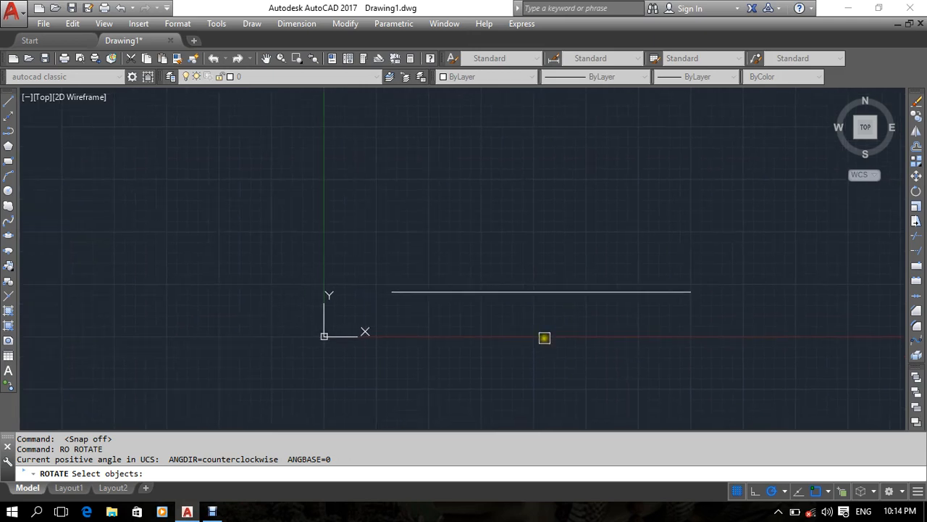
left_click(738, 250)
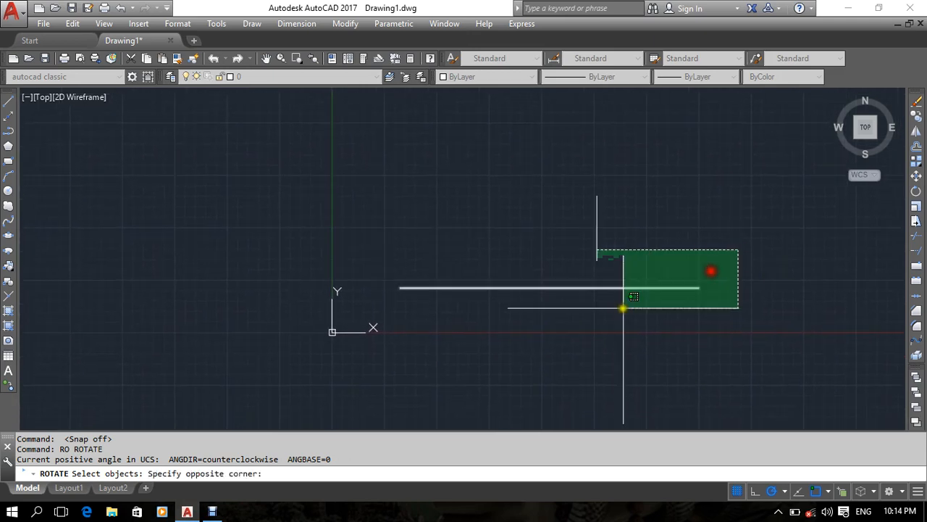
left_click(764, 310)
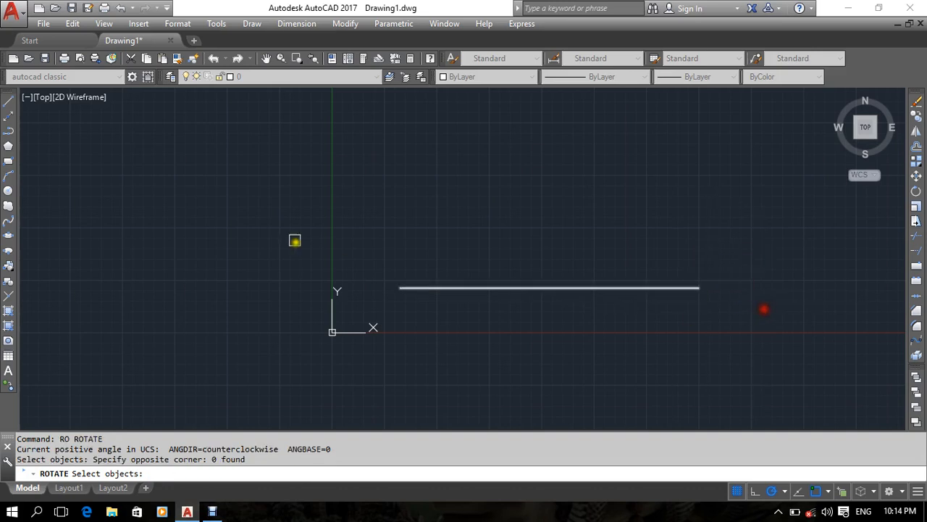
left_click(300, 217)
left_click(618, 186)
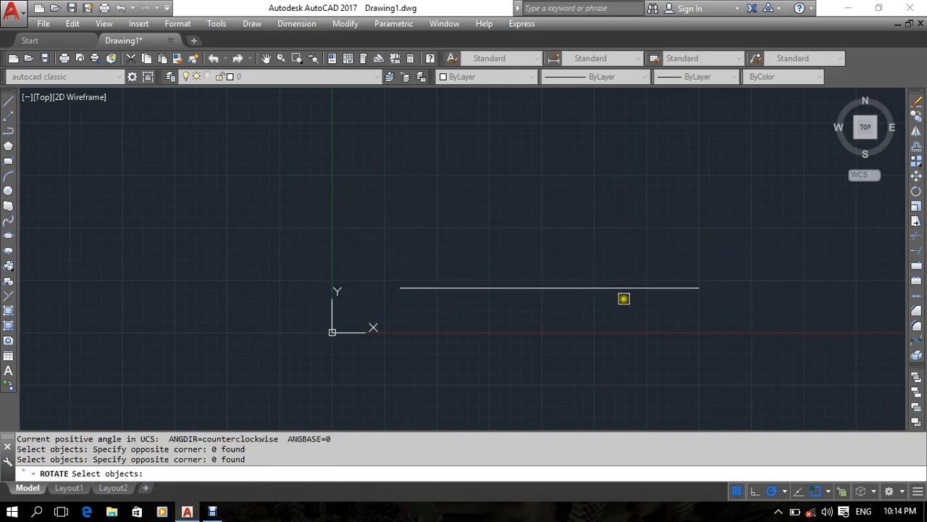
key("Escape")
middle_click_drag(621, 331, 654, 298)
left_click(609, 326)
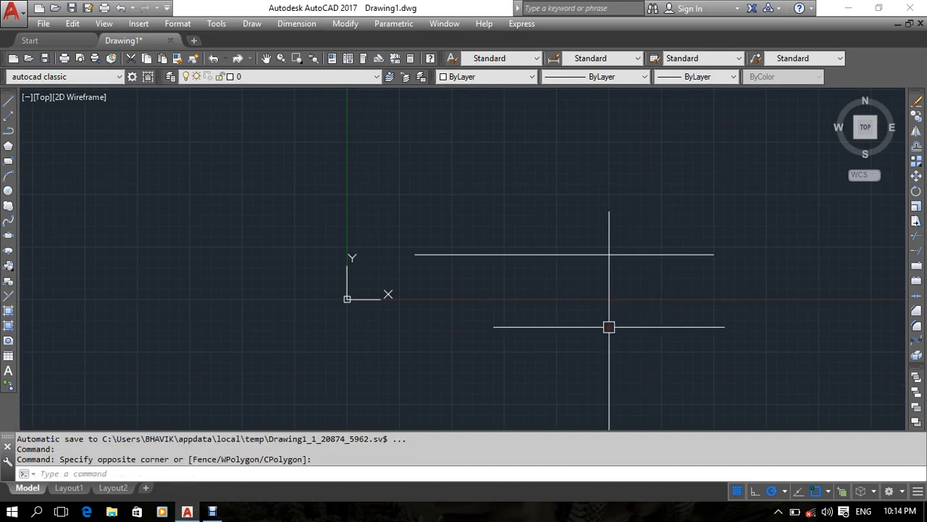
Draw four connected lines from the horizontal line's left end over two peaks to its right end, closing an irregular outline
type("l")
key("Return")
left_click(415, 255)
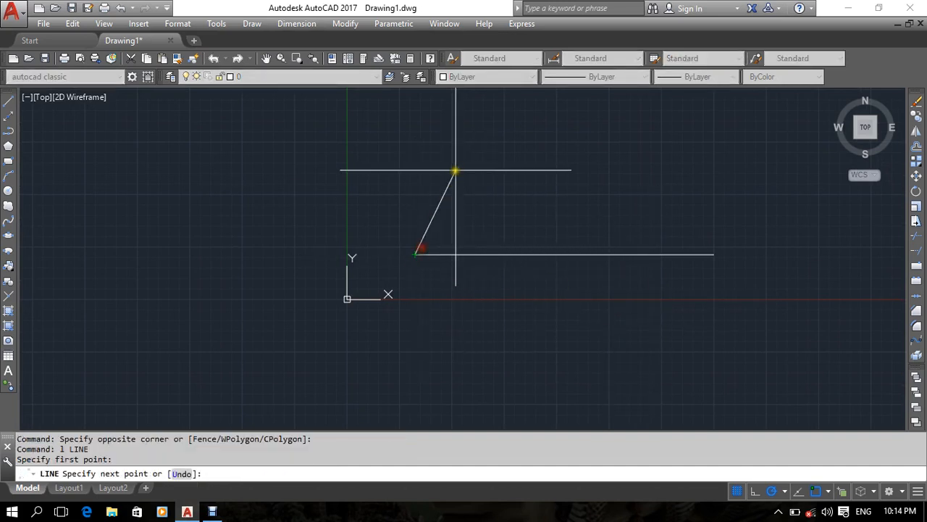
left_click(522, 174)
left_click(645, 216)
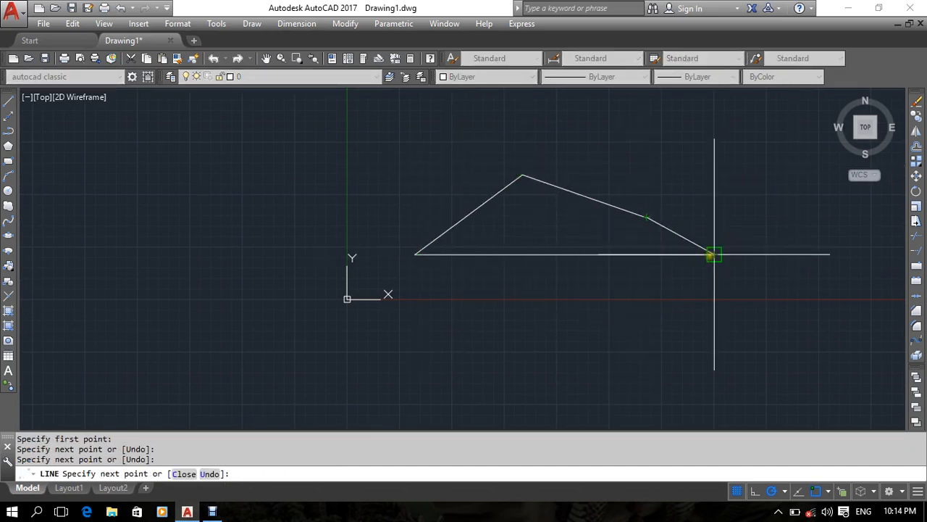
left_click(713, 172)
left_click(713, 255)
key("Return")
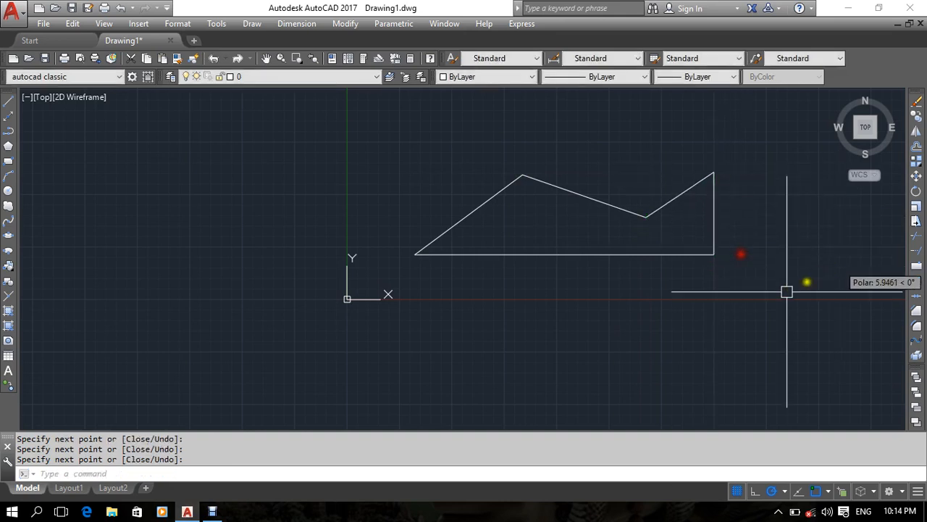
middle_click_drag(697, 322, 654, 341)
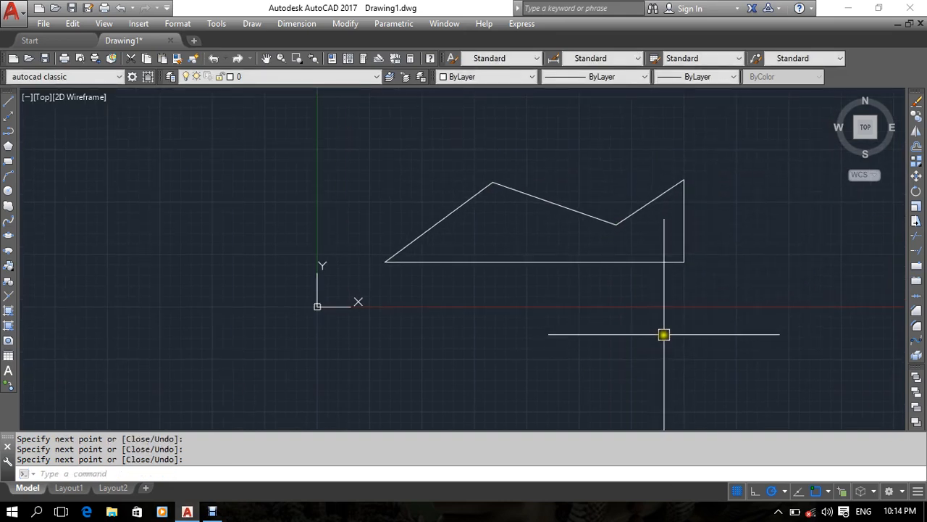
type("ro")
key("Return")
left_click(730, 130)
left_click(358, 289)
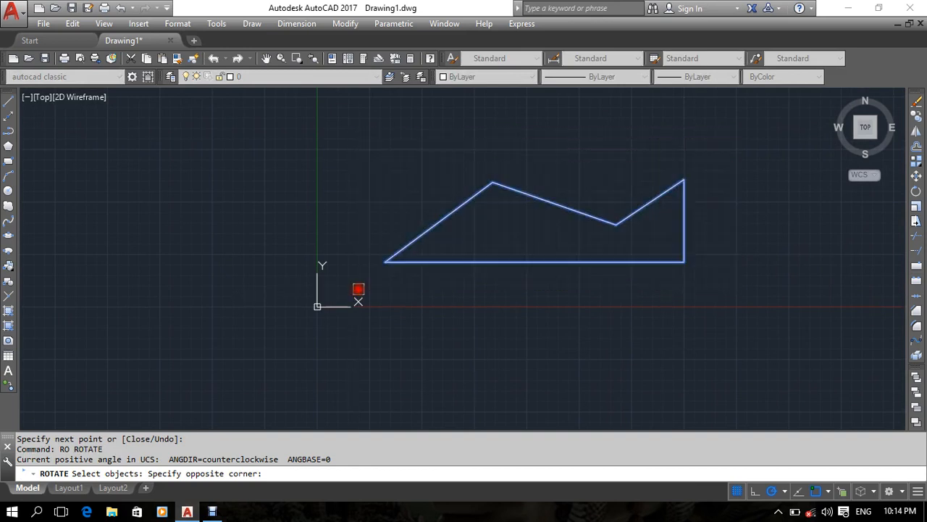
key("Return")
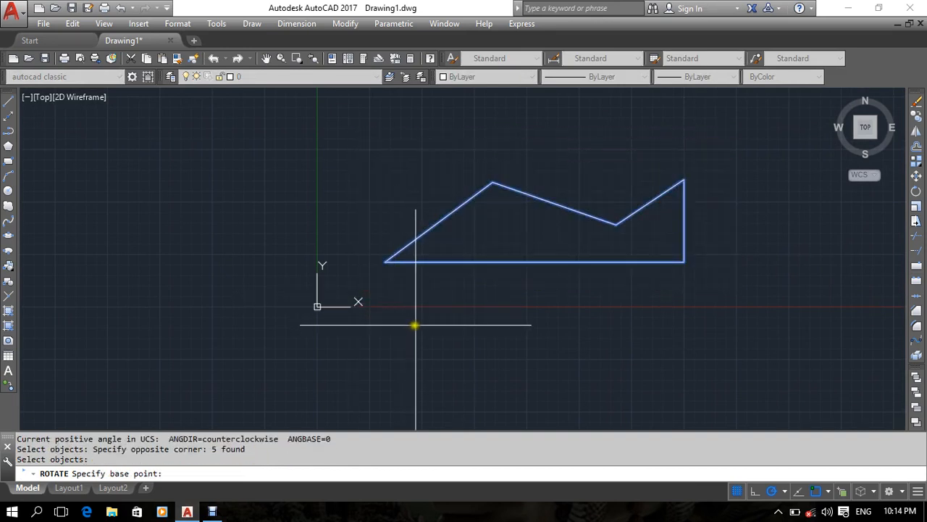
key("Escape")
Start the Rotate command and select all five lines of the closed outline with a crossing window
key("Return")
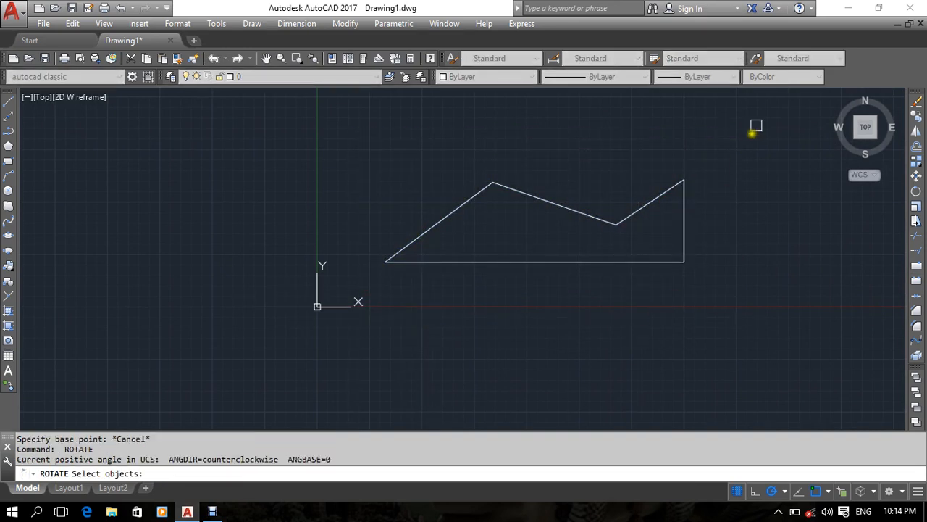
left_click(756, 126)
left_click(294, 323)
right_click(357, 329)
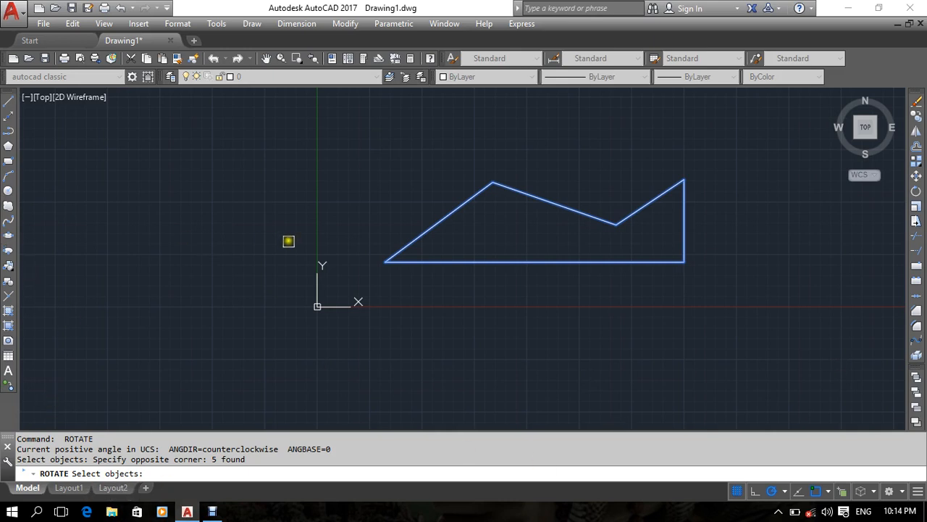
scroll(341, 233, "down", 2)
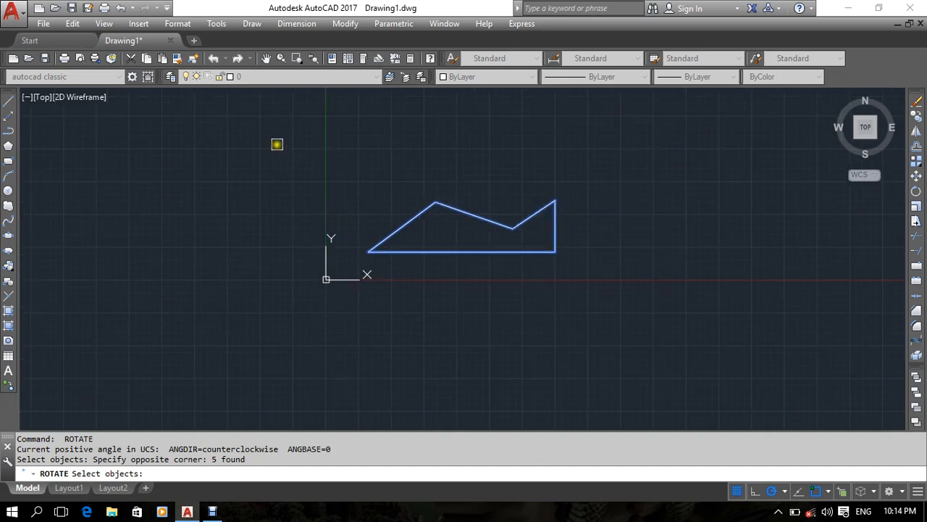
left_click(258, 170)
left_click(229, 211)
middle_click_drag(198, 238, 301, 236)
left_click(276, 170)
left_click(126, 280)
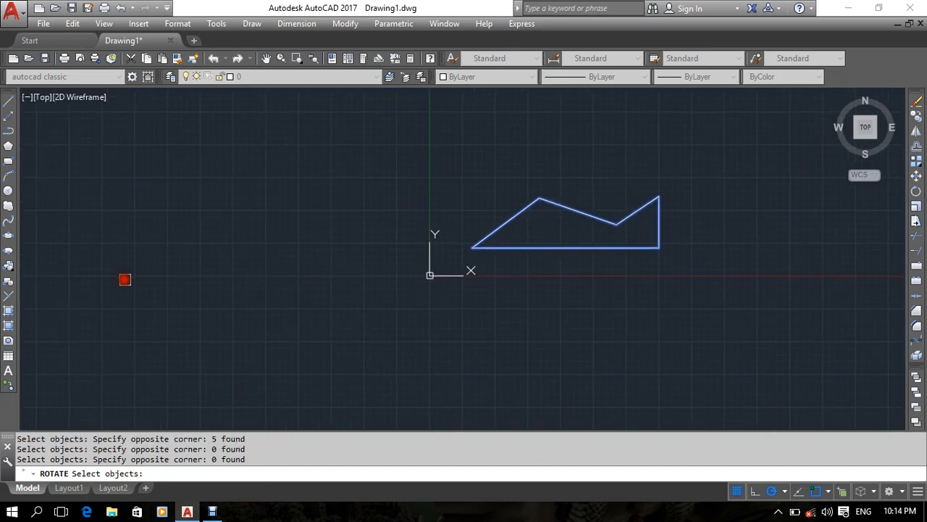
left_click(306, 163)
left_click(197, 248)
left_click(300, 171)
left_click(210, 253)
left_click(314, 156)
left_click(213, 242)
left_click(311, 168)
left_click(191, 239)
middle_click_drag(286, 194, 243, 203)
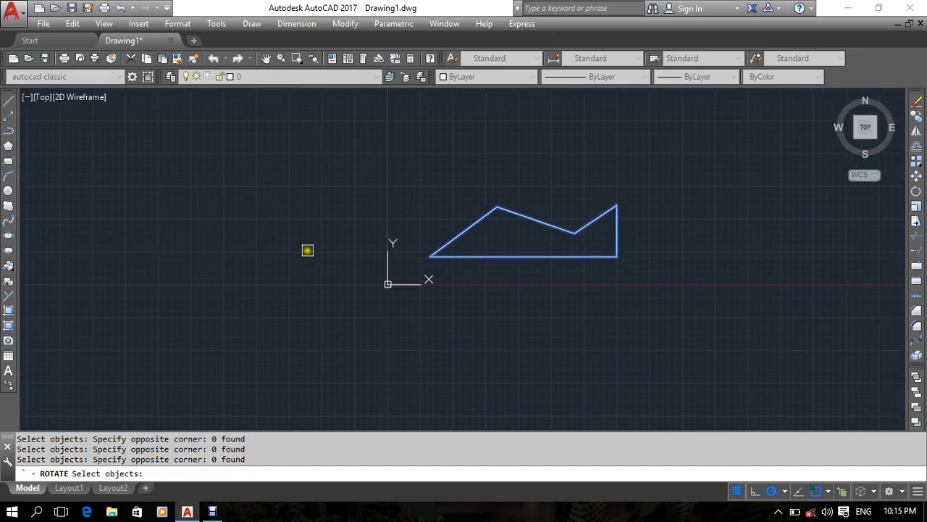
Rotate the selected outline 45 degrees about its lower-left corner
key("Return")
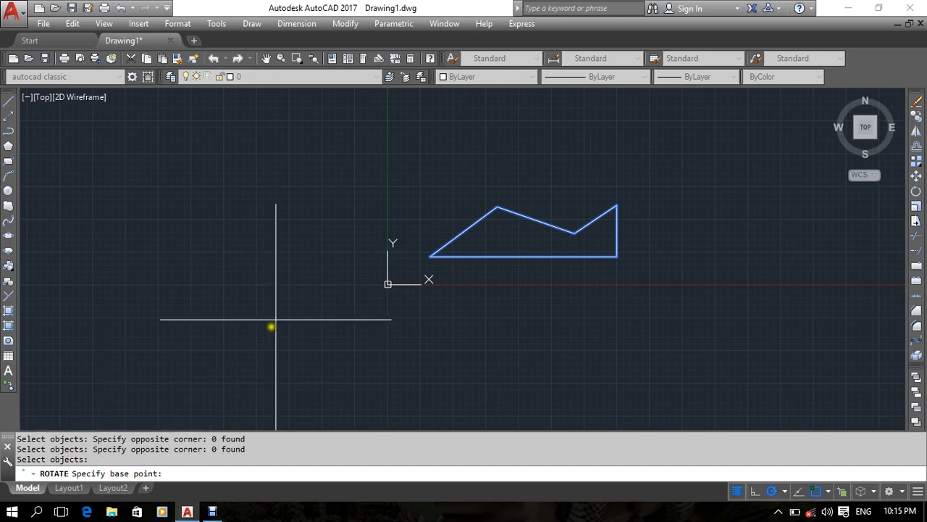
scroll(569, 306, "up", 4)
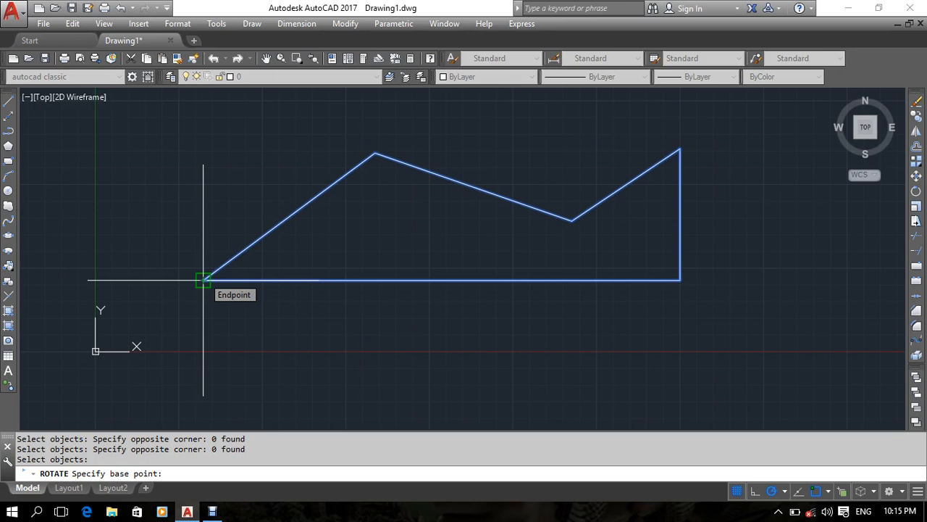
middle_click_drag(244, 341, 270, 355)
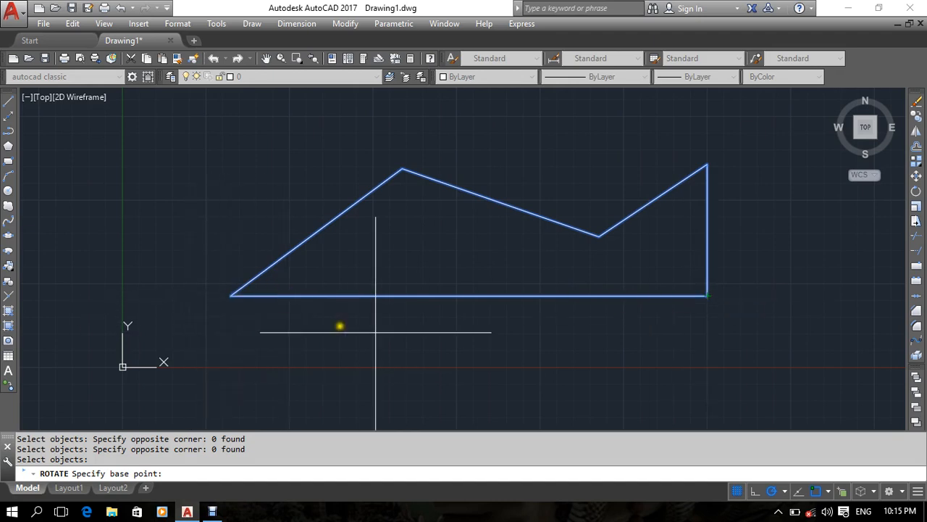
middle_click_drag(417, 339, 416, 345)
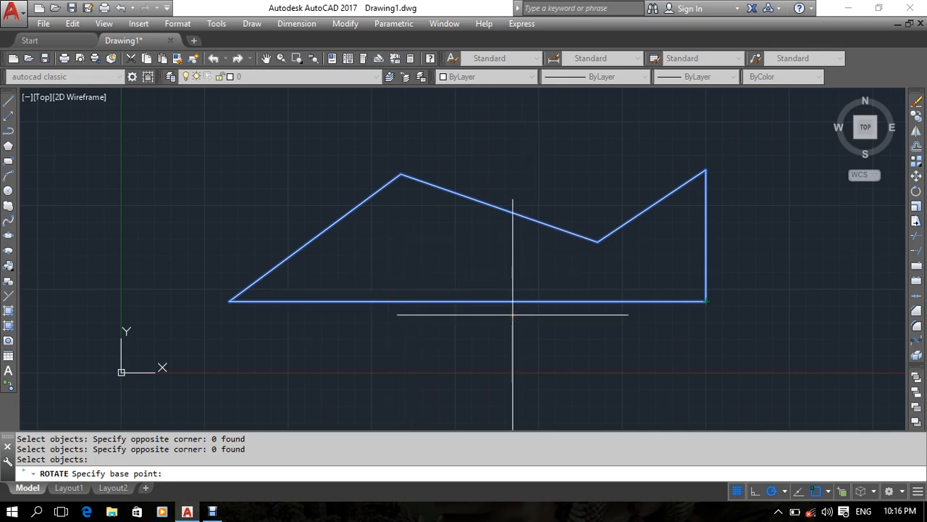
left_click(228, 300)
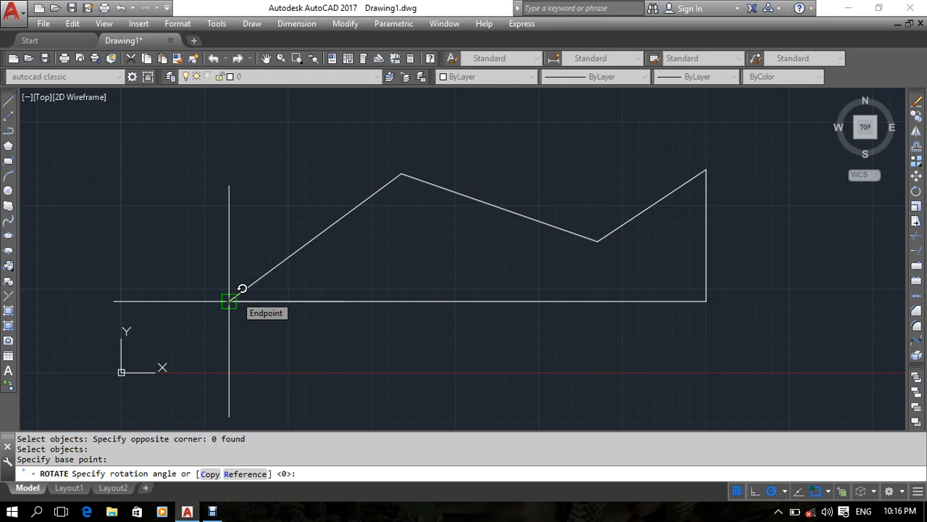
key("Return")
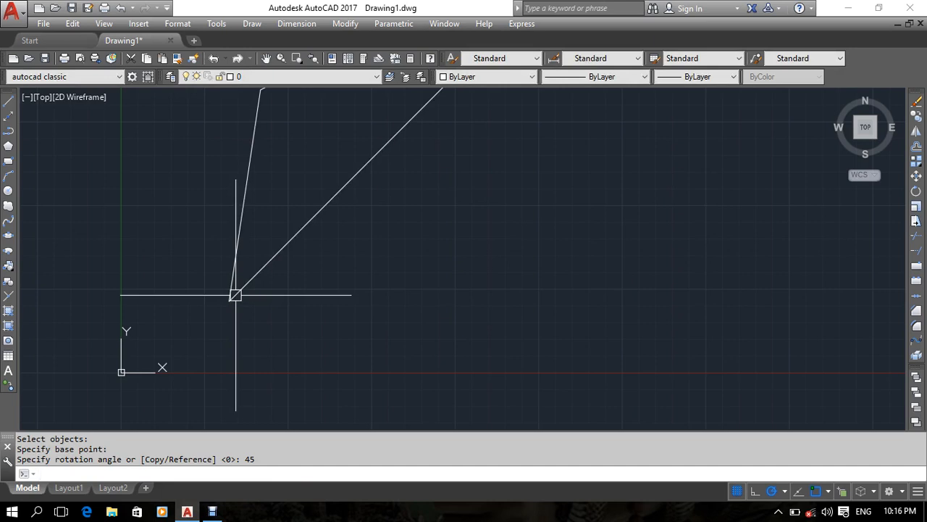
Rotate the whole outline by another 45 degrees about its lowest corner, the one nearest the origin
scroll(548, 265, "down", 5)
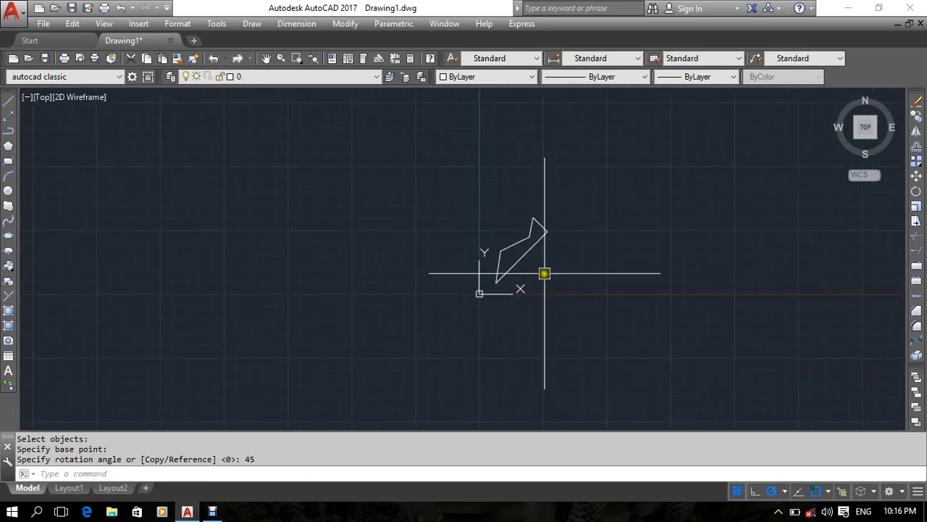
scroll(538, 253, "up", 3)
middle_click_drag(558, 249, 563, 275)
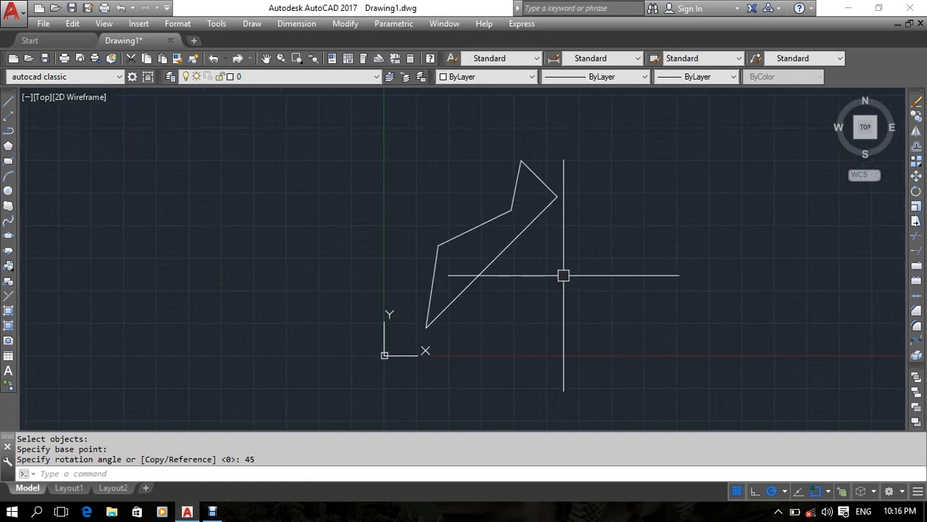
type("ro")
key("Return")
left_click(614, 140)
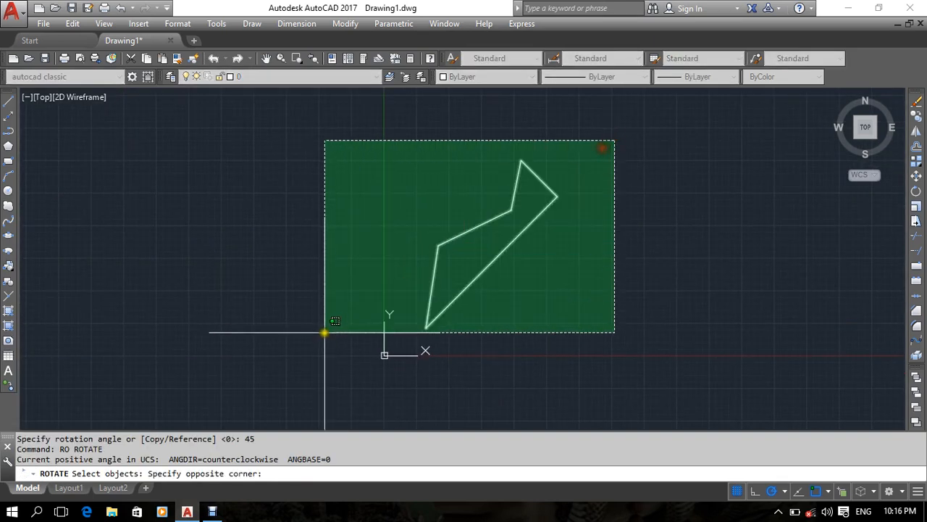
left_click(324, 332)
key("Return")
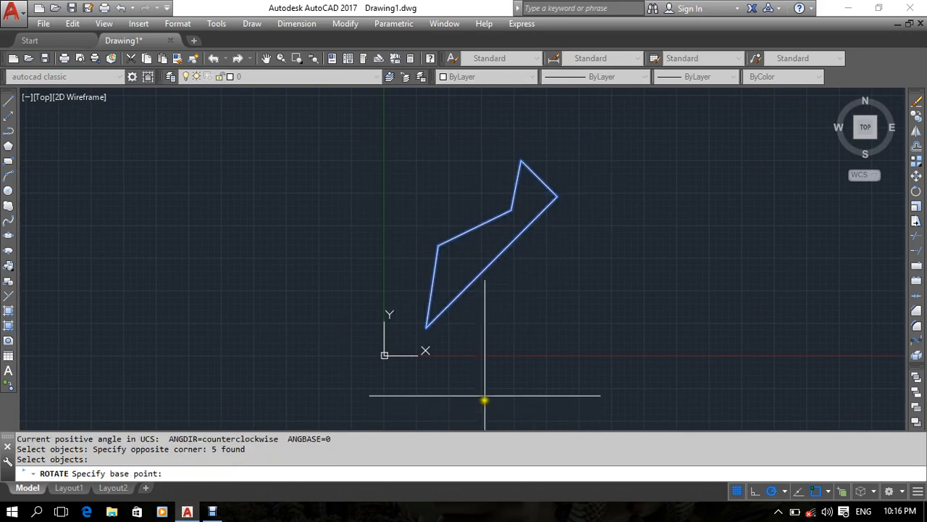
left_click(425, 328)
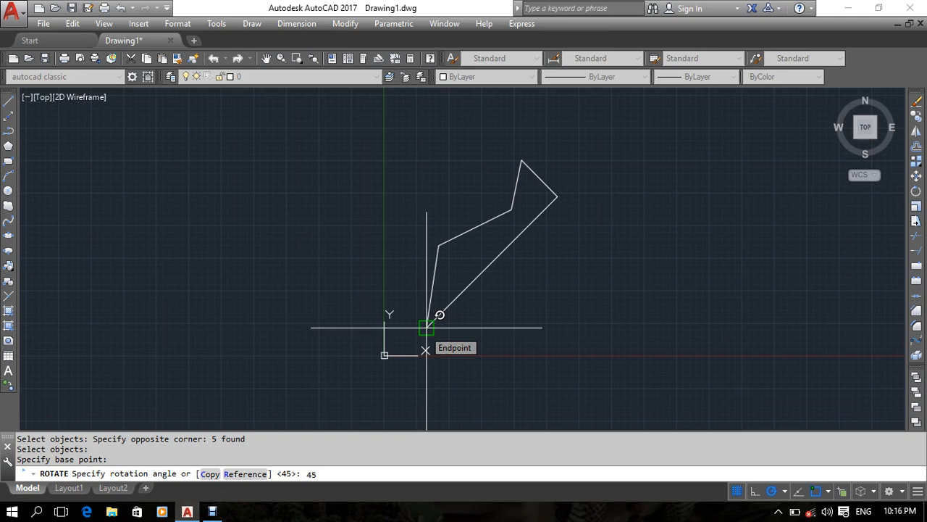
key("Return")
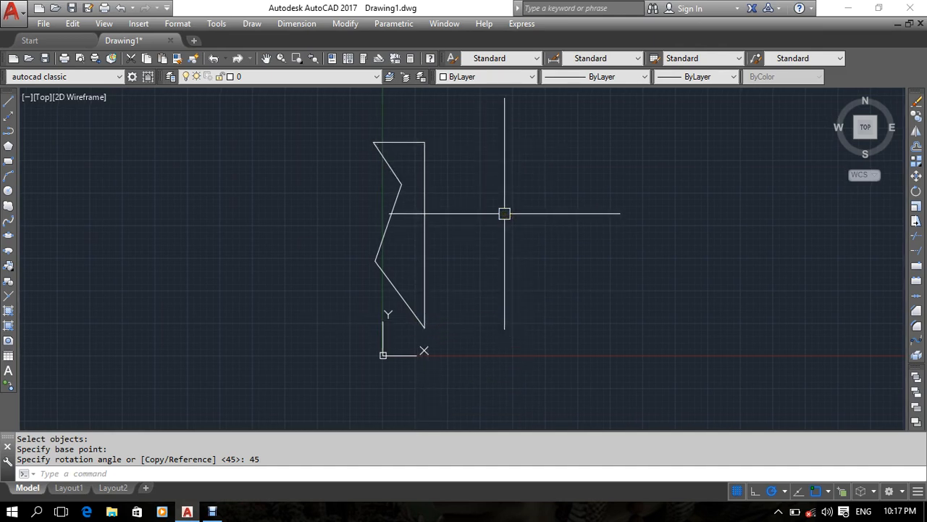
Undo both 45-degree rotations of the outline
key("ctrl+z")
key("ctrl+z")
key("ctrl+z")
key("ctrl+z")
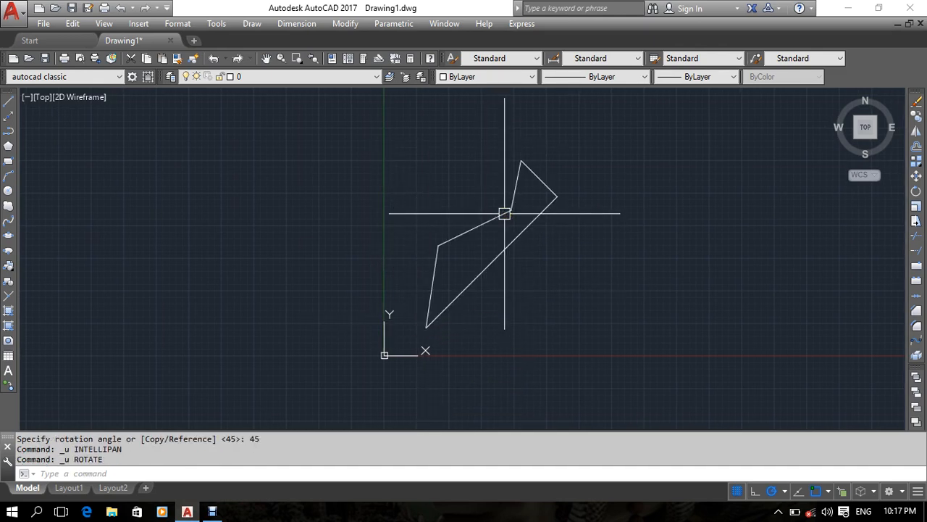
middle_click_drag(602, 274, 607, 343)
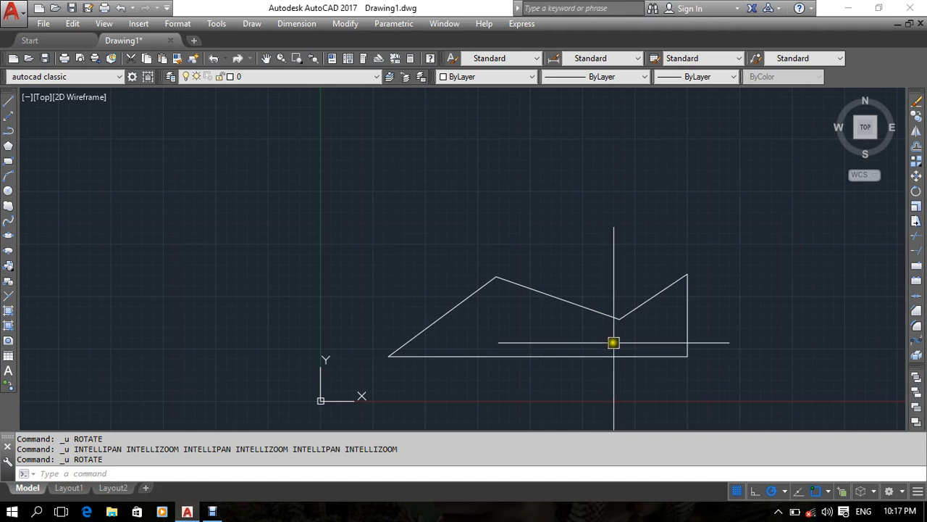
Rotate a copy of the closed outline 90 degrees about its lower-left corner, keeping the original
scroll(611, 339, "down", 4)
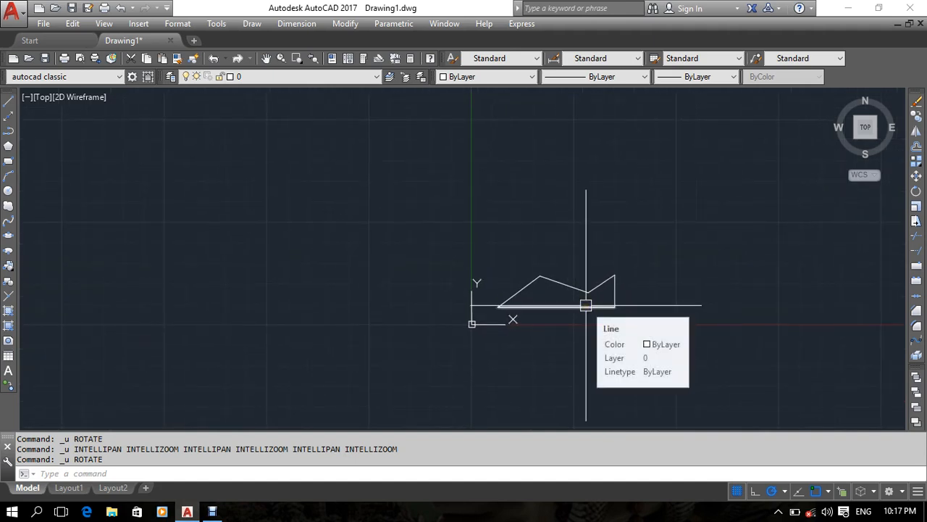
type("ro")
key("Return")
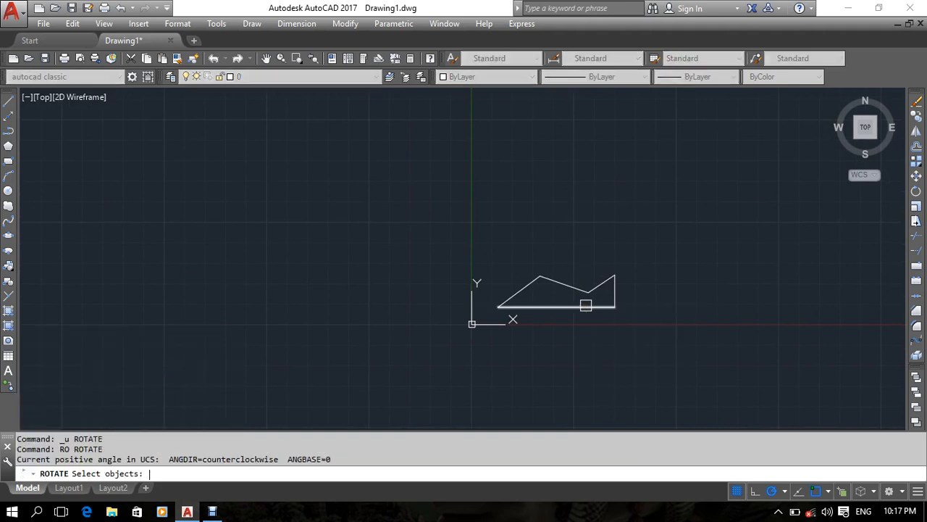
scroll(586, 305, "up", 2)
left_click(687, 231)
left_click(366, 334)
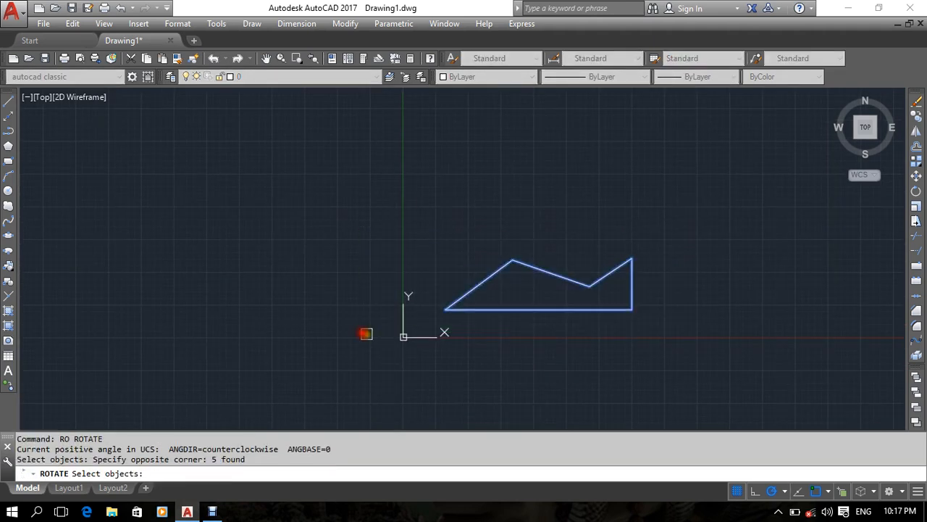
key("Return")
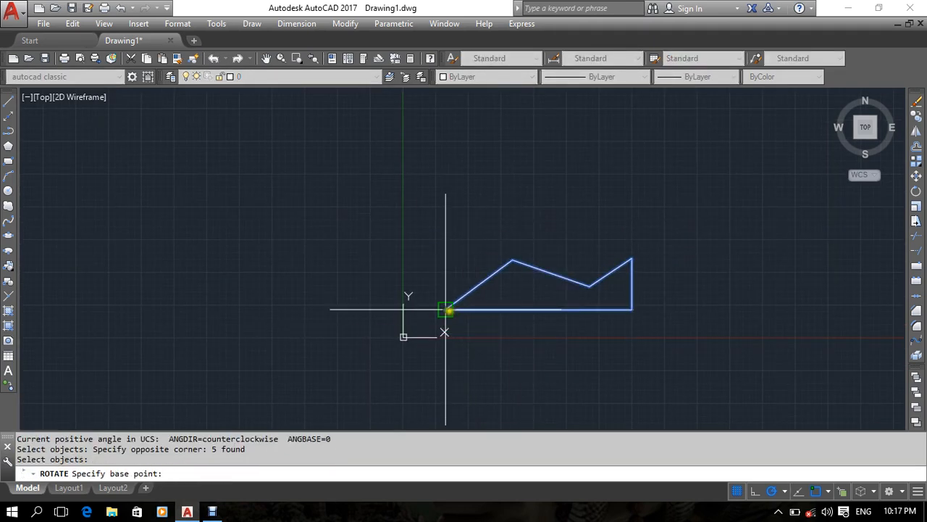
left_click(446, 309)
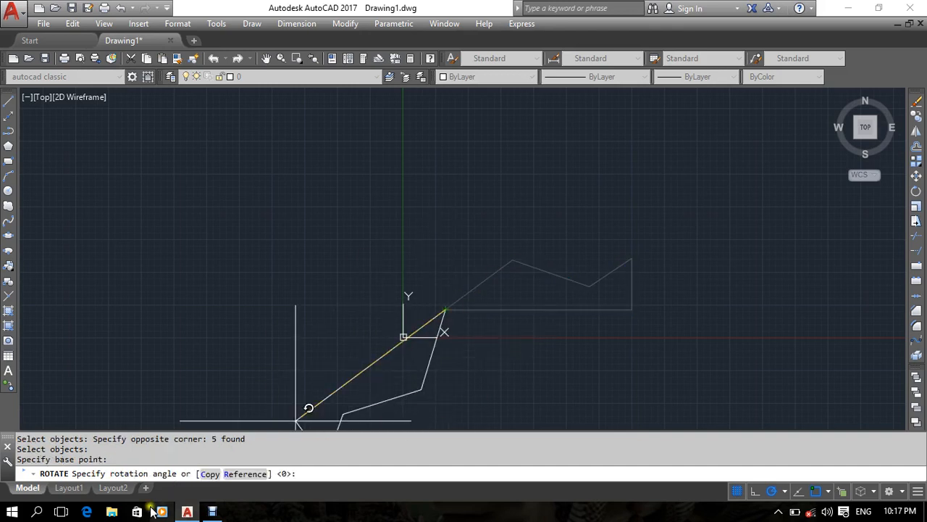
left_click(212, 477)
left_click(212, 478)
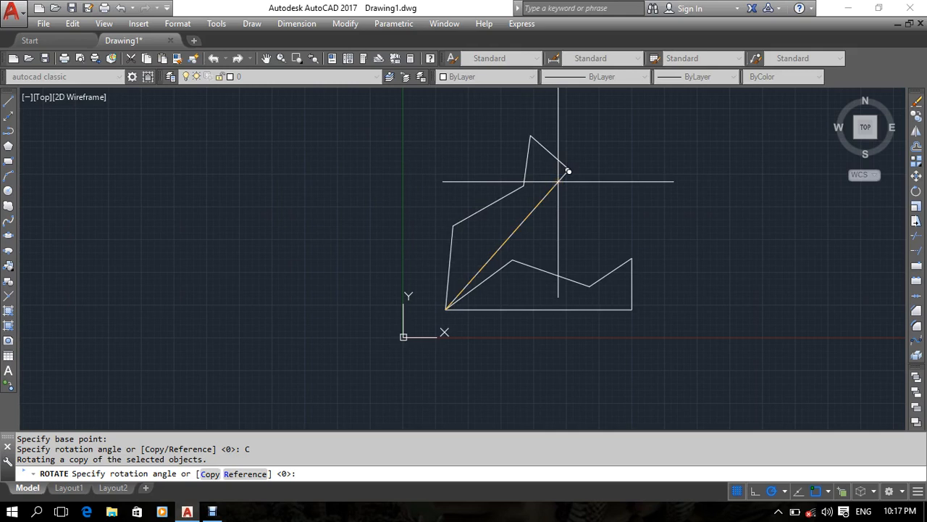
key("Return")
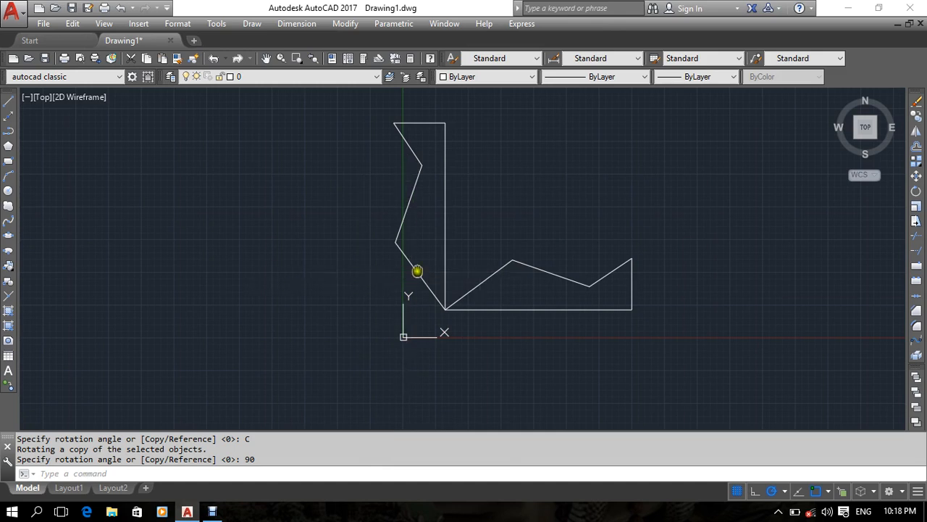
Try rotating both outlines together by 180 degrees about their shared corner, without keeping copies
mouse_move(416, 268)
middle_mouse_down()
mouse_move(404, 249)
mouse_move(443, 274)
middle_mouse_up()
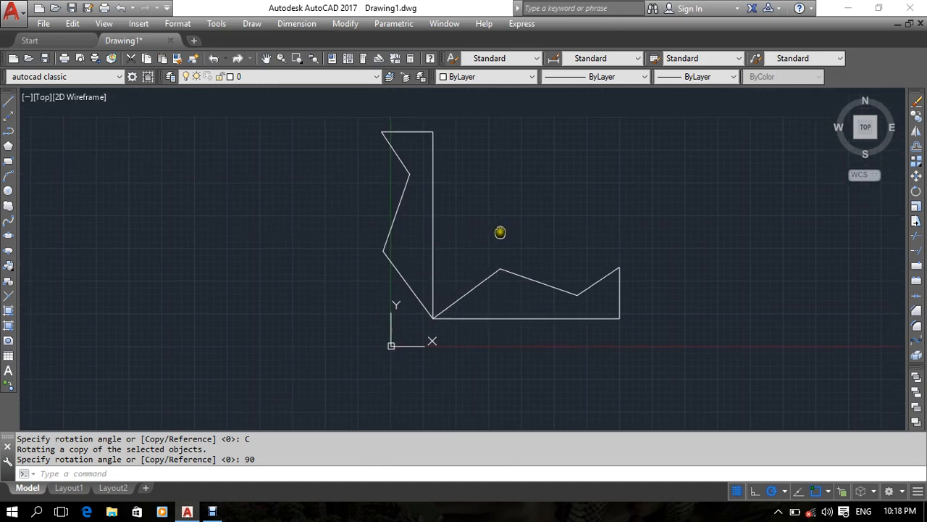
left_click(725, 123)
left_click(347, 335)
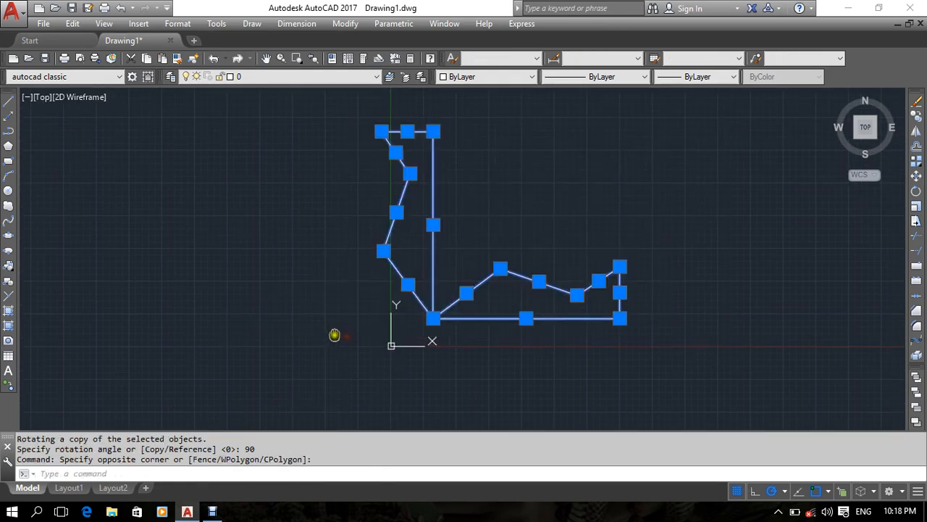
middle_click_drag(333, 331, 350, 313)
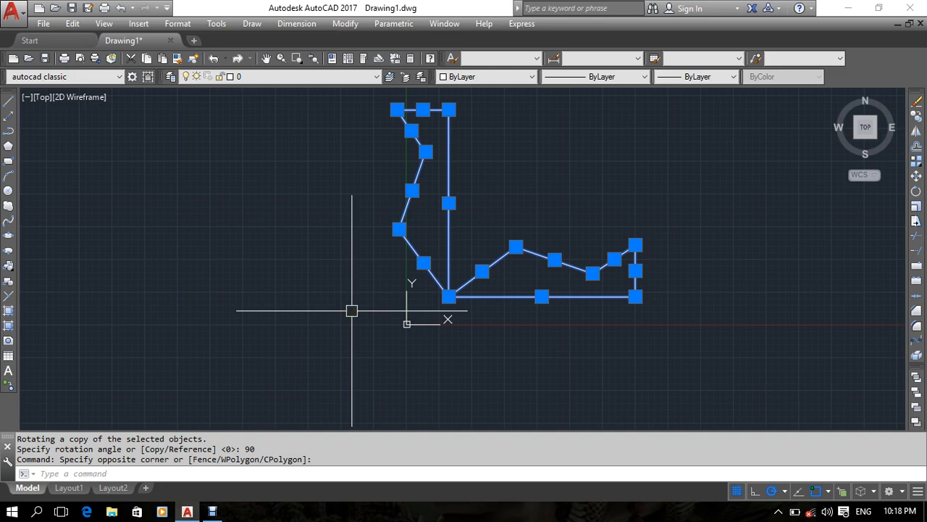
type("ro")
key("Return")
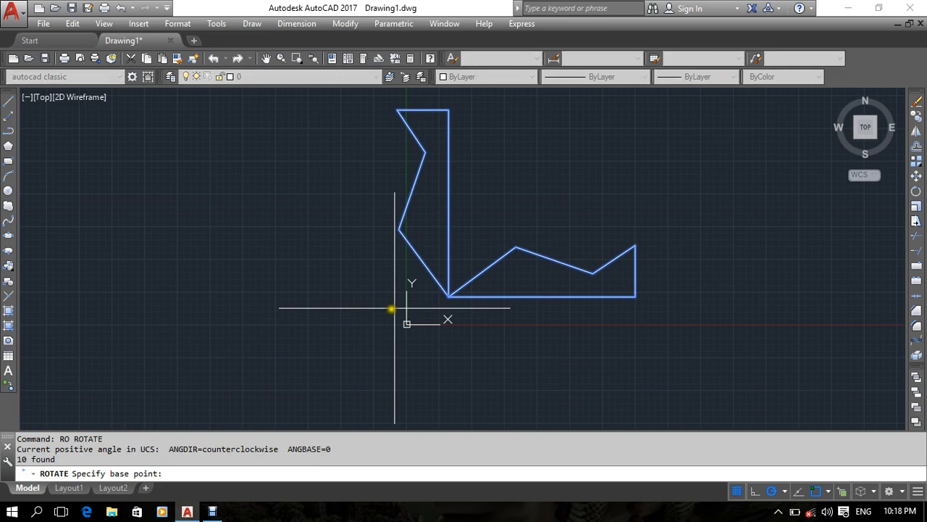
left_click(448, 296)
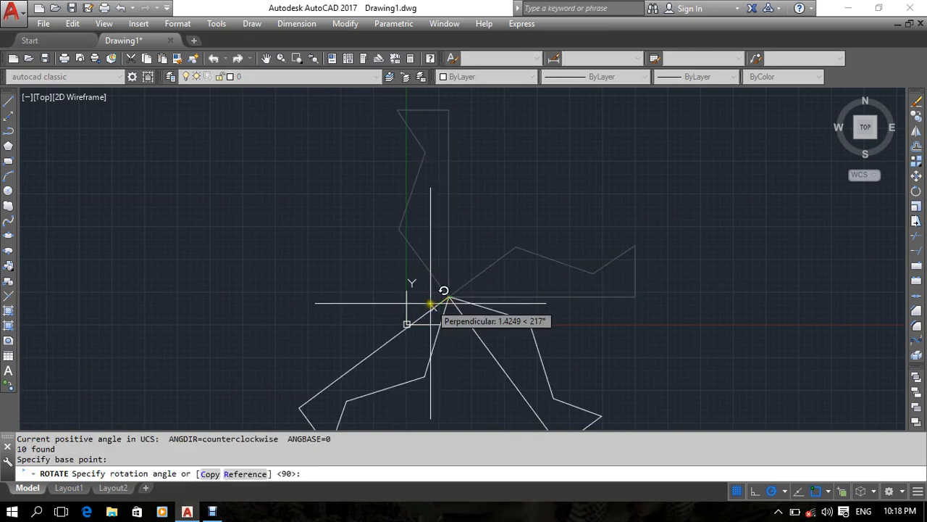
type("18")
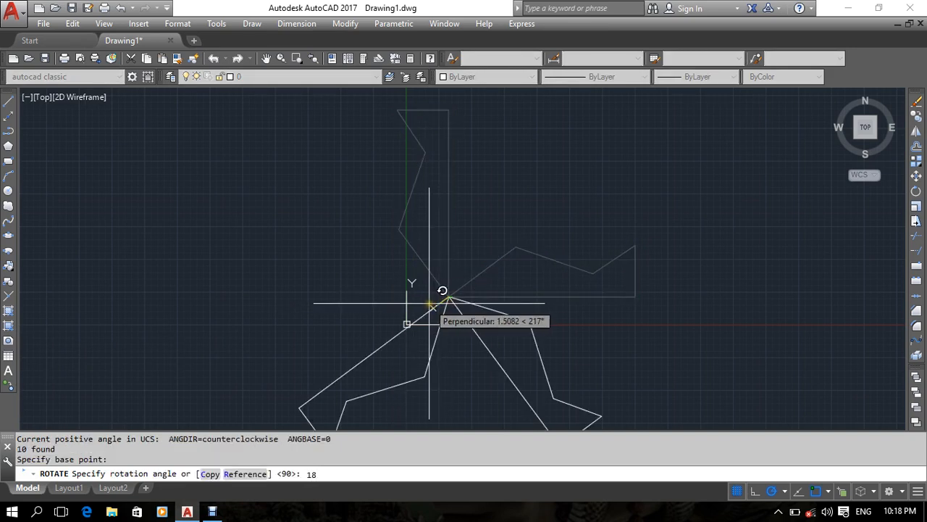
type("0")
key("Return")
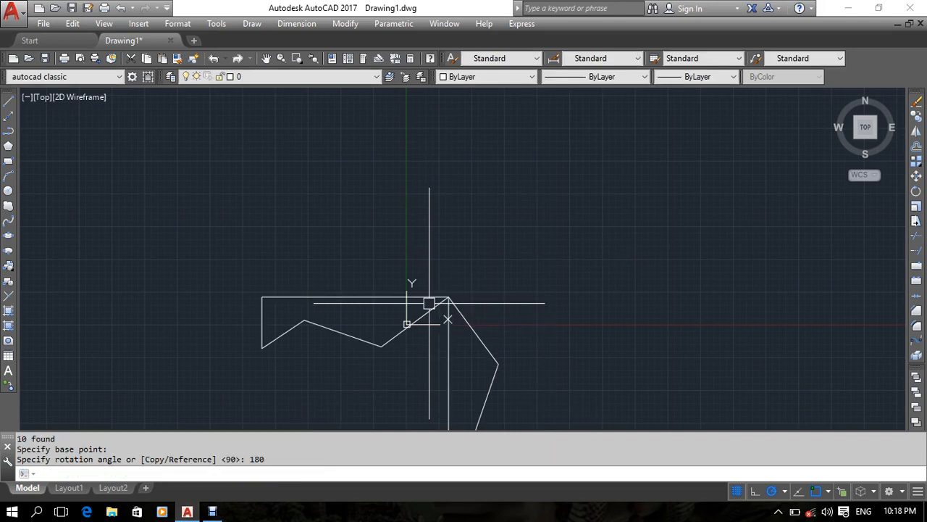
key("ctrl+z")
Rotate a copy of both outlines 180 degrees about their shared corner, keeping the originals
type("r")
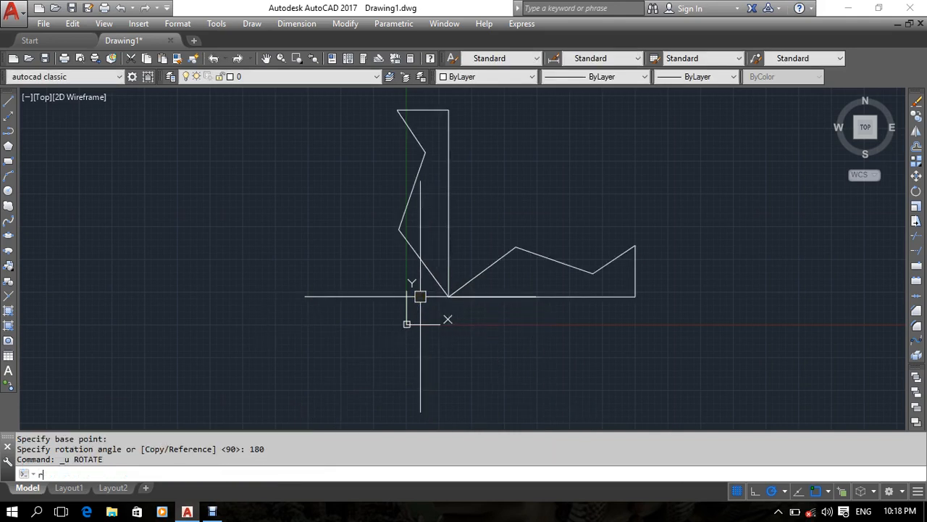
type("o")
key("Return")
scroll(407, 259, "down", 1)
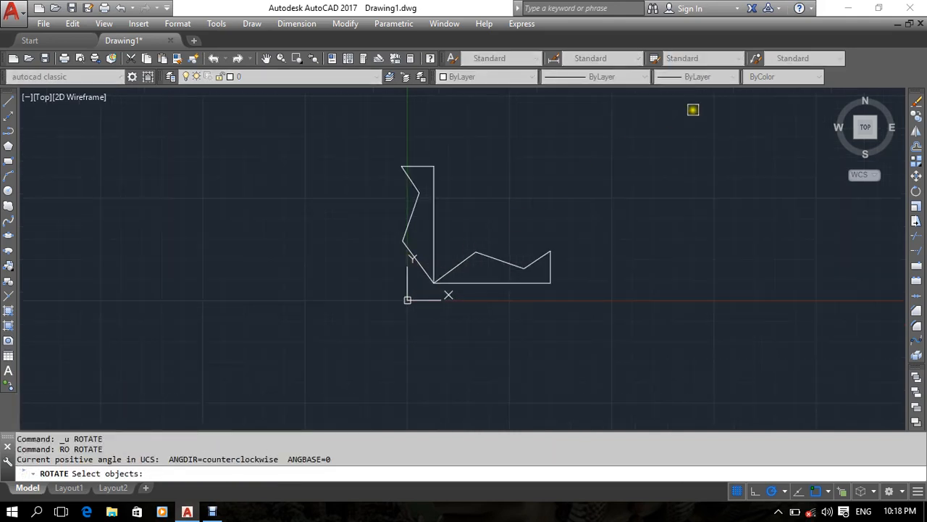
left_click(696, 111)
left_click(269, 317)
key("Return")
left_click(433, 282)
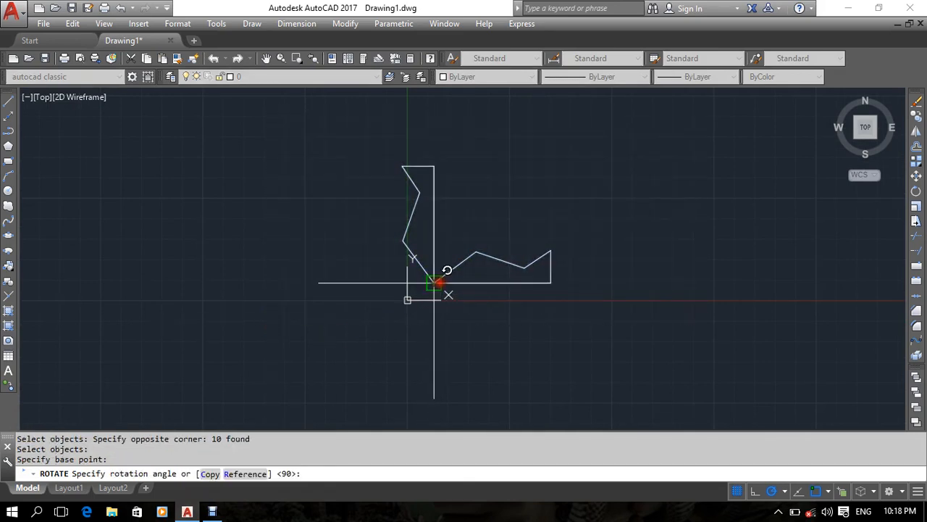
left_click(210, 473)
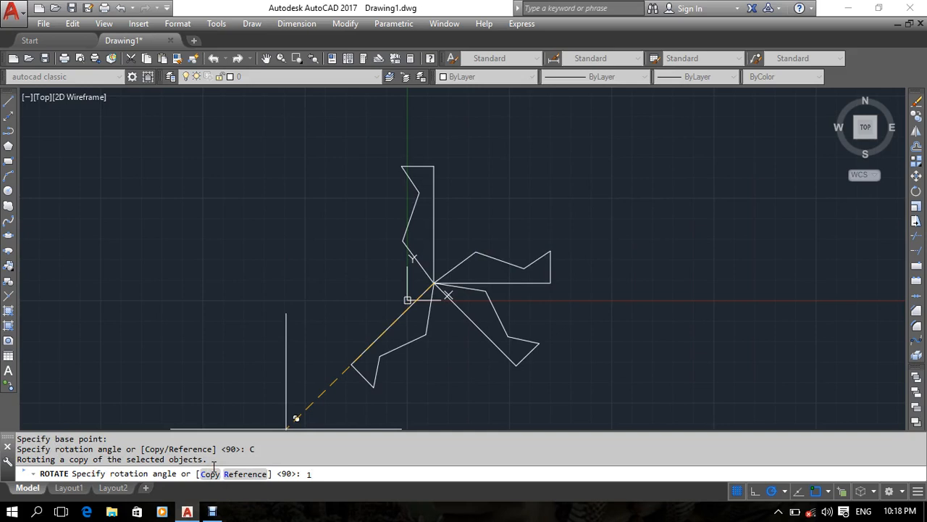
type("180")
key("Return")
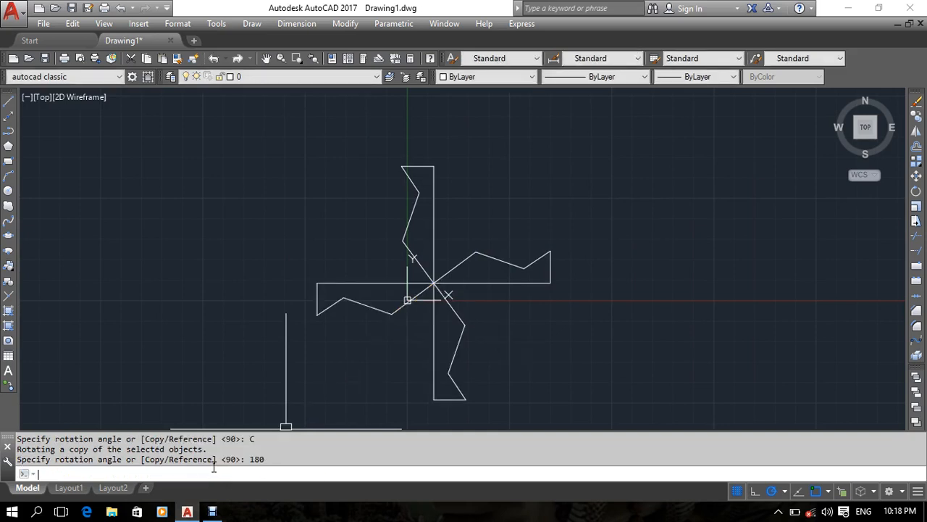
Undo the 180-degree rotated copy of both outlines
scroll(466, 404, "down", 1)
scroll(423, 342, "up", 2)
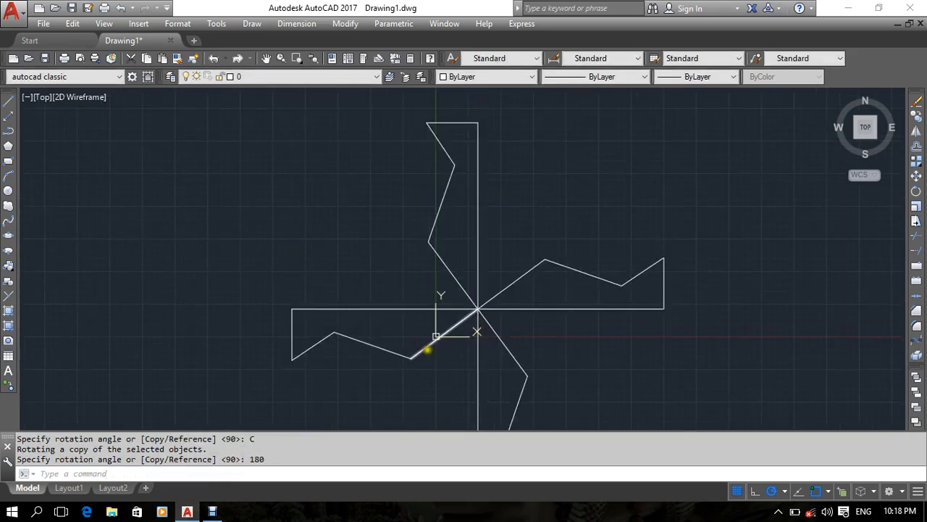
scroll(426, 340, "up", 2)
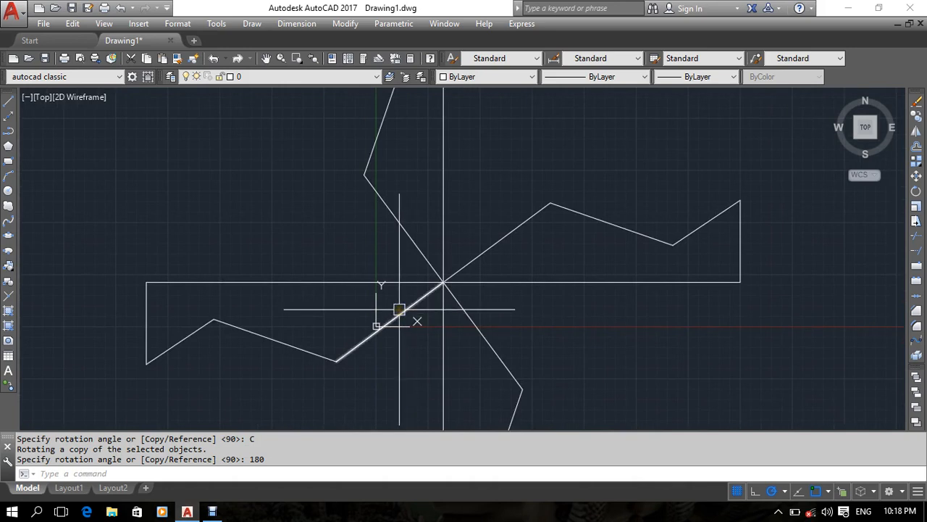
scroll(399, 309, "down", 1)
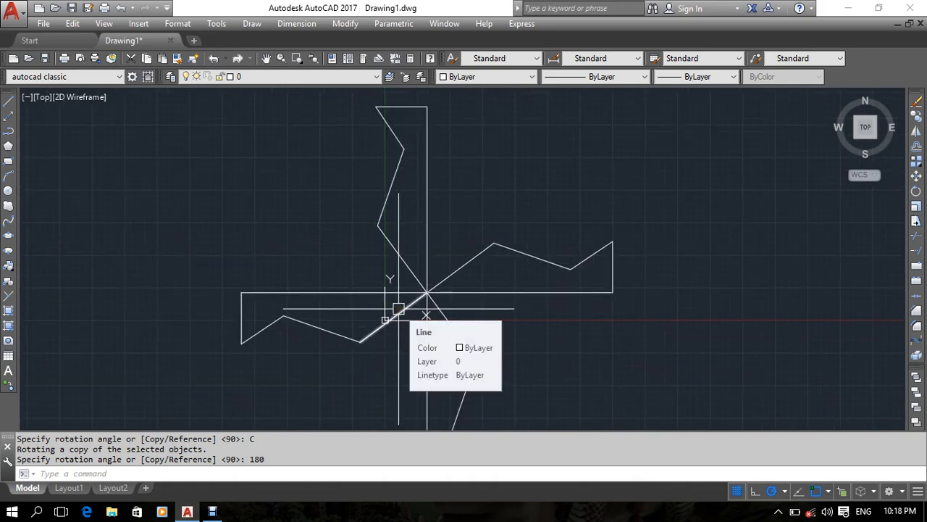
key("ctrl+z")
key("ctrl+z")
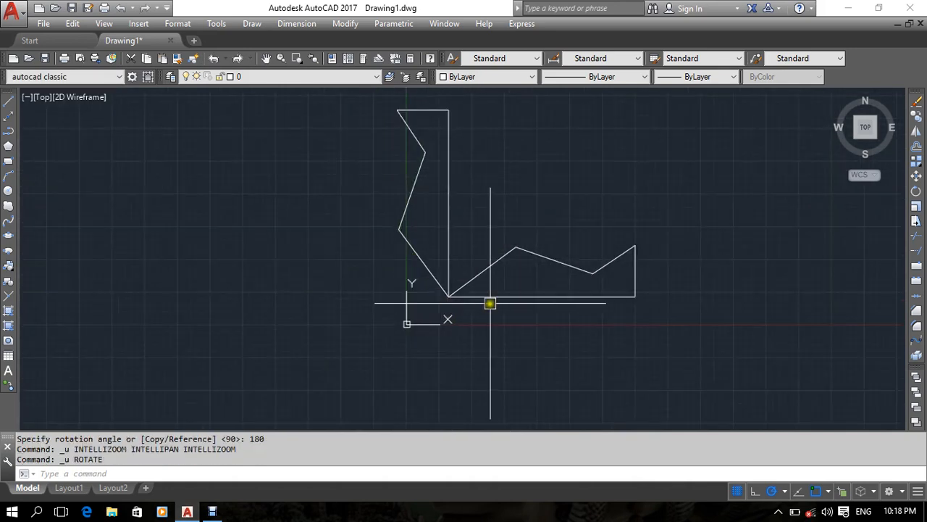
type("ro")
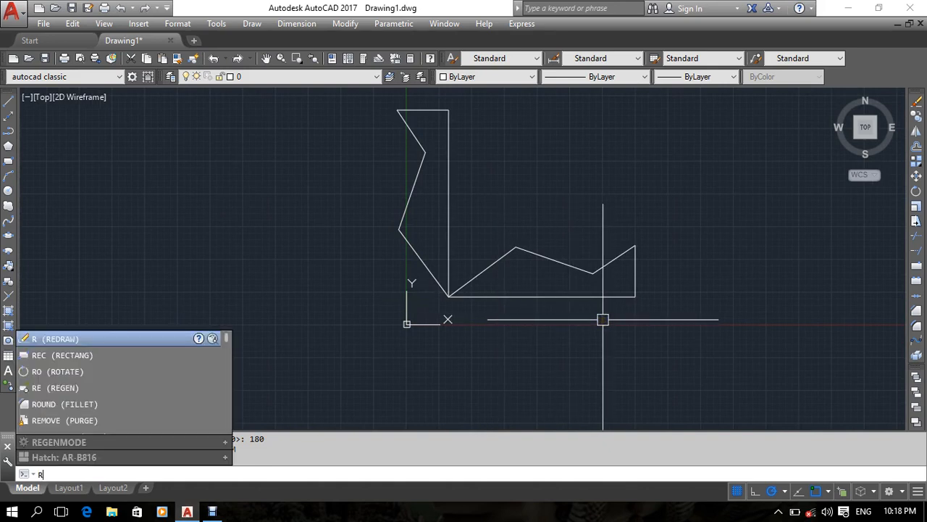
key("Return")
scroll(589, 318, "down", 1)
scroll(594, 234, "up", 1)
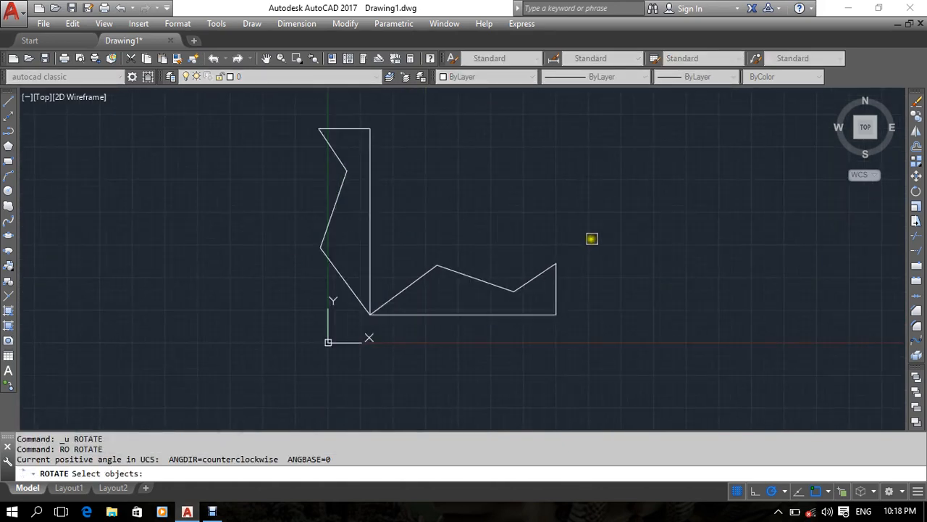
left_click(614, 192)
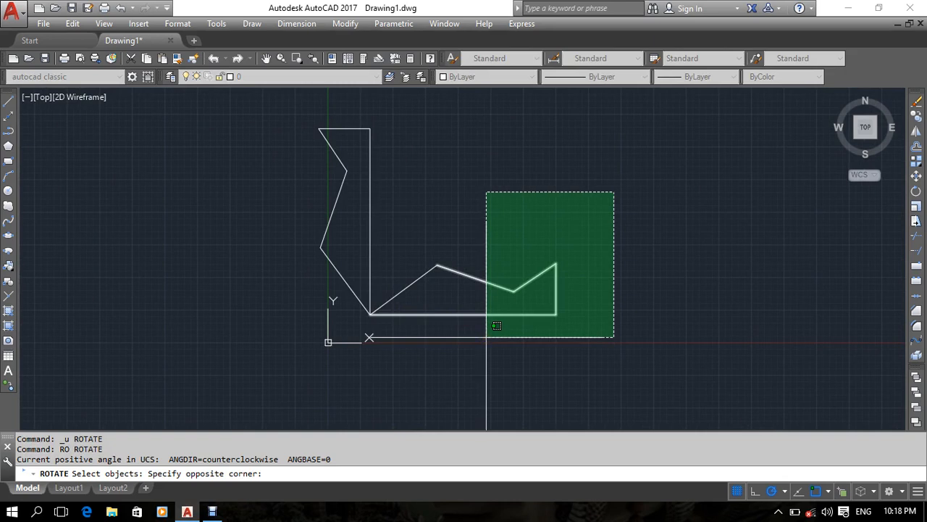
middle_click_drag(599, 337, 614, 329)
key("Escape")
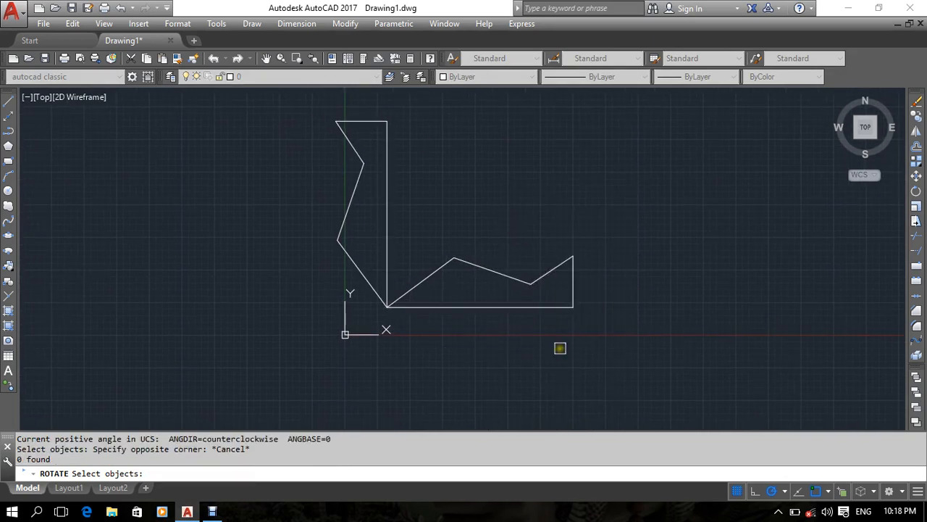
key("Escape")
scroll(492, 348, "down", 1)
scroll(468, 338, "up", 1)
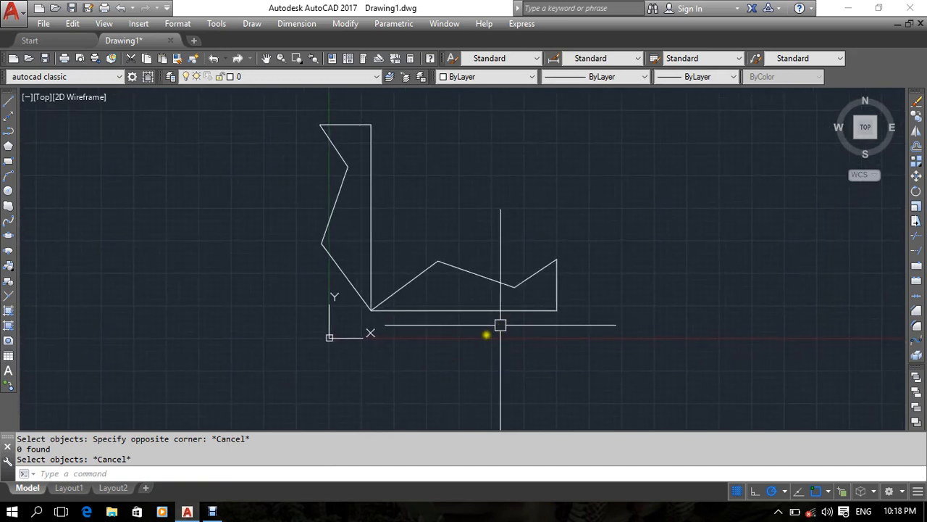
key("Return")
left_click(615, 198)
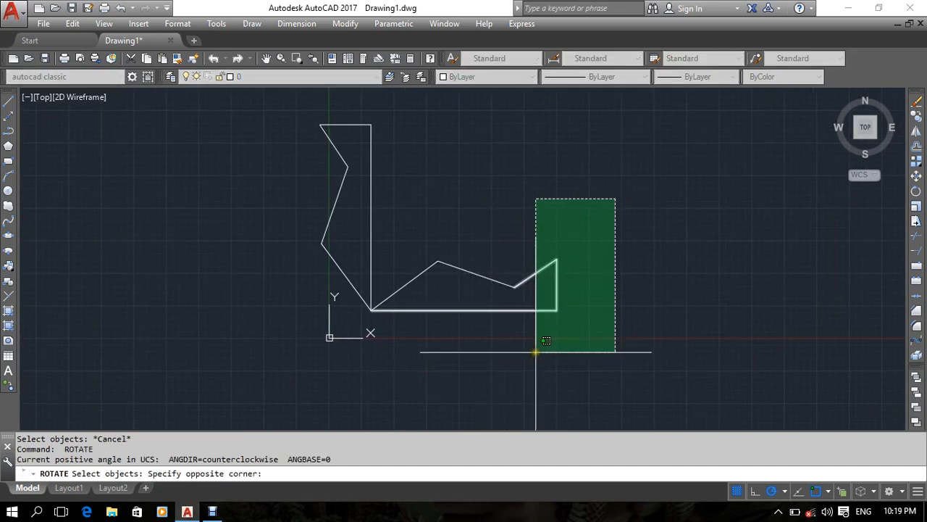
key("Escape")
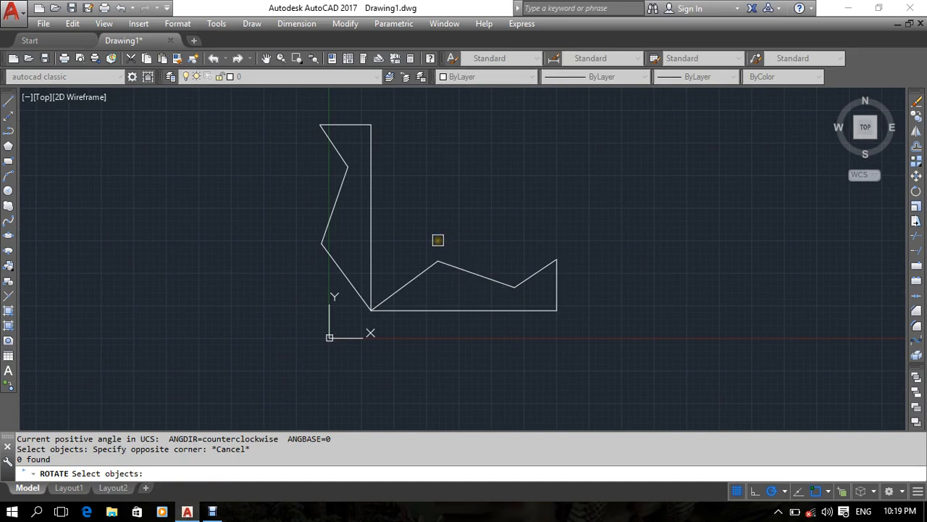
key("Escape")
key("Escape")
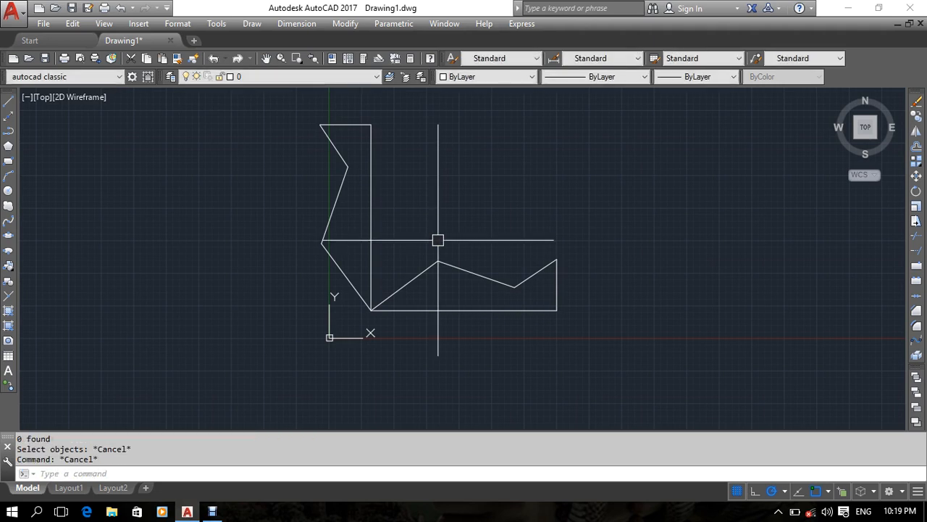
Draw a circle to the right of the horizontal outline and a vertical diameter line between its top and bottom quadrants
type("c")
key("Return")
left_click(636, 257)
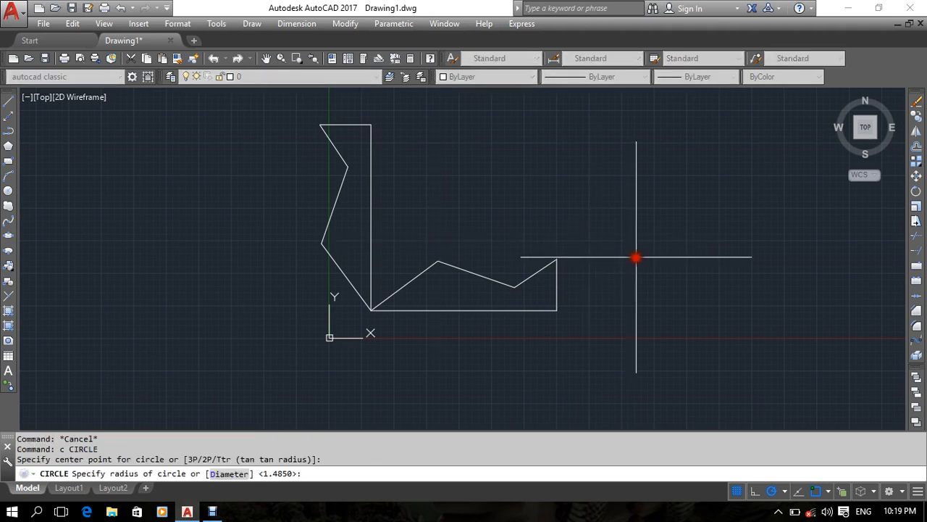
left_click(660, 310)
type("l")
key("Return")
left_click(636, 217)
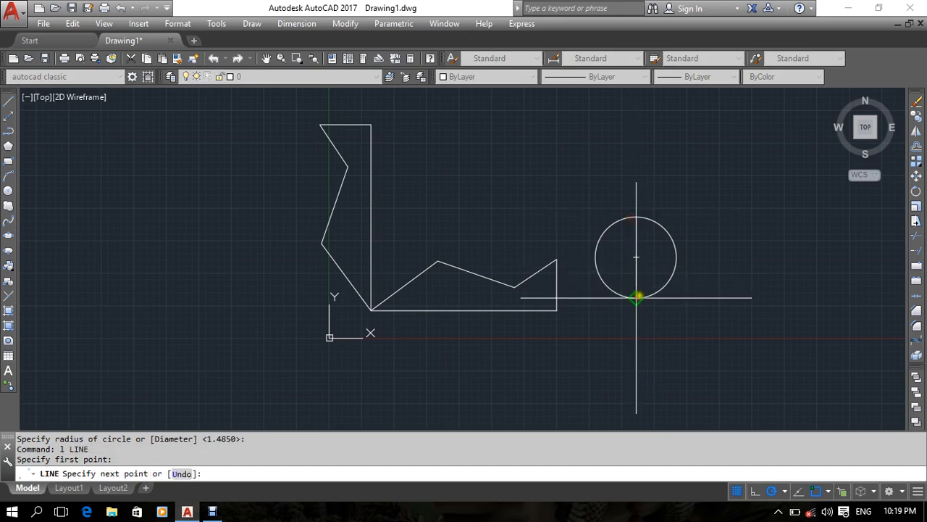
left_click(636, 297)
key("Return")
Trim away the circle's right half at the vertical diameter line to leave a closed semicircle
left_click(666, 282)
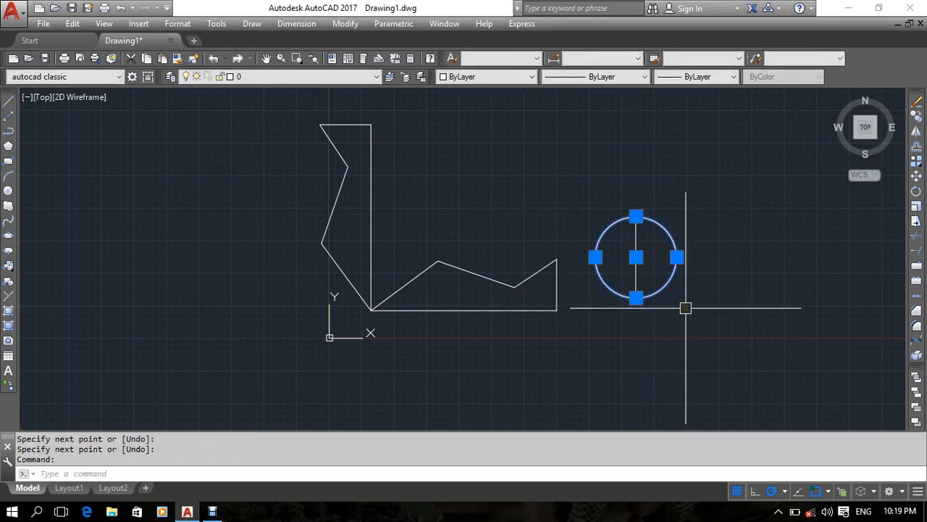
key("Escape")
type("tr")
key("Return")
key("Return")
left_click(677, 277)
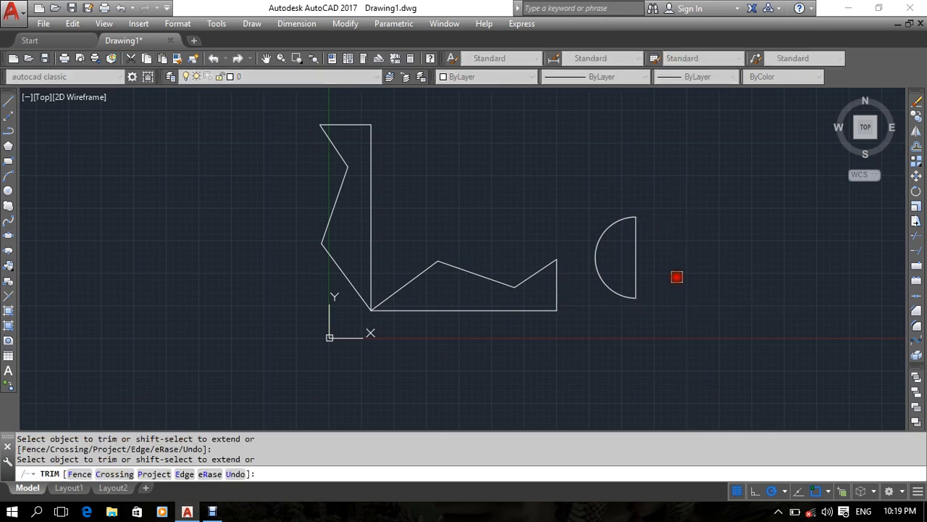
End trimming and select the semicircle's arc and its diameter line in turn to check they are separate objects, clearing each selection
left_click(600, 208)
key("Escape")
left_click(607, 223)
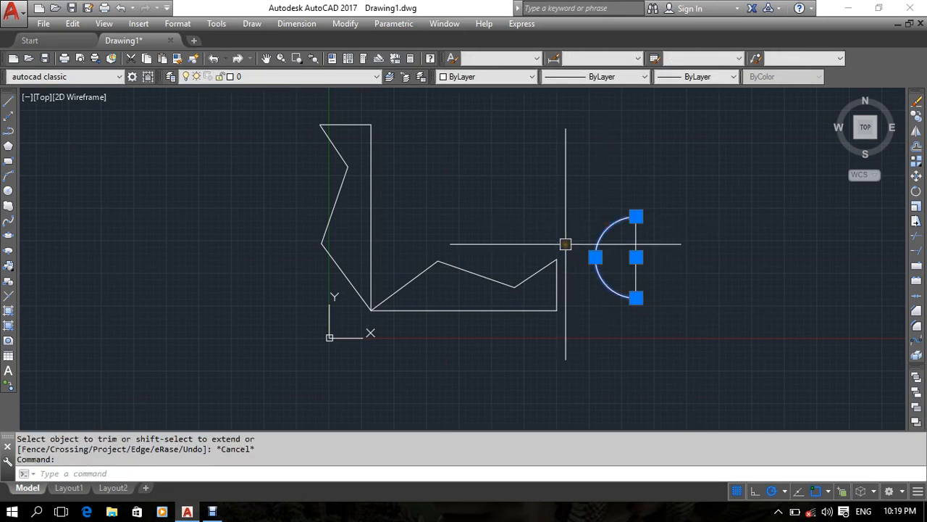
scroll(589, 248, "up", 2)
key("Escape")
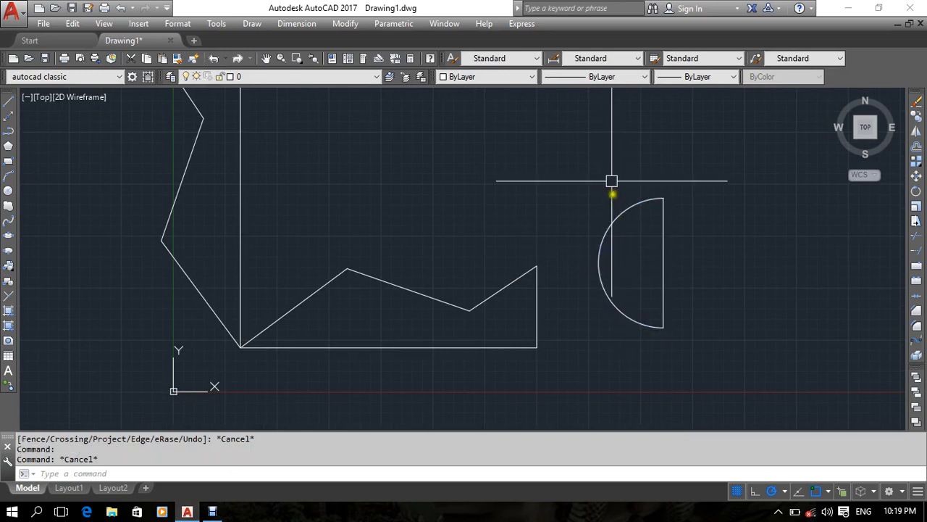
left_click(629, 180)
left_click(617, 214)
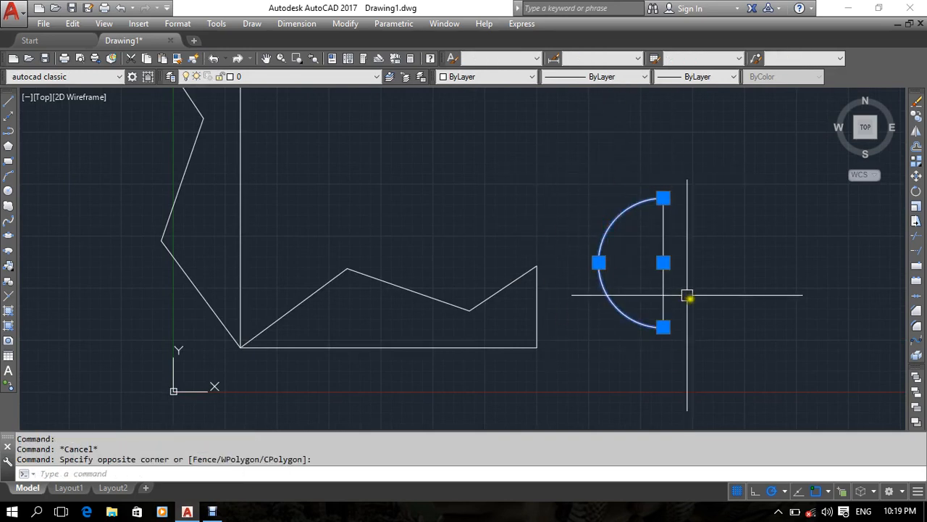
key("Escape")
left_click(745, 228)
left_click(619, 270)
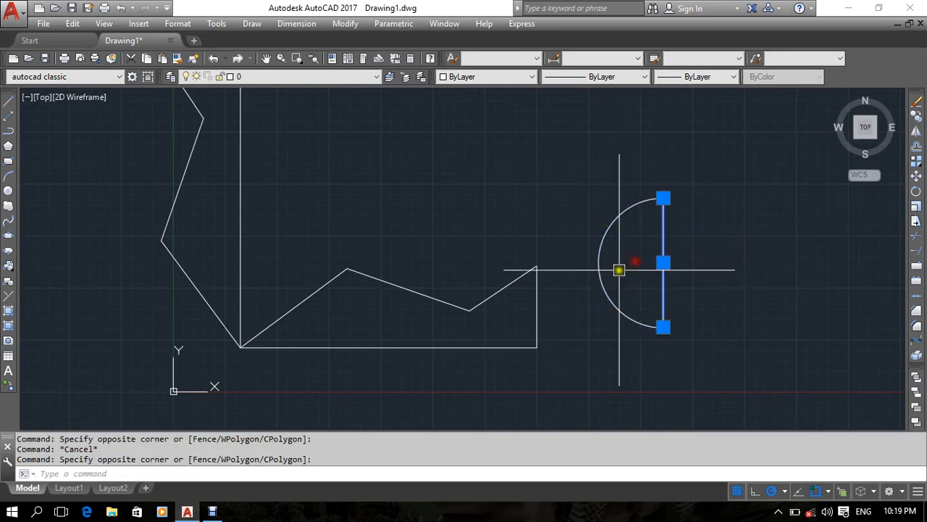
key("Escape")
Erase the semicircle's arc and its diameter line beside the horizontal outline
middle_click_drag(651, 308, 581, 281)
left_click(646, 172)
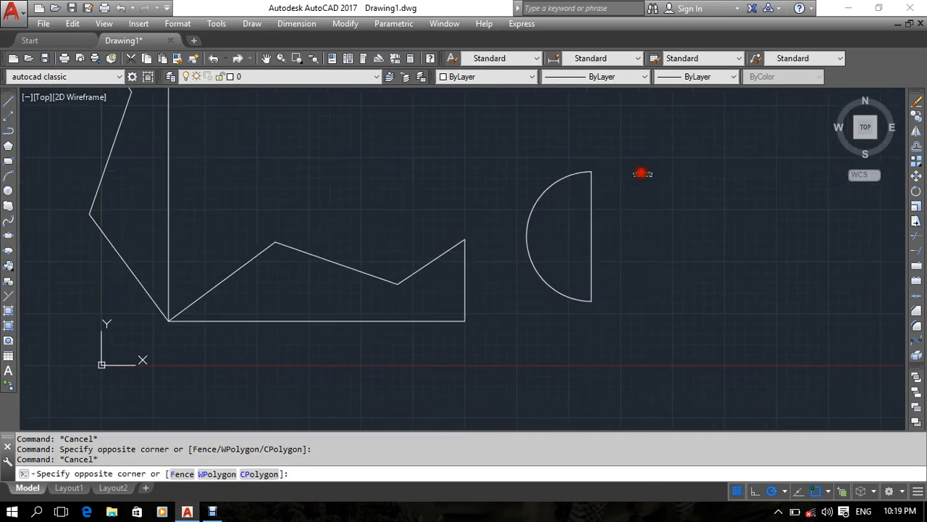
left_click(505, 237)
key("Delete")
scroll(471, 239, "down", 6)
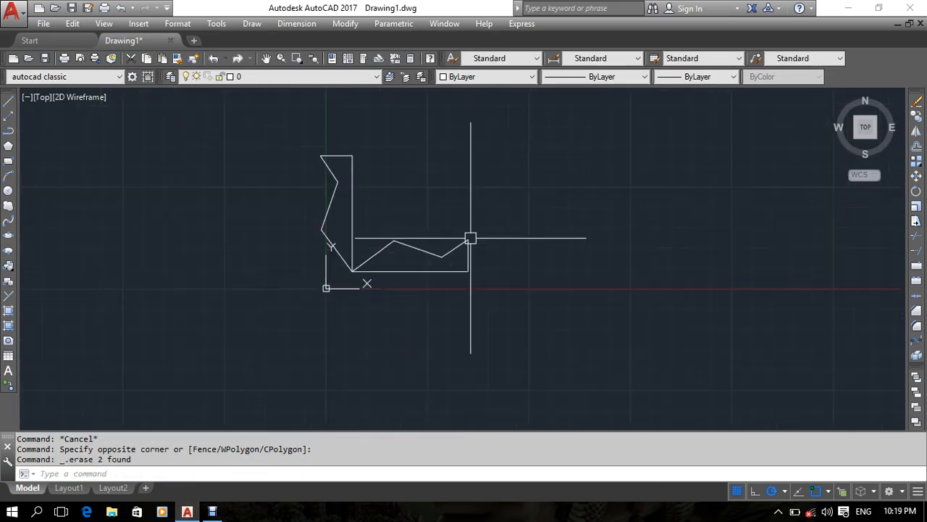
scroll(498, 303, "up", 6)
middle_click_drag(499, 302, 497, 300)
left_click(601, 271)
left_click(578, 295)
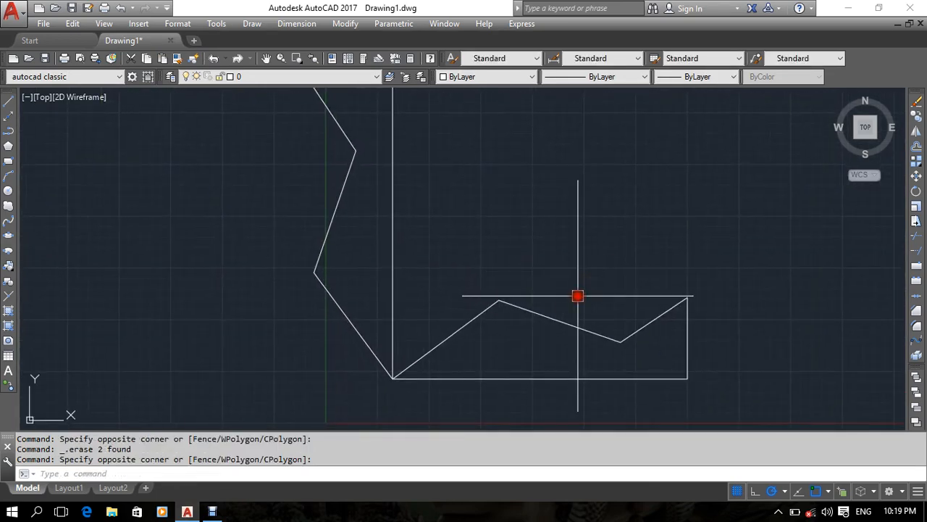
left_click(581, 291)
left_click(469, 304)
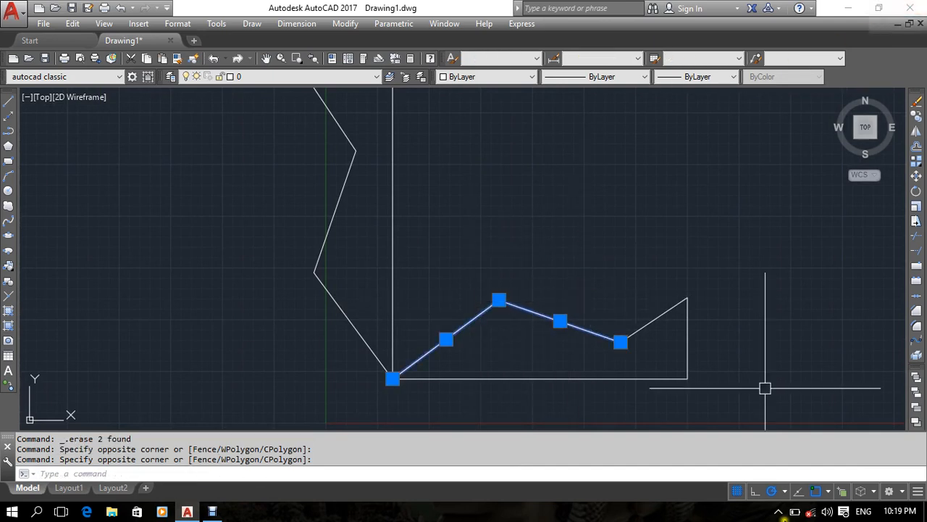
key("Escape")
scroll(577, 264, "down", 6)
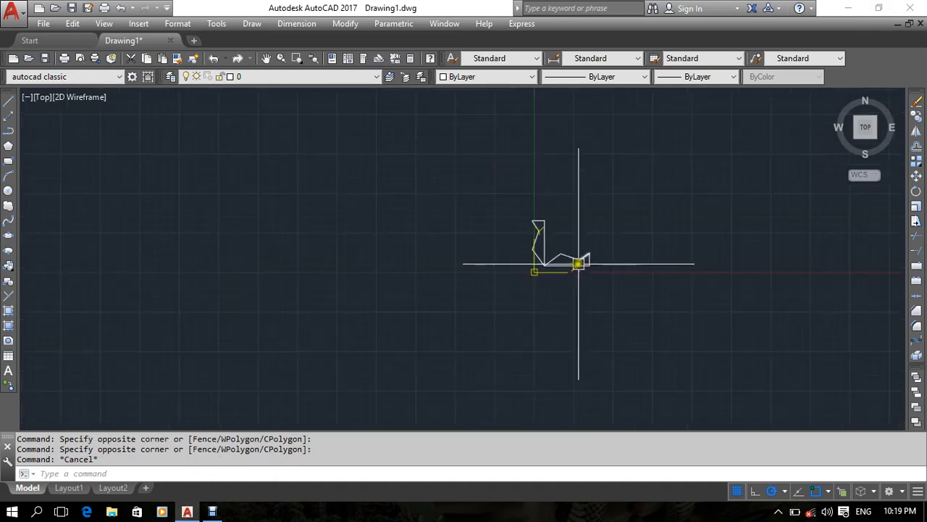
Erase both the upright and the horizontal outline, leaving the drawing area empty
scroll(515, 285, "up", 5)
left_click(667, 178)
left_click(259, 371)
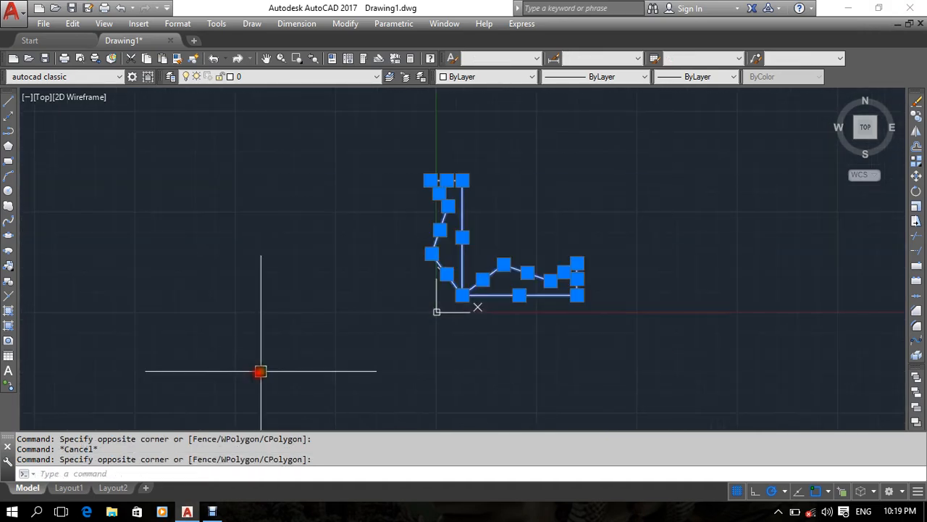
key("Delete")
middle_click_drag(430, 330, 407, 343)
scroll(407, 344, "up", 6)
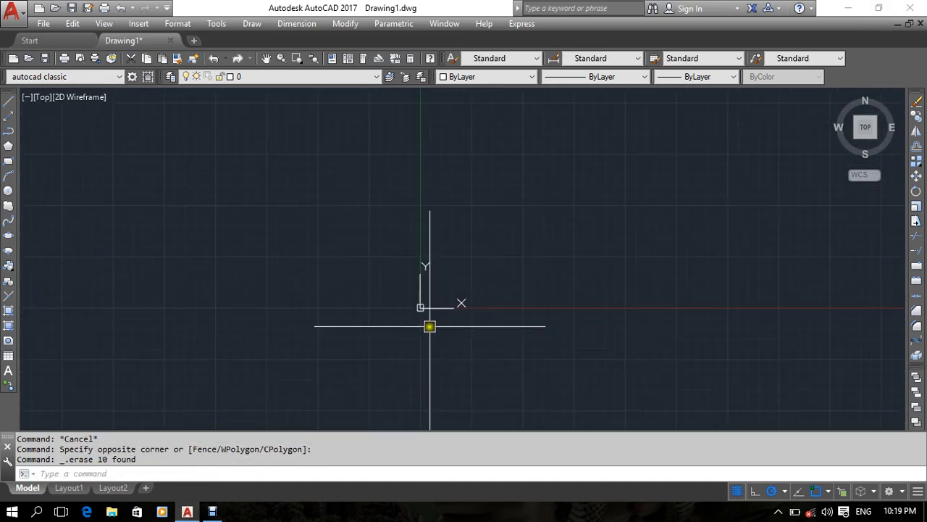
middle_click_drag(422, 310, 435, 321)
left_click(212, 511)
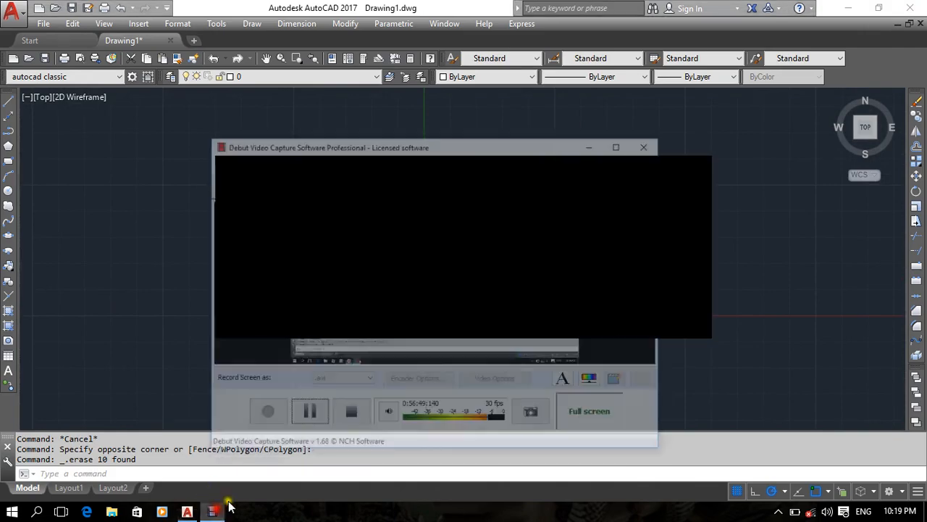